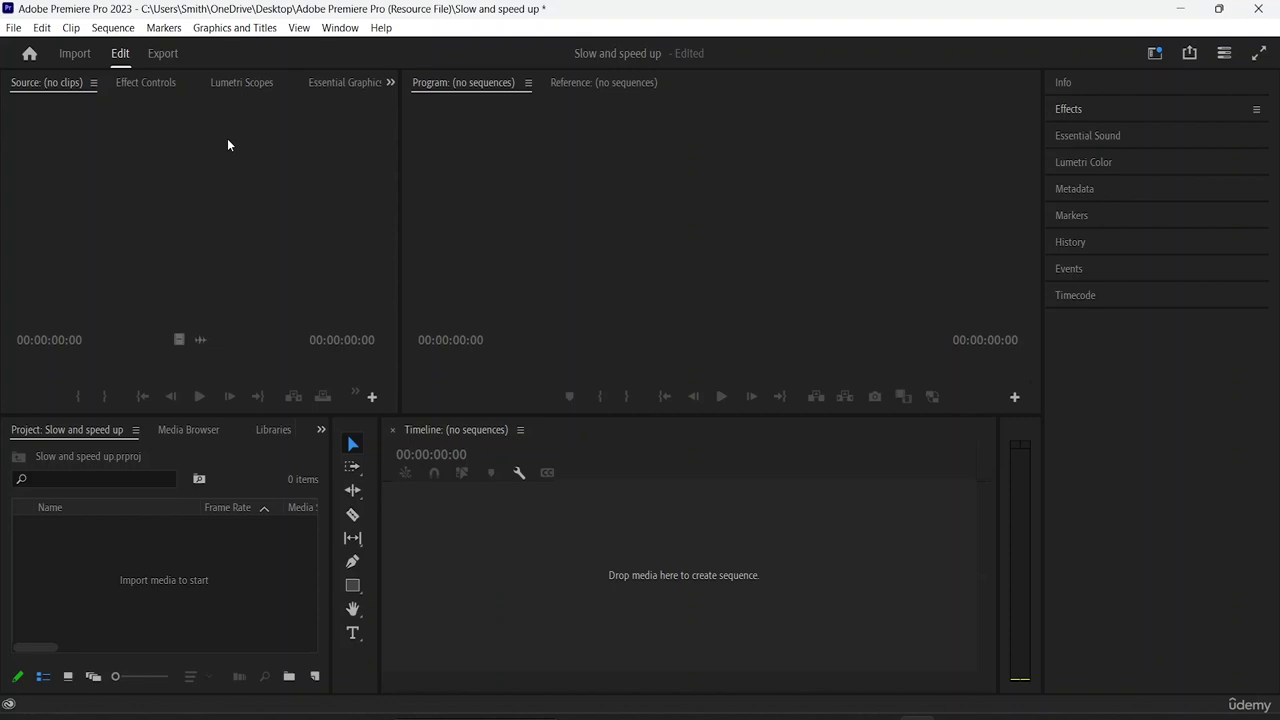
# Create a new sequence named "Speedingn up and slowing down" with the DSLR 1080p25 preset
pyautogui.hotkey('ctrl', 'n')
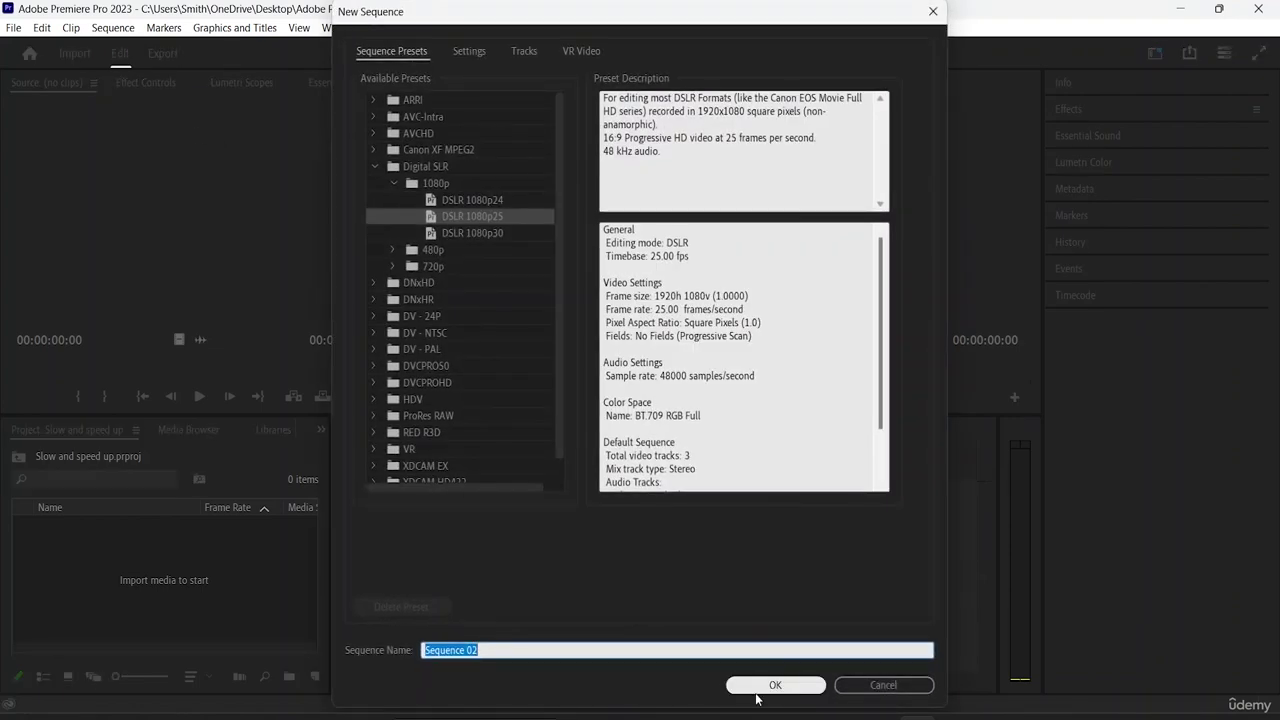
pyautogui.click(550, 649)
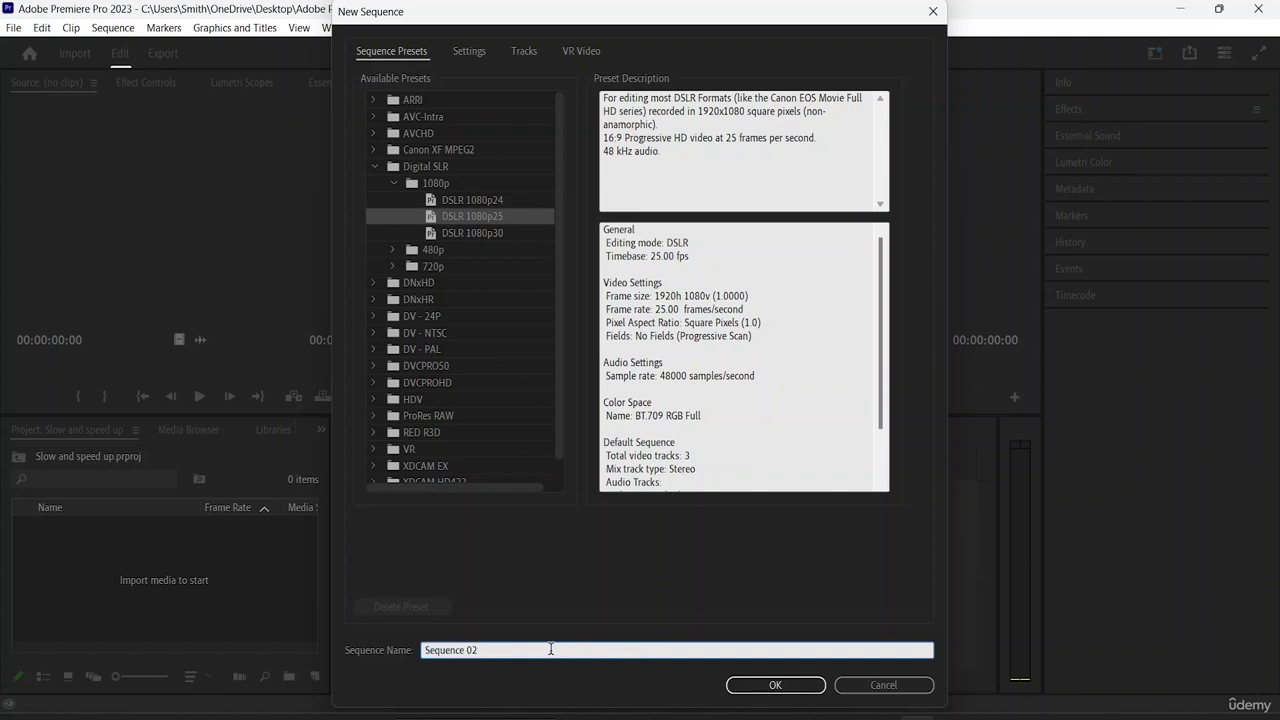
pyautogui.press('BackSpace')
pyautogui.press('BackSpace')
pyautogui.press('BackSpace')
pyautogui.press('BackSpace')
pyautogui.press('BackSpace')
pyautogui.press('BackSpace')
pyautogui.press('BackSpace')
pyautogui.press('BackSpace')
pyautogui.press('BackSpace')
pyautogui.press('BackSpace')
pyautogui.press('BackSpace')
pyautogui.write('Speedingn up and slowing down')
pyautogui.click(467, 52)
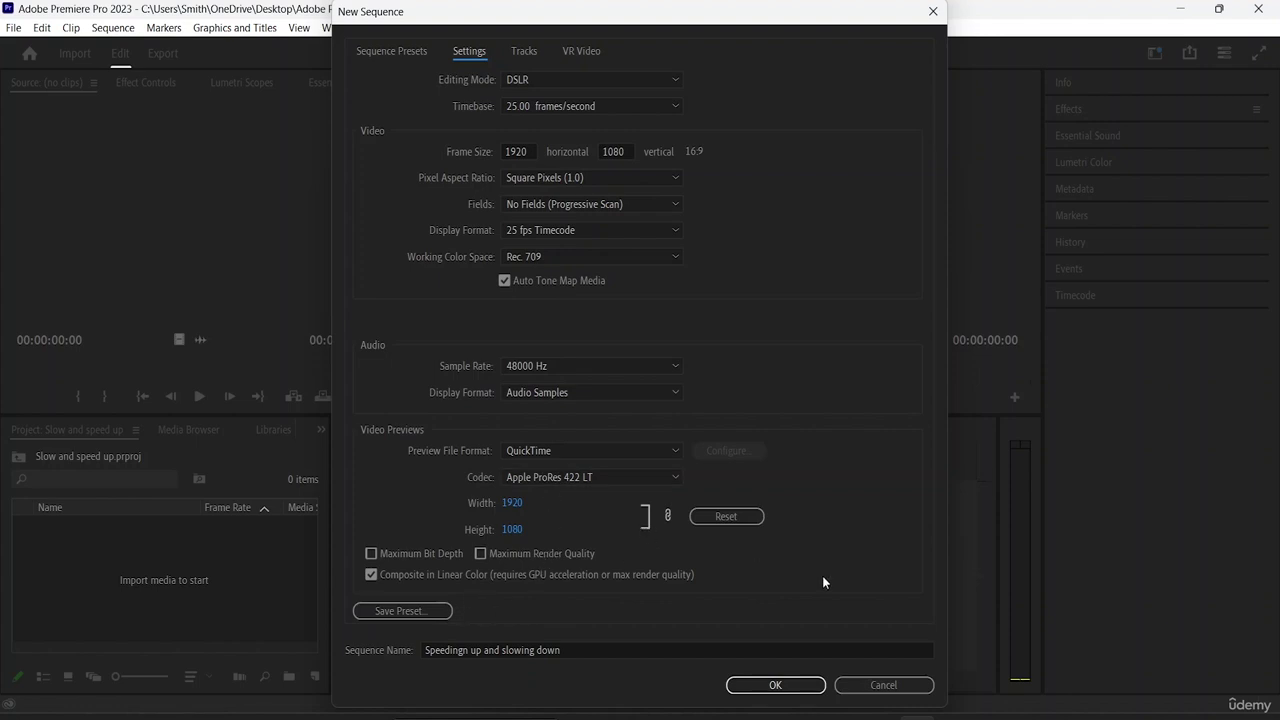
pyautogui.click(777, 684)
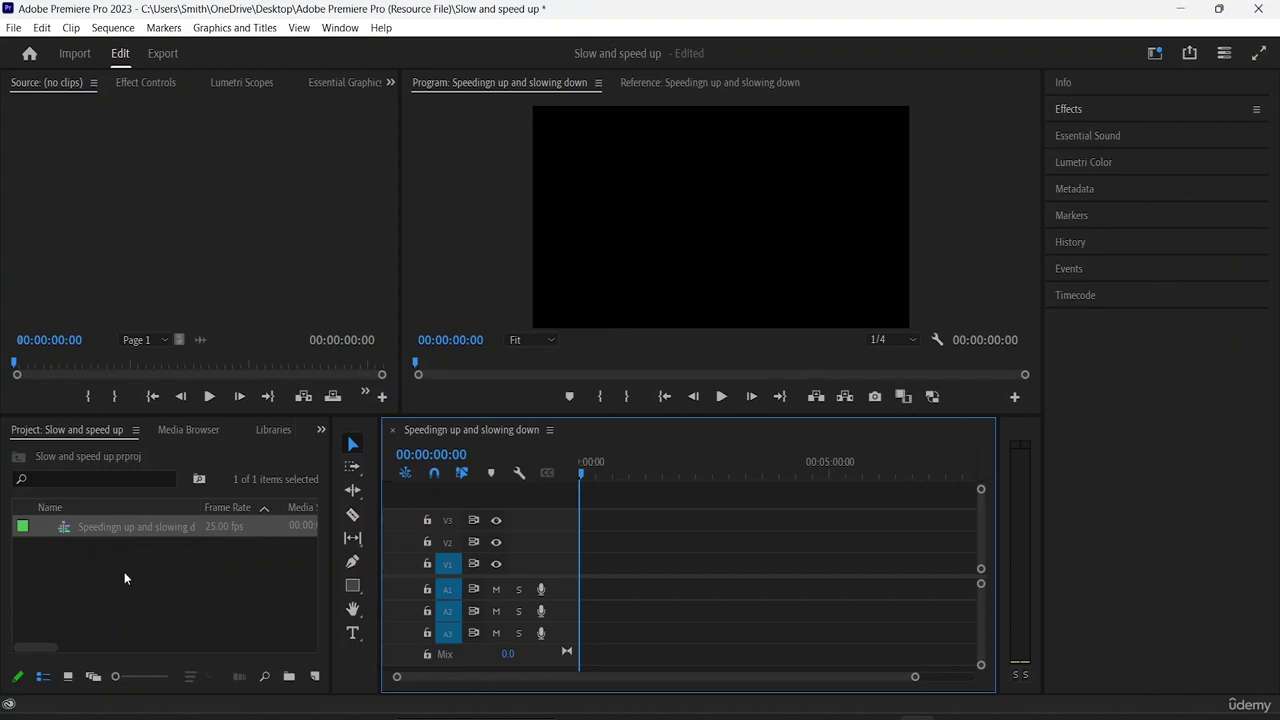
# Import the four pexels and production video clips listed under Today in the Downloads folder
pyautogui.doubleClick(156, 613)
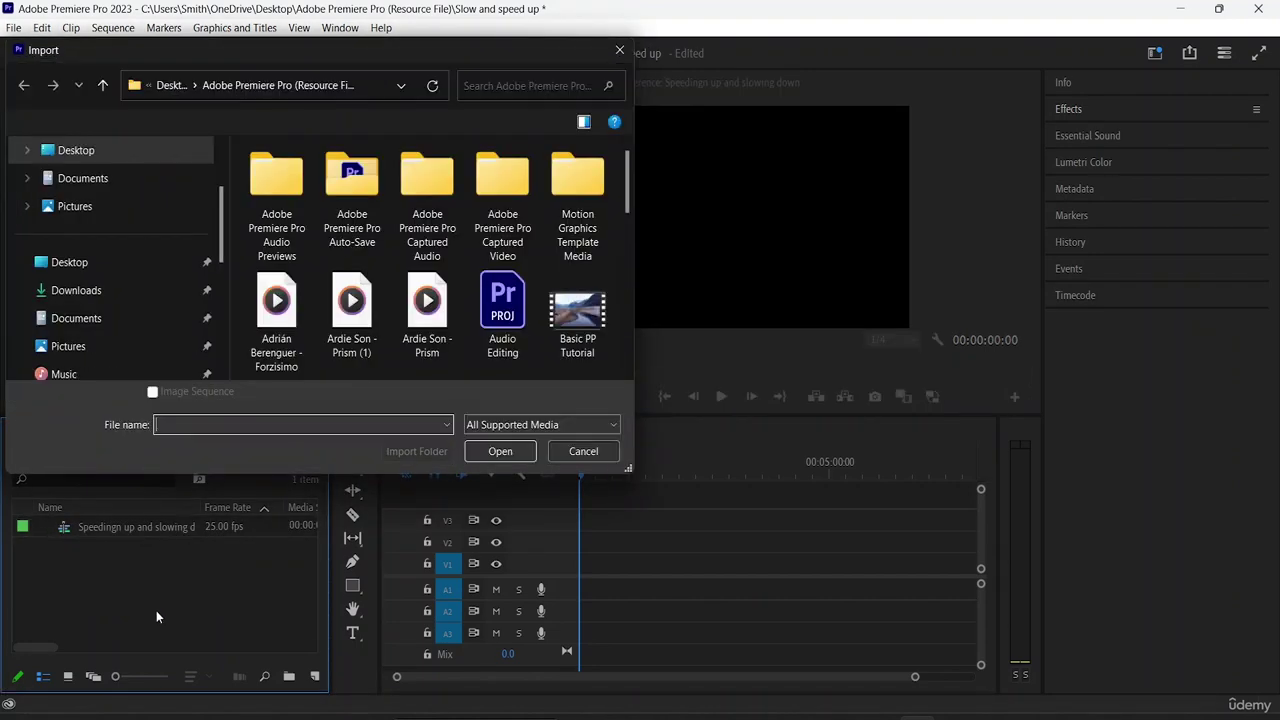
pyautogui.scroll(-2, 548, 244)
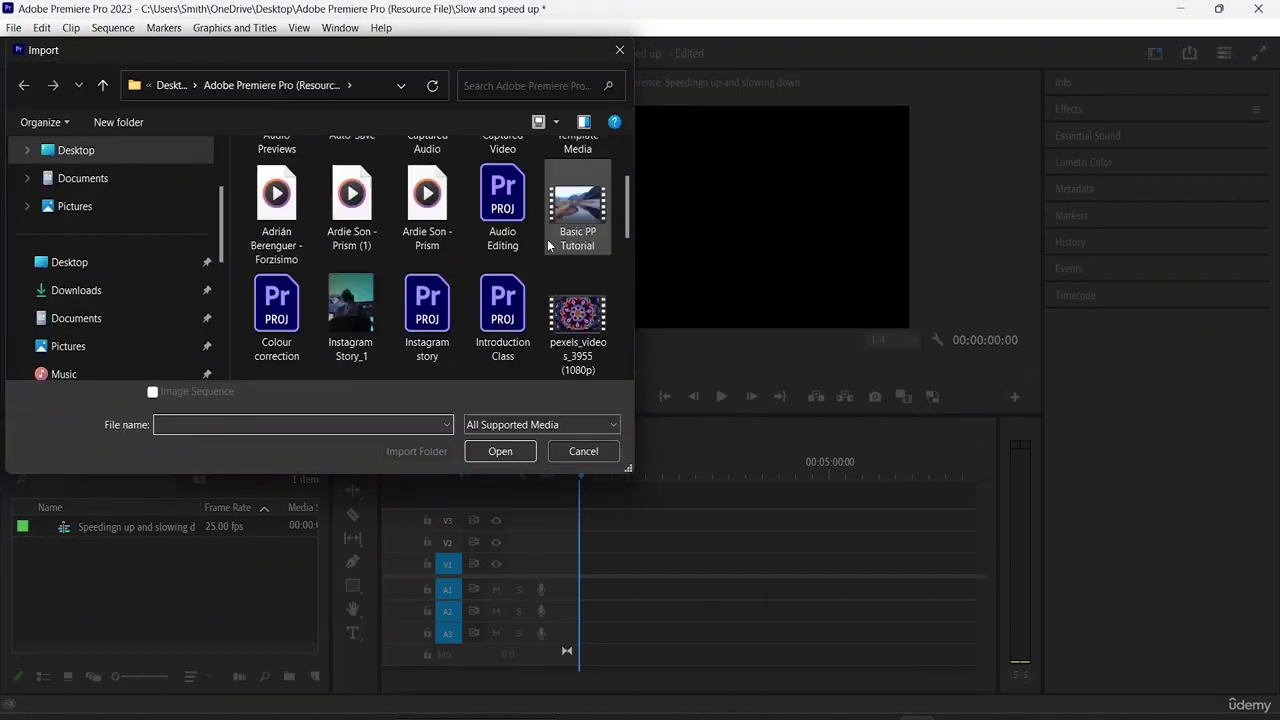
pyautogui.scroll(-5, 548, 244)
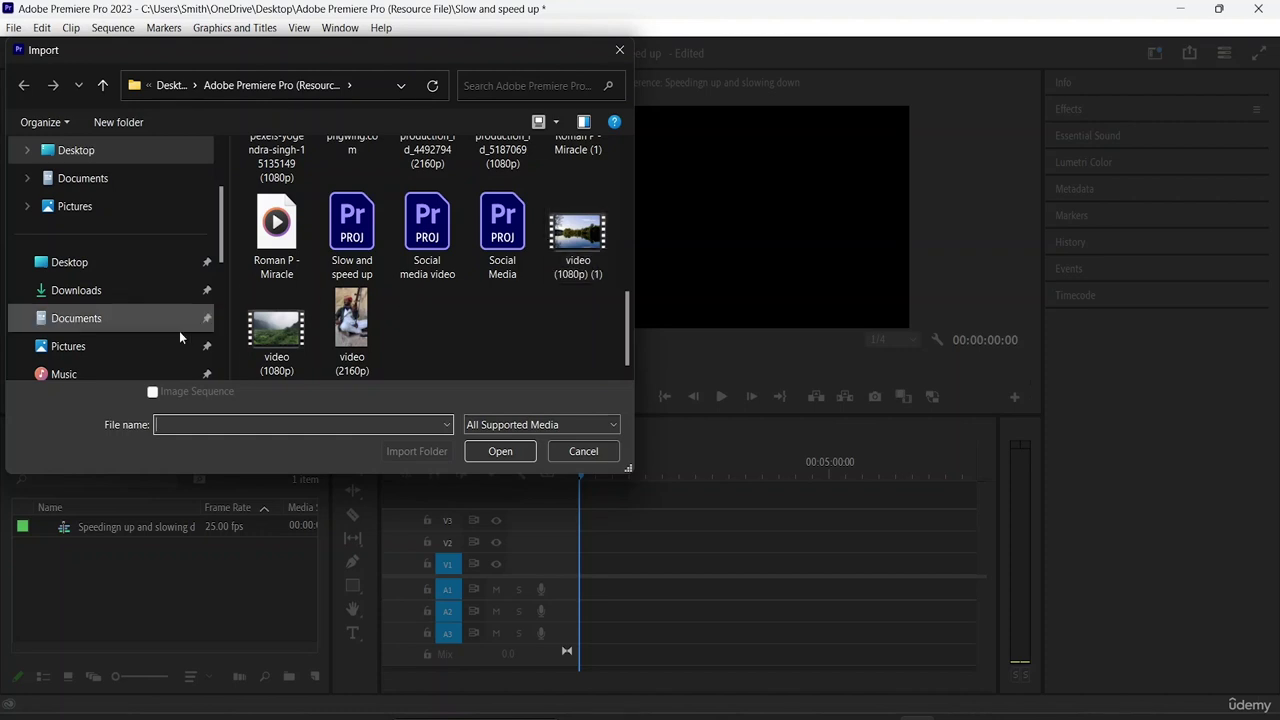
pyautogui.click(130, 297)
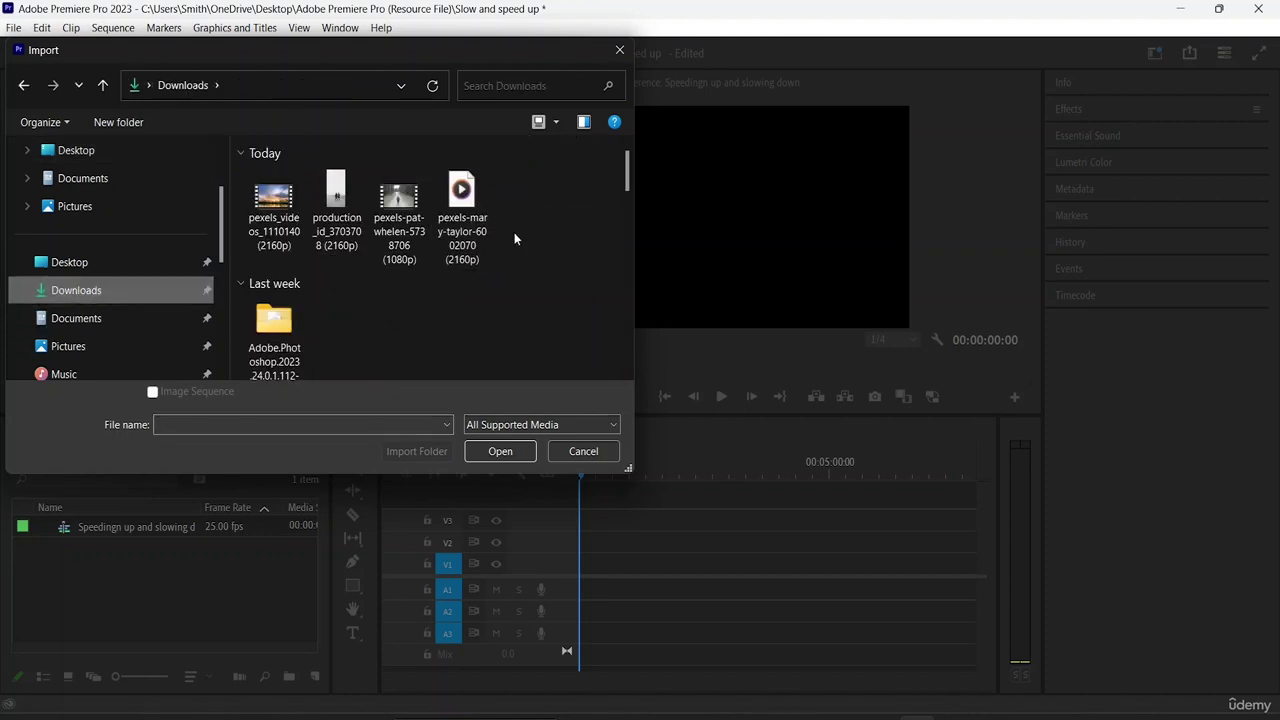
pyautogui.moveTo(514, 232); pyautogui.dragTo(258, 170)
pyautogui.click(502, 455)
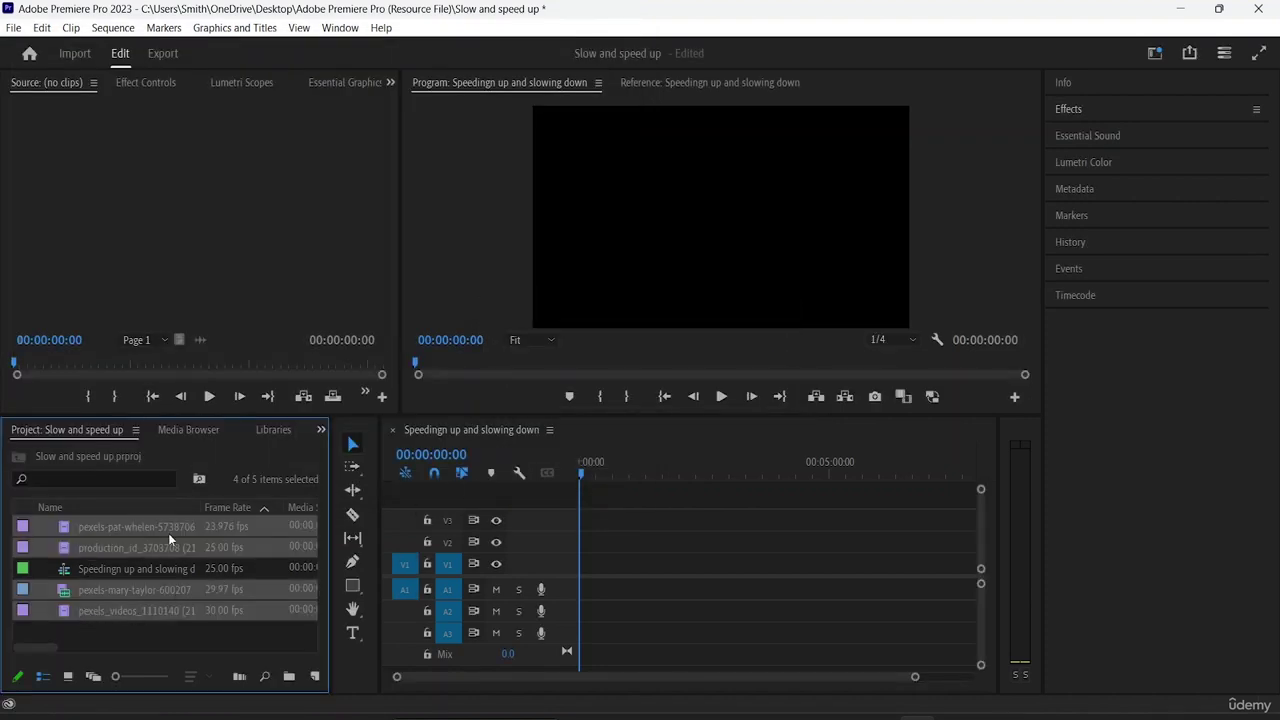
# Import the audio file "Roman P - Miracle" from the Adobe Premiere Pro (Resource File) folder
pyautogui.doubleClick(152, 632)
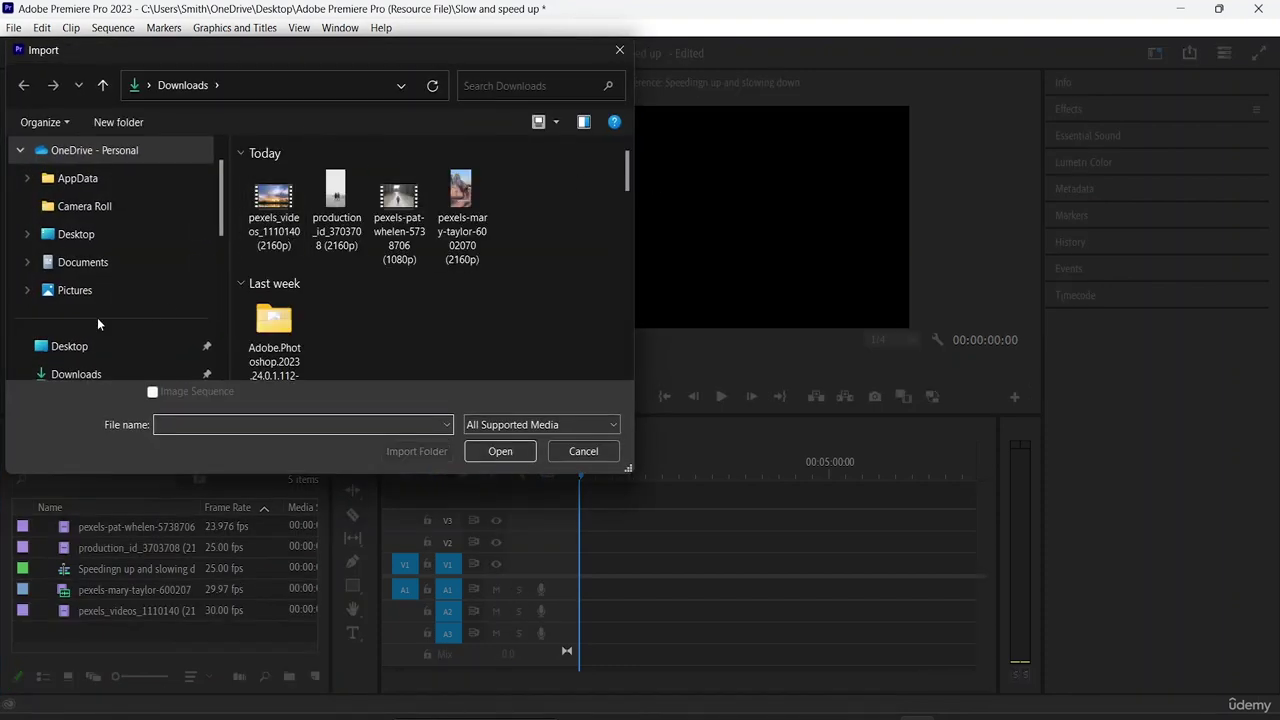
pyautogui.scroll(-5, 97, 317)
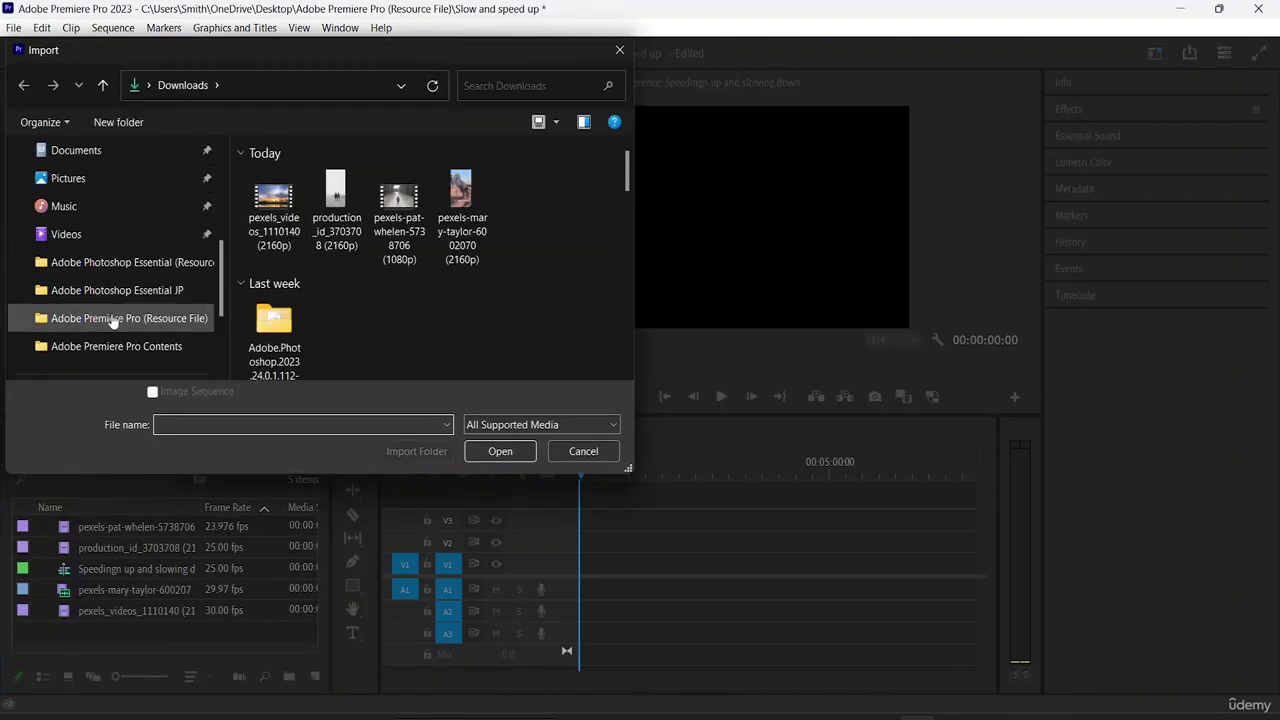
pyautogui.click(128, 322)
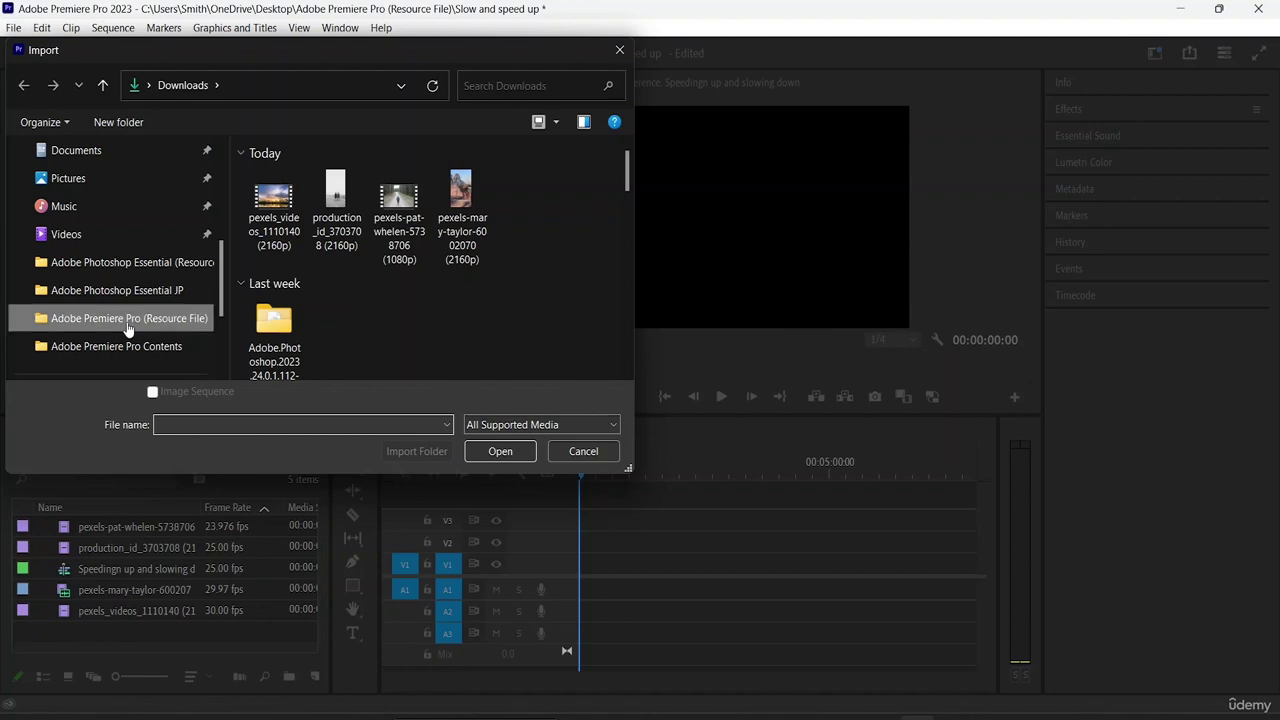
pyautogui.scroll(-2, 420, 278)
pyautogui.scroll(3, 420, 278)
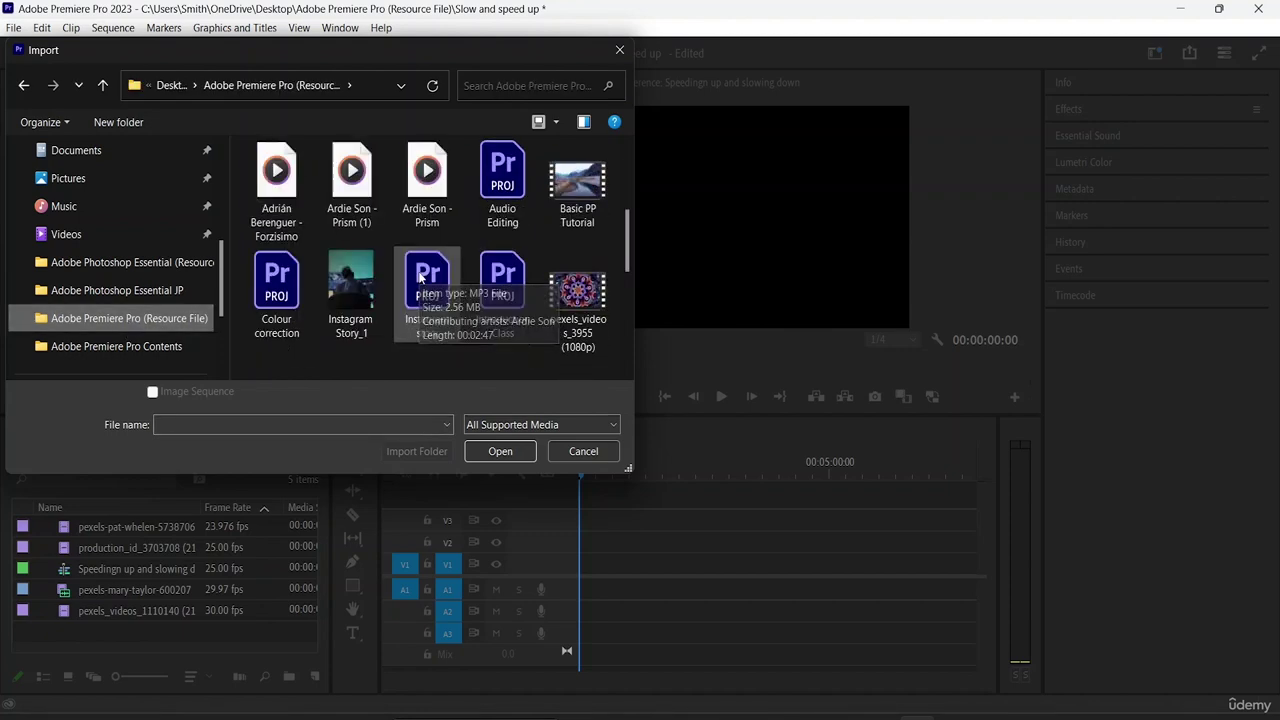
pyautogui.click(293, 326)
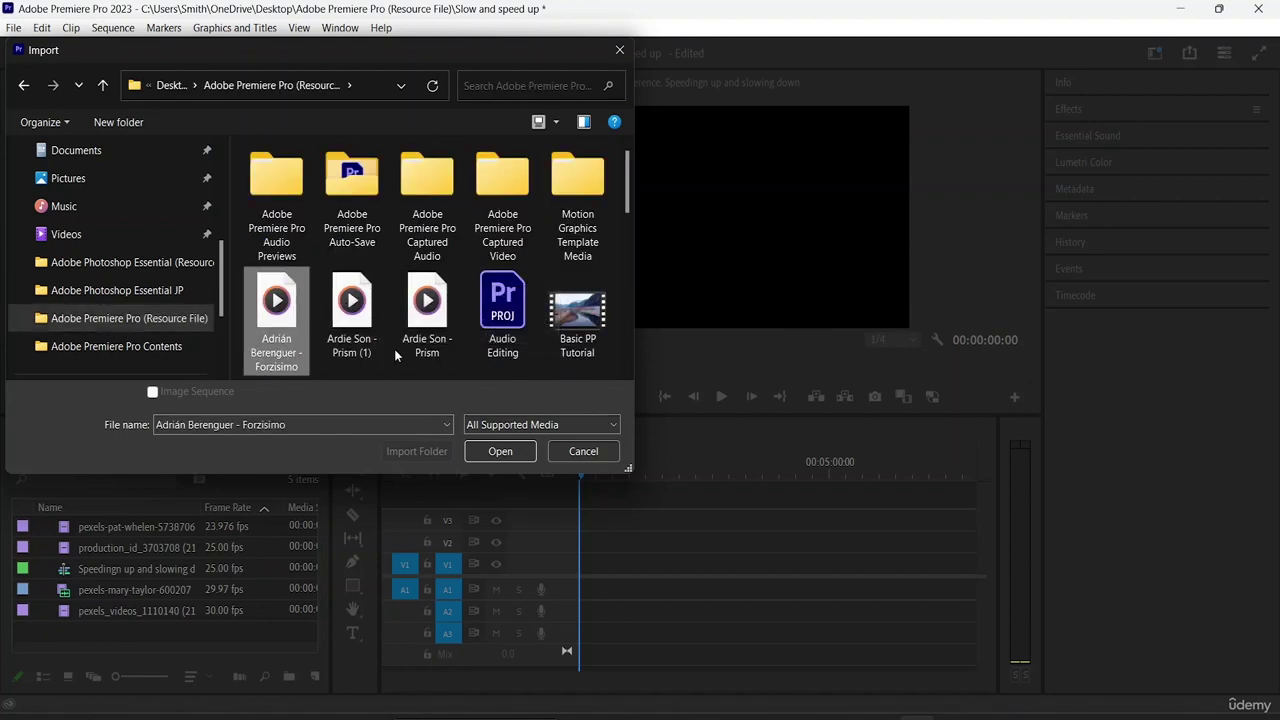
pyautogui.scroll(-2, 430, 305)
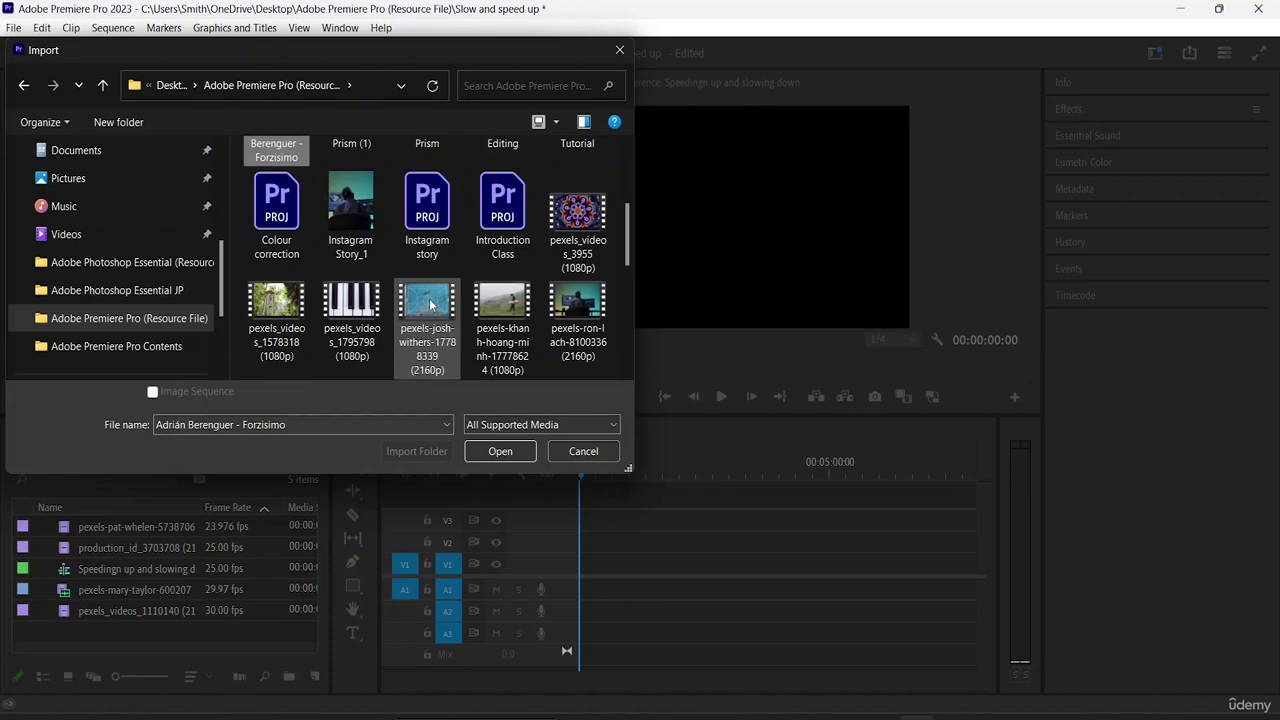
pyautogui.scroll(-2, 430, 305)
pyautogui.click(277, 322)
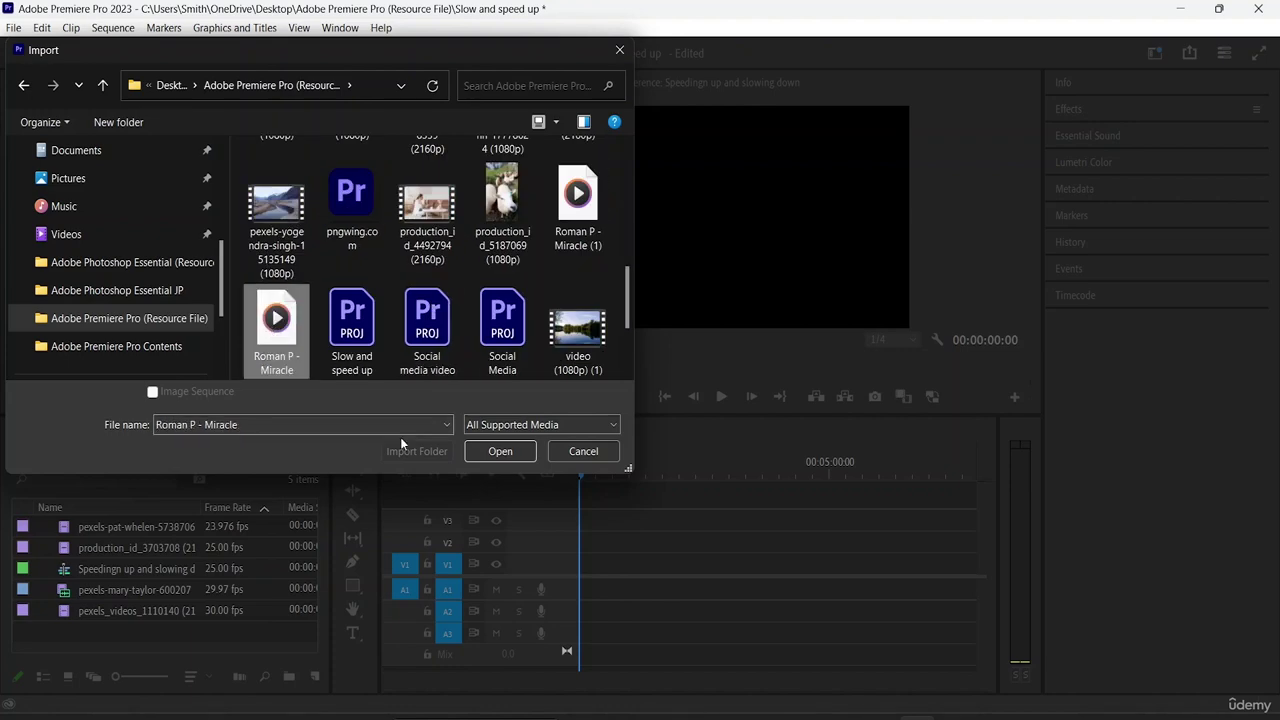
pyautogui.scroll(3, 418, 298)
pyautogui.scroll(-3, 417, 298)
pyautogui.click(502, 450)
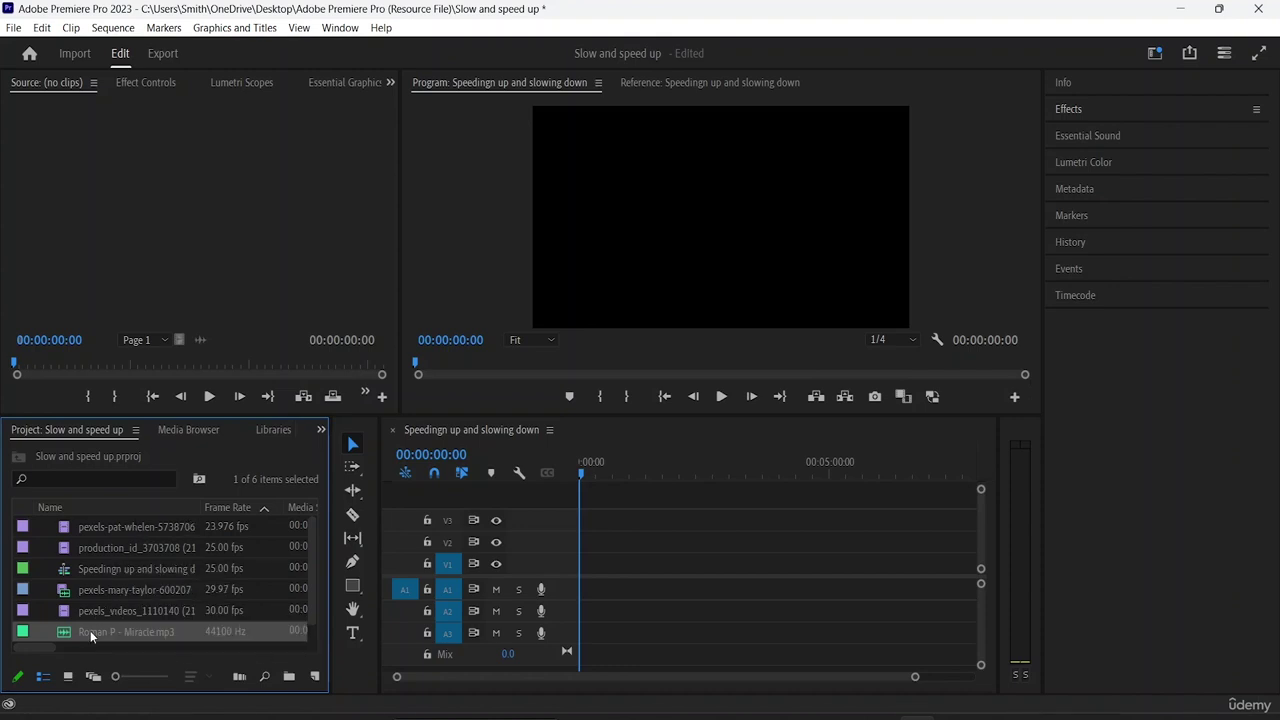
# Place the Roman P - Miracle audio on track A2 and the pexels-pat-whelen-5738706 clip on V1, both at the sequence start
pyautogui.moveTo(86, 632); pyautogui.dragTo(590, 611)
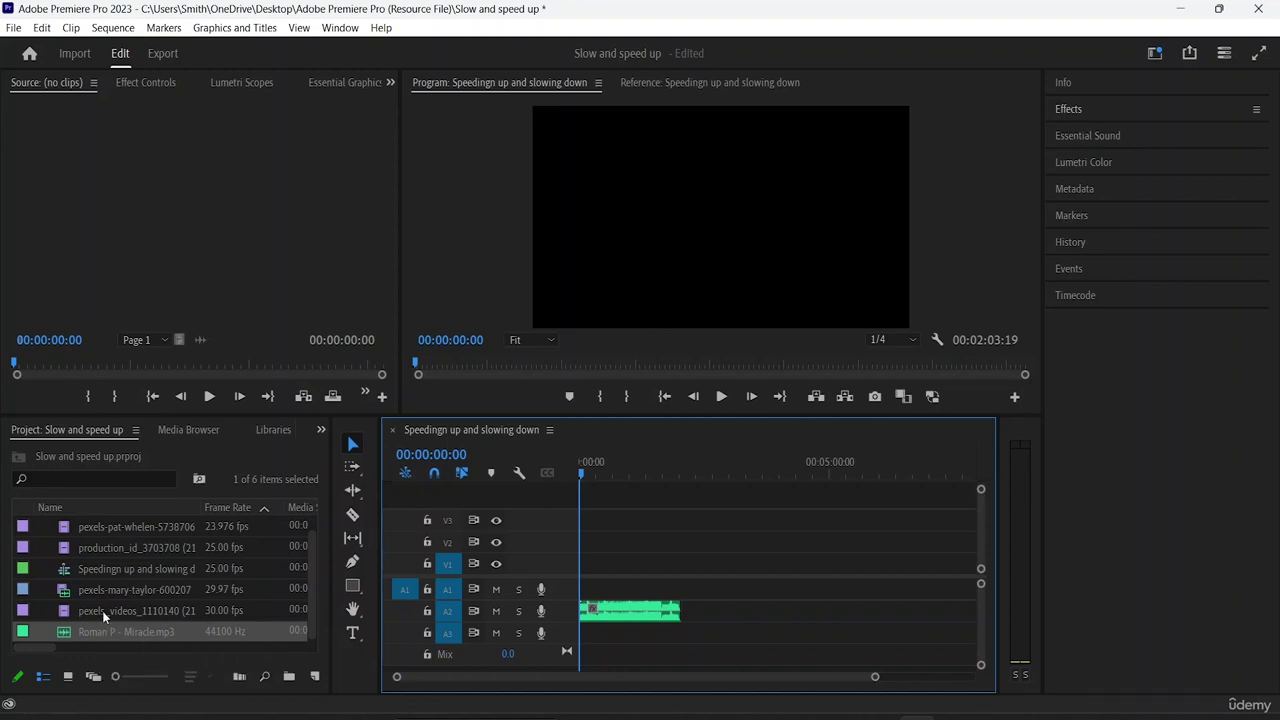
pyautogui.click(102, 528)
pyautogui.moveTo(102, 528); pyautogui.dragTo(584, 588)
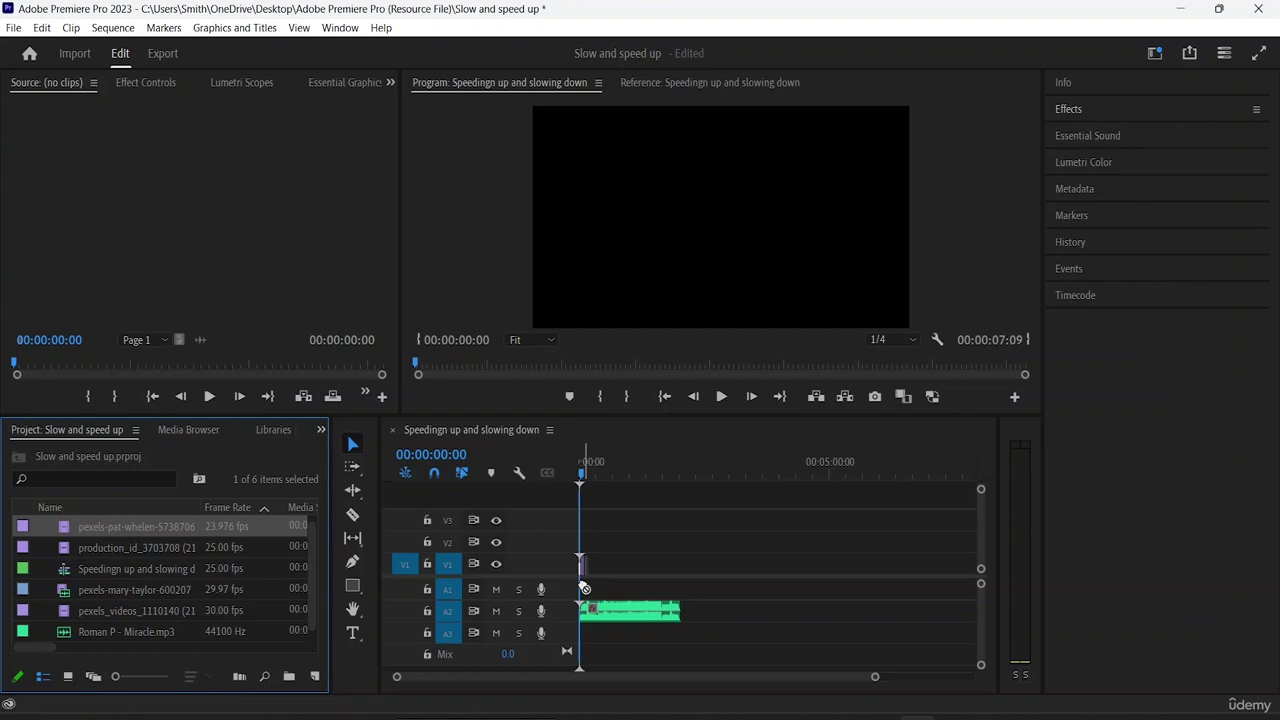
pyautogui.click(589, 562)
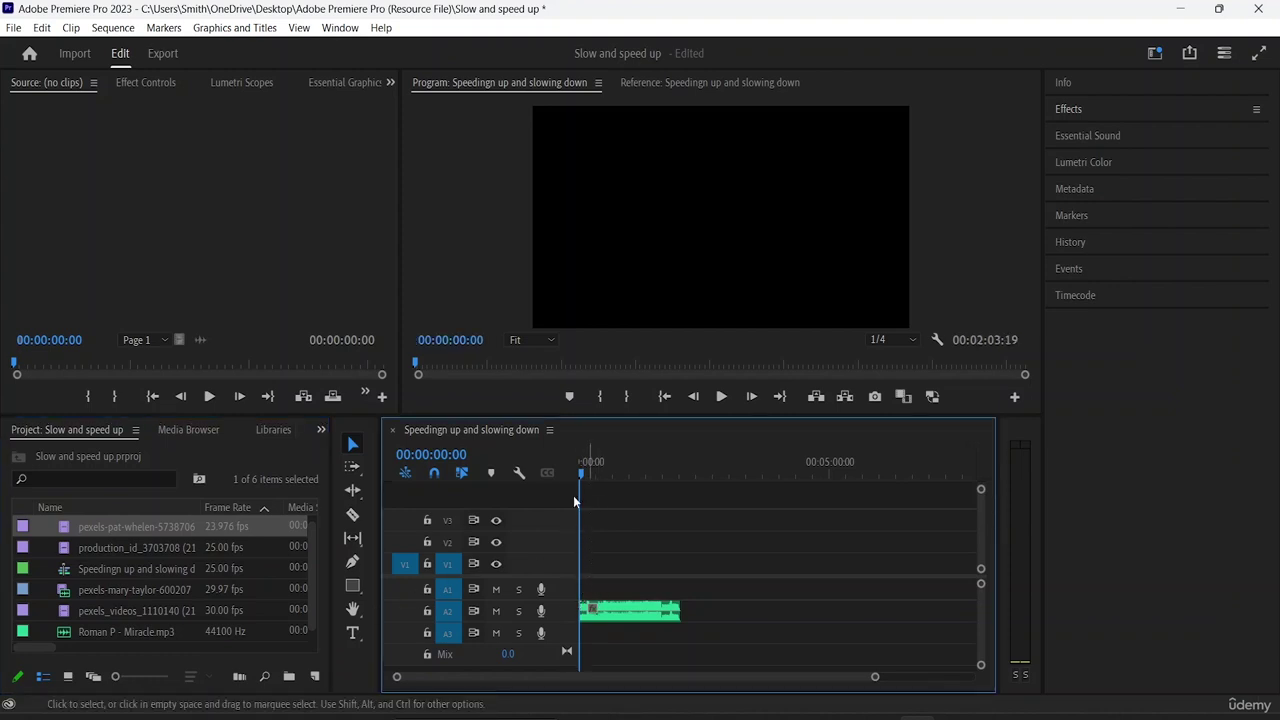
pyautogui.moveTo(188, 527); pyautogui.dragTo(589, 566)
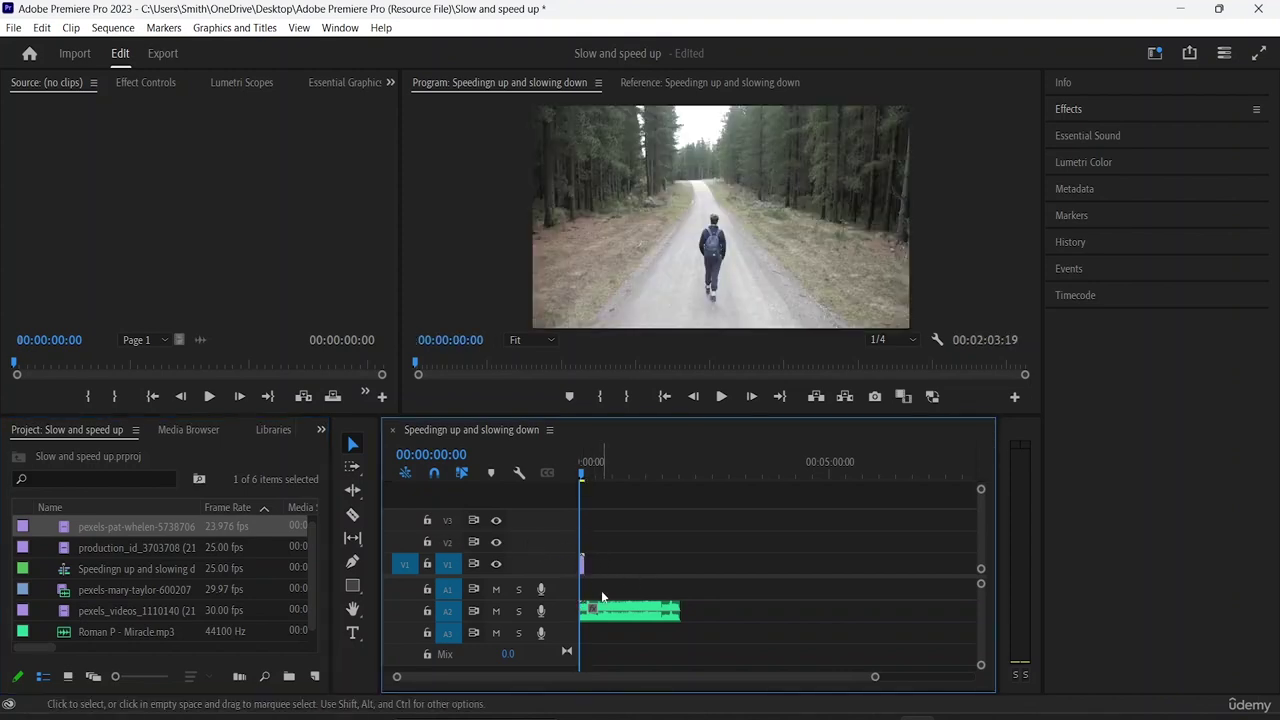
# Preview the production_id_3703708 clip and add it after the first clip on track V1
pyautogui.doubleClick(137, 548)
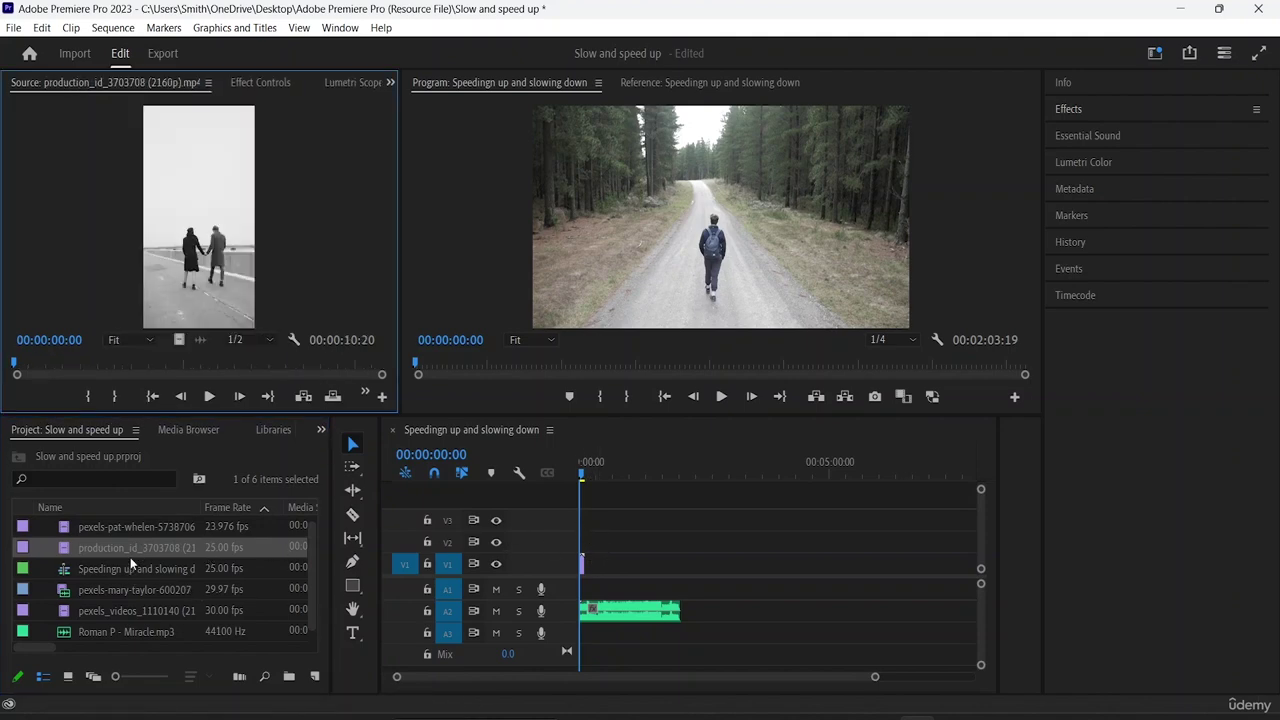
pyautogui.click(128, 552)
pyautogui.click(194, 564)
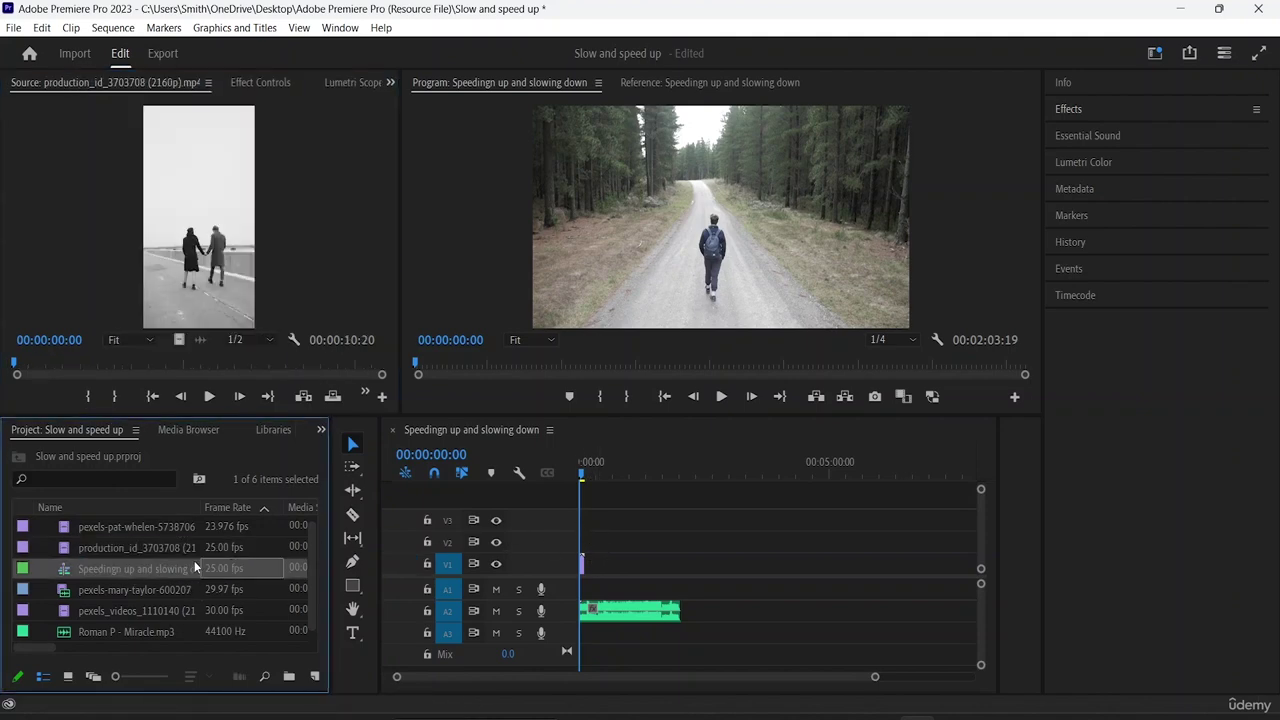
pyautogui.click(146, 552)
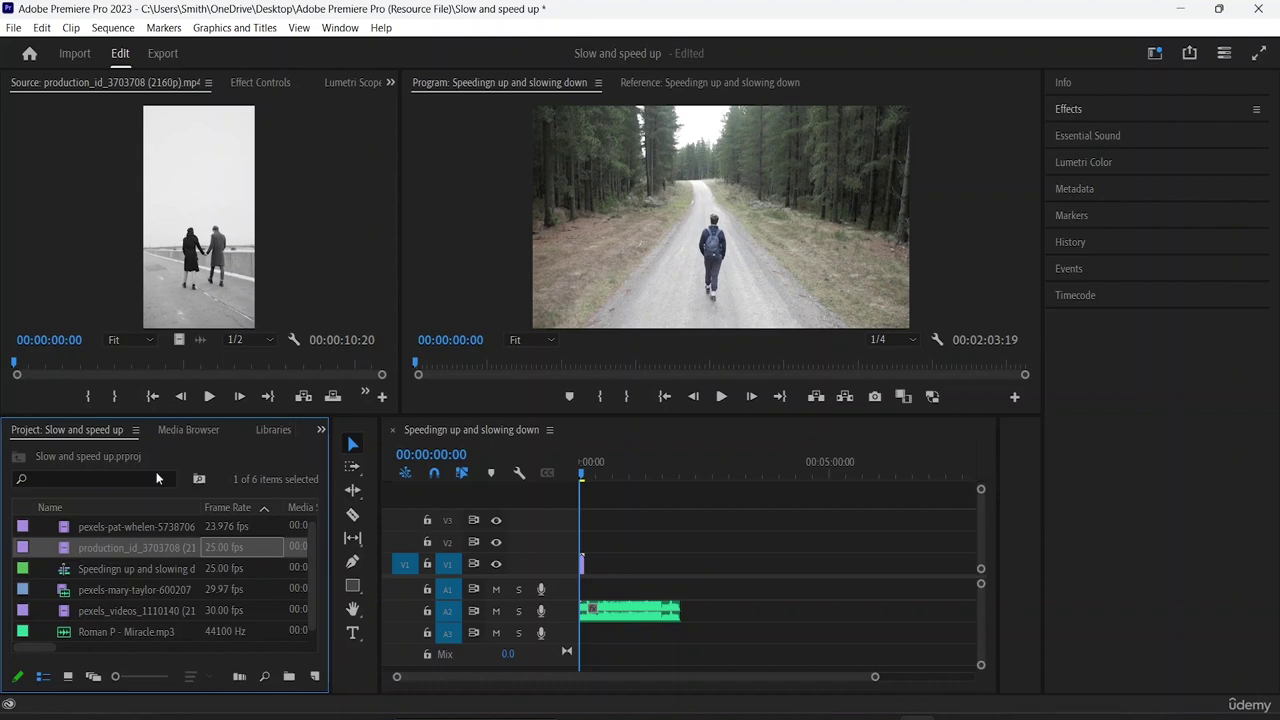
pyautogui.moveTo(132, 545); pyautogui.dragTo(590, 565)
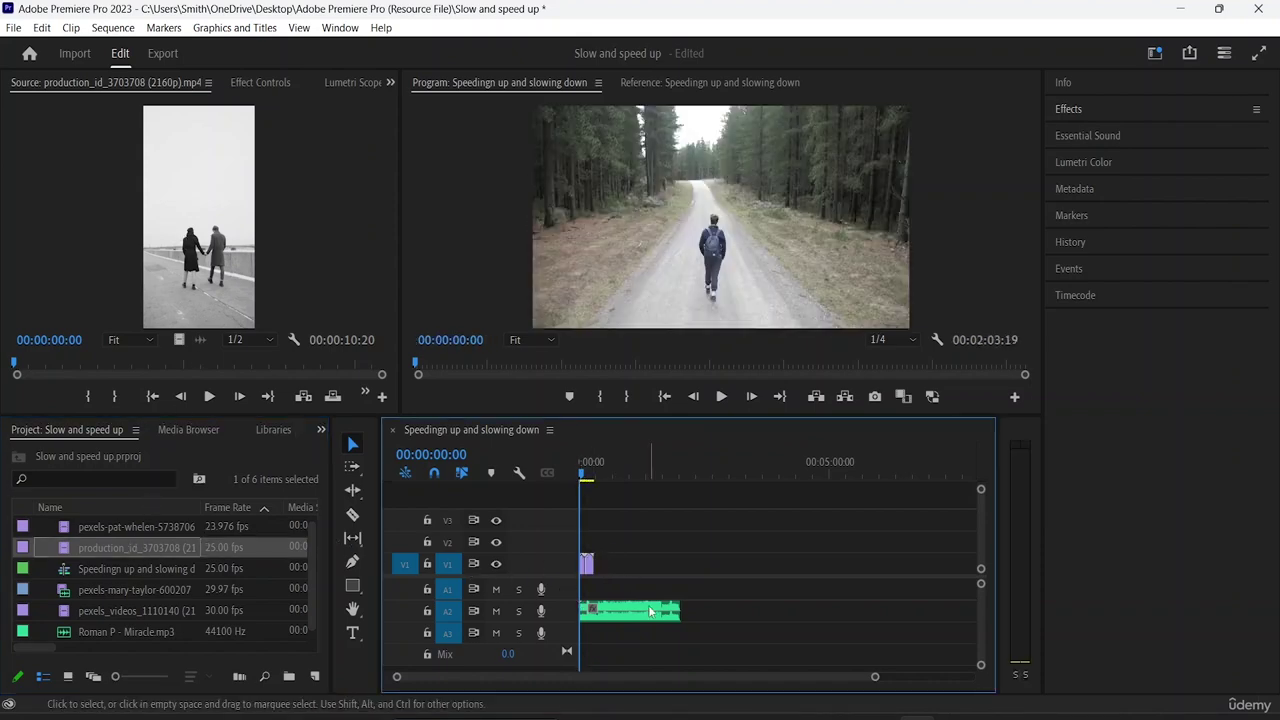
# Delete the production_id_3703708 clip from track V1
pyautogui.click(141, 570)
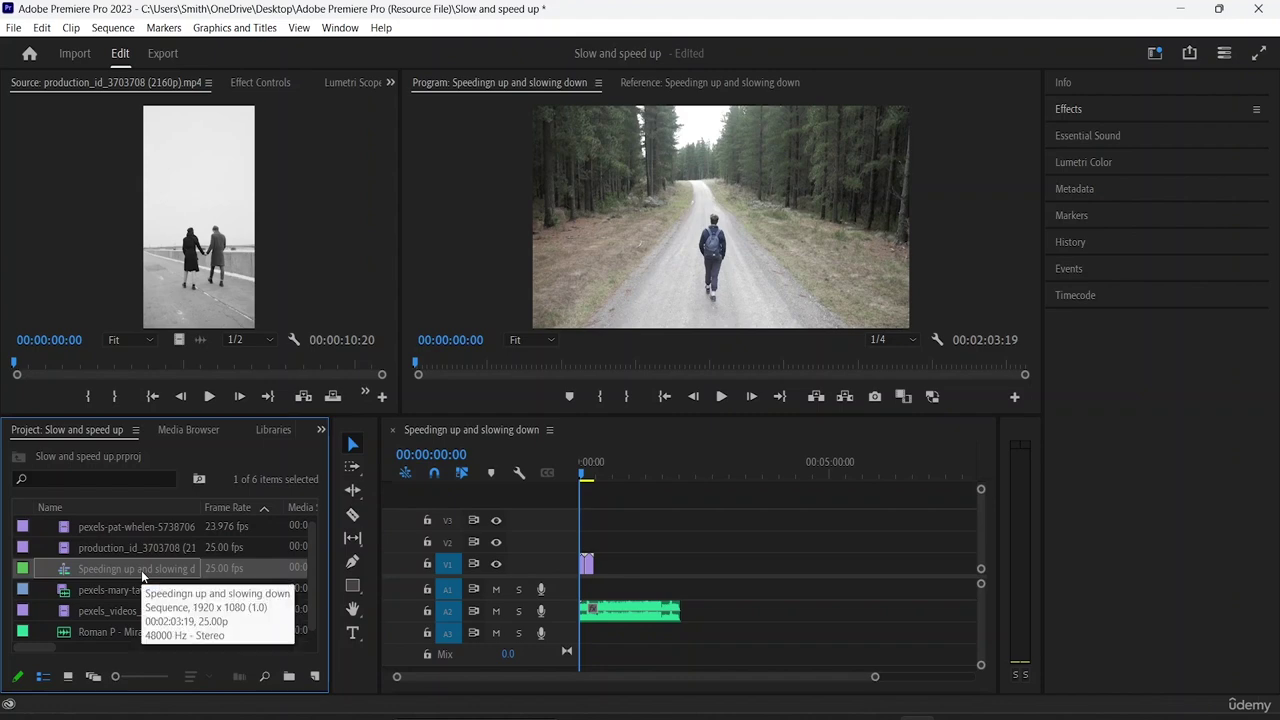
pyautogui.click(587, 565)
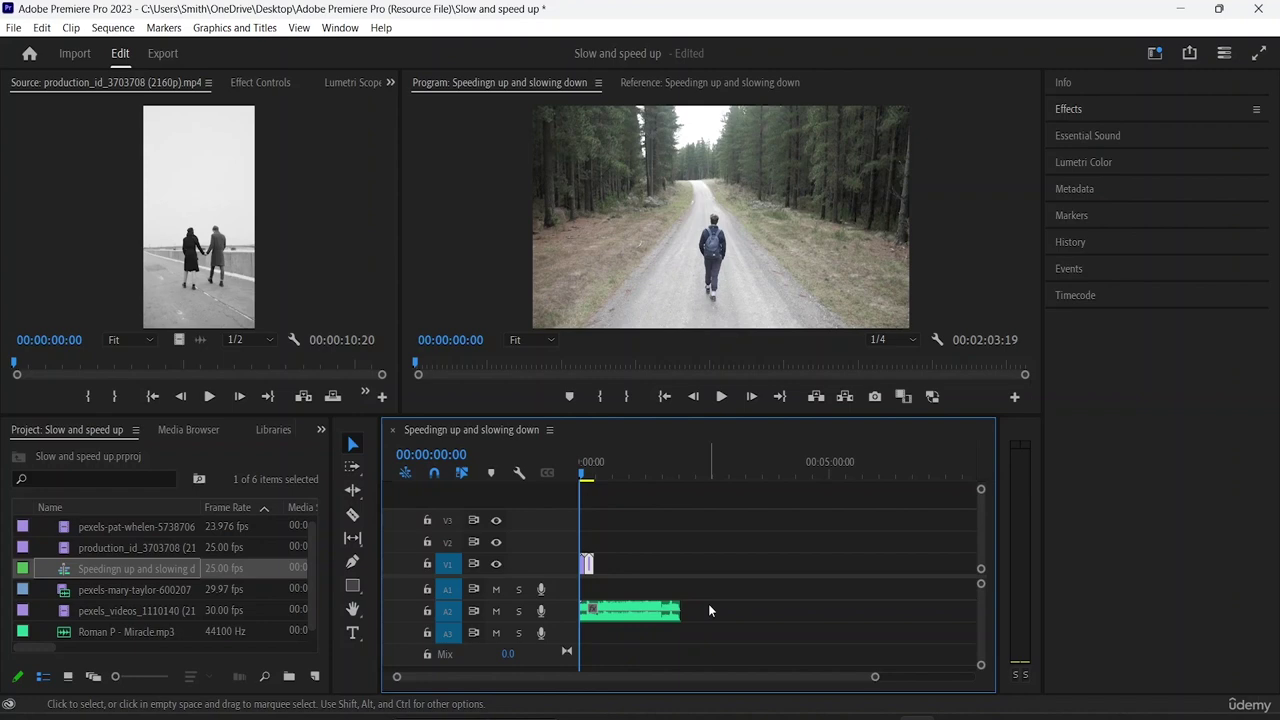
pyautogui.press('Delete')
# Split the audio on track A2 near its start and at about 00:01:01:06, and delete everything after the second cut
pyautogui.press('\\')
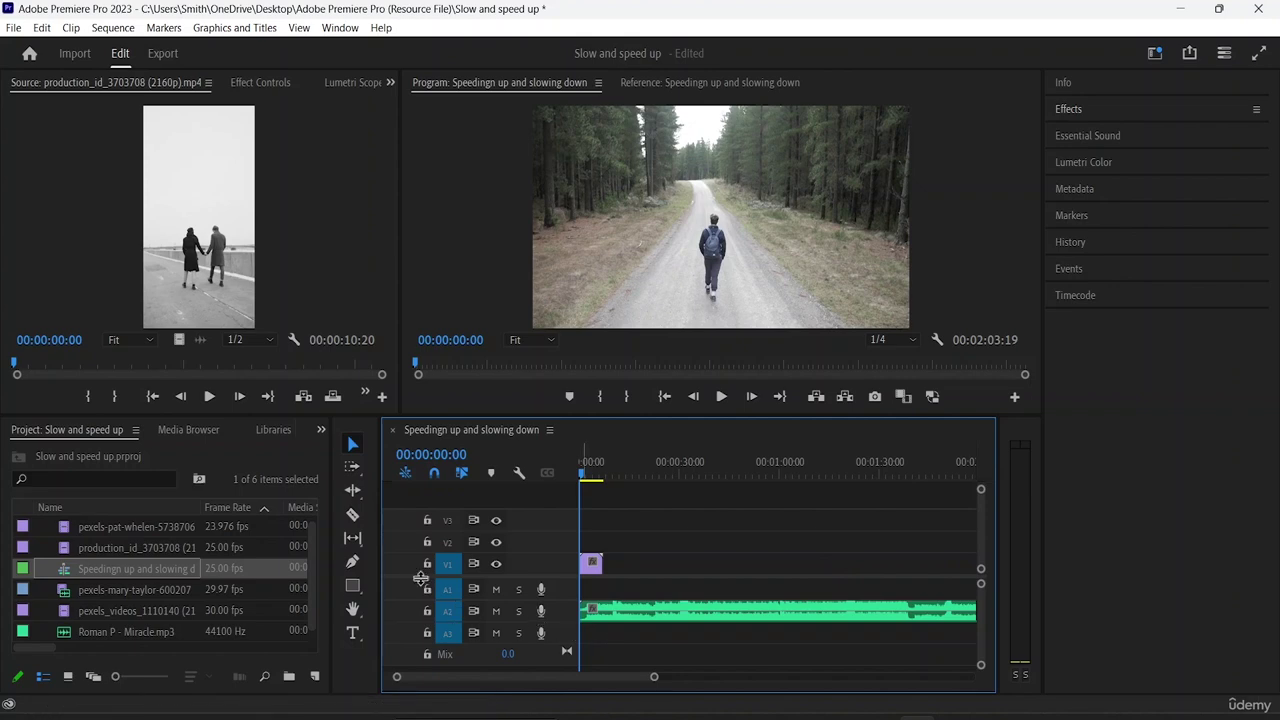
pyautogui.click(352, 514)
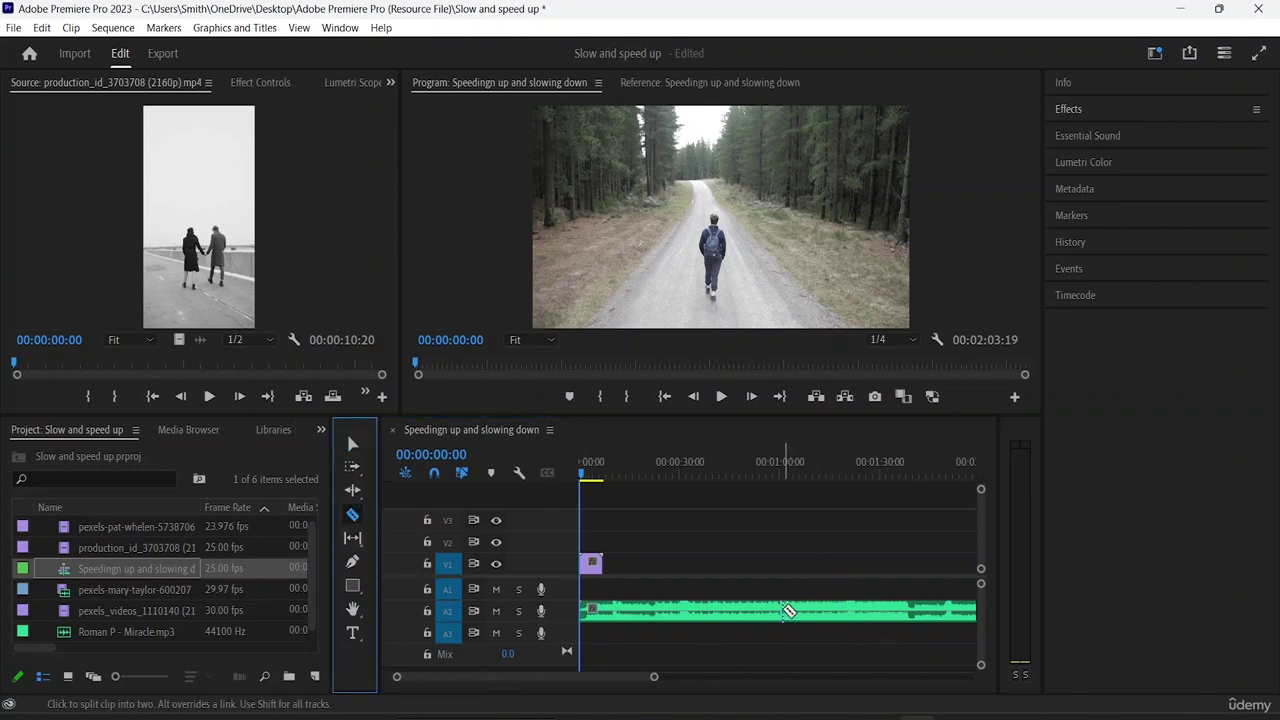
pyautogui.click(783, 611)
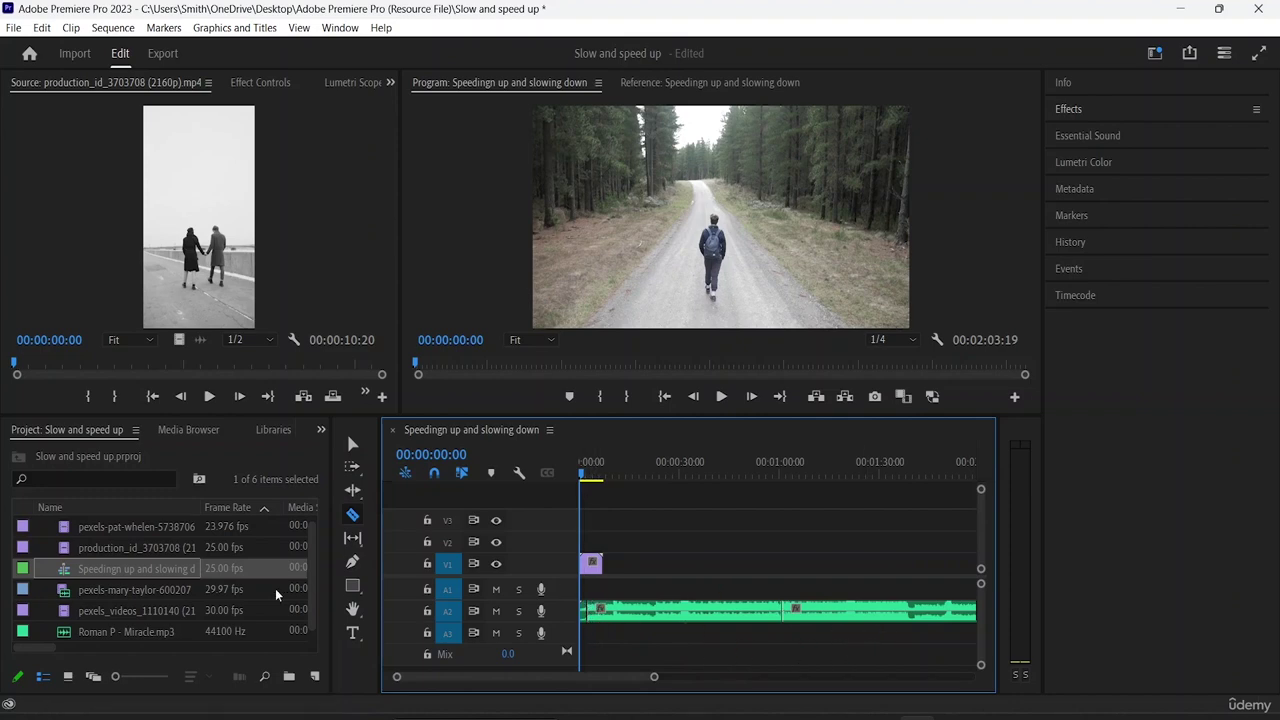
pyautogui.click(352, 443)
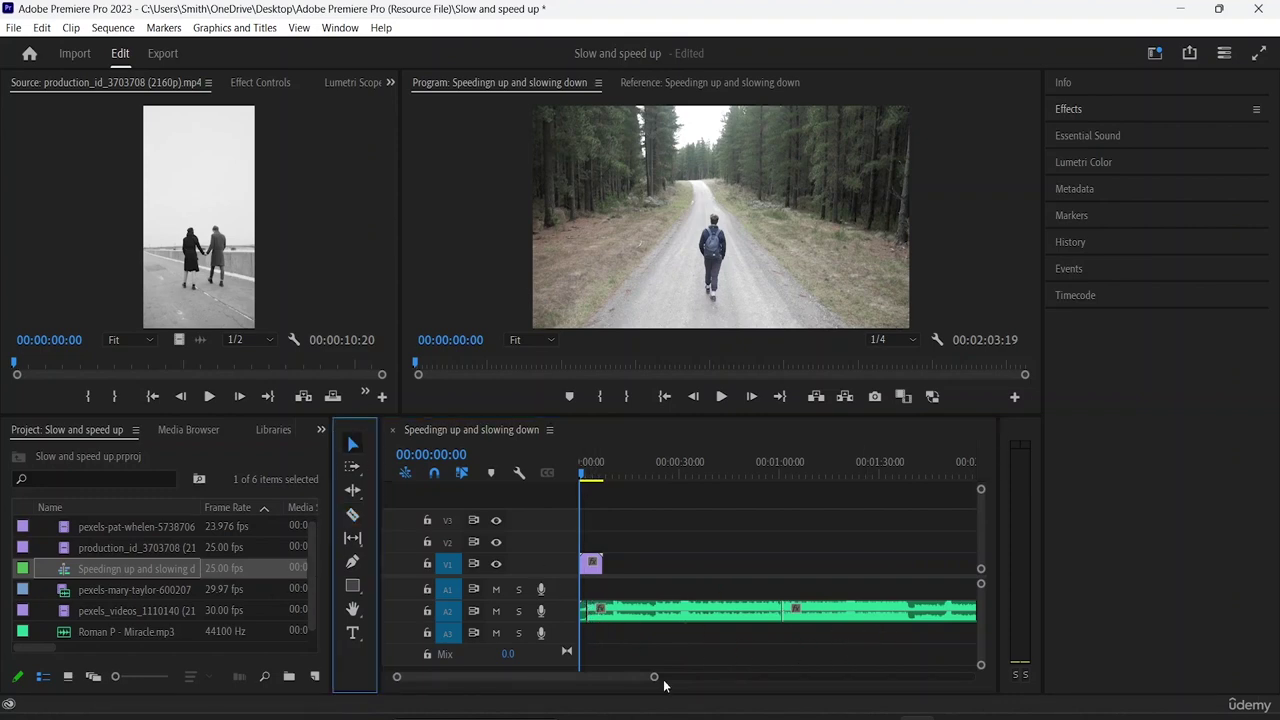
pyautogui.click(830, 612)
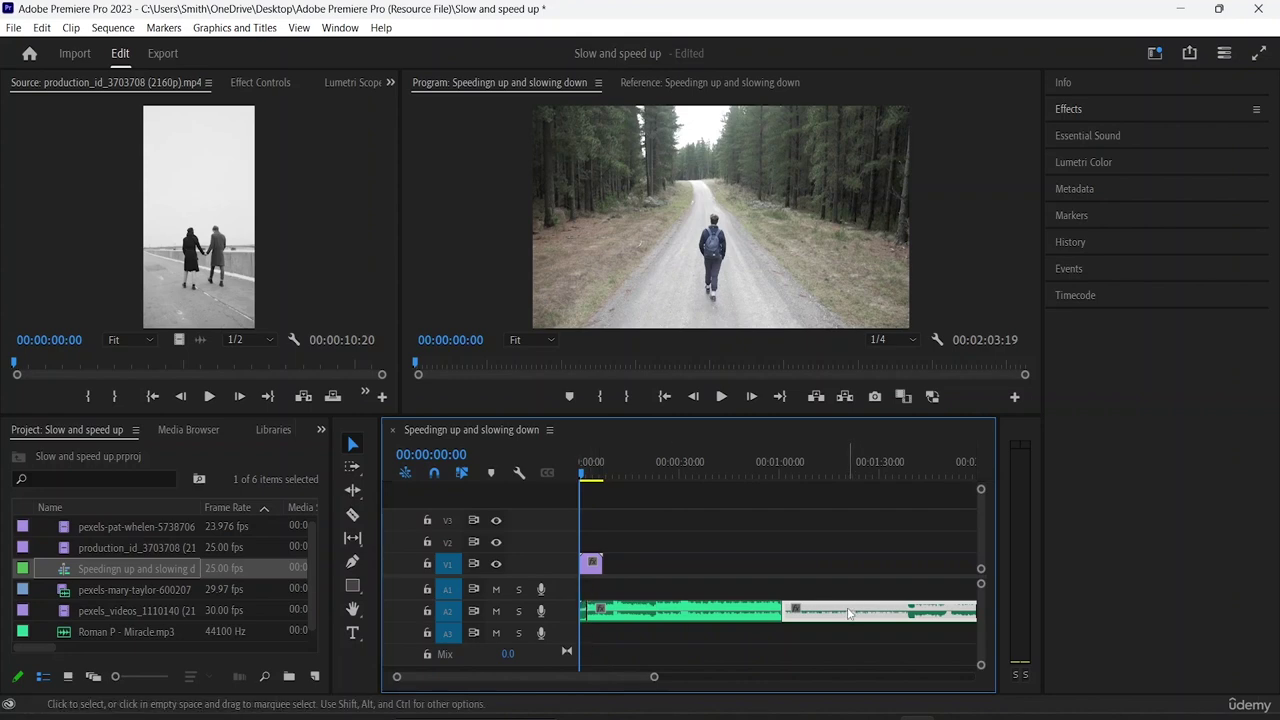
pyautogui.press('Delete')
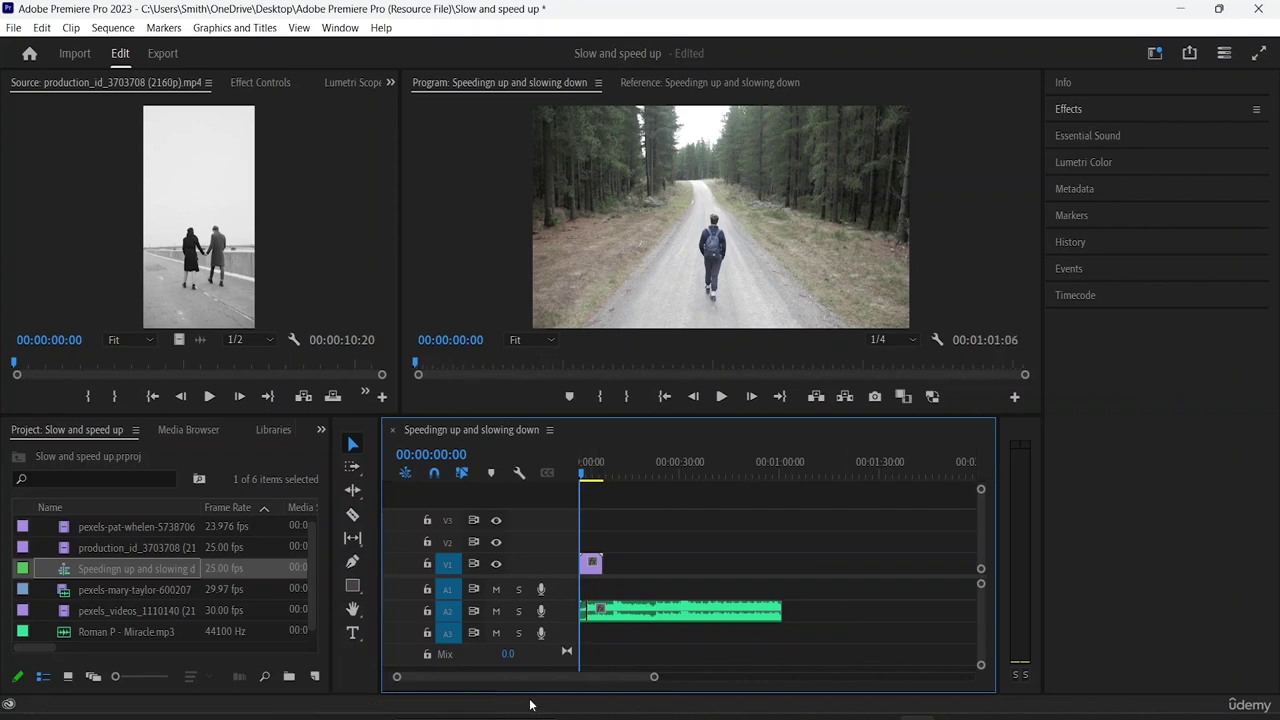
# Delete the short opening piece of the A2 audio and move the remaining clip to the sequence start
pyautogui.click(585, 612)
pyautogui.click(660, 618)
pyautogui.click(670, 585)
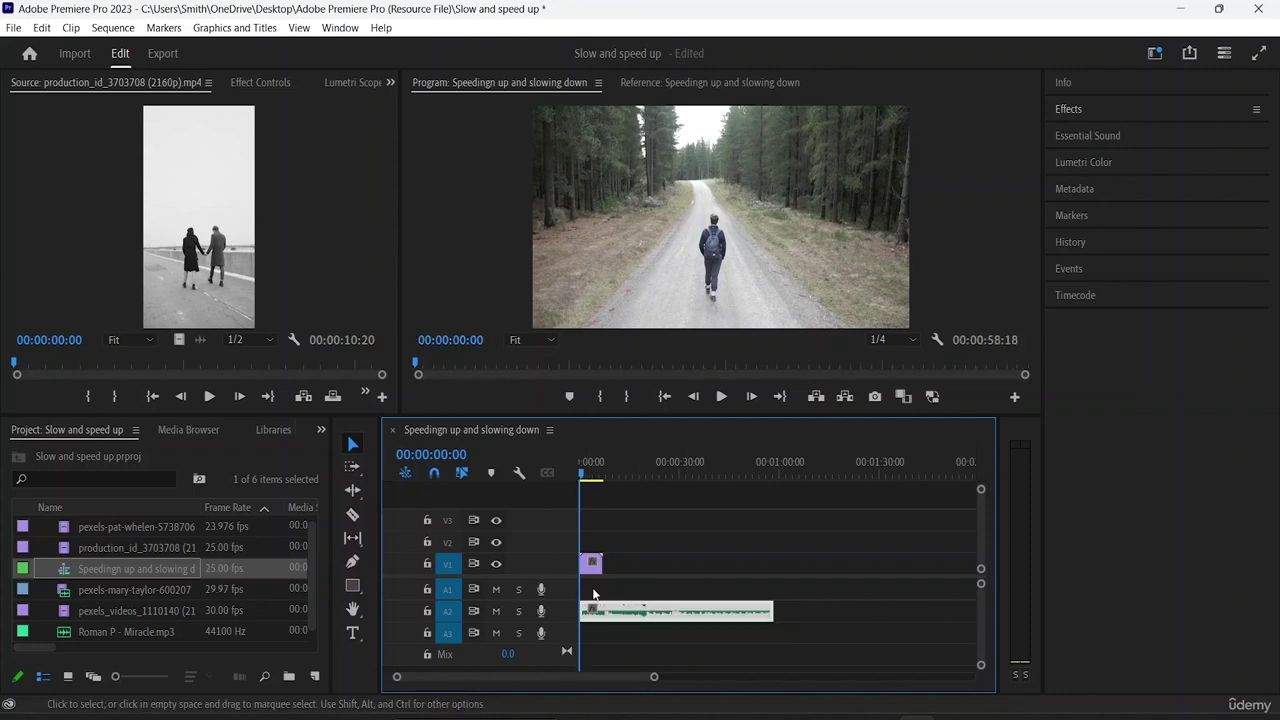
pyautogui.press('=')
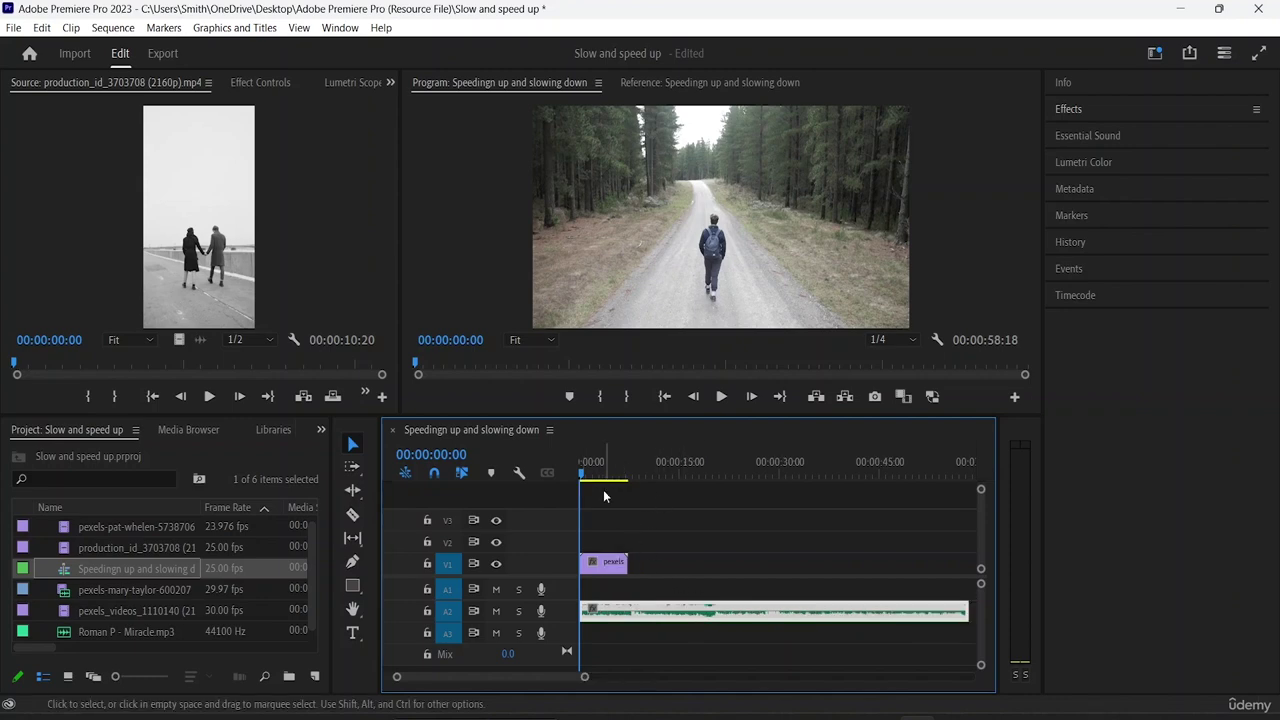
# Play the opening of the sequence and delete the pexels-pat-whelen clip from track V1
pyautogui.press('space')
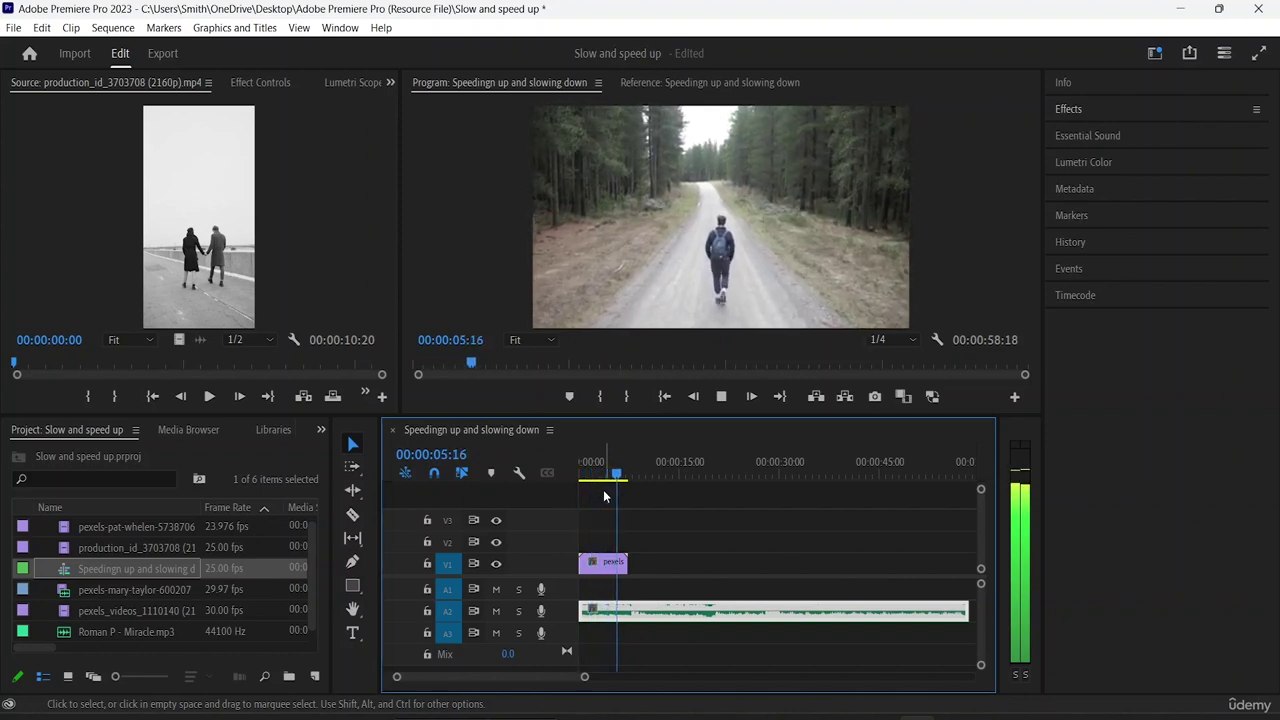
pyautogui.press('space')
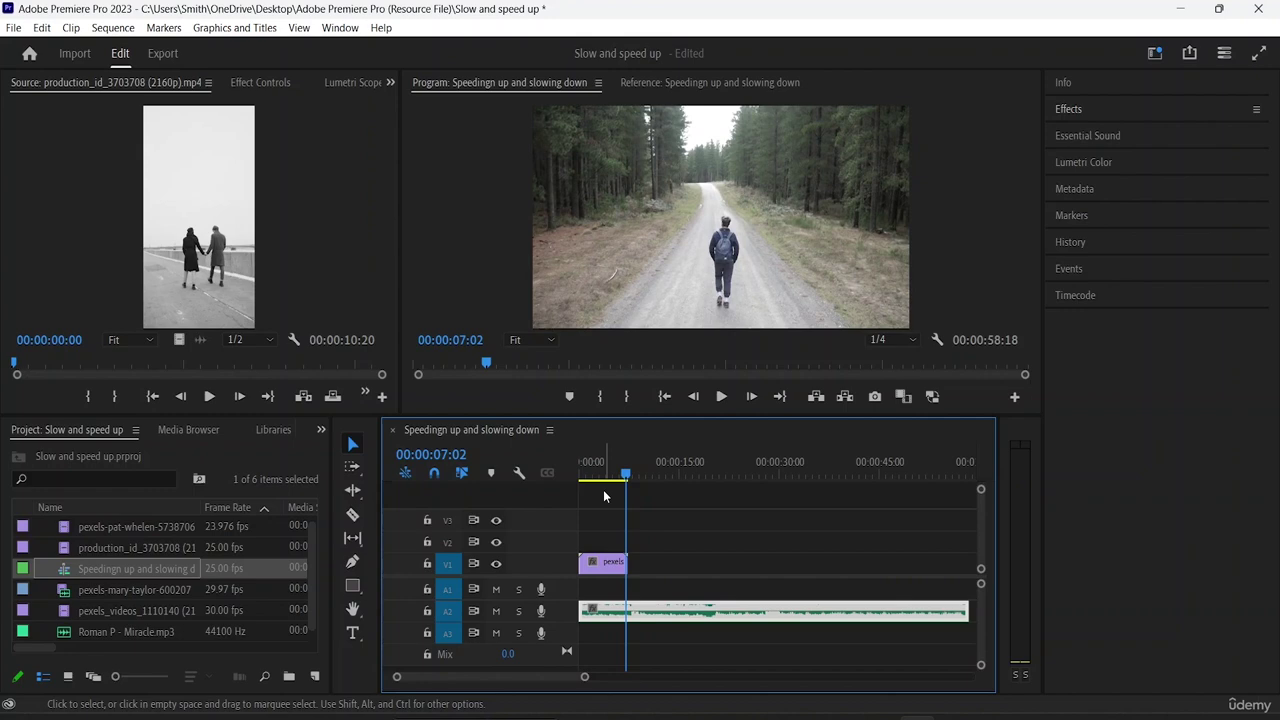
pyautogui.click(614, 563)
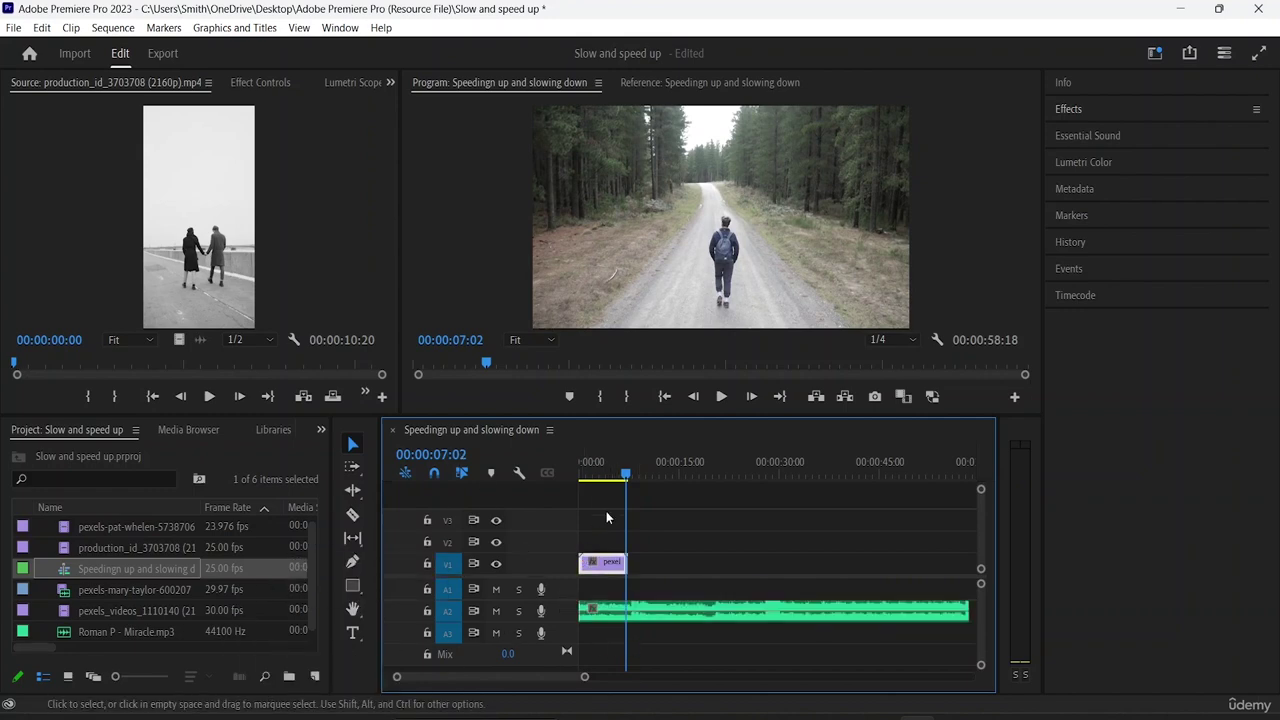
pyautogui.moveTo(627, 478); pyautogui.dragTo(565, 476)
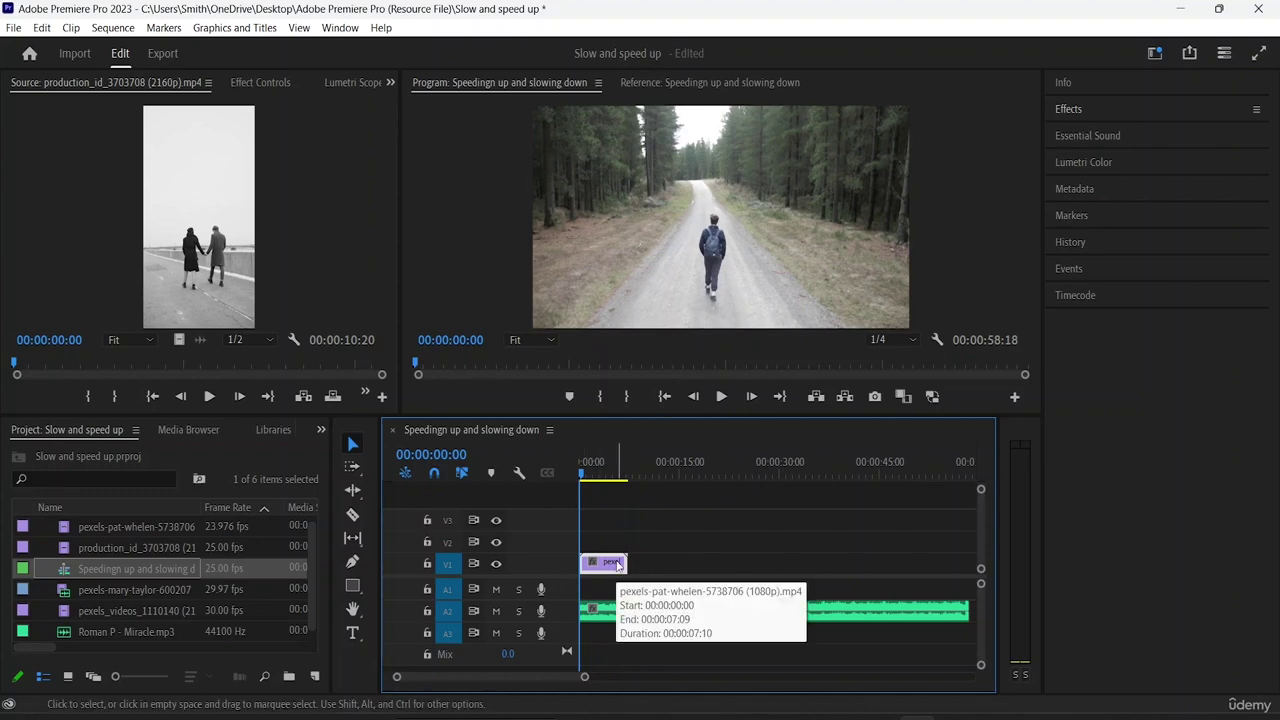
pyautogui.press('Delete')
pyautogui.click(116, 527)
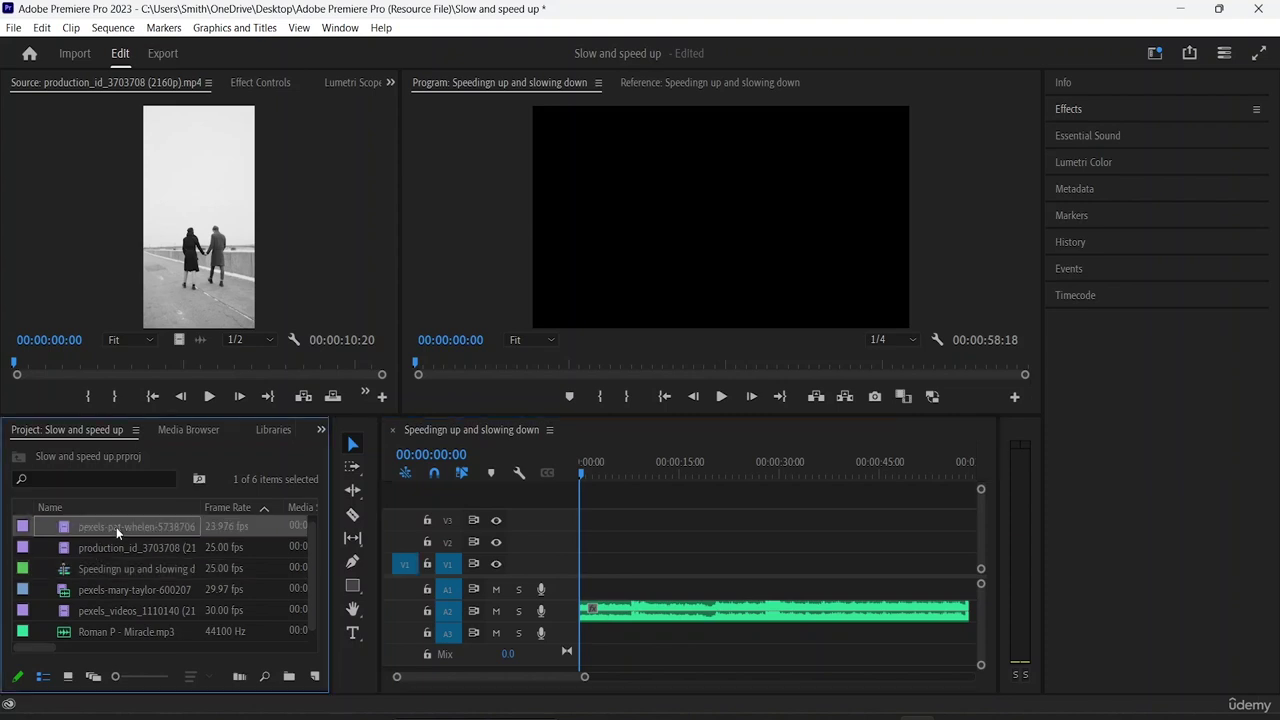
pyautogui.click(116, 527)
pyautogui.click(281, 561)
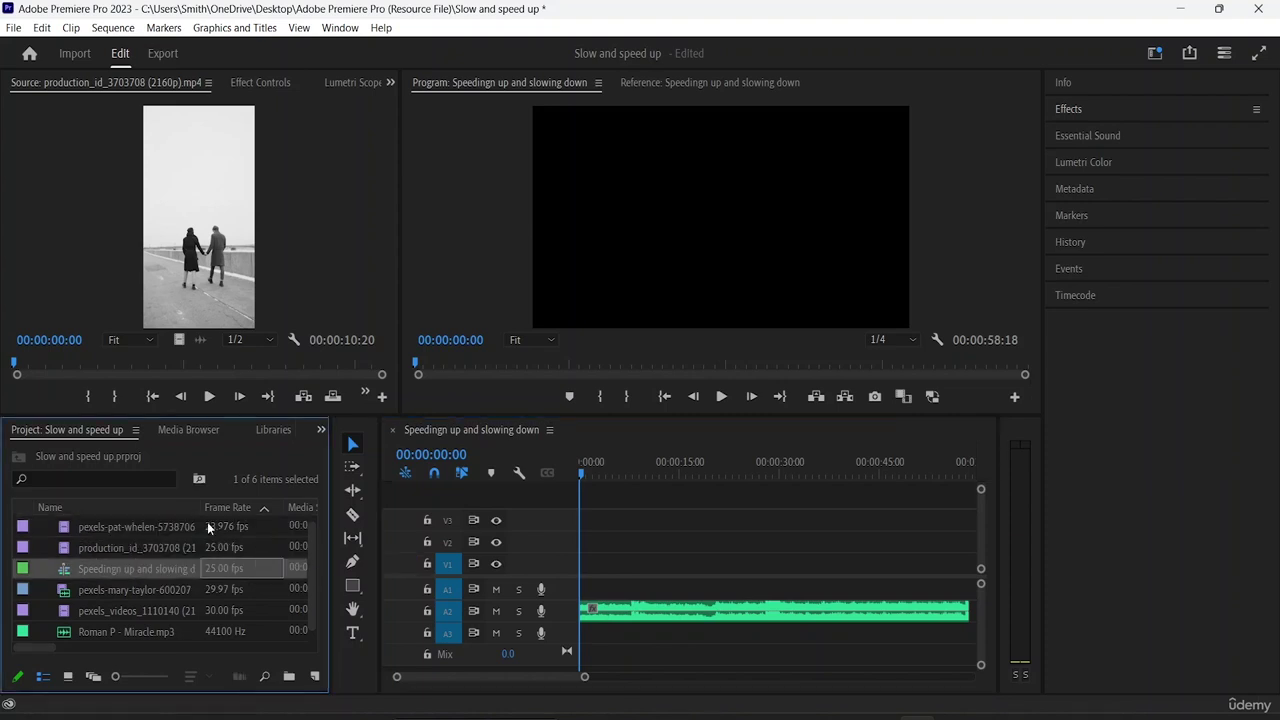
pyautogui.click(129, 525)
pyautogui.click(199, 479)
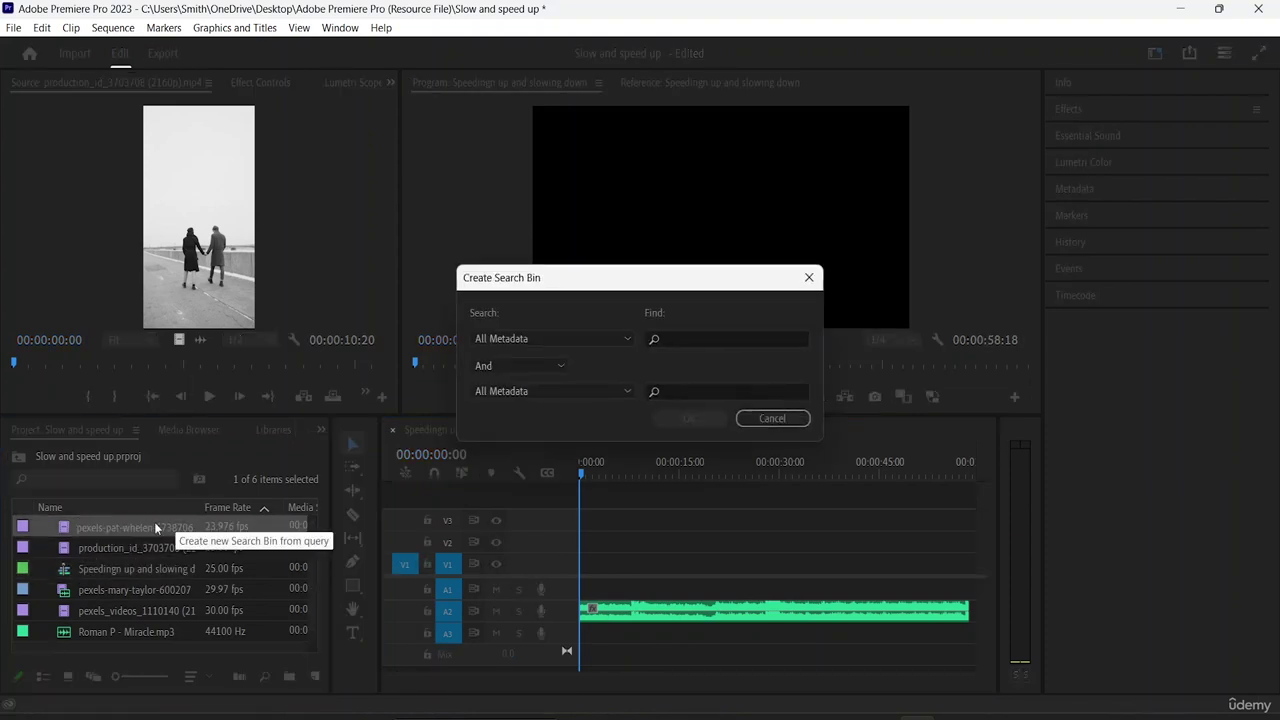
pyautogui.click(810, 277)
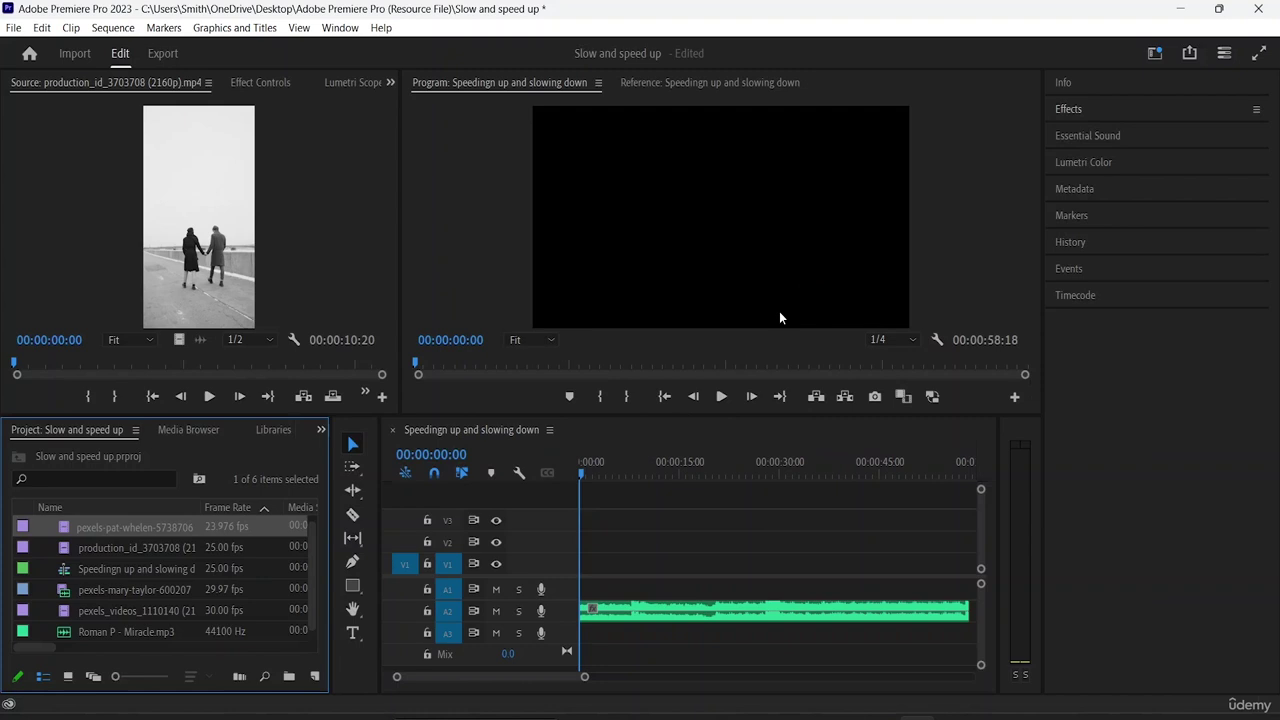
pyautogui.click(80, 530)
pyautogui.click(33, 556)
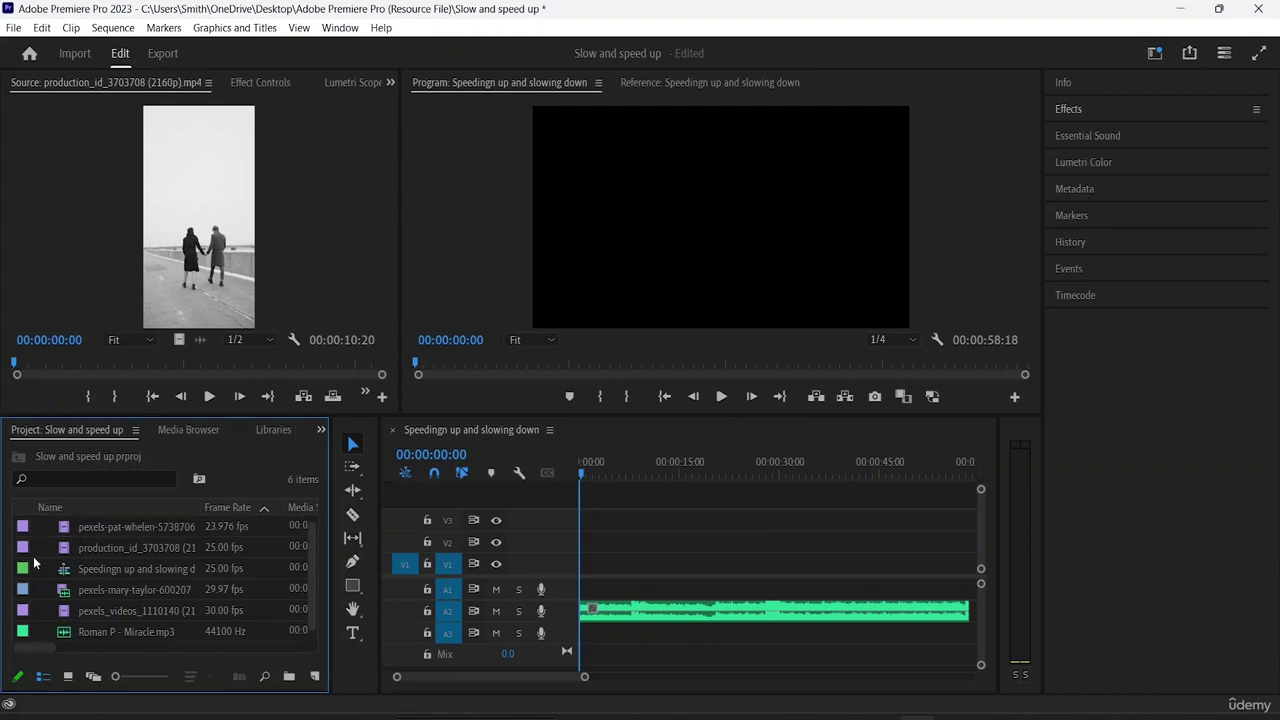
pyautogui.click(97, 531)
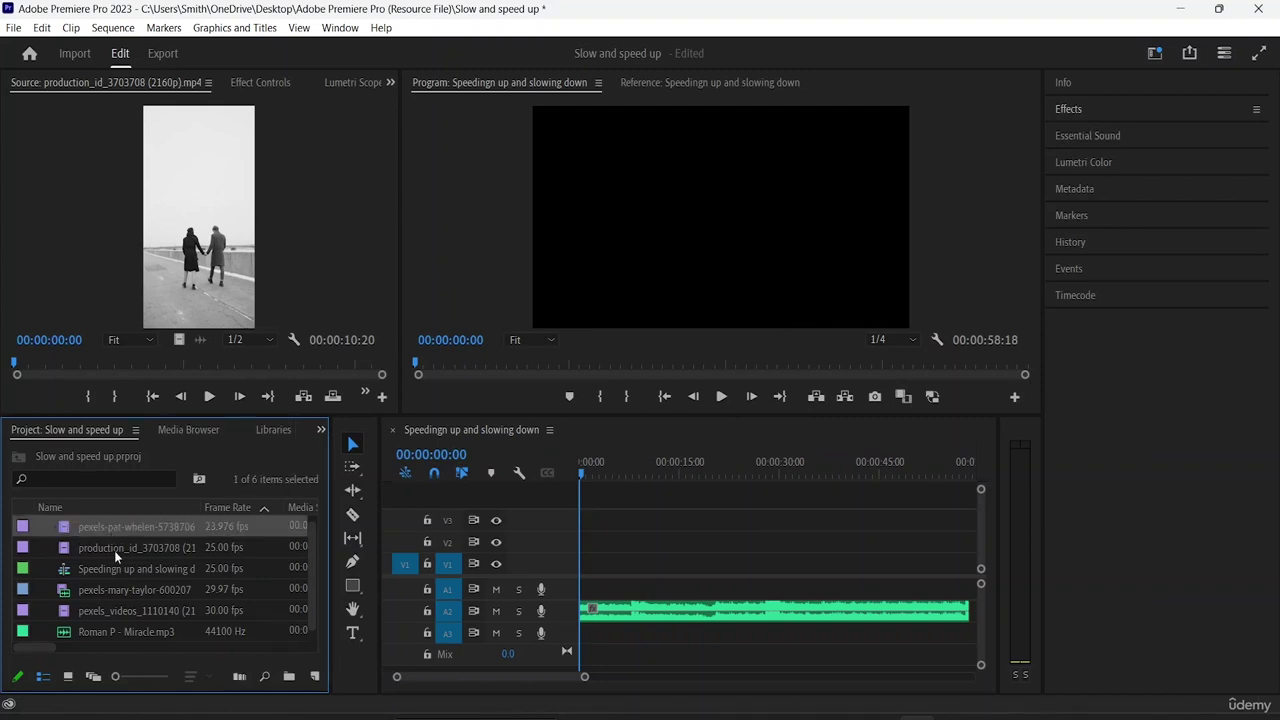
pyautogui.click(114, 550)
pyautogui.doubleClick(115, 567)
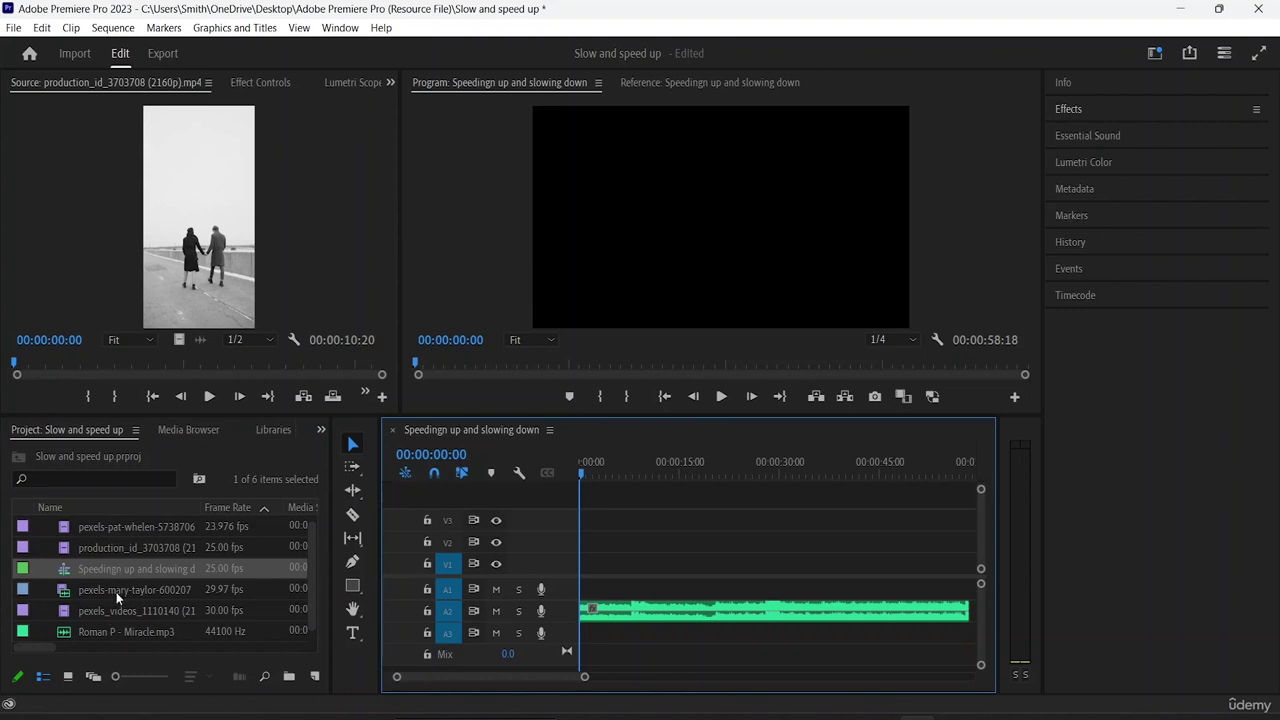
# Open the pexels-mary-taylor-6002070 clip in the Source monitor, play it, and mark an in point about two seconds in
pyautogui.doubleClick(116, 592)
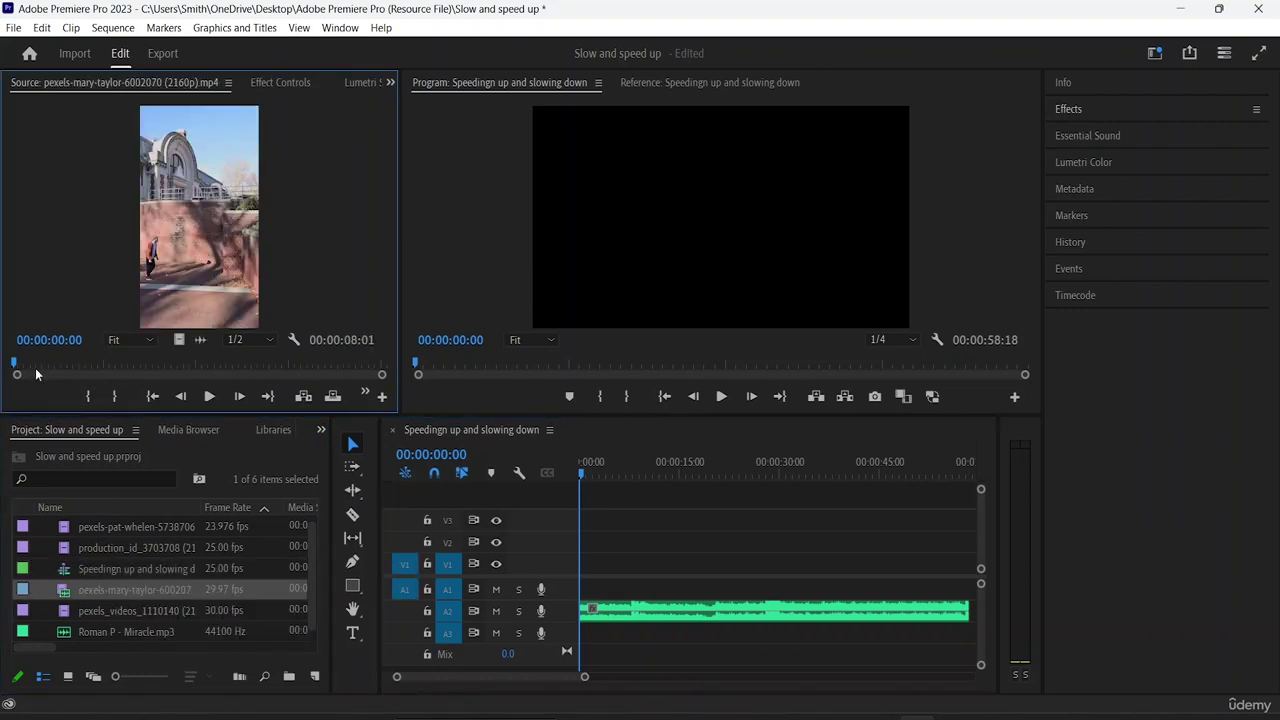
pyautogui.moveTo(16, 376); pyautogui.dragTo(98, 385)
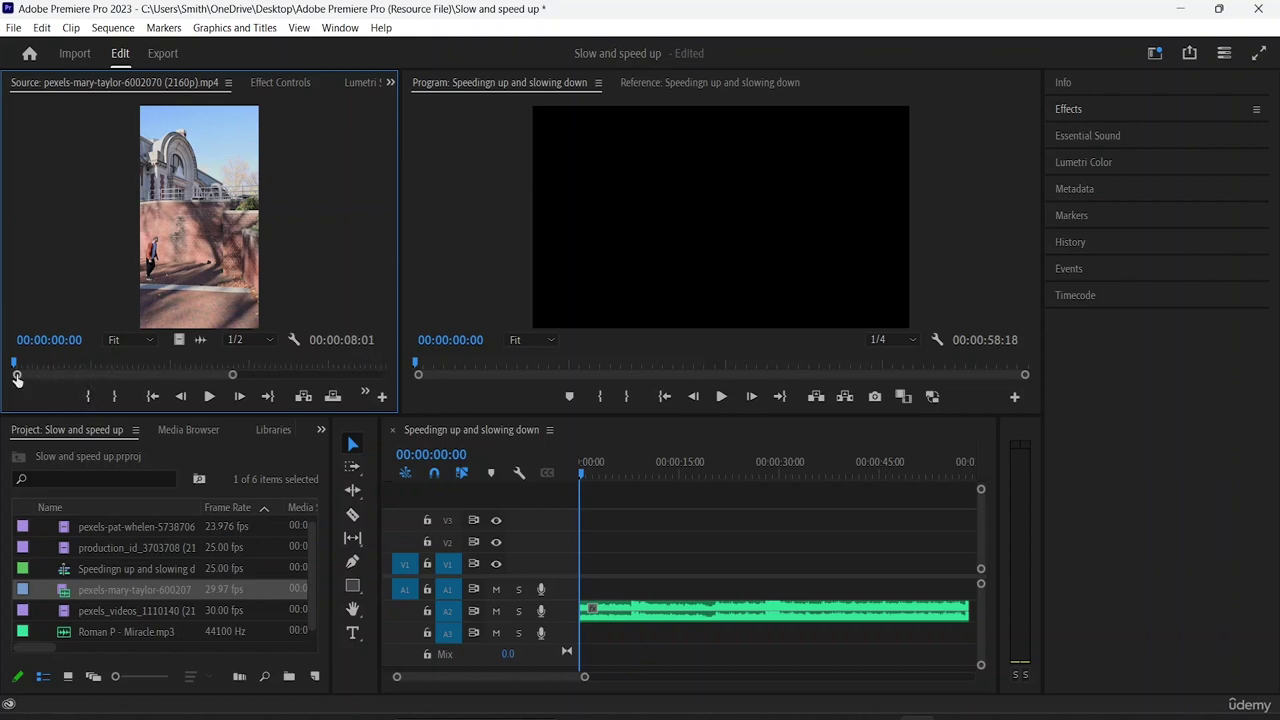
pyautogui.moveTo(16, 377)
pyautogui.mouseDown()
pyautogui.moveTo(30, 381)
pyautogui.moveTo(3, 381)
pyautogui.mouseUp()
pyautogui.moveTo(233, 376); pyautogui.dragTo(391, 390)
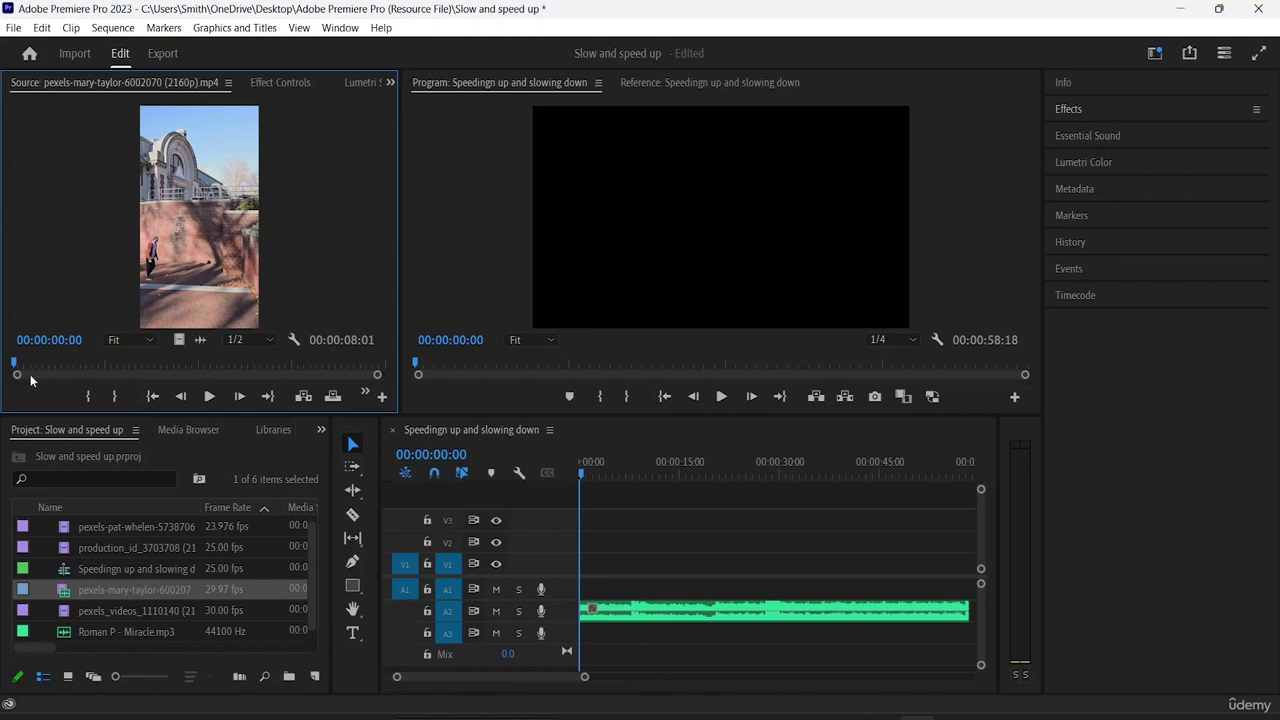
pyautogui.click(208, 398)
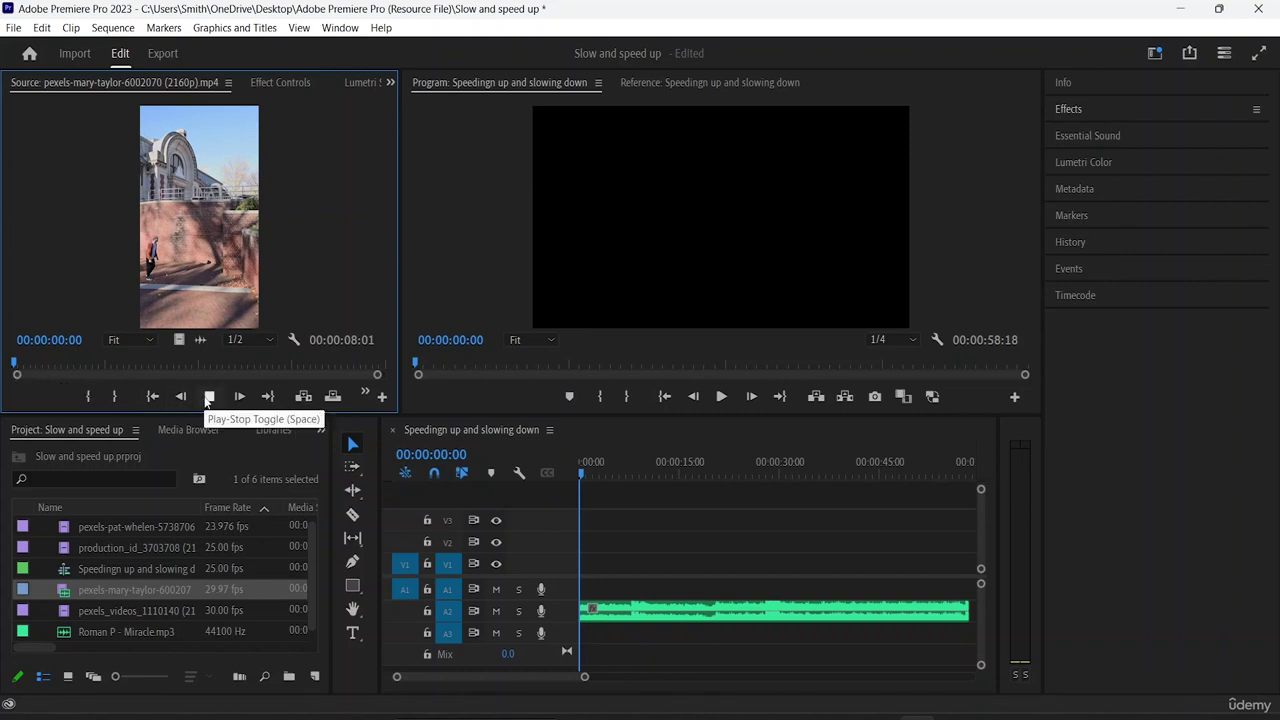
pyautogui.click(88, 396)
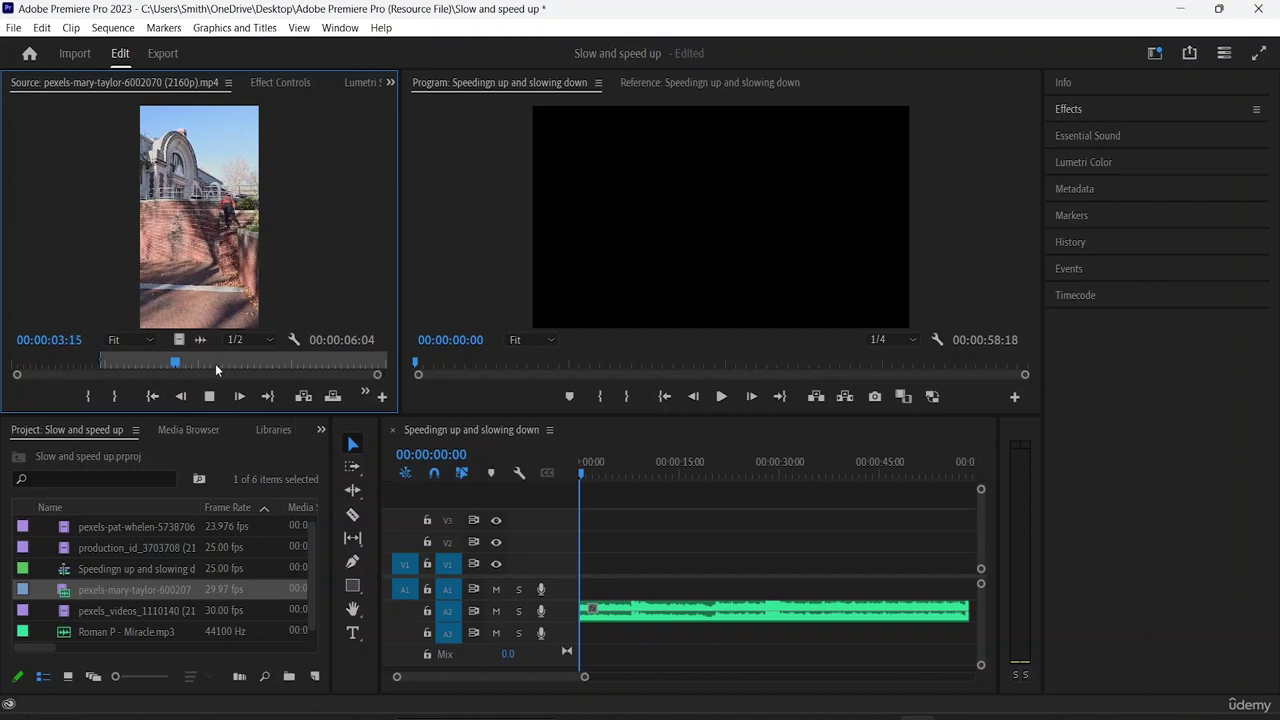
# Mark the source clip's out point at 00:00:04:16
pyautogui.moveTo(215, 363)
pyautogui.mouseDown()
pyautogui.moveTo(149, 361)
pyautogui.moveTo(224, 362)
pyautogui.mouseUp()
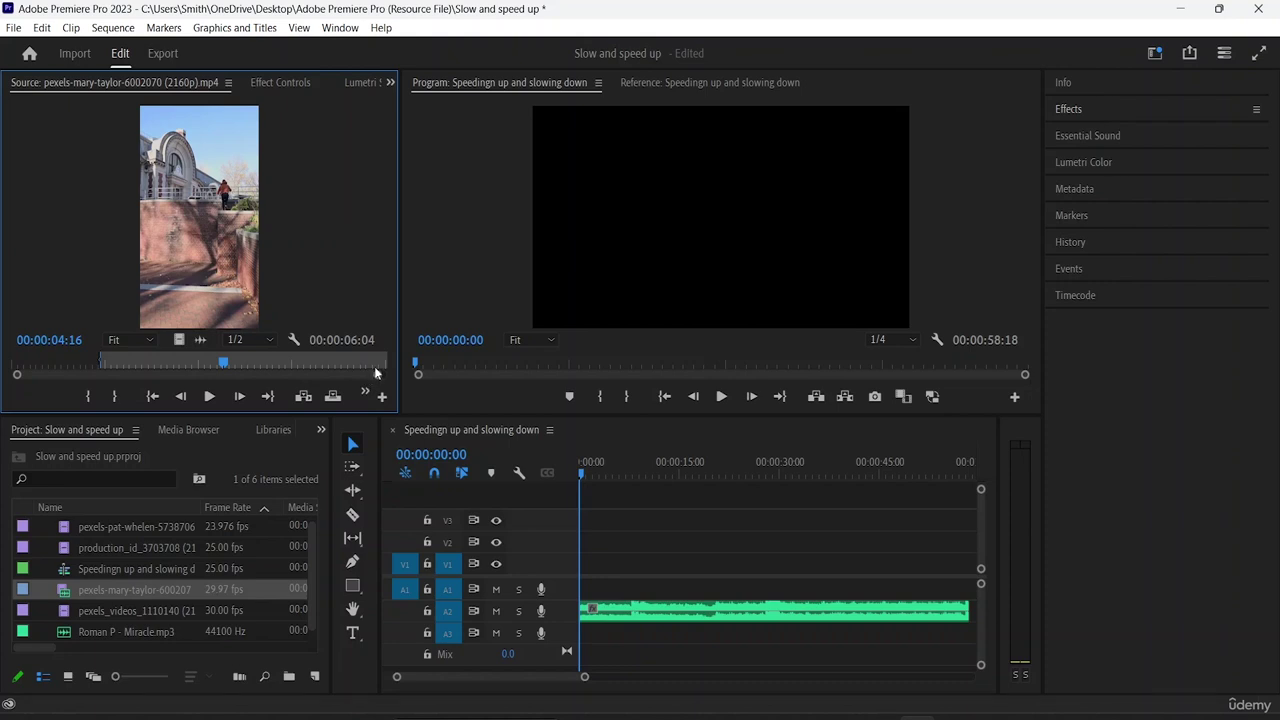
pyautogui.moveTo(376, 377)
pyautogui.mouseDown()
pyautogui.moveTo(334, 383)
pyautogui.moveTo(386, 391)
pyautogui.mouseUp()
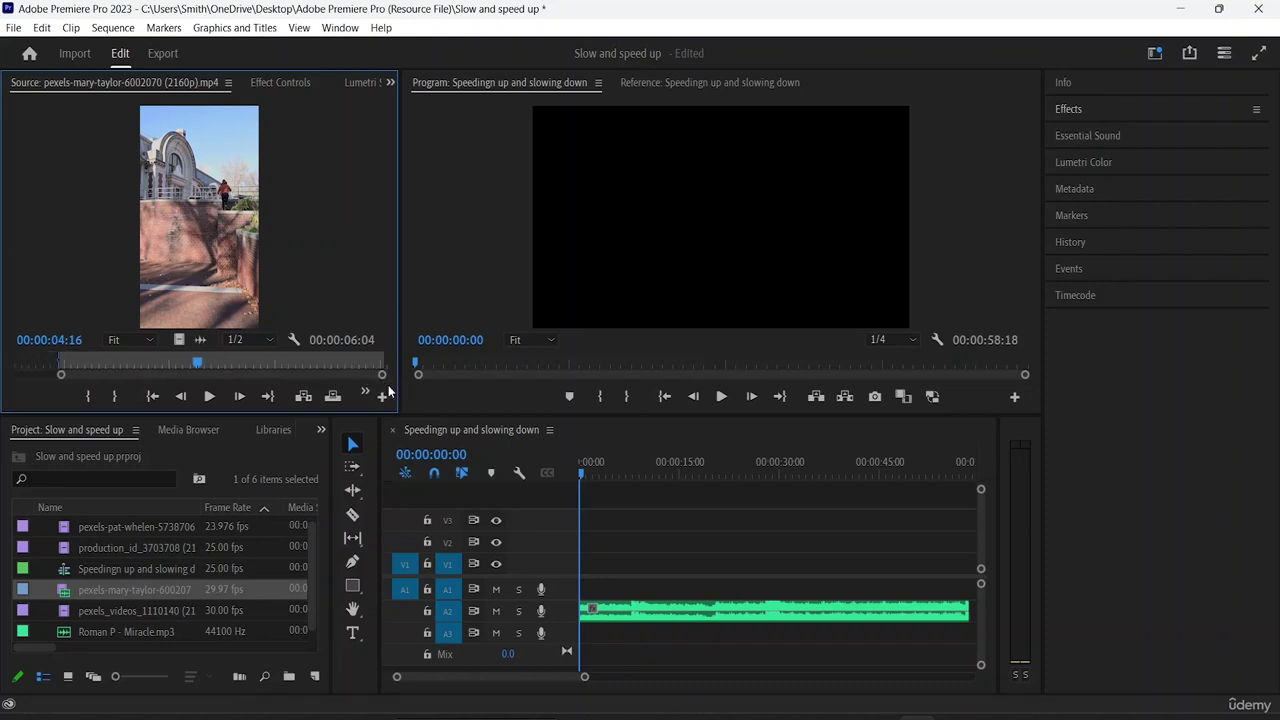
pyautogui.click(114, 396)
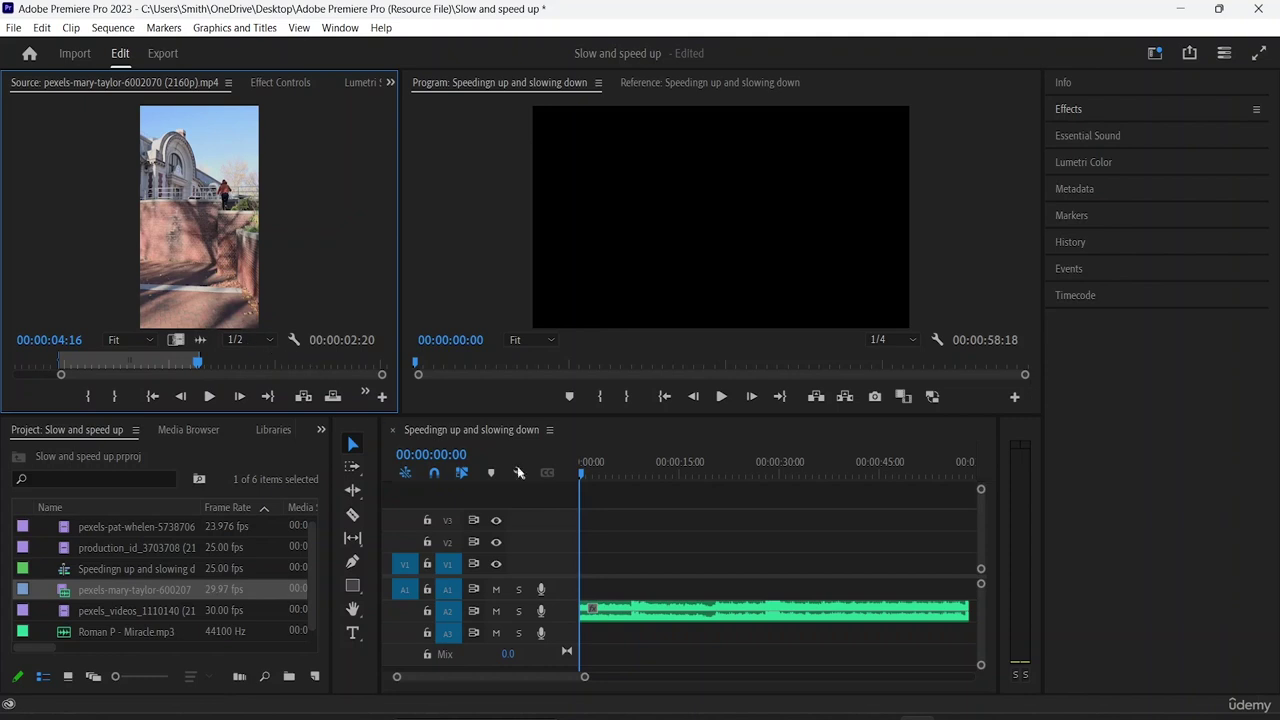
# Place only the video of the marked source range at the start of track V1 and play the sequence
pyautogui.moveTo(519, 472); pyautogui.dragTo(588, 592)
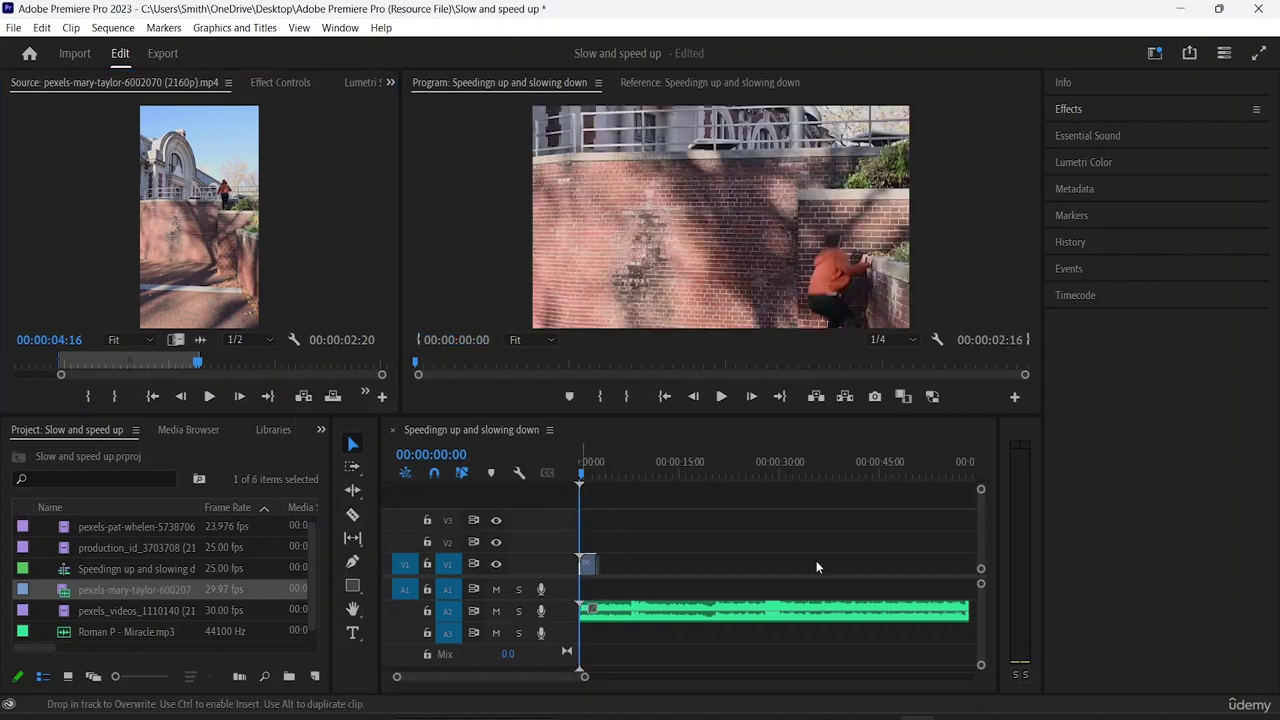
pyautogui.press('space')
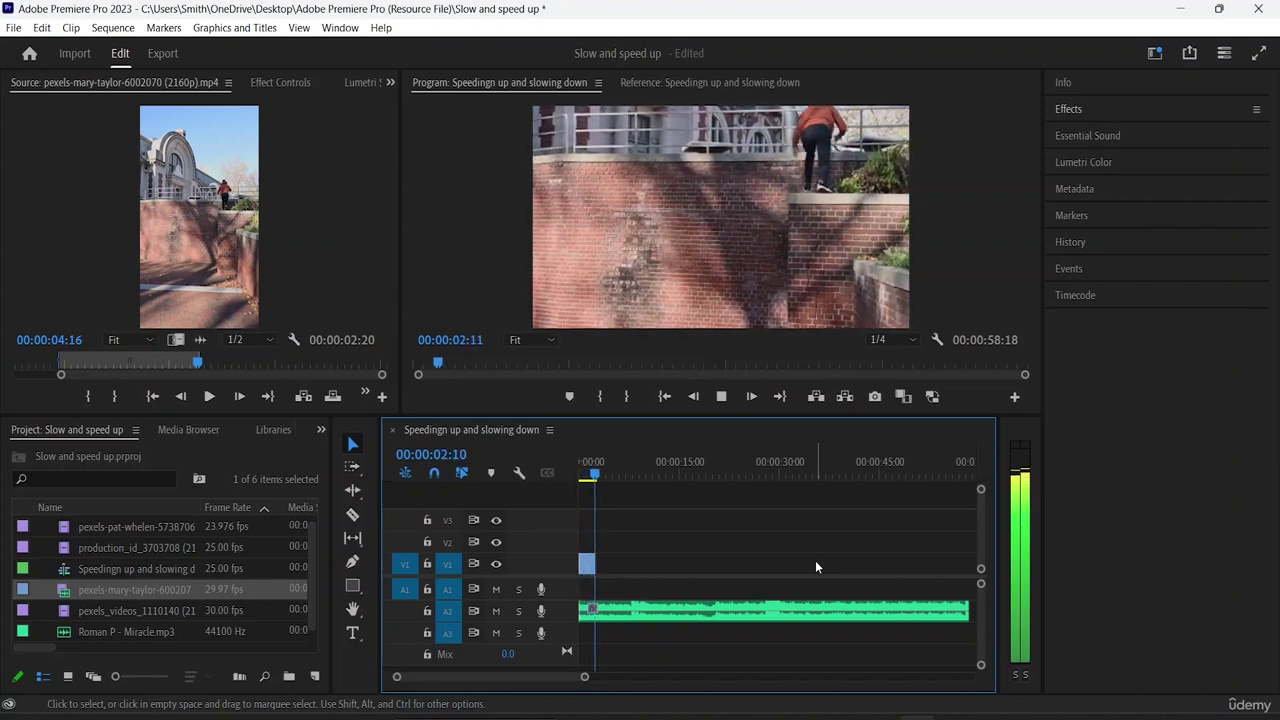
pyautogui.press('space')
pyautogui.press('d')
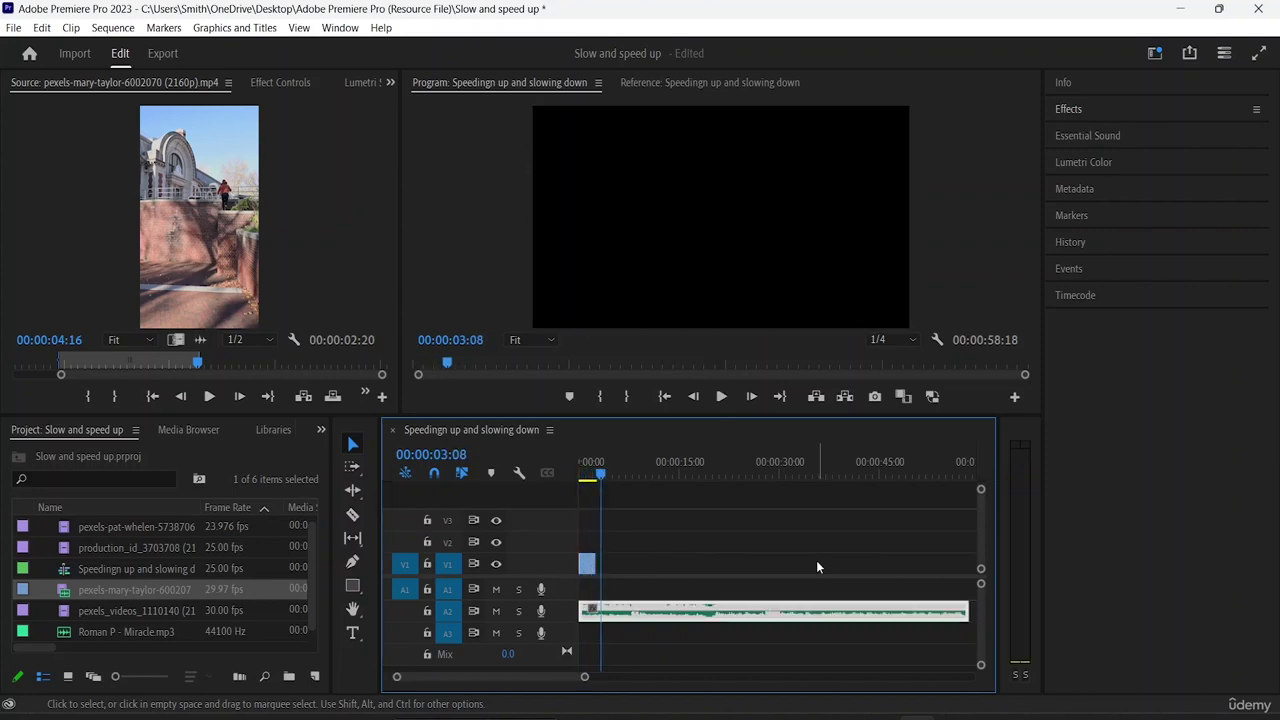
# Show the full source clip range and delete the short video clip from track V1
pyautogui.moveTo(61, 378); pyautogui.dragTo(3, 375)
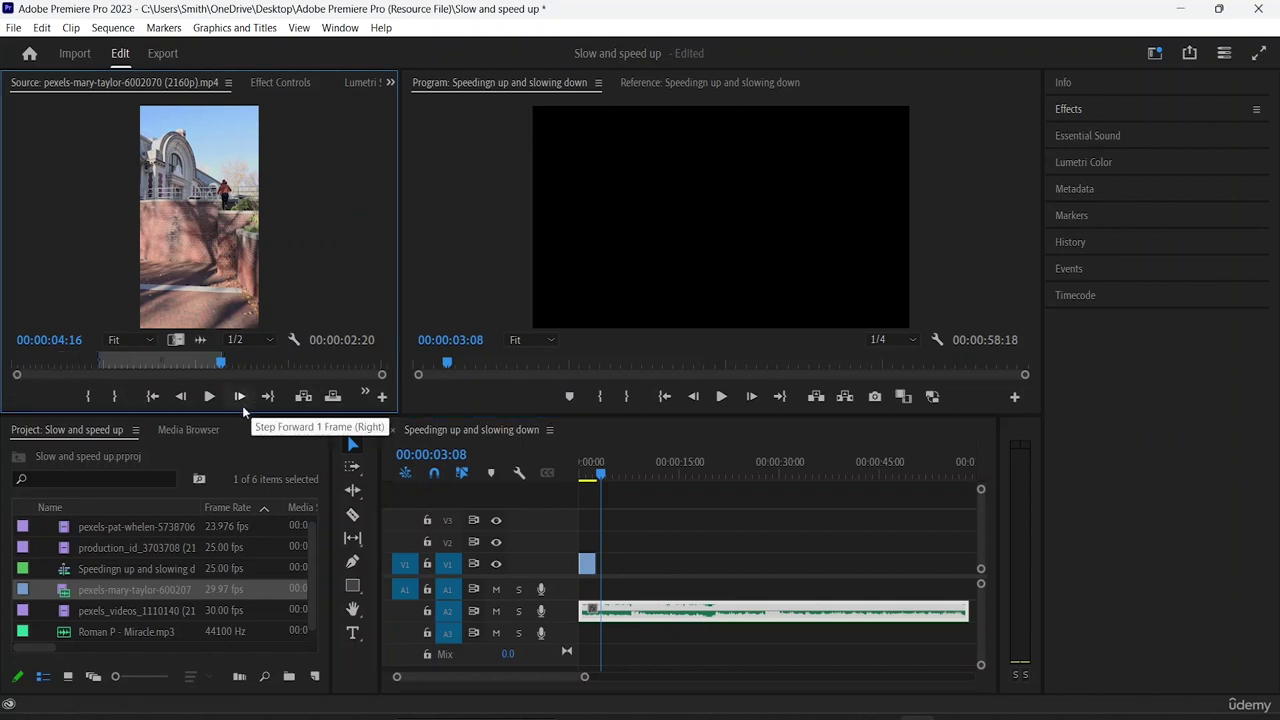
pyautogui.click(587, 567)
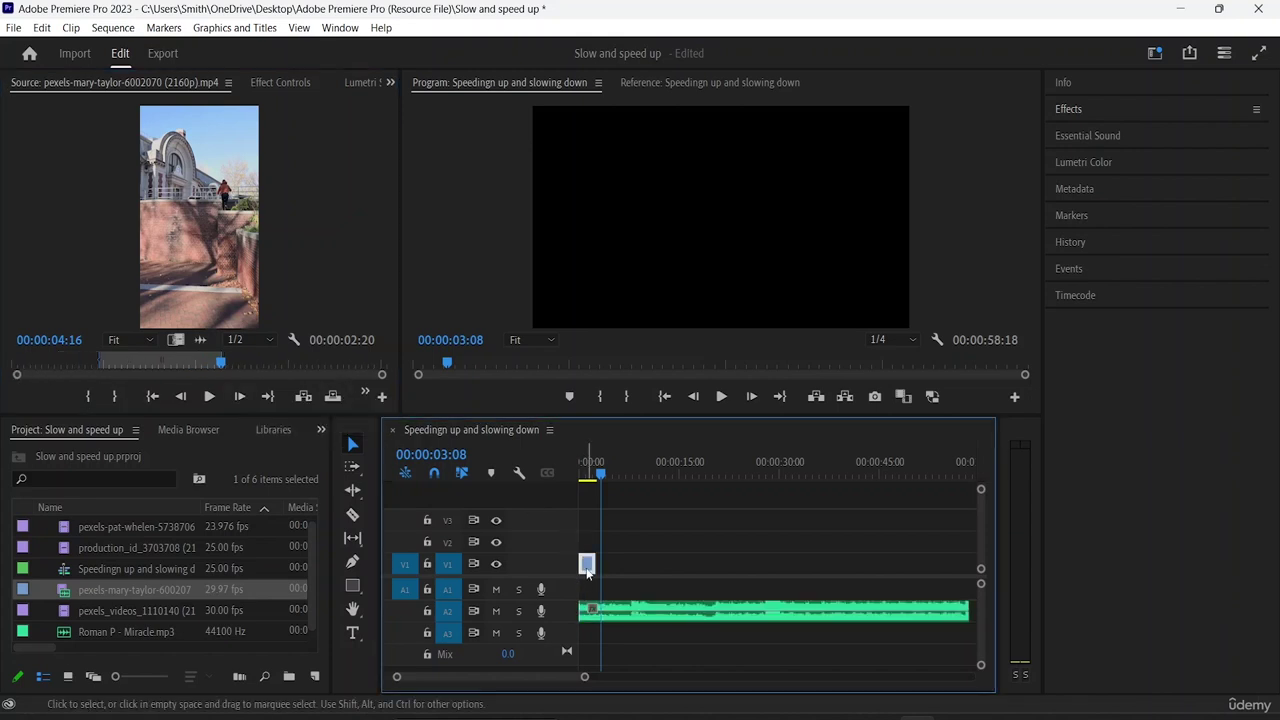
pyautogui.press('Delete')
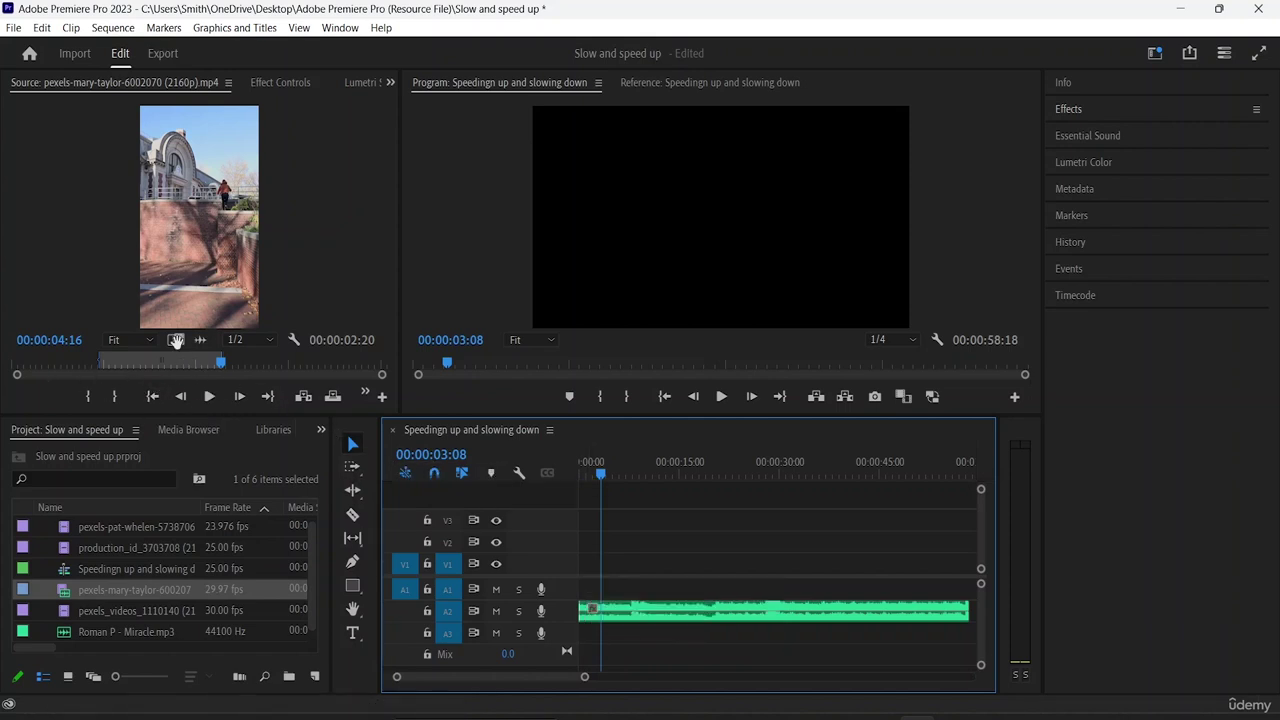
# Add the video-only source range to the start of track V1 again, play briefly, and return the playhead to the start
pyautogui.click(176, 342)
pyautogui.moveTo(176, 342); pyautogui.dragTo(586, 570)
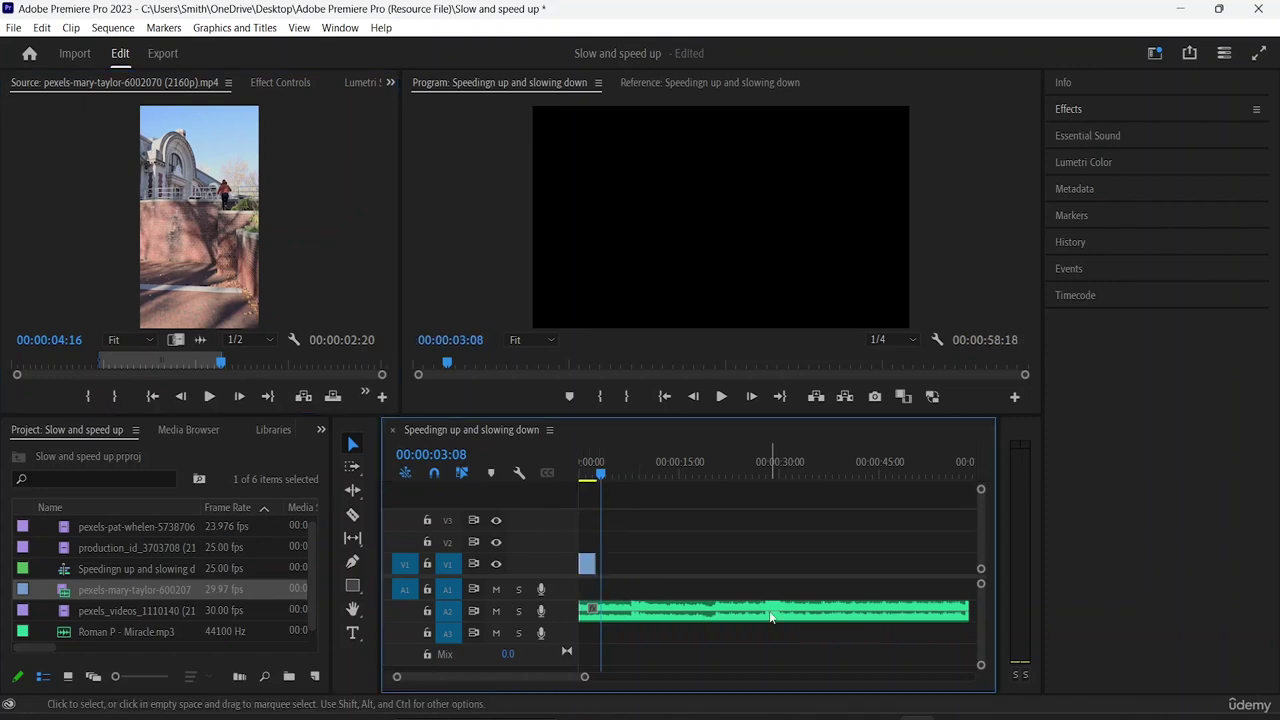
pyautogui.press('space')
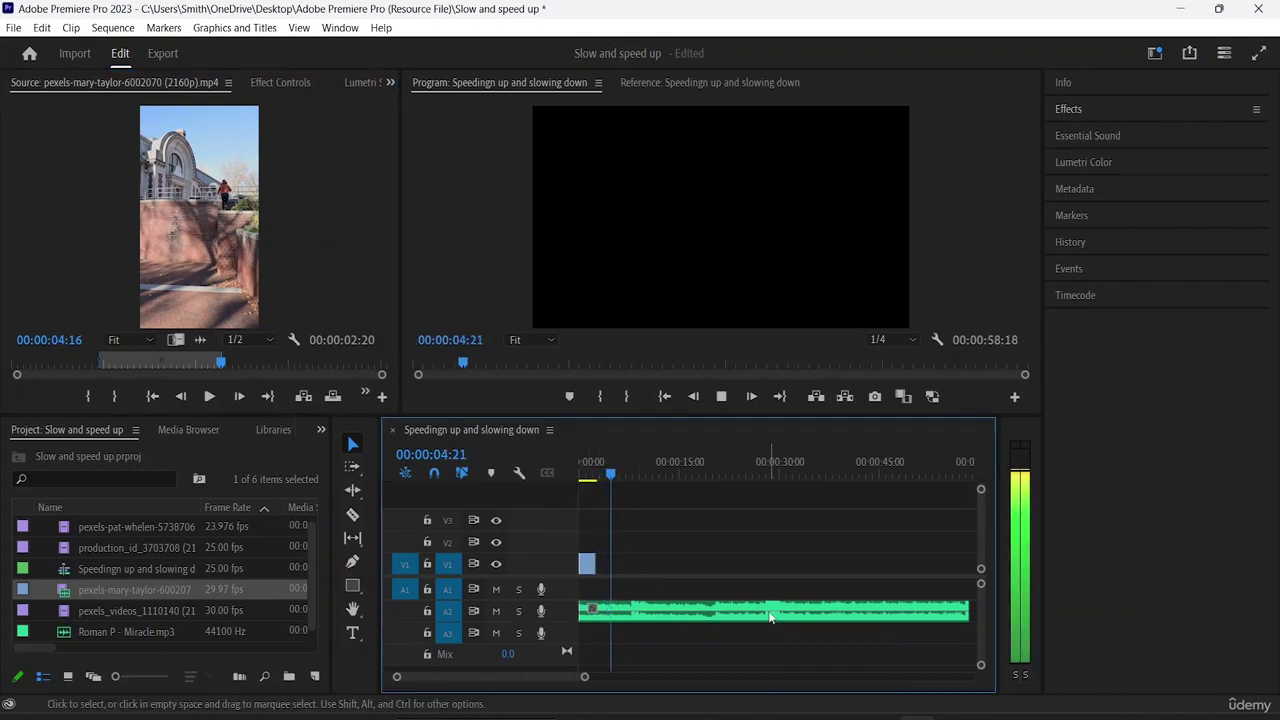
pyautogui.moveTo(620, 480); pyautogui.dragTo(556, 485)
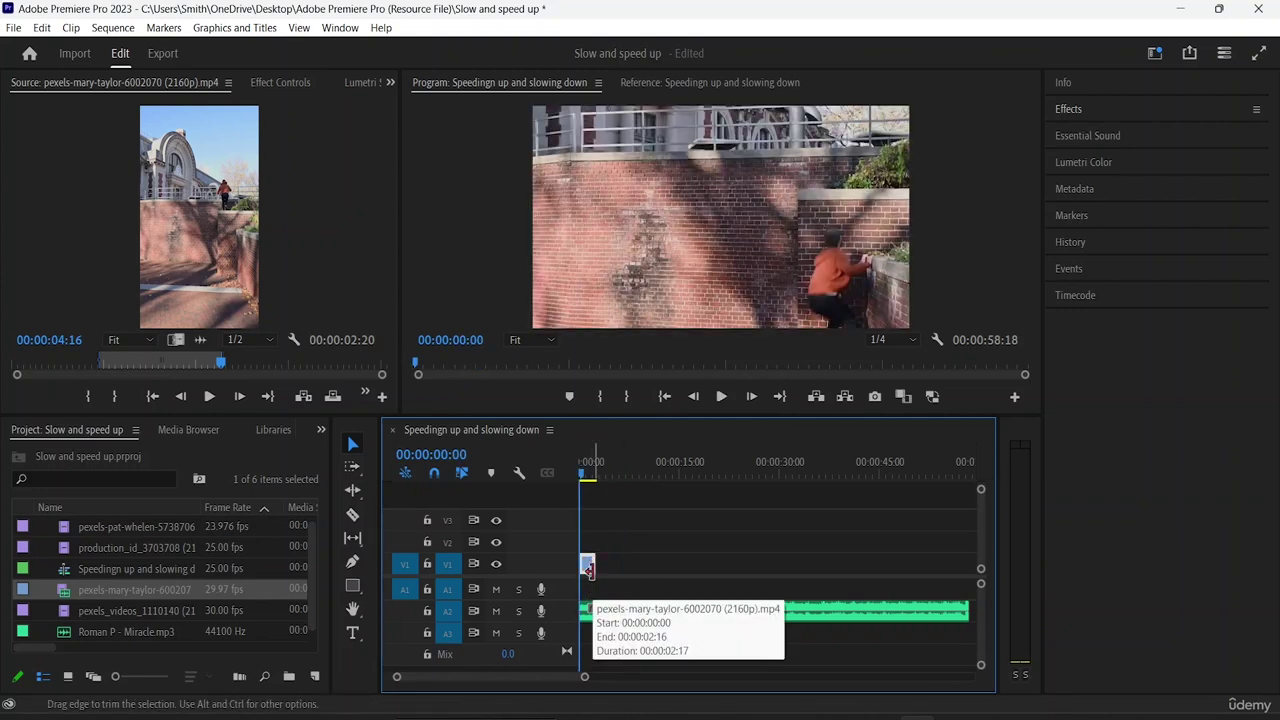
# Delete the clip from track V1 and place the marked source range at the sequence start with an overwrite edit
pyautogui.press('Delete')
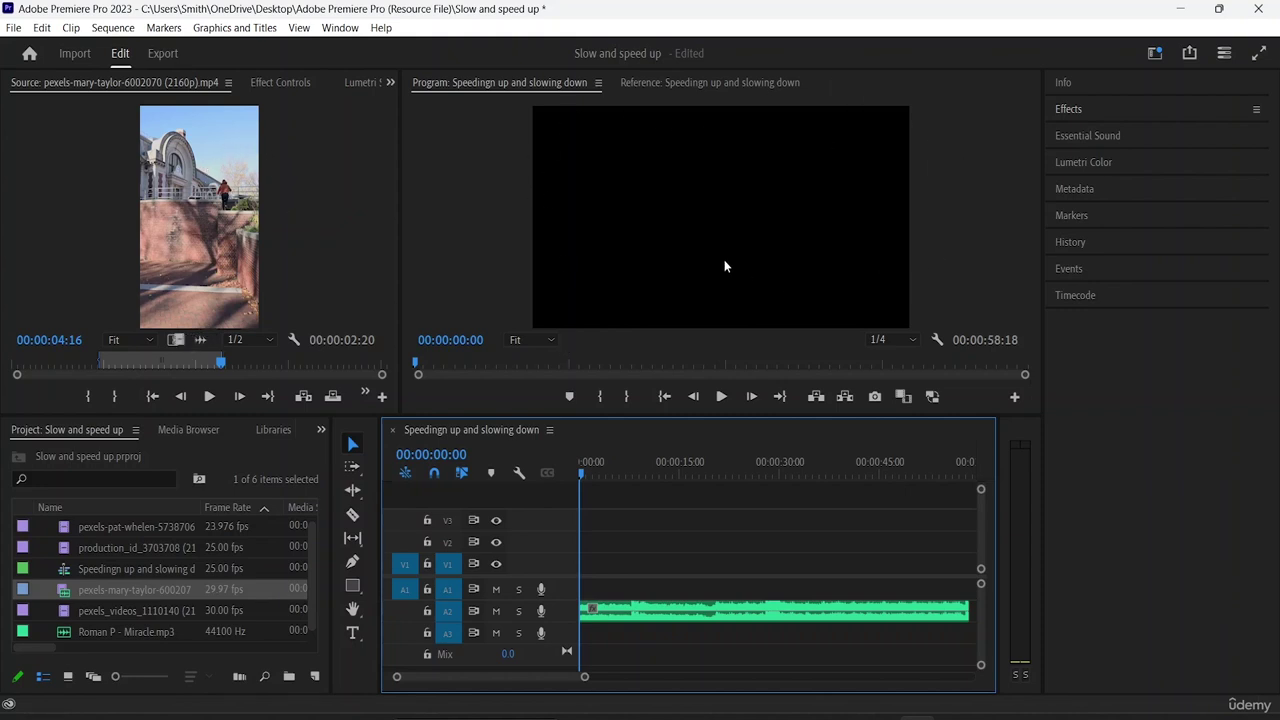
pyautogui.click(662, 251)
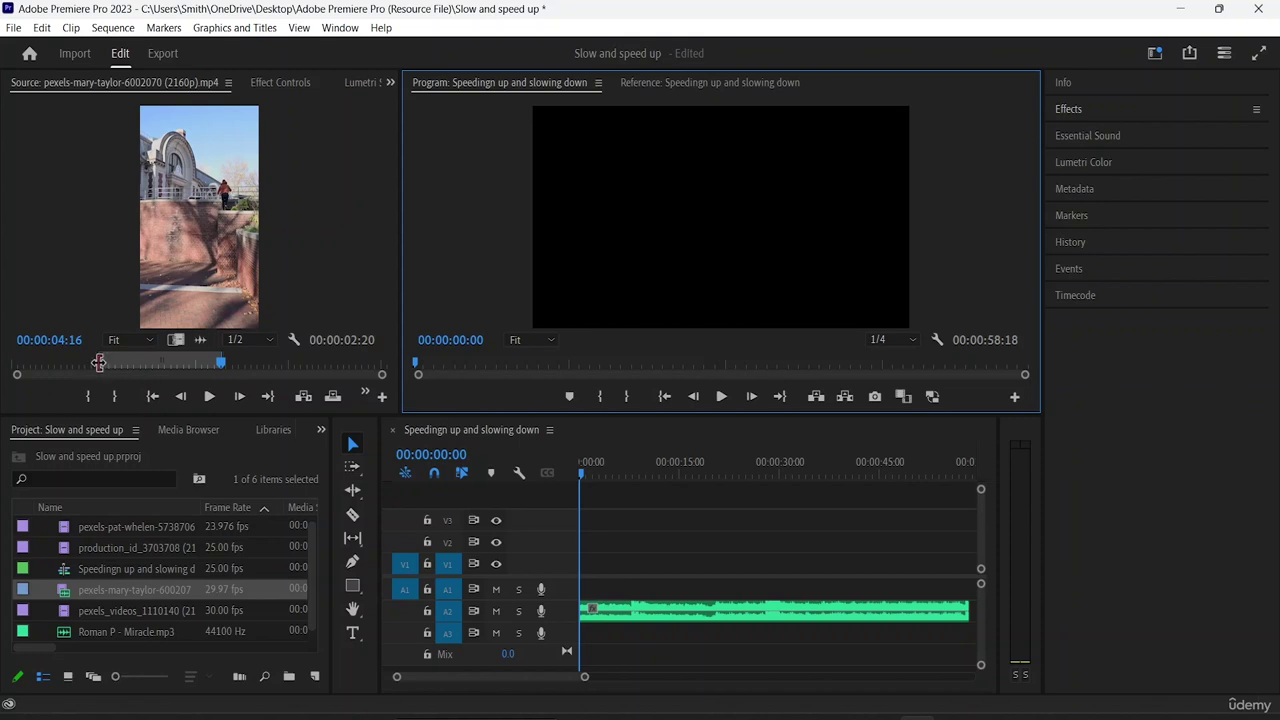
pyautogui.press('.')
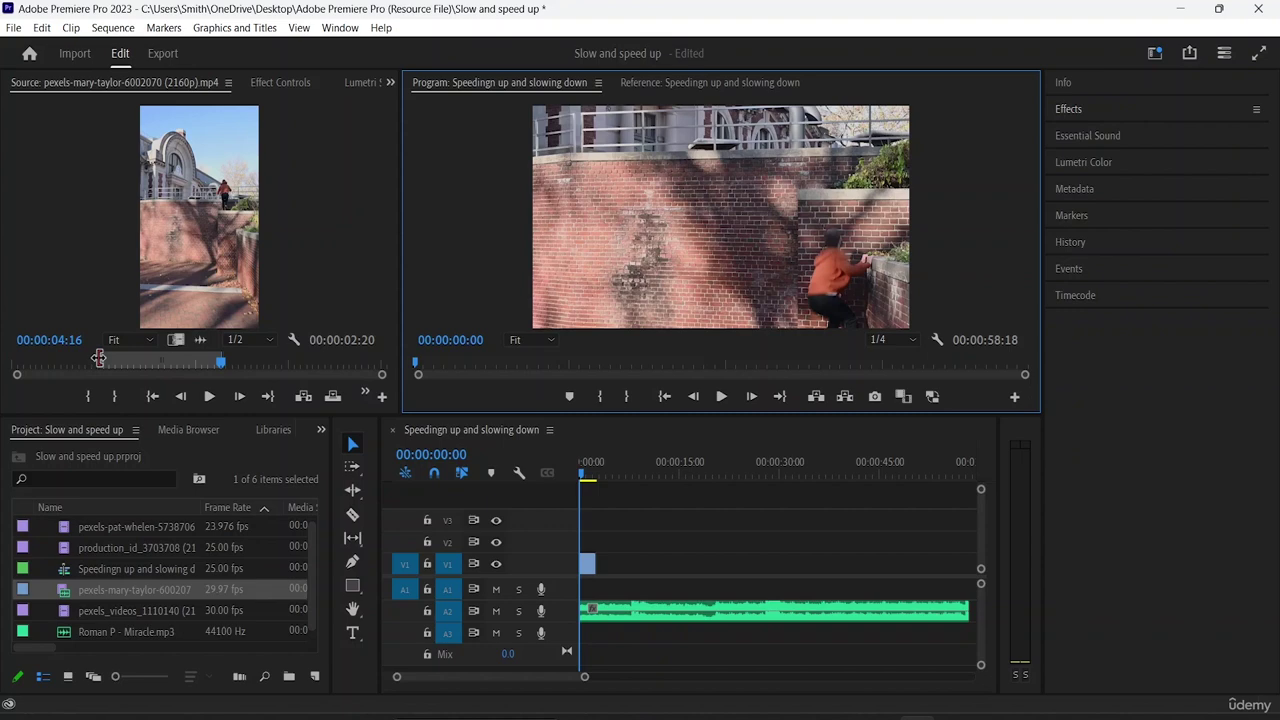
# Extend the source clip's in and out points to cover the whole clip
pyautogui.moveTo(99, 358); pyautogui.dragTo(15, 358)
pyautogui.moveTo(219, 372); pyautogui.dragTo(382, 371)
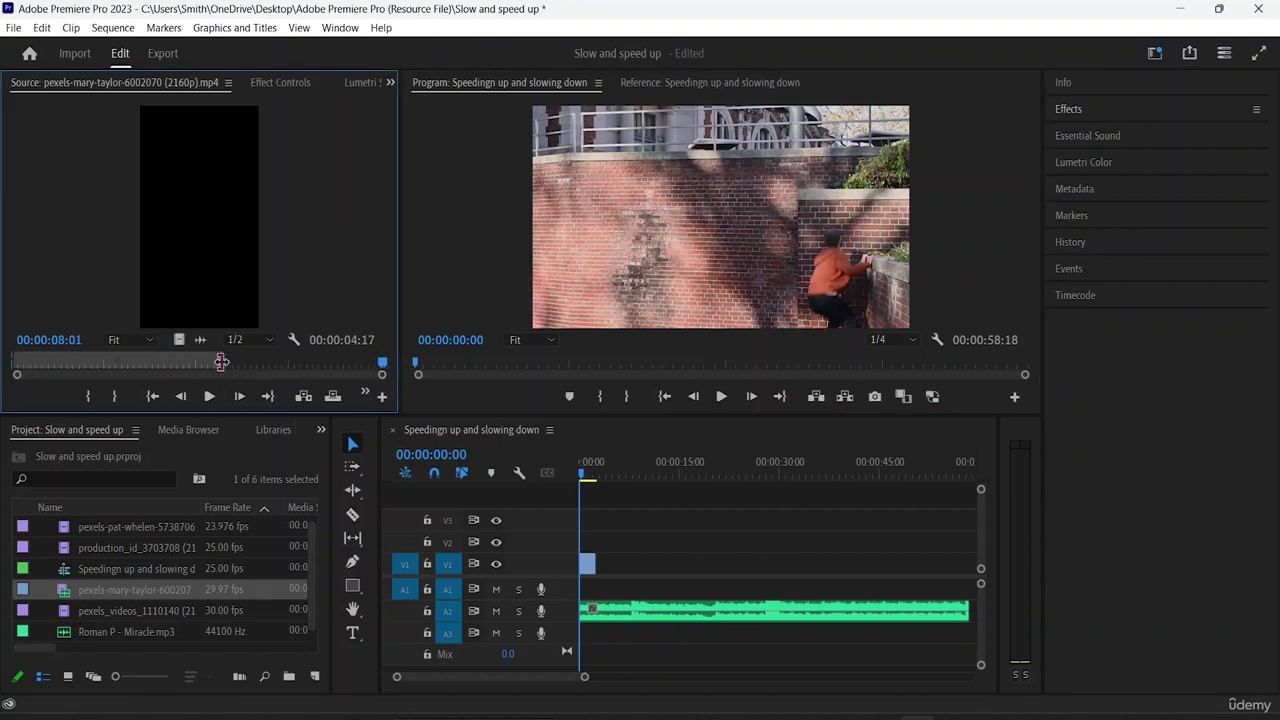
pyautogui.moveTo(221, 362); pyautogui.dragTo(383, 362)
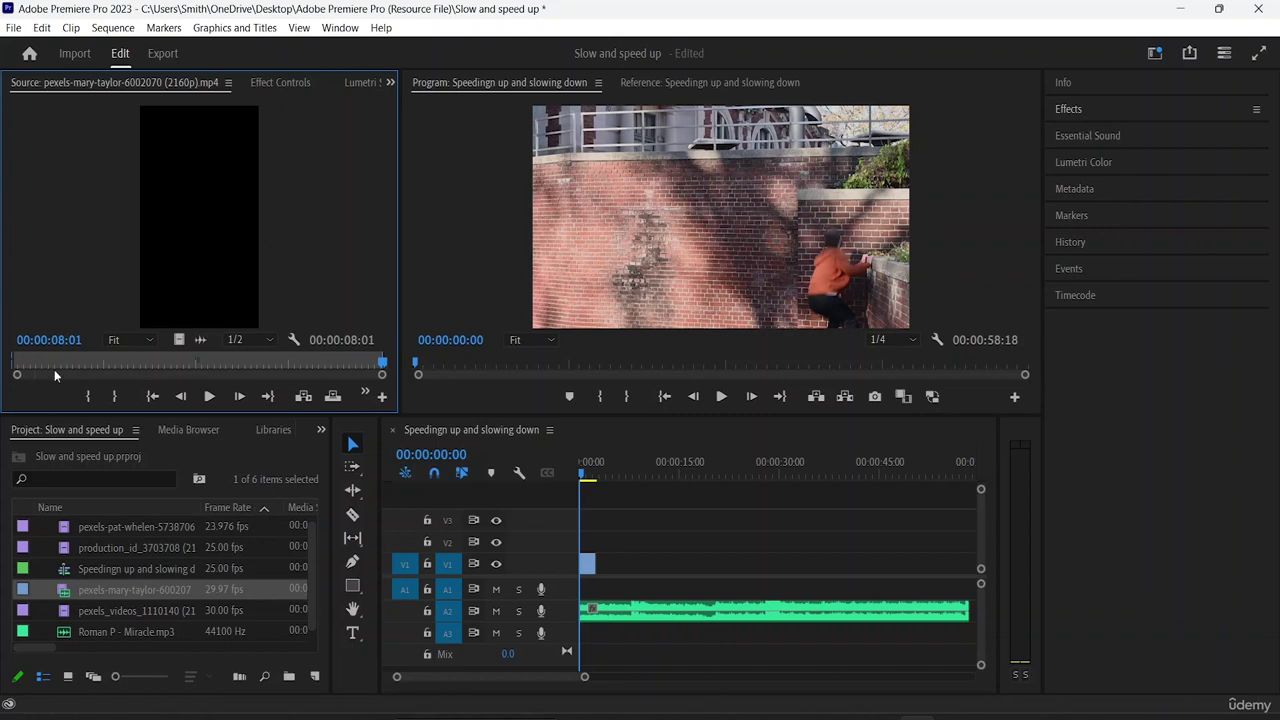
# Play the brick-wall source clip and mark new in and out points spanning 00:00:03:27
pyautogui.click(206, 398)
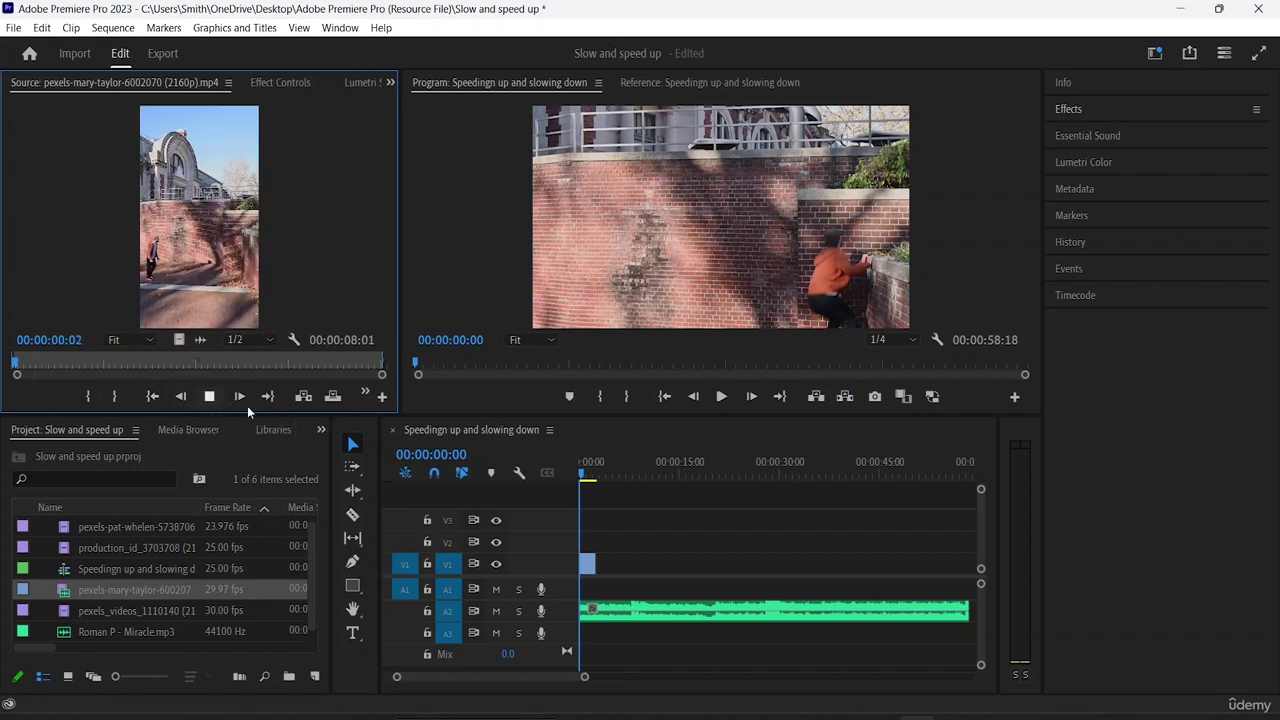
pyautogui.click(95, 400)
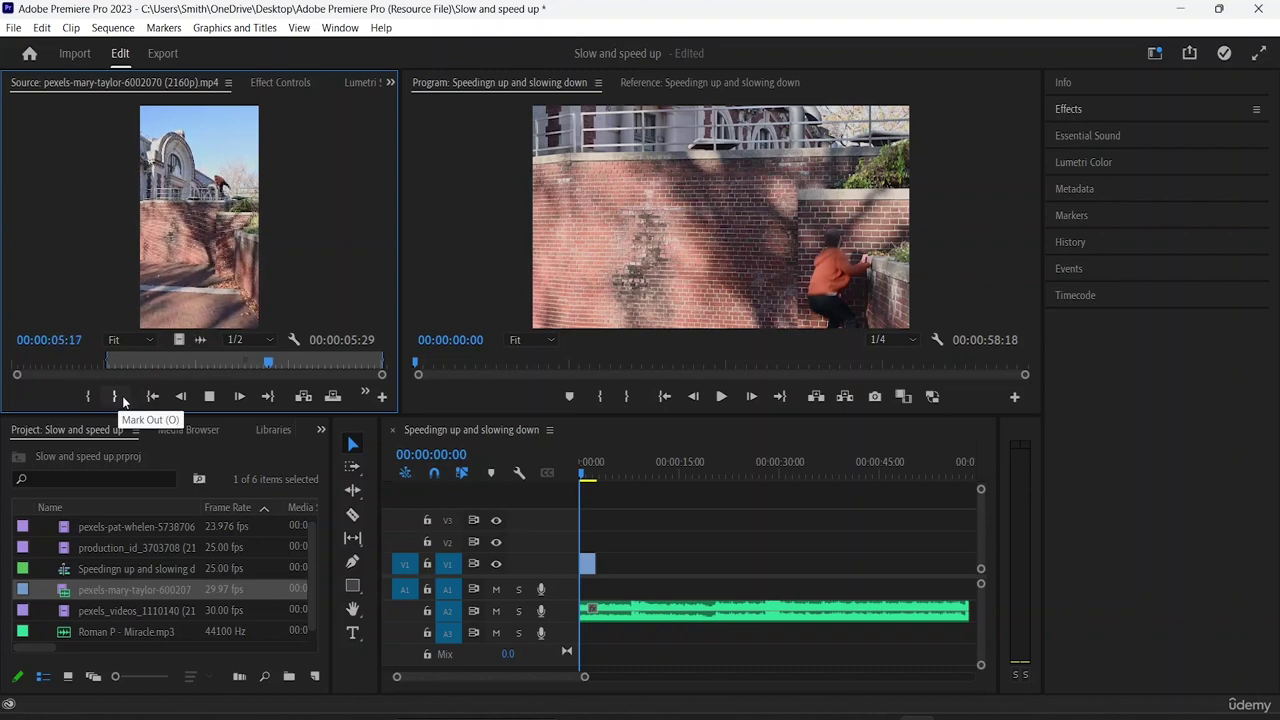
pyautogui.click(123, 400)
pyautogui.moveTo(270, 368); pyautogui.dragTo(177, 343)
# Replace the short clip at the start of track V1 with the newly marked video-only range, and play the sequence briefly
pyautogui.moveTo(318, 441); pyautogui.dragTo(590, 568)
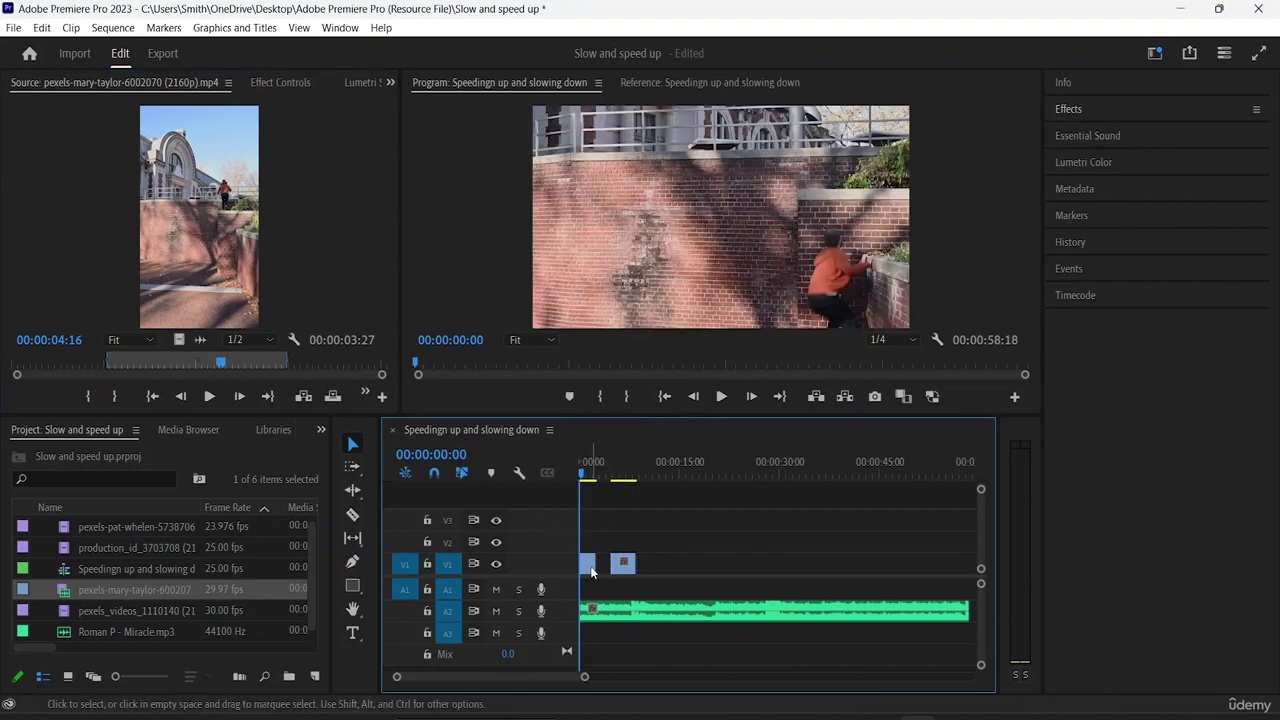
pyautogui.hotkey('ctrl', 'z')
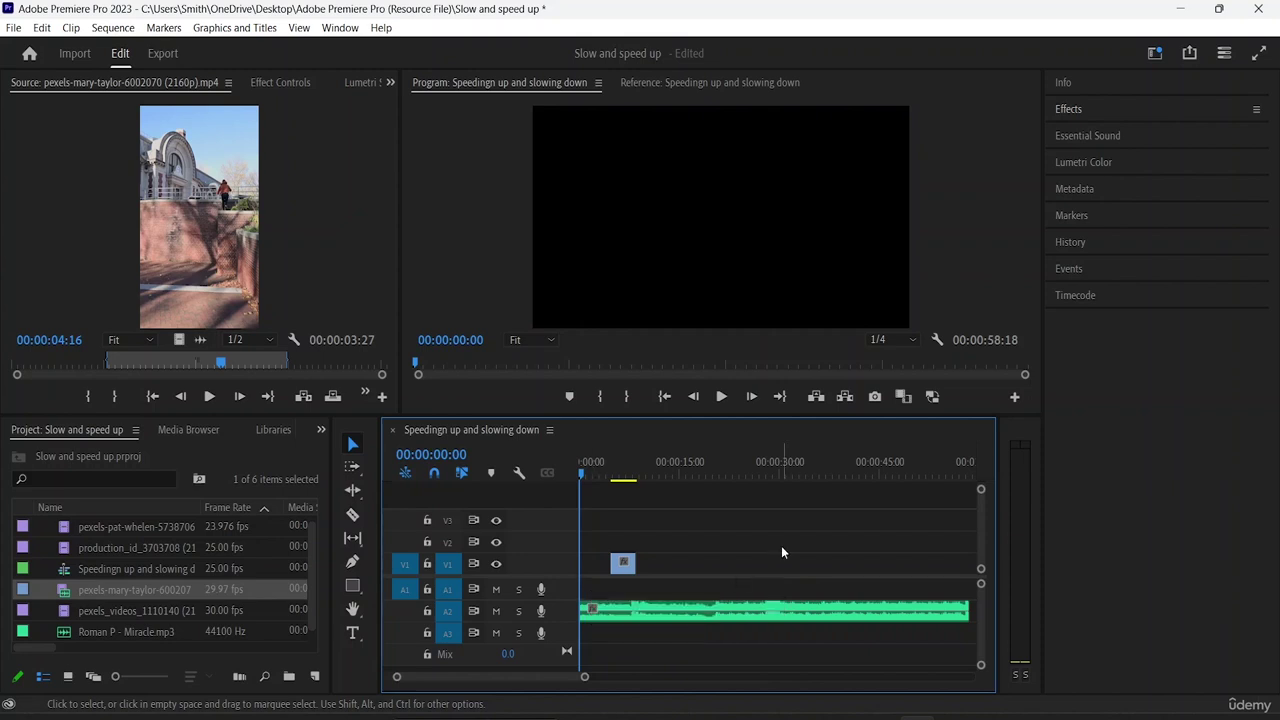
pyautogui.moveTo(618, 563); pyautogui.dragTo(592, 572)
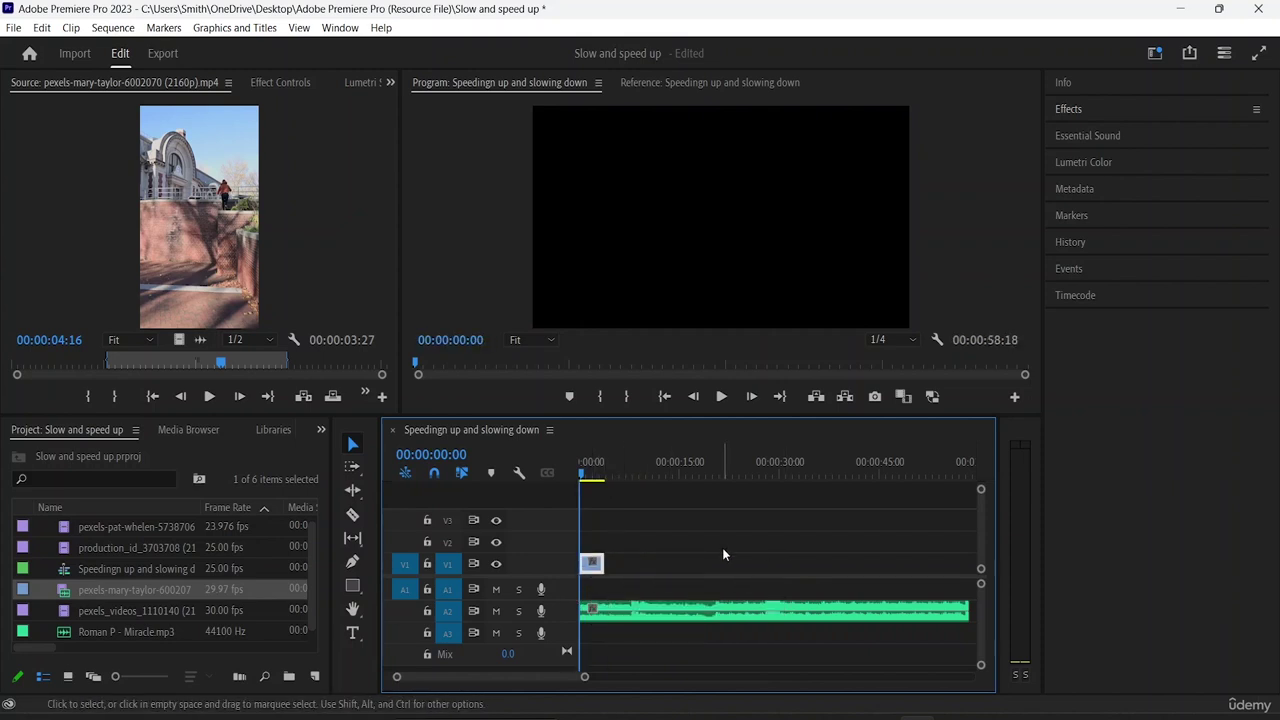
pyautogui.press('space')
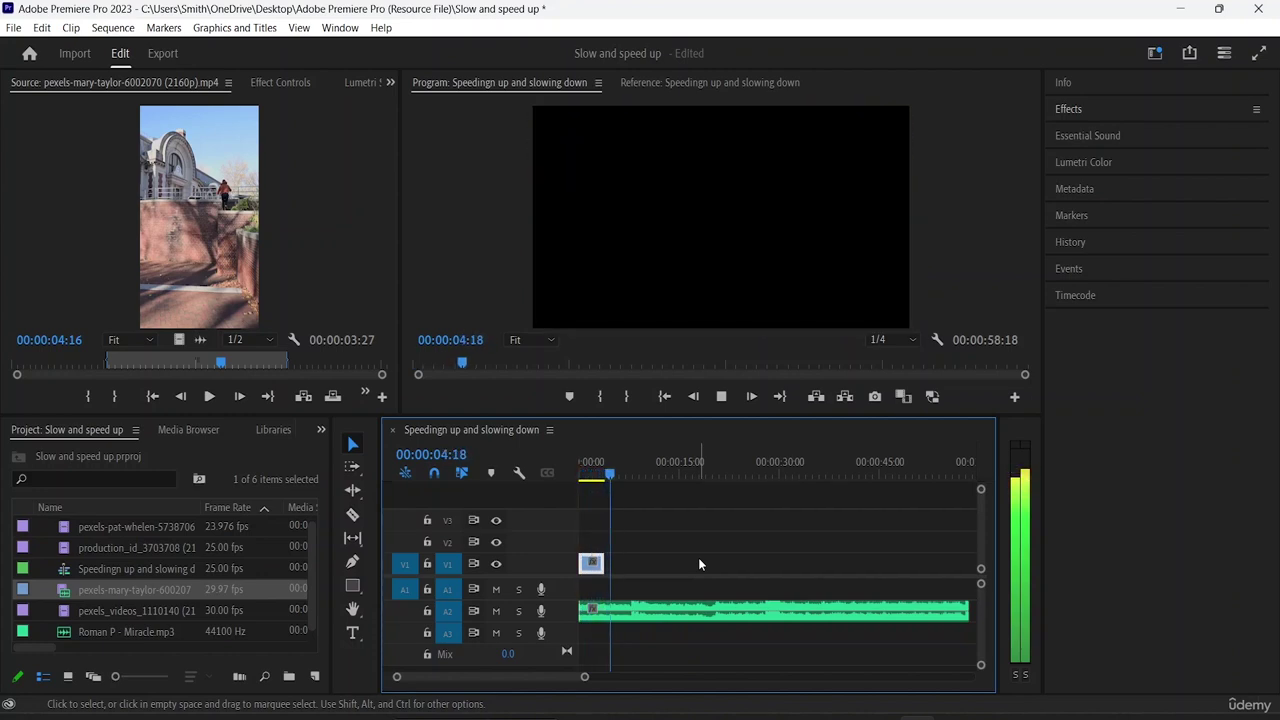
pyautogui.press('space')
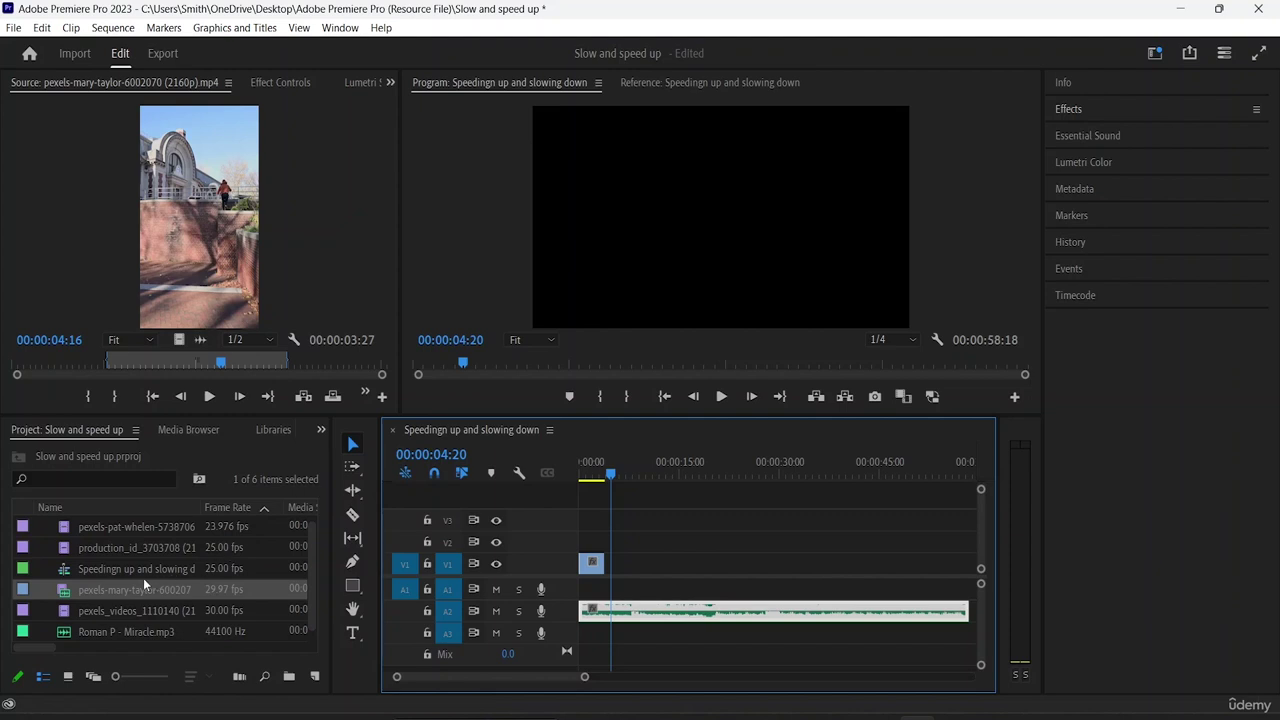
# Open the 23.976 fps forest road clip in the source monitor and mark a 00:00:05:00 range with in and out points
pyautogui.doubleClick(105, 548)
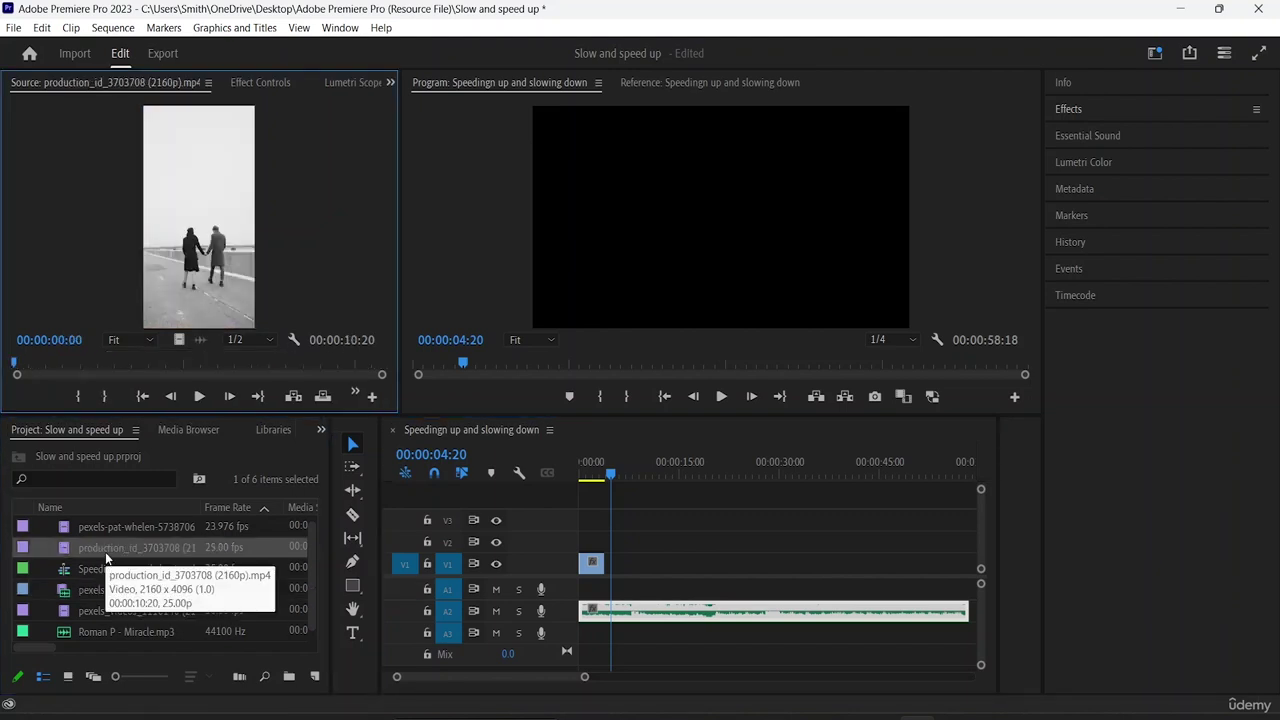
pyautogui.doubleClick(114, 526)
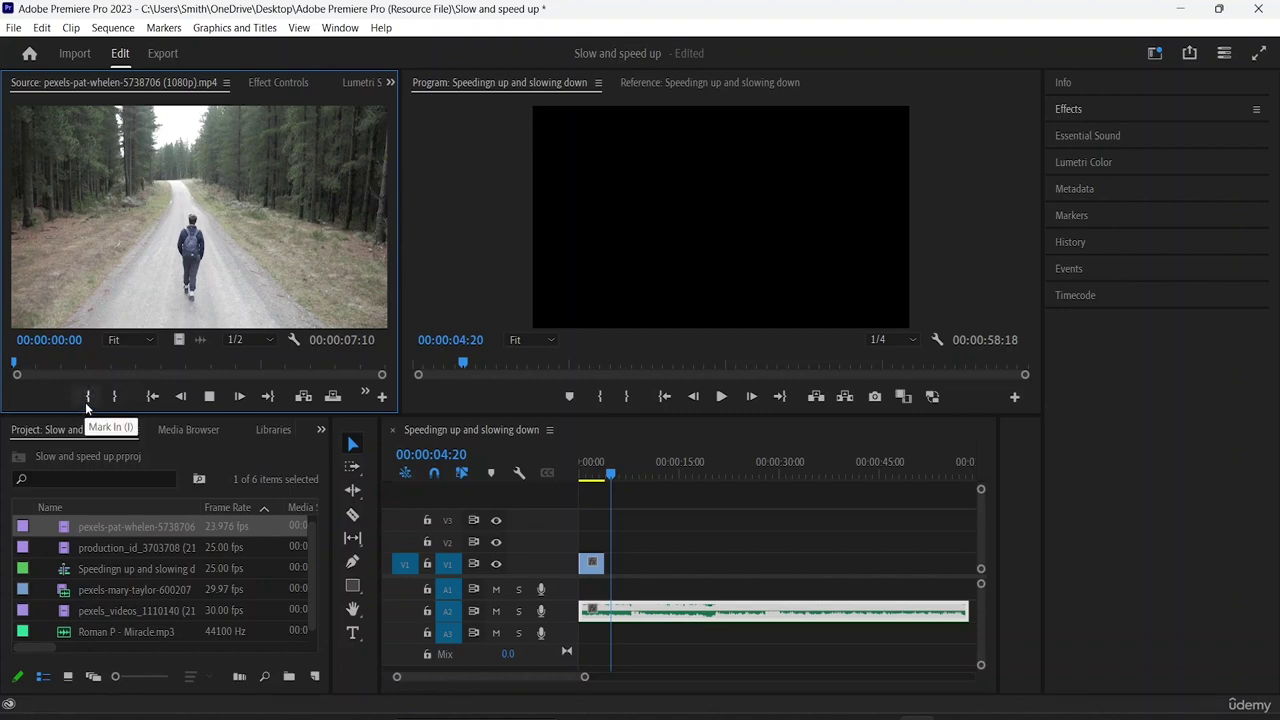
pyautogui.press('space')
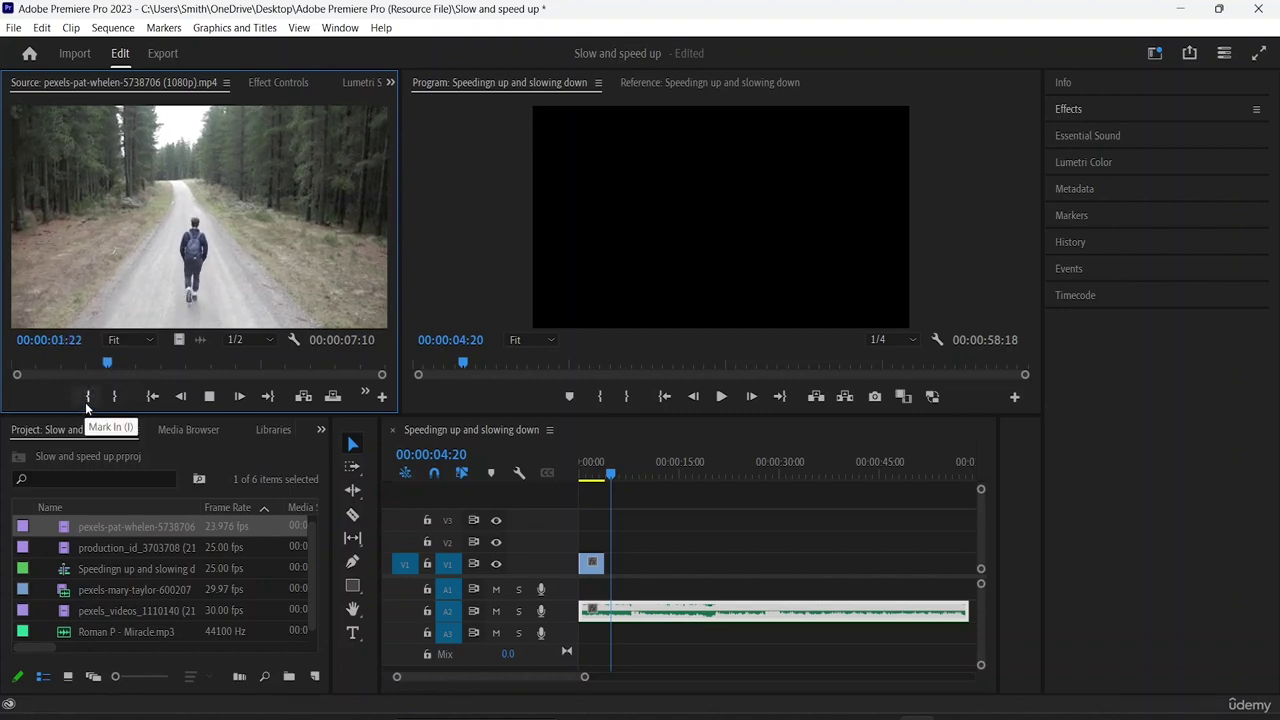
pyautogui.click(86, 402)
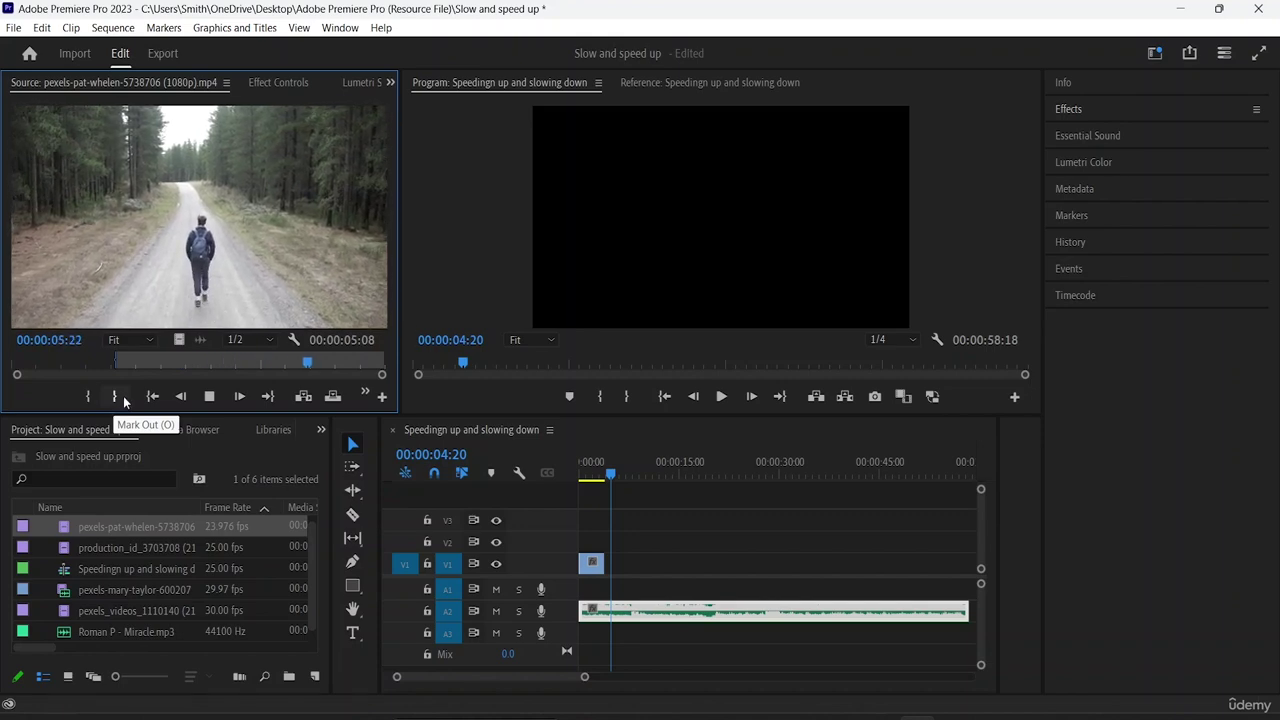
pyautogui.click(124, 401)
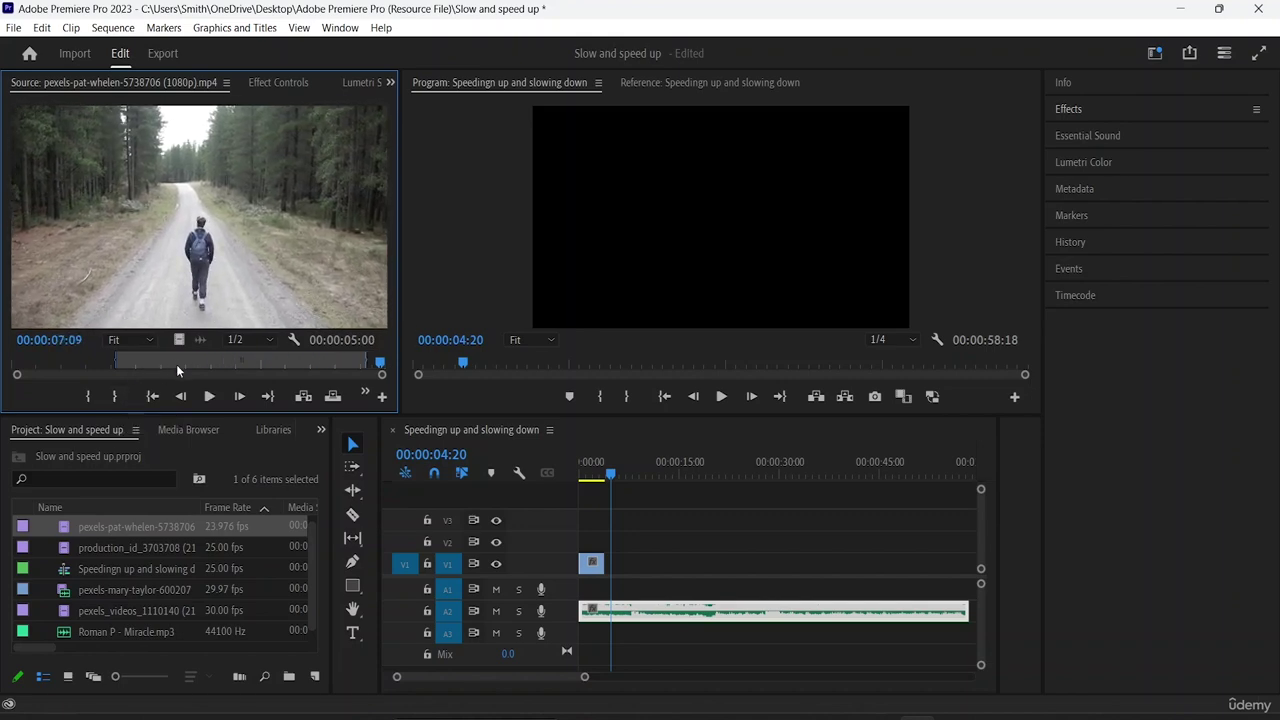
# Place the forest road clip's video directly after the first clip on track V1, and move the music up to track A1
pyautogui.moveTo(179, 341); pyautogui.dragTo(620, 569)
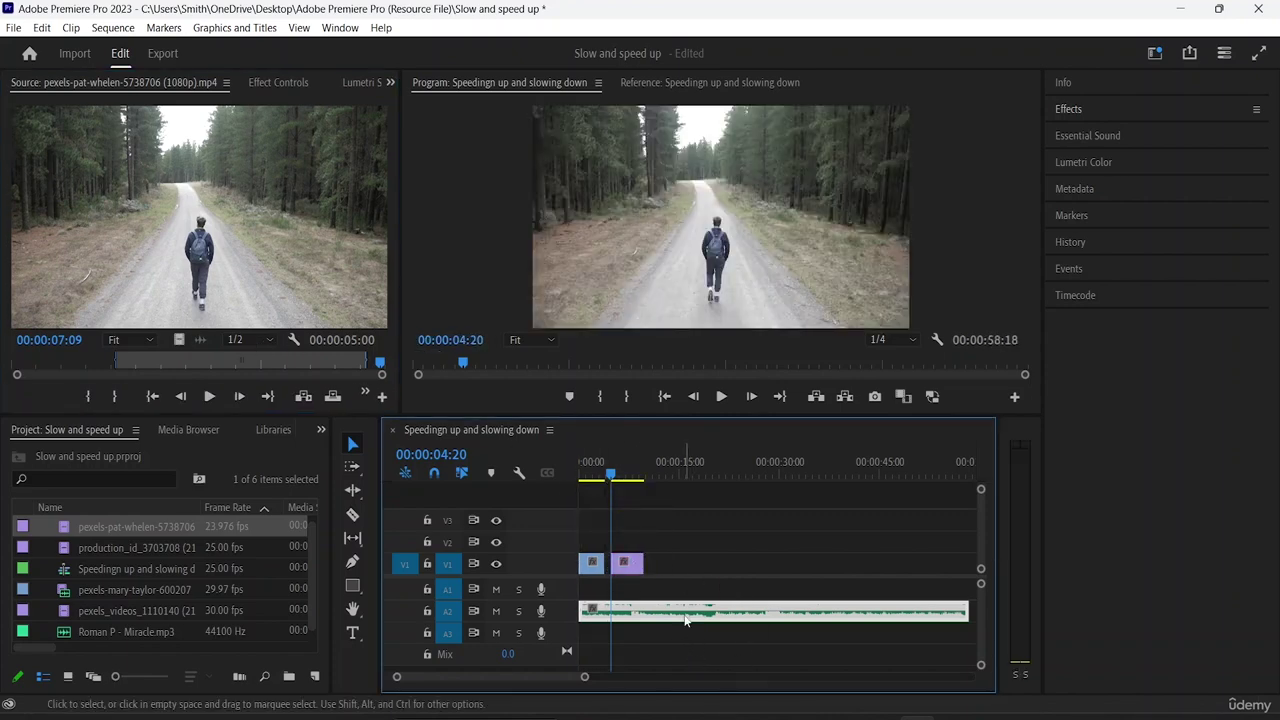
pyautogui.moveTo(686, 618); pyautogui.dragTo(630, 566)
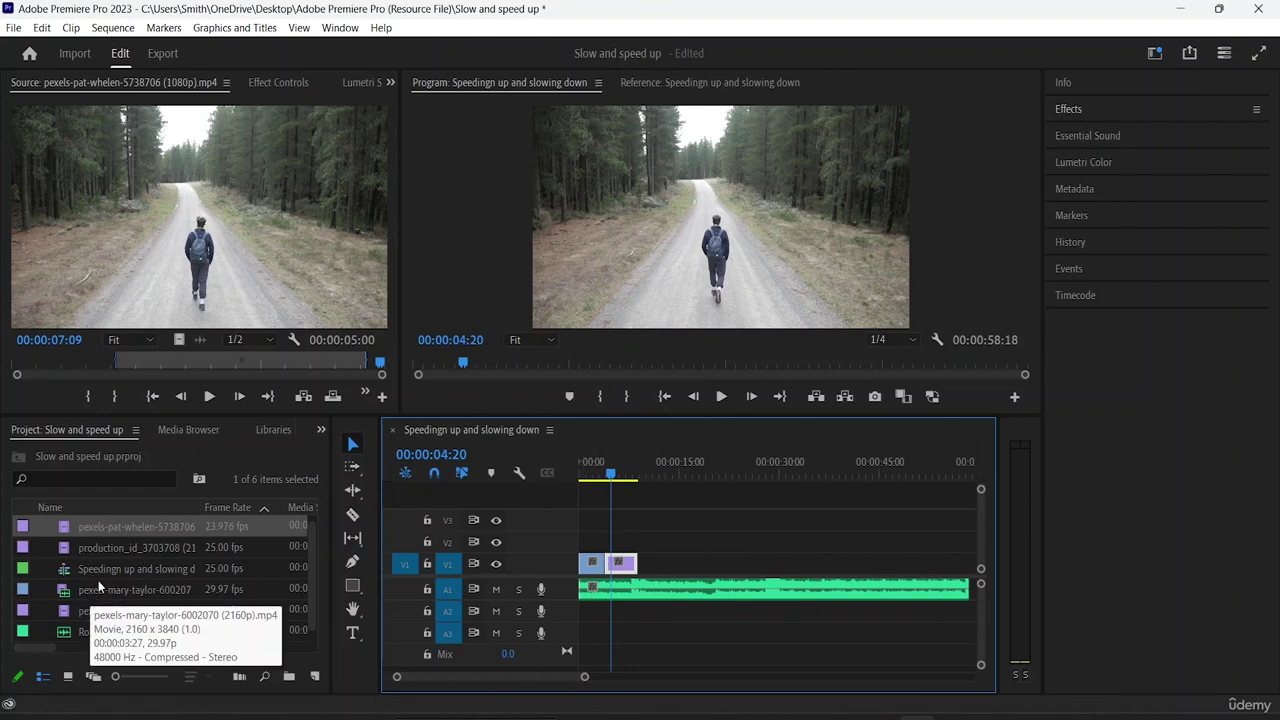
pyautogui.doubleClick(106, 548)
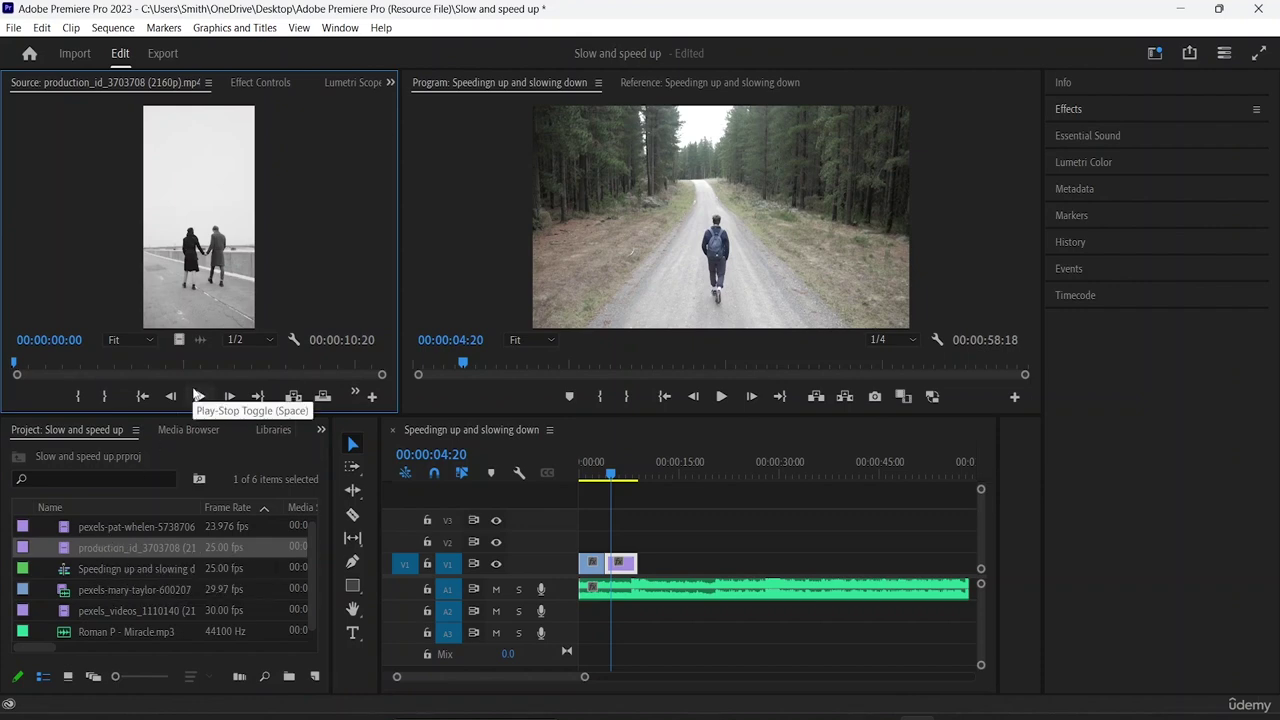
pyautogui.click(195, 397)
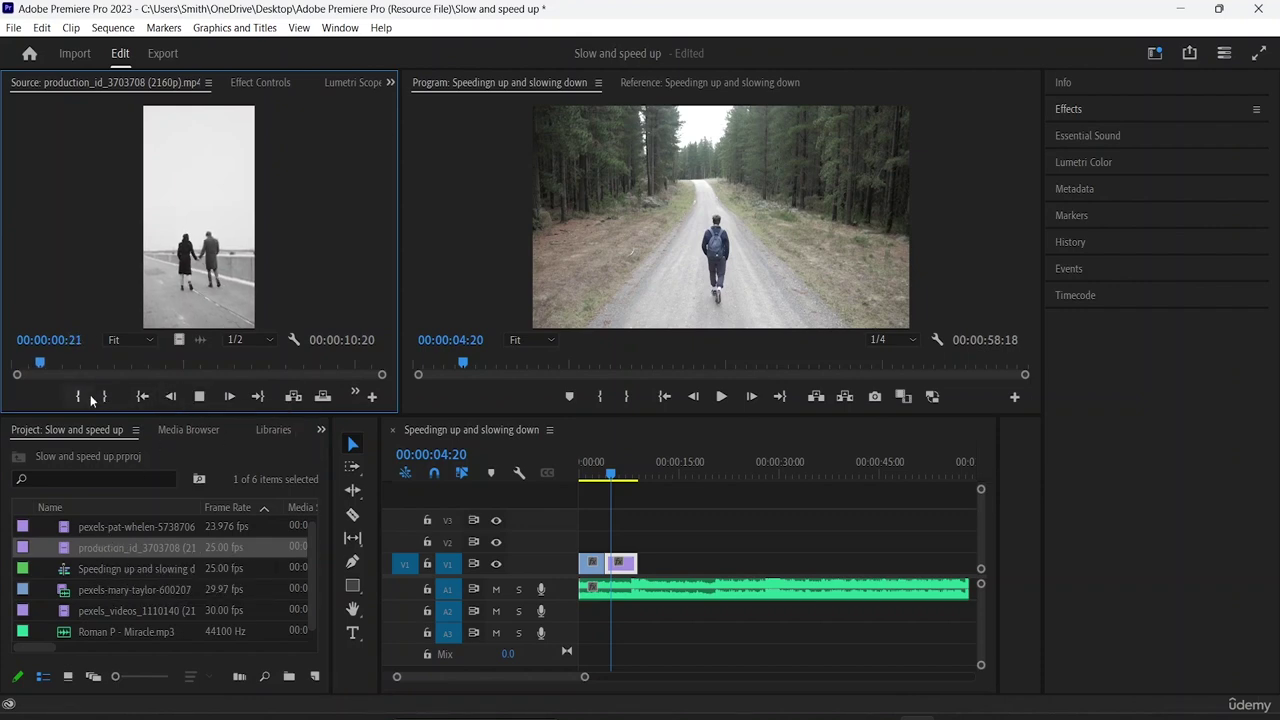
pyautogui.click(78, 398)
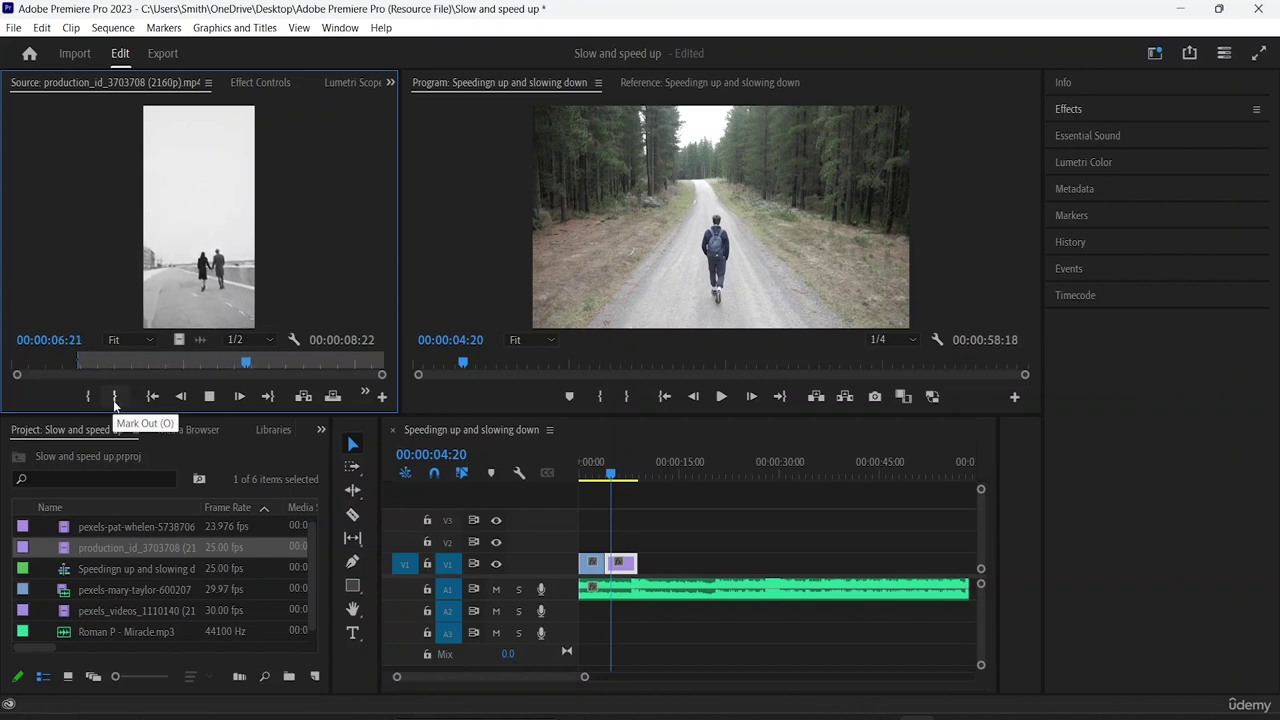
pyautogui.click(114, 400)
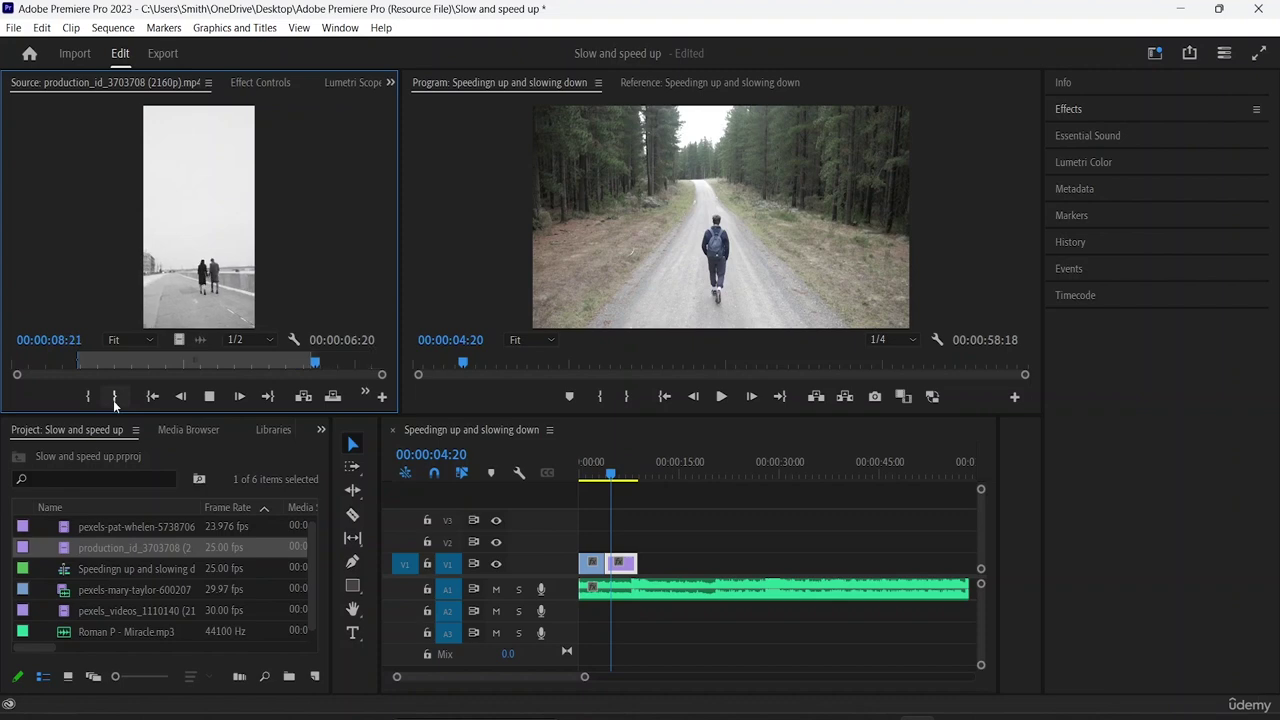
pyautogui.moveTo(178, 340); pyautogui.dragTo(645, 564)
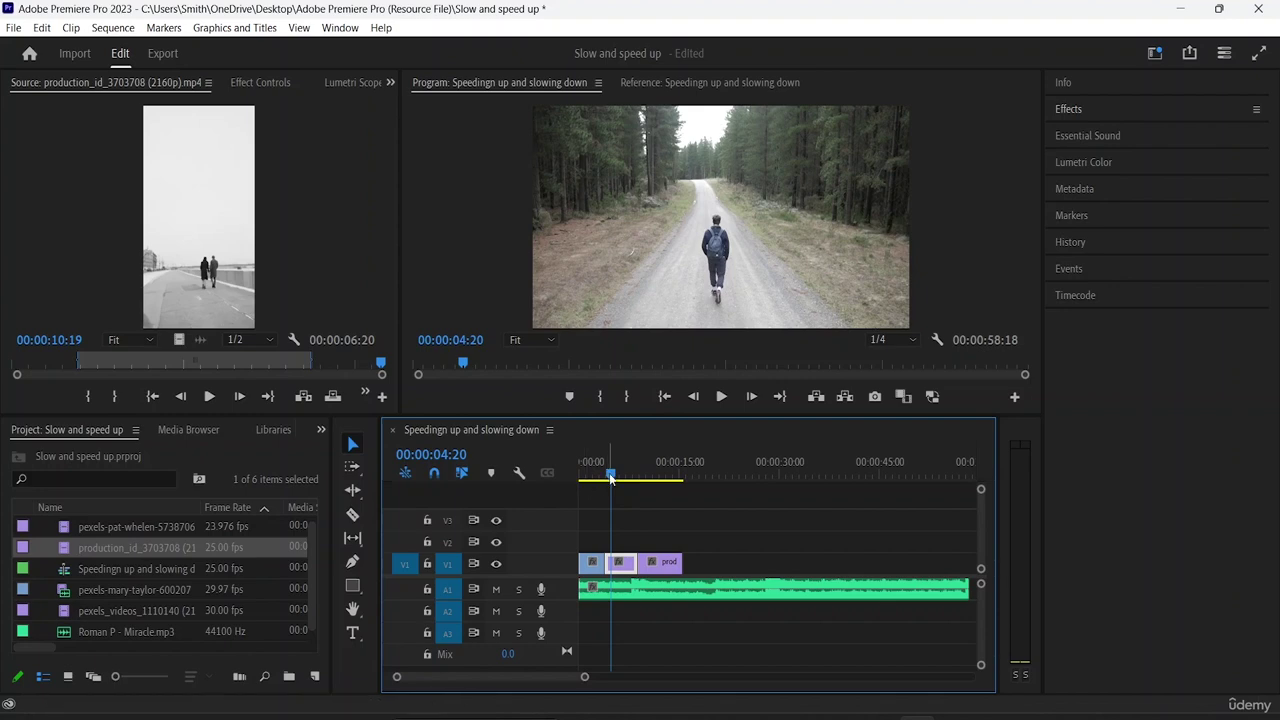
# Split the music on track A1 at 00:00:22:22 with the Razor tool and delete the part after the cut
pyautogui.moveTo(611, 479); pyautogui.dragTo(579, 478)
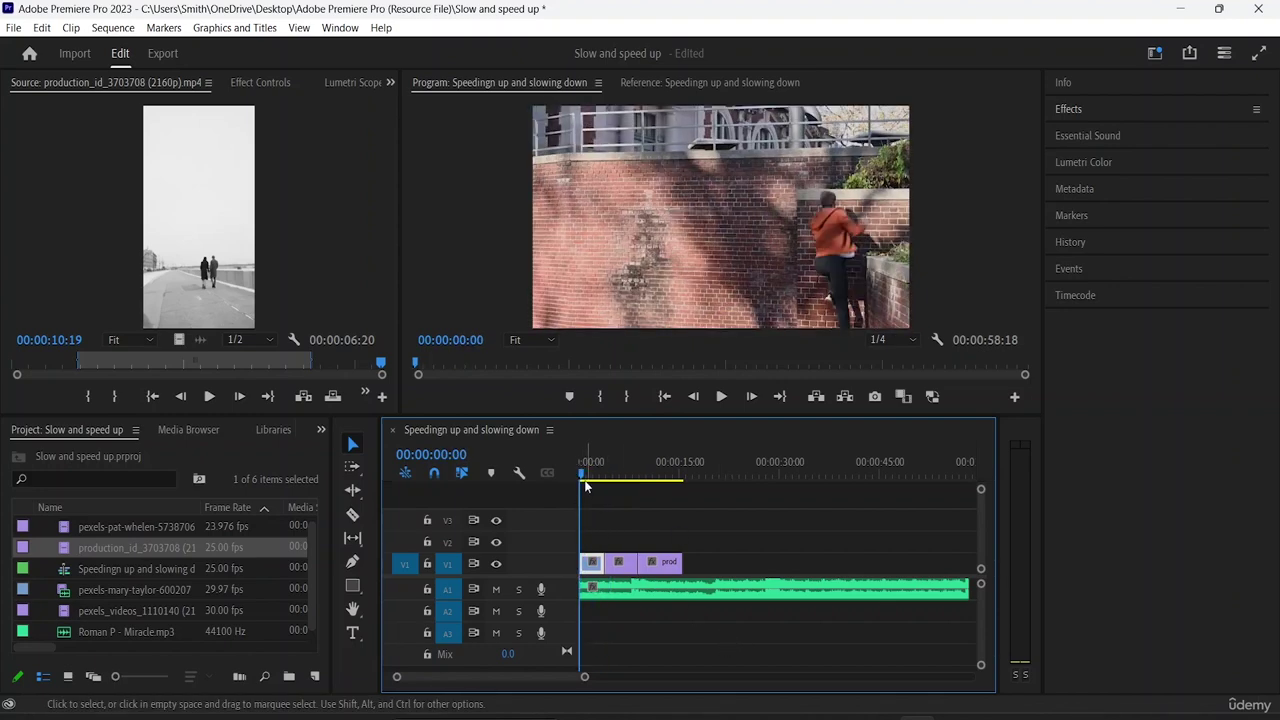
pyautogui.moveTo(581, 474); pyautogui.dragTo(732, 500)
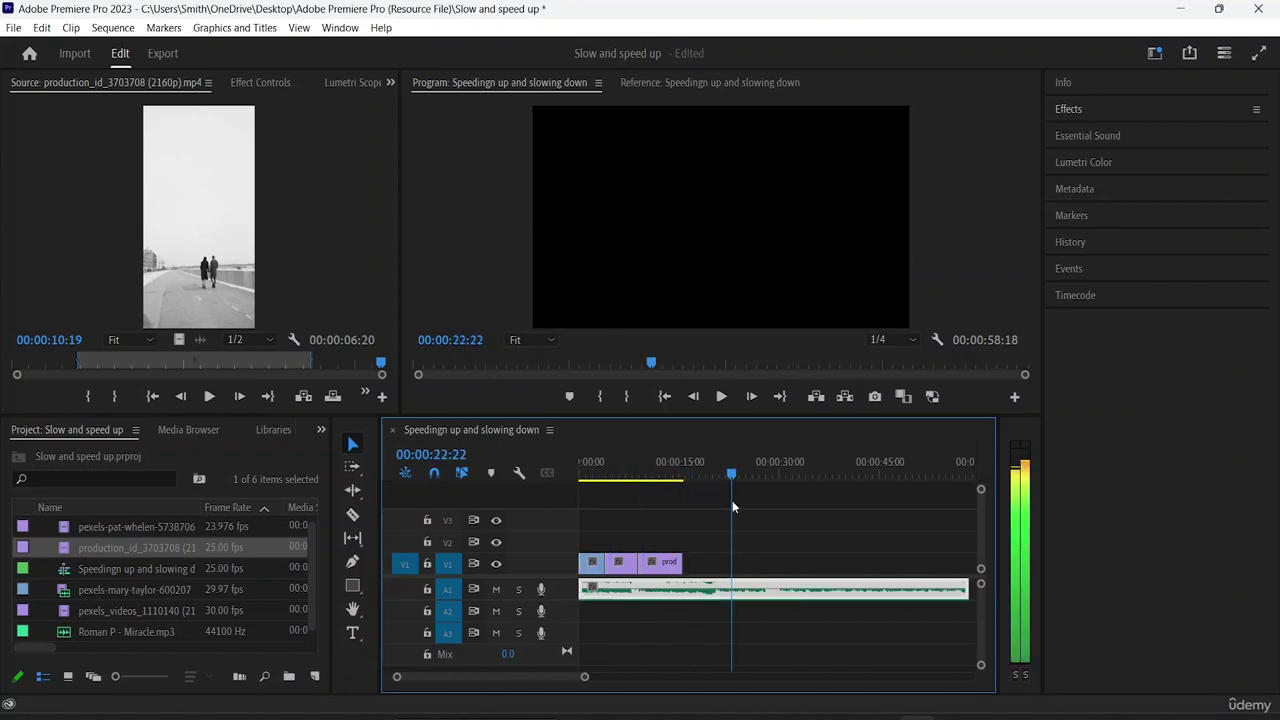
pyautogui.click(350, 516)
pyautogui.click(738, 590)
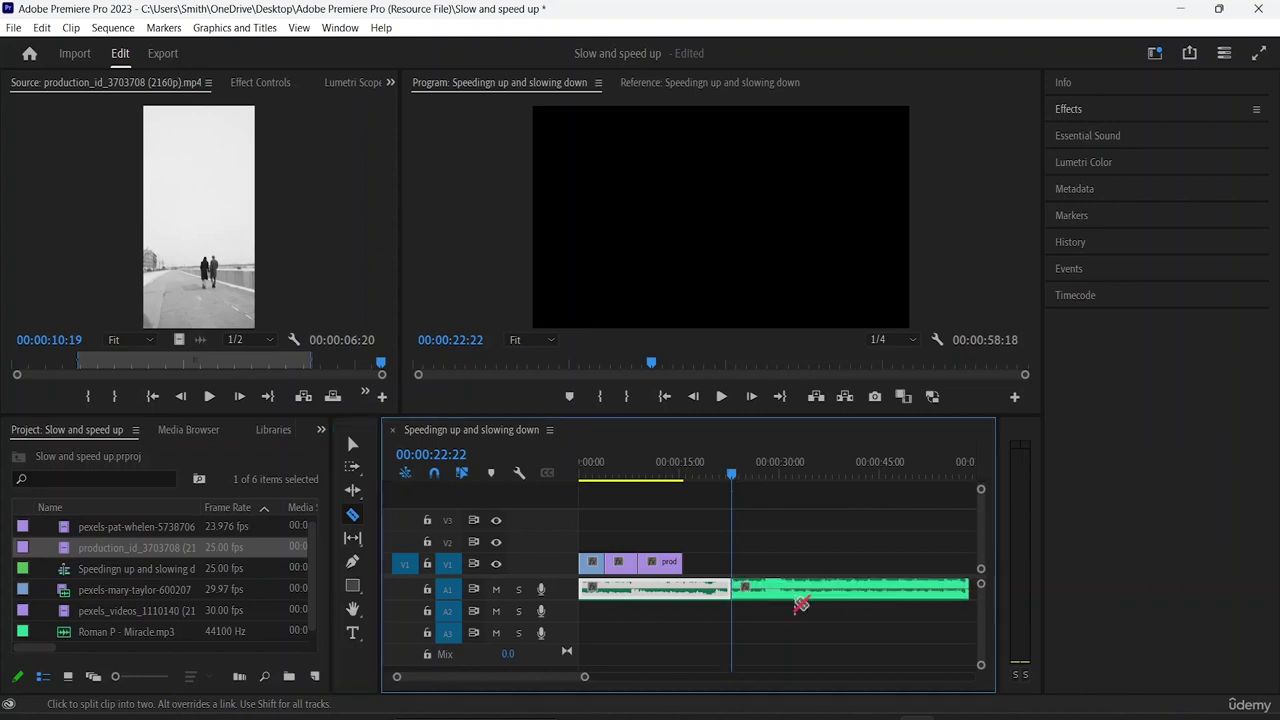
pyautogui.click(352, 443)
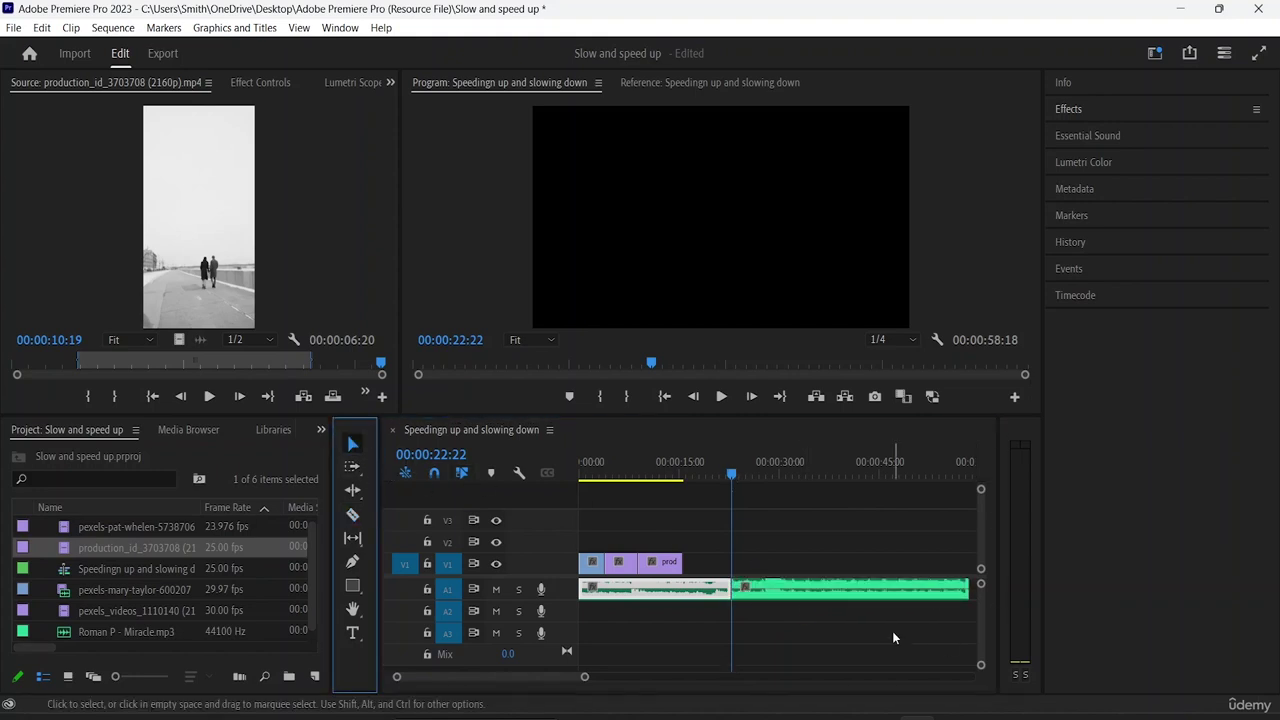
pyautogui.click(845, 595)
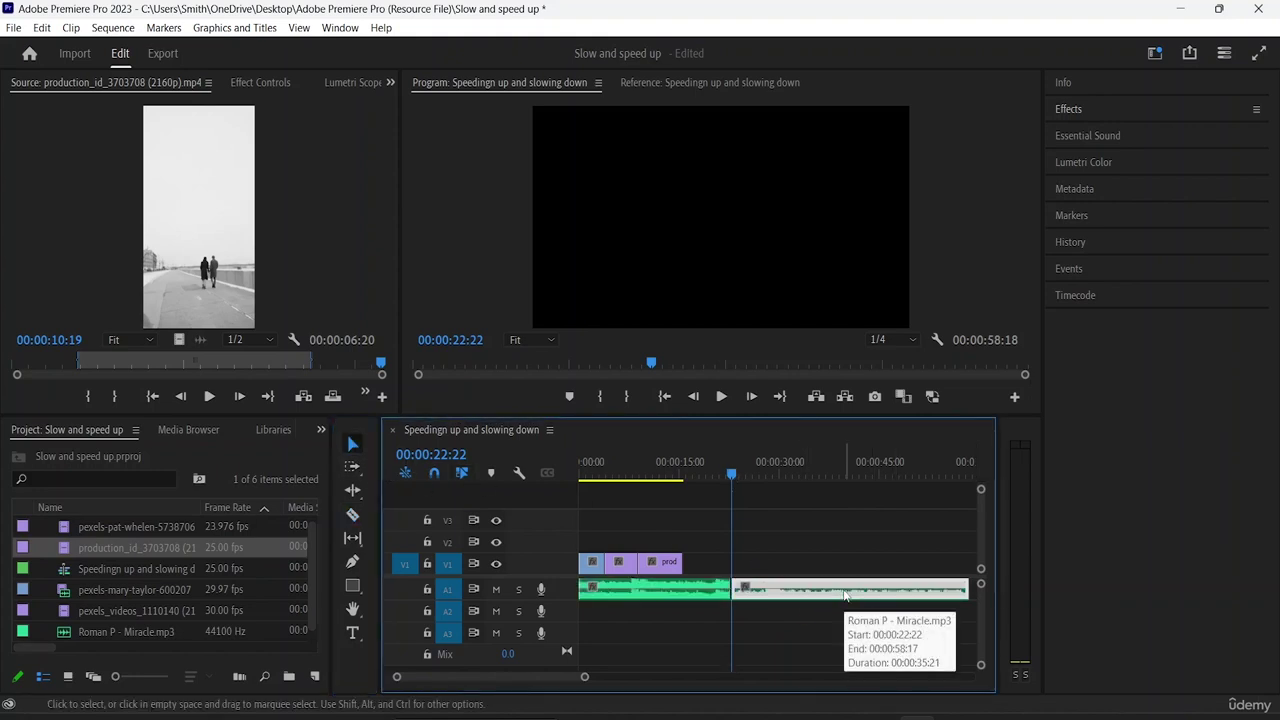
pyautogui.press('Delete')
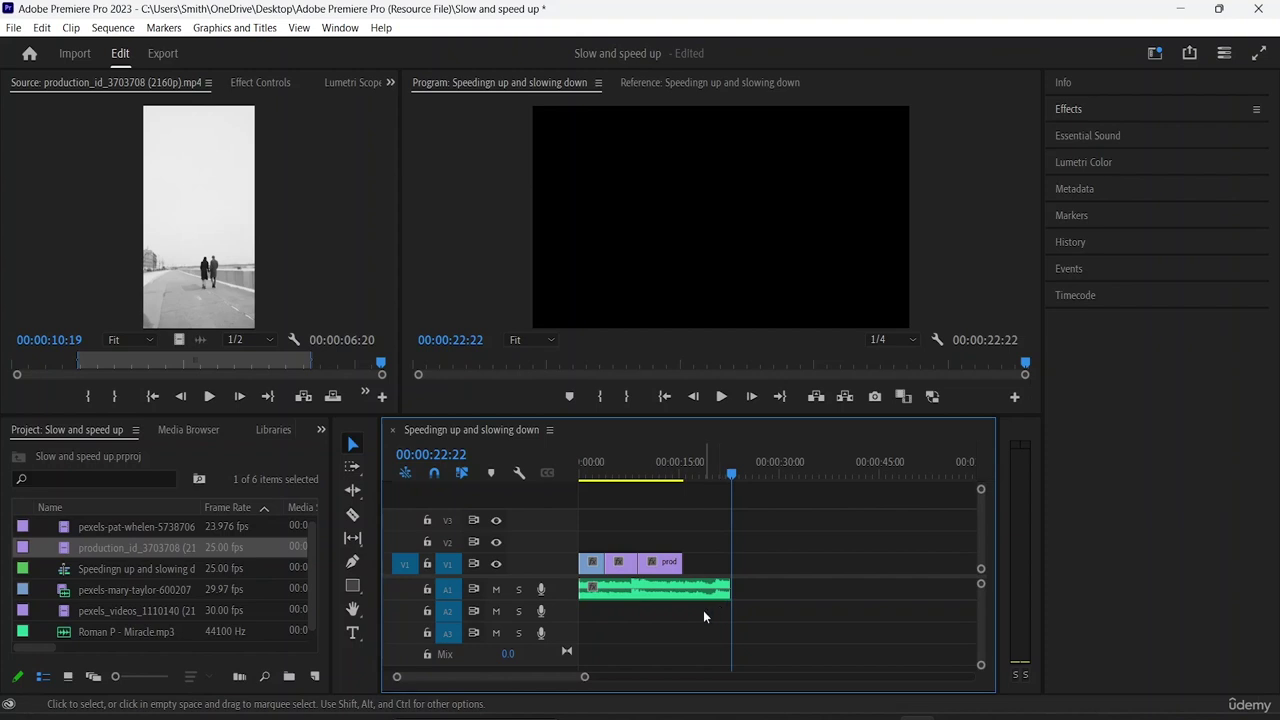
# Play the beginning of the sequence to review the first clip with the music, and return the playhead to the start
pyautogui.moveTo(733, 473); pyautogui.dragTo(554, 469)
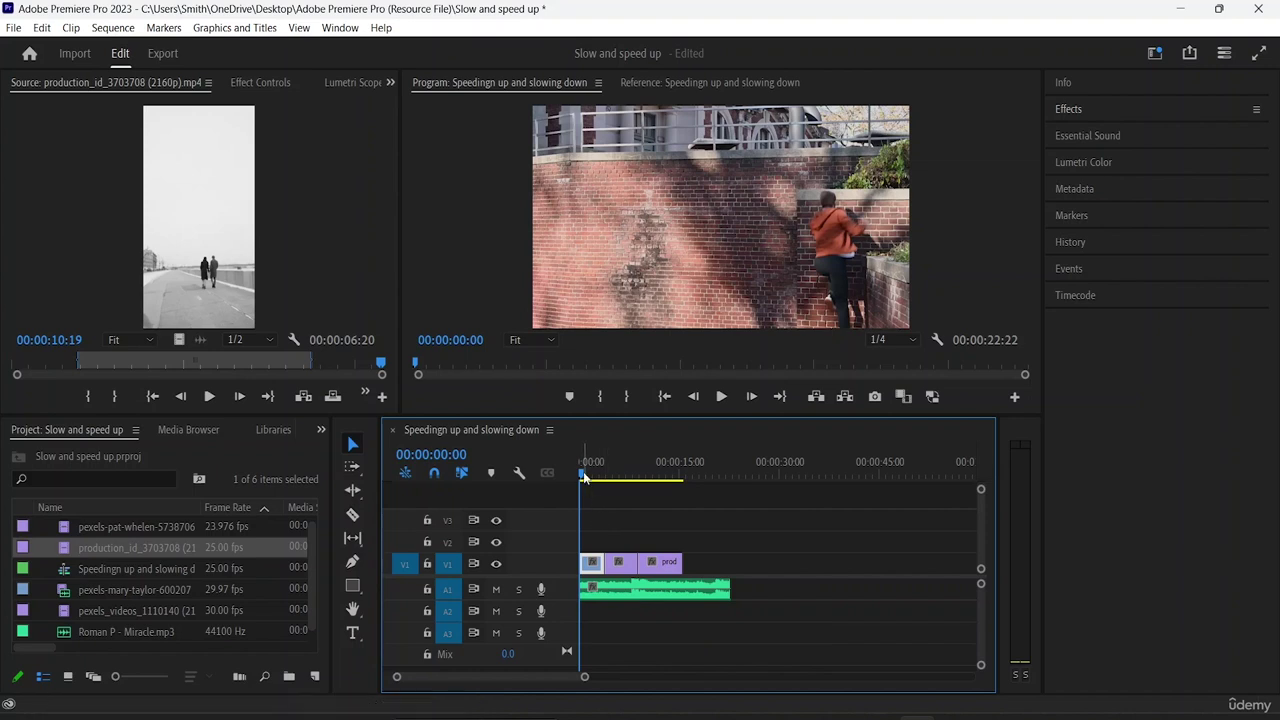
pyautogui.press('space')
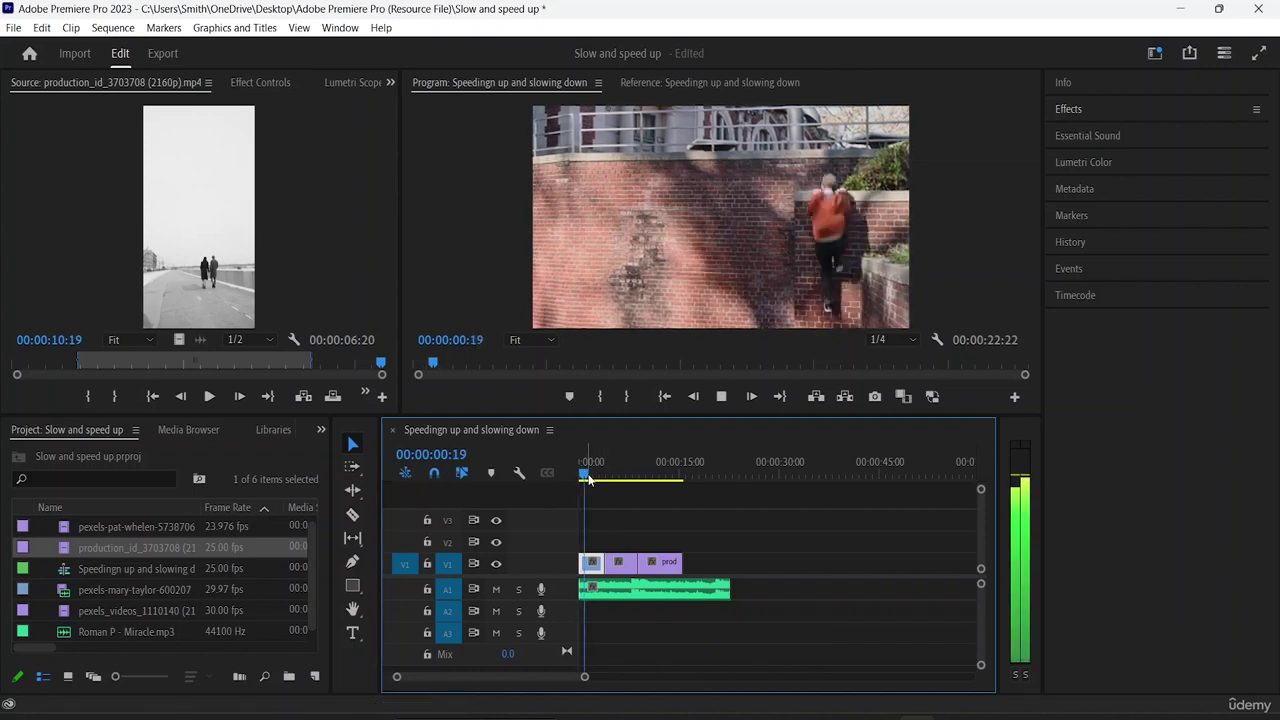
pyautogui.press('space')
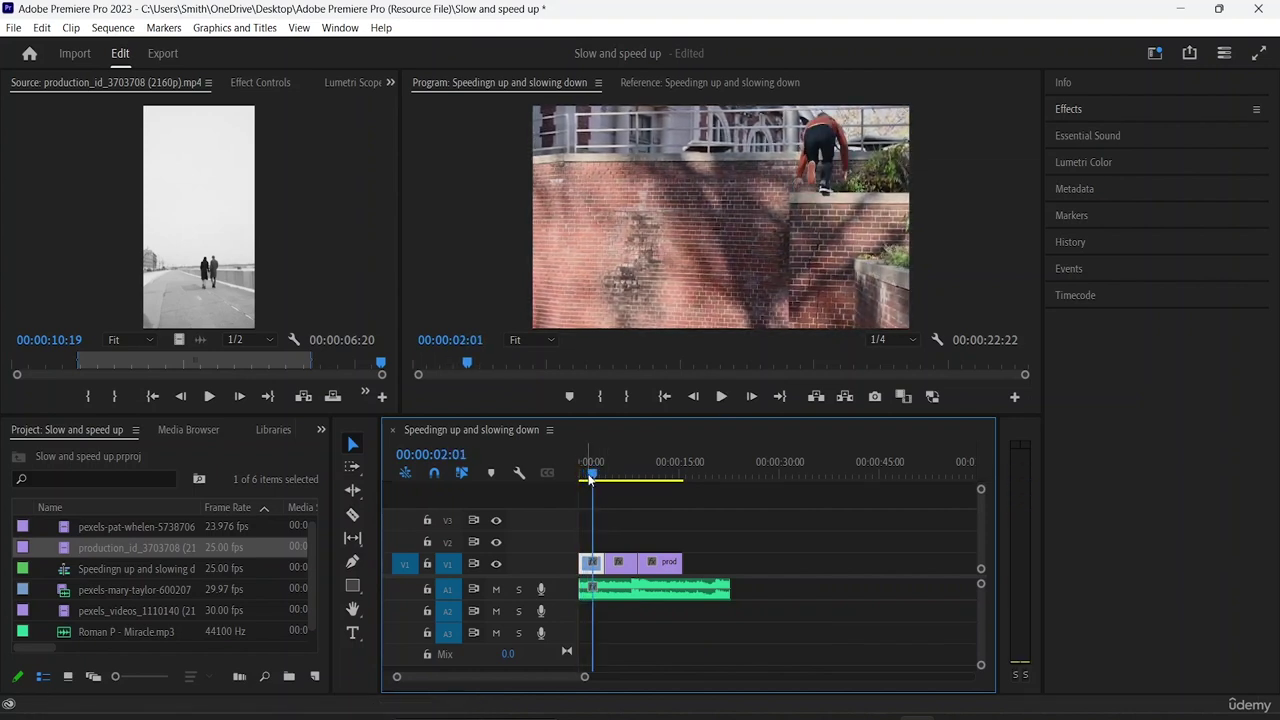
pyautogui.moveTo(595, 477); pyautogui.dragTo(546, 487)
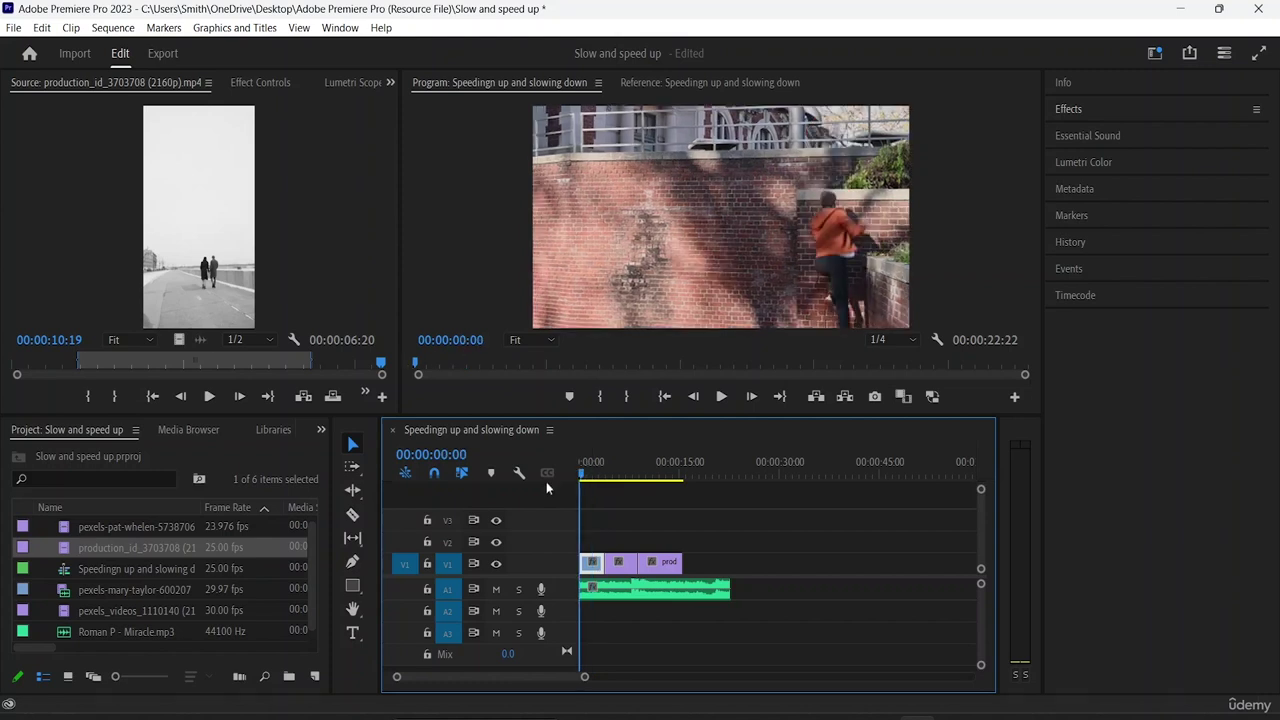
pyautogui.click(590, 563)
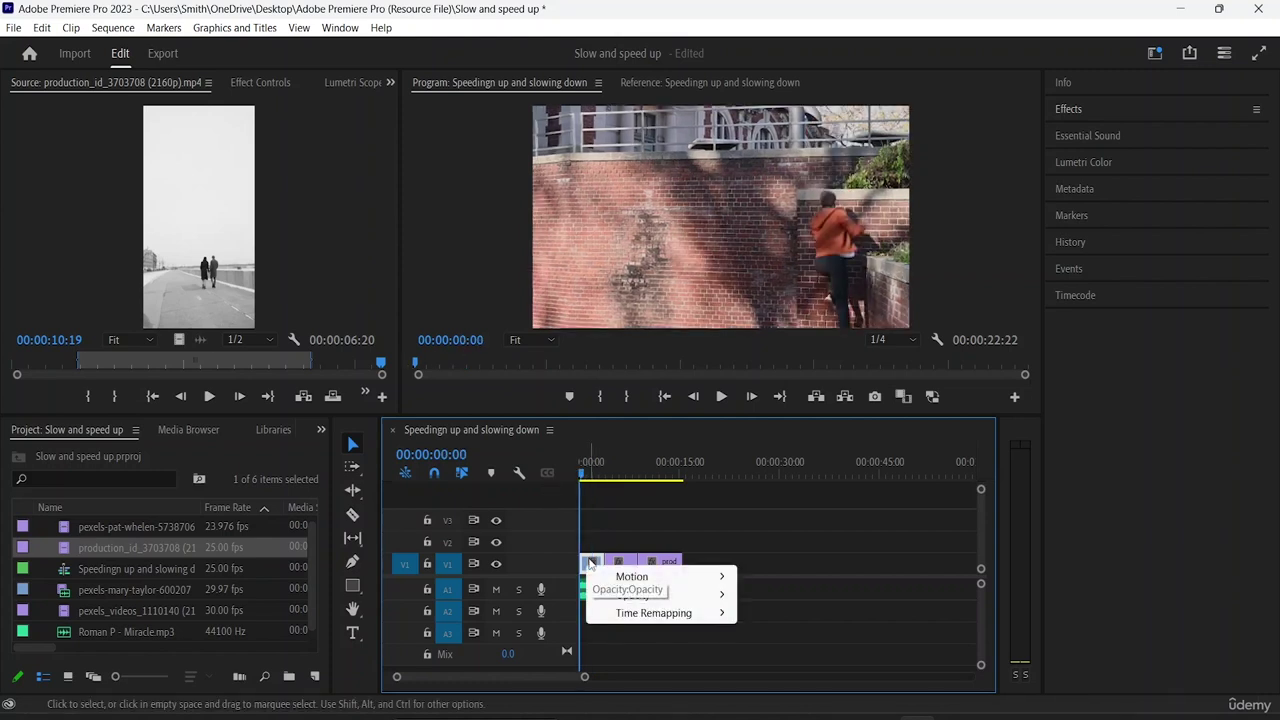
pyautogui.click(596, 565)
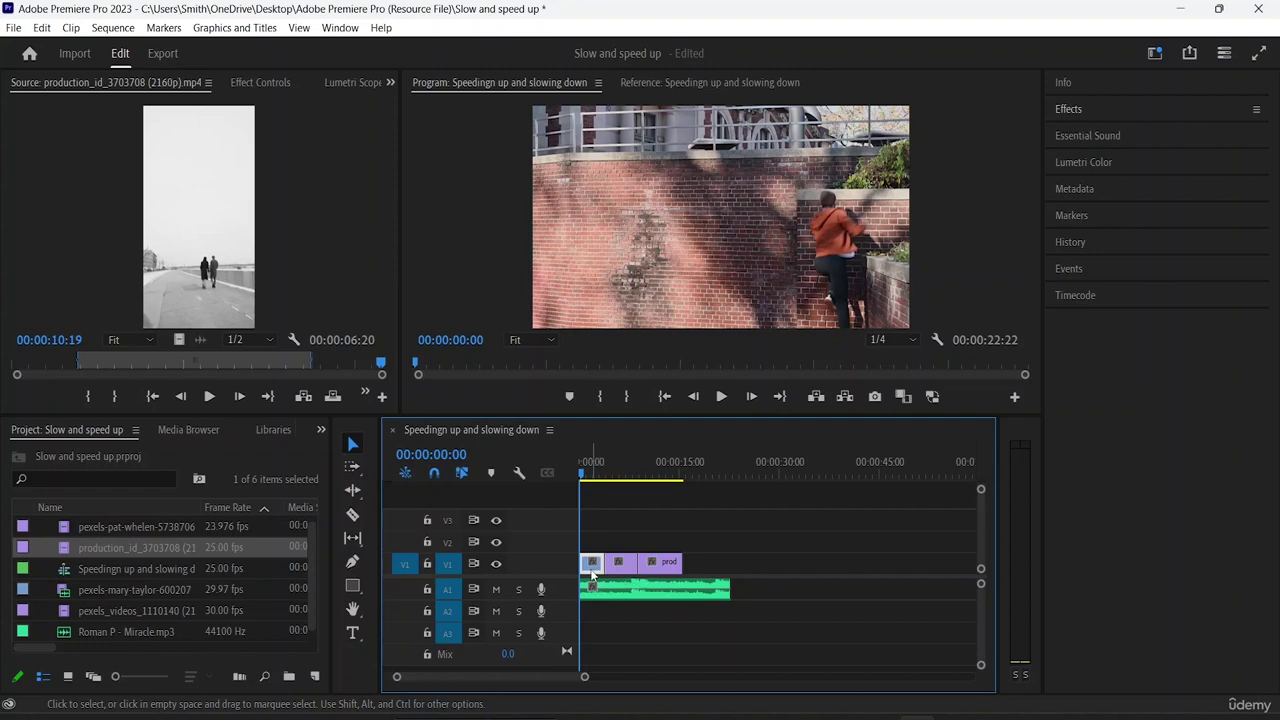
pyautogui.rightClick(145, 545)
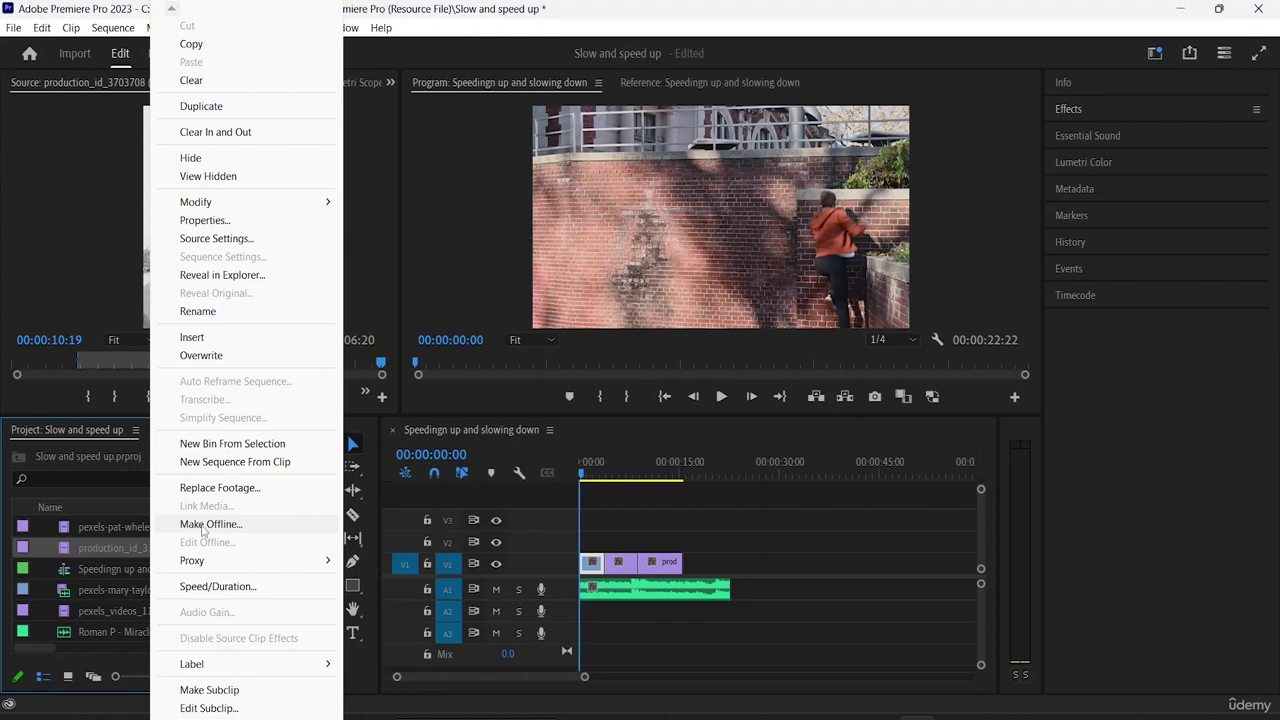
pyautogui.click(802, 680)
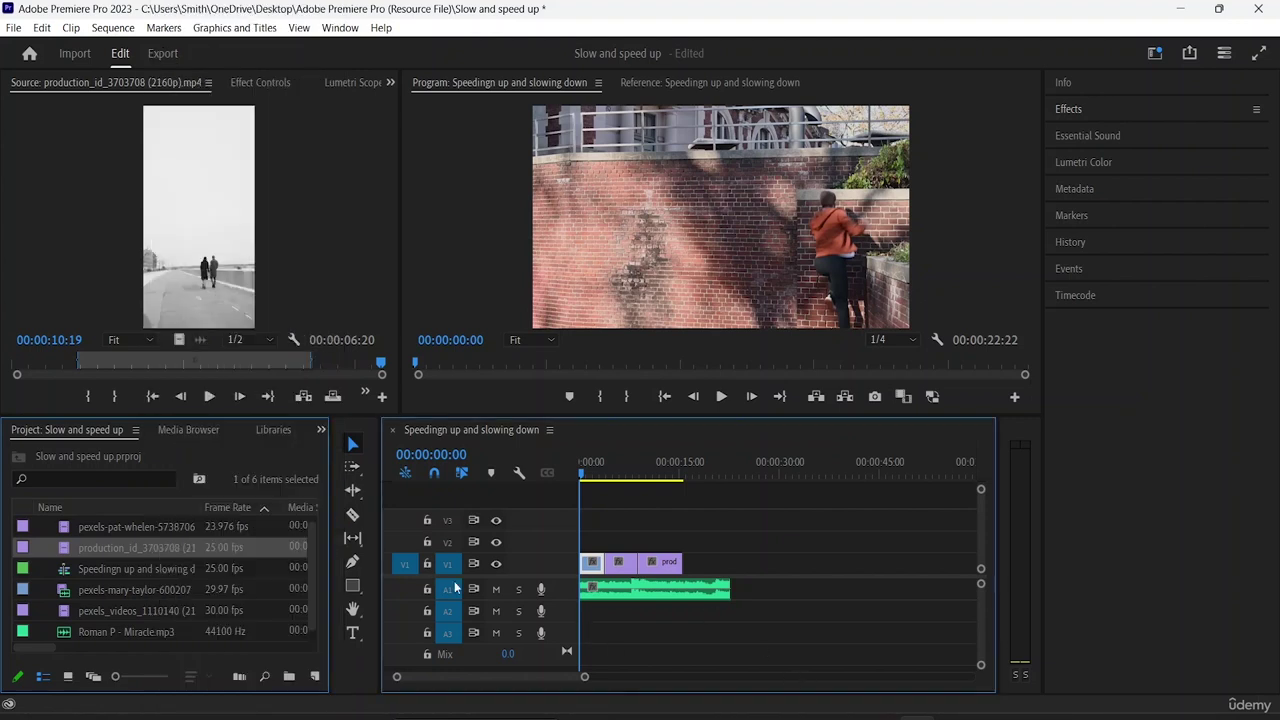
pyautogui.click(110, 522)
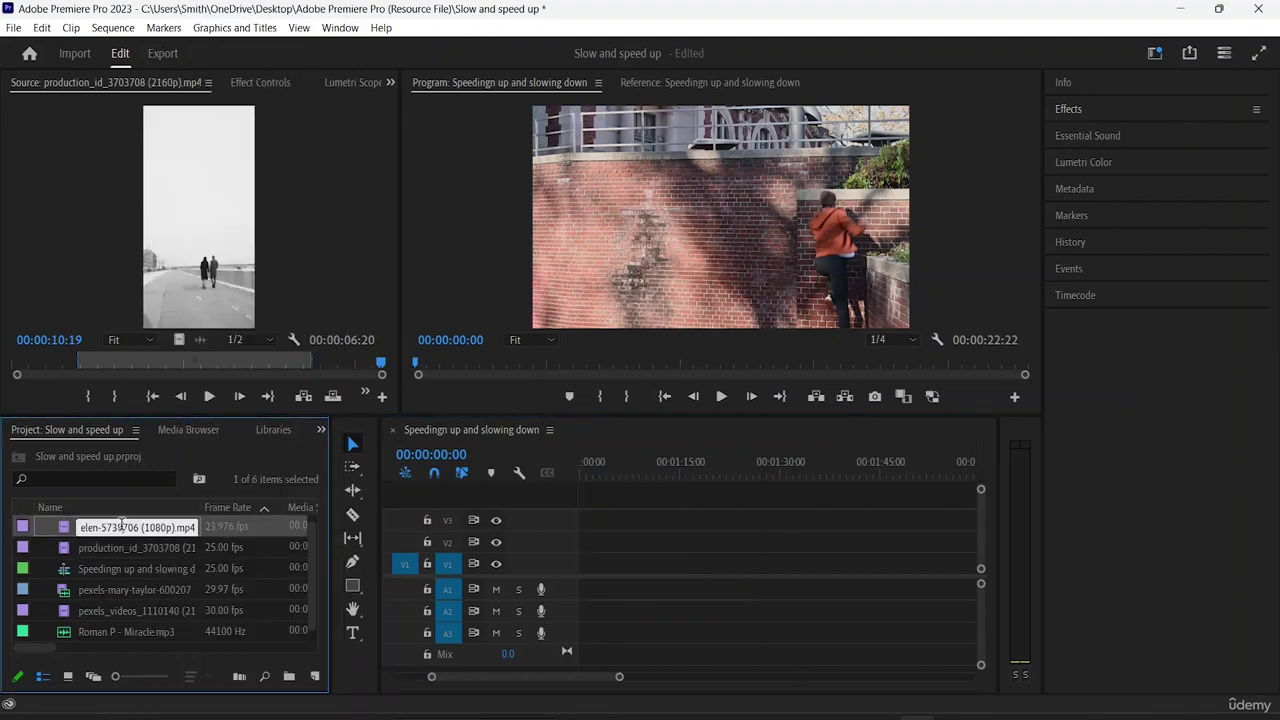
pyautogui.click(670, 553)
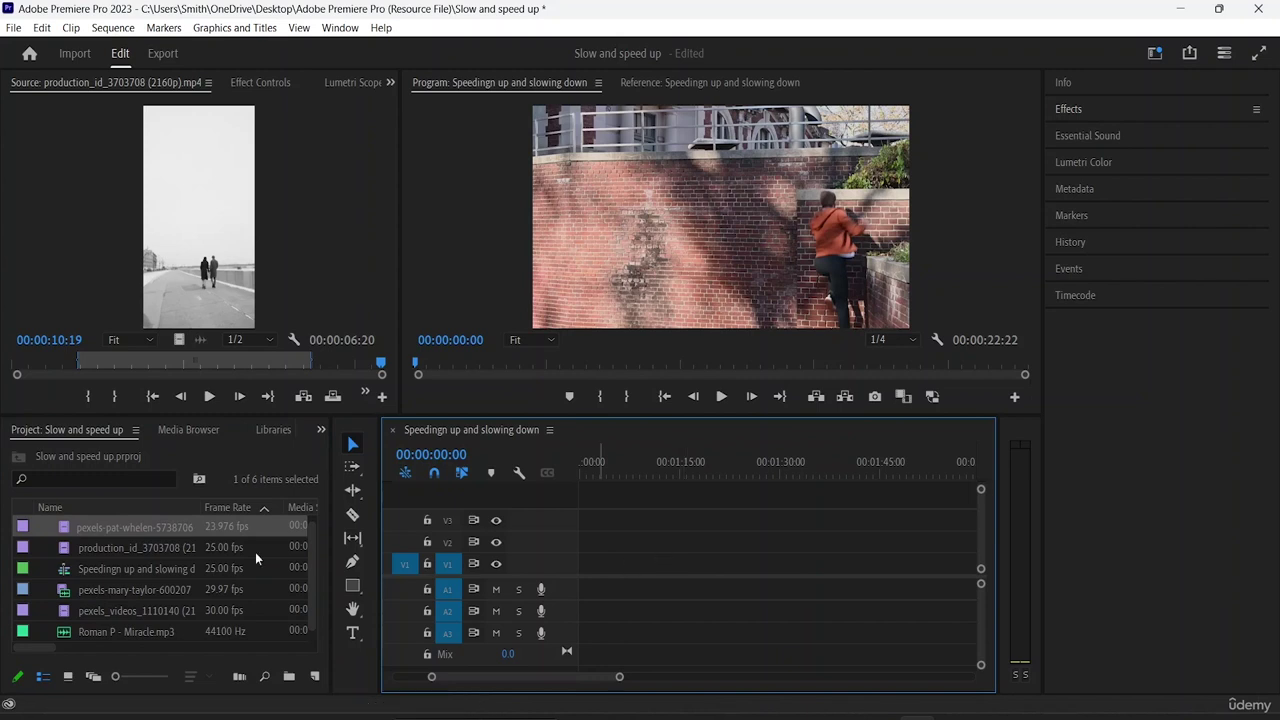
# Bring all three clips at the start of the sequence into view in the timeline at a readable scale
pyautogui.doubleClick(116, 549)
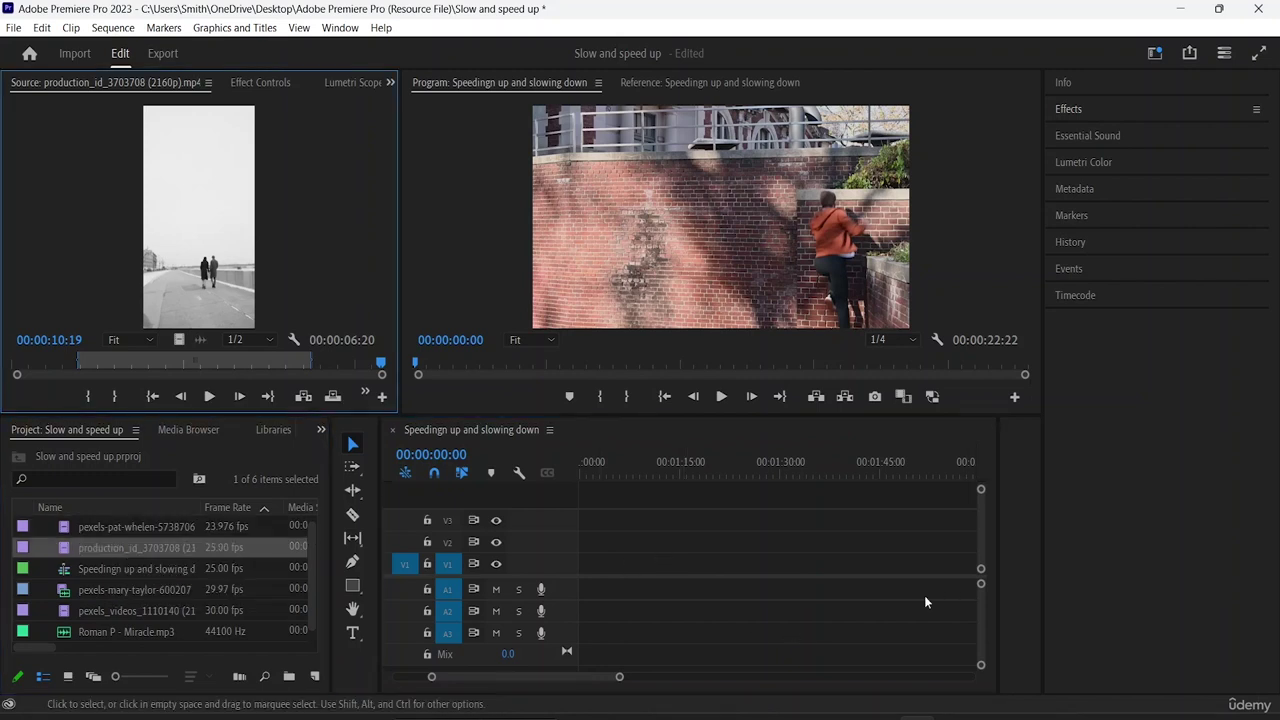
pyautogui.click(596, 592)
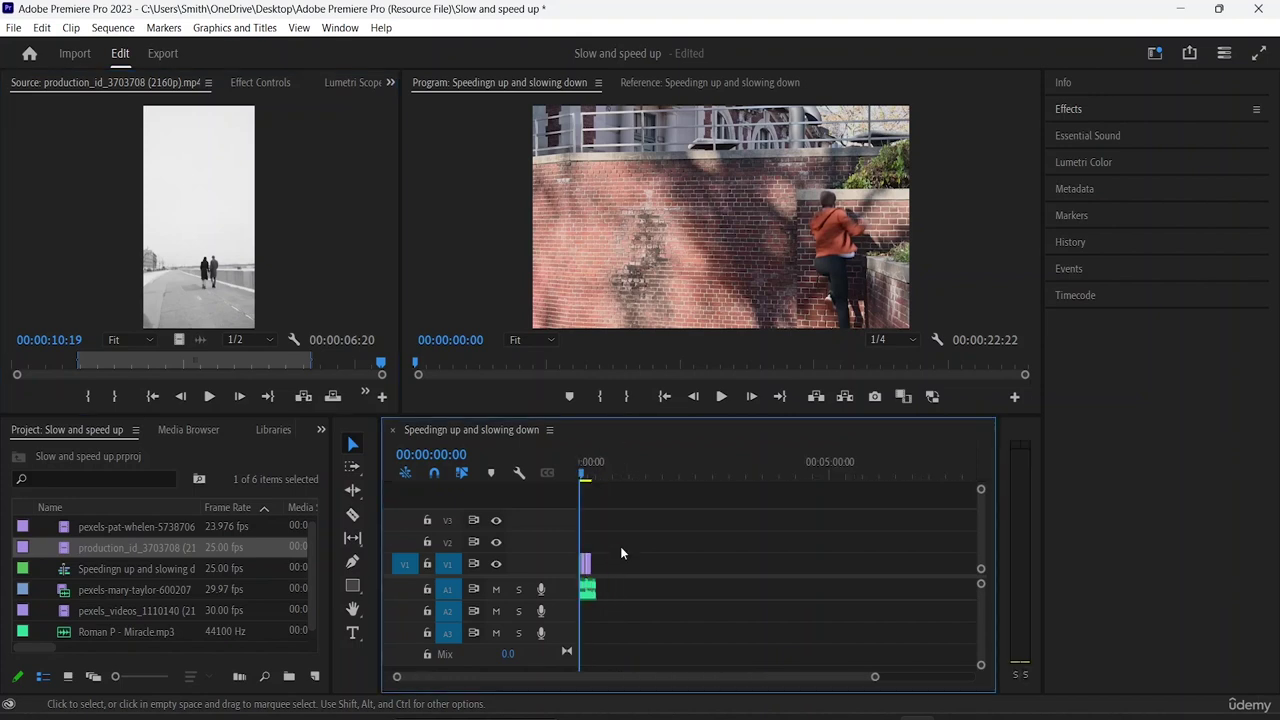
pyautogui.press('-')
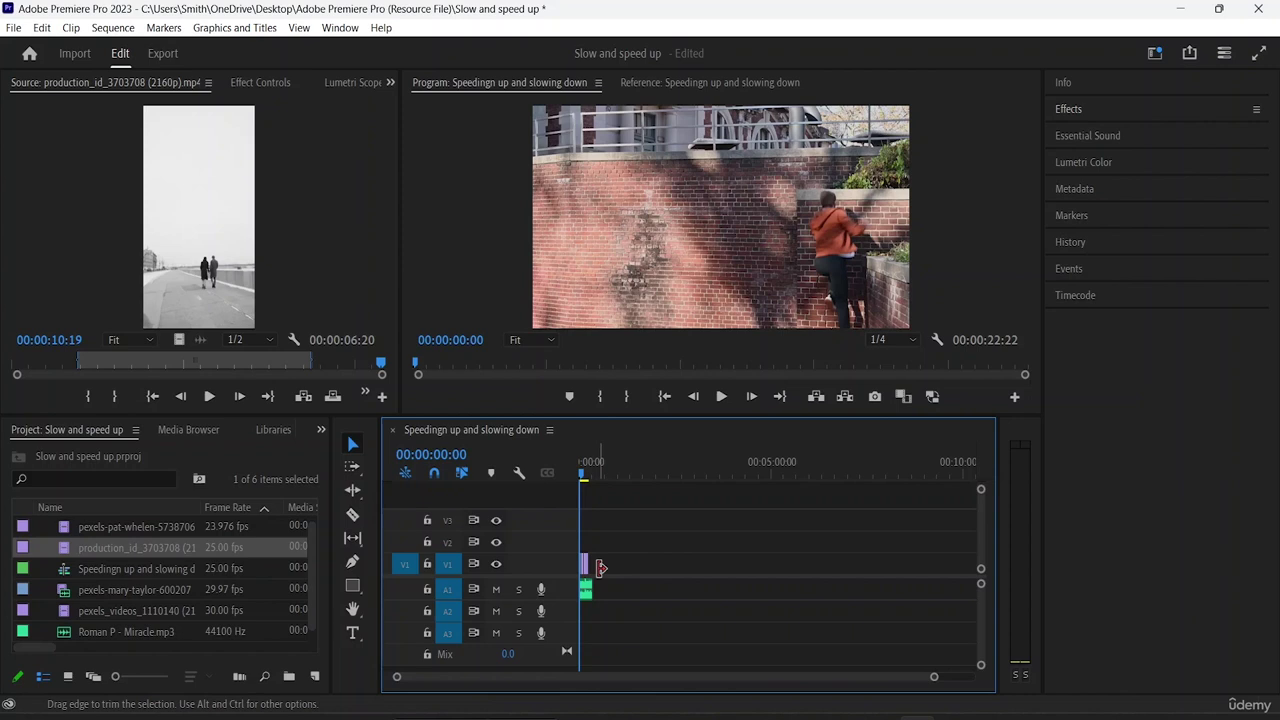
pyautogui.press('=')
pyautogui.press('=')
pyautogui.press('=')
pyautogui.press('=')
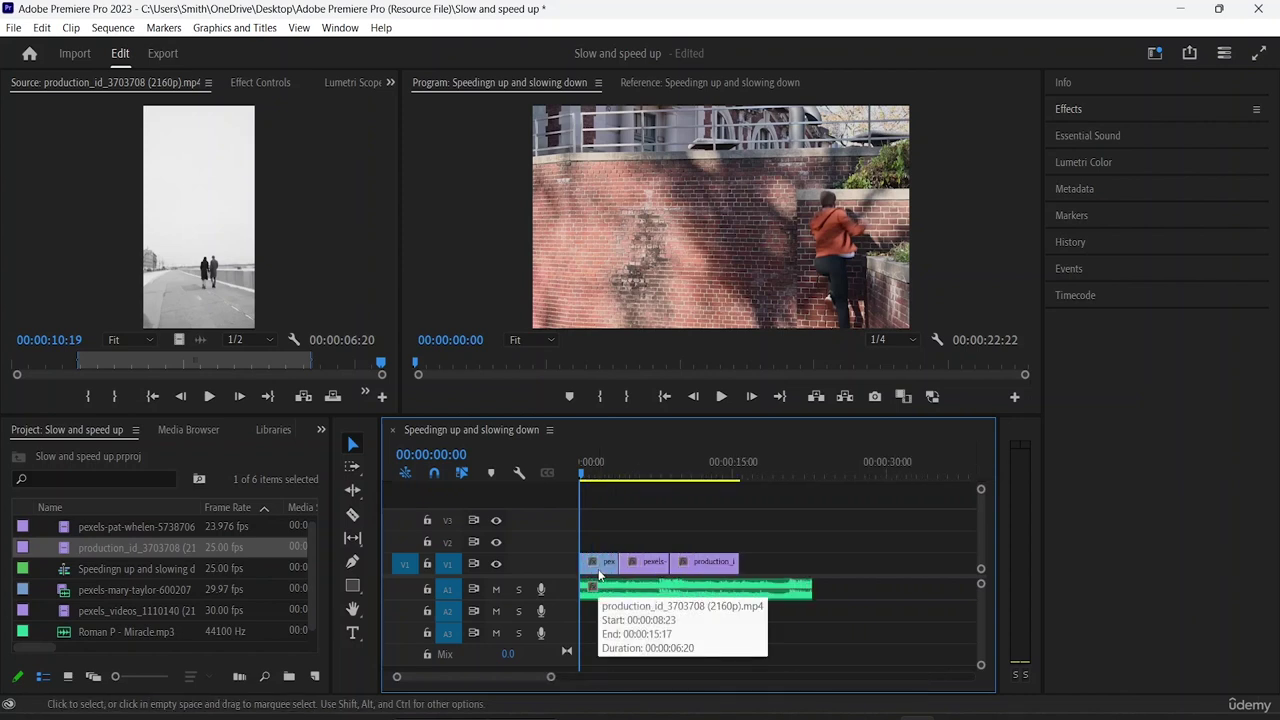
pyautogui.press('=')
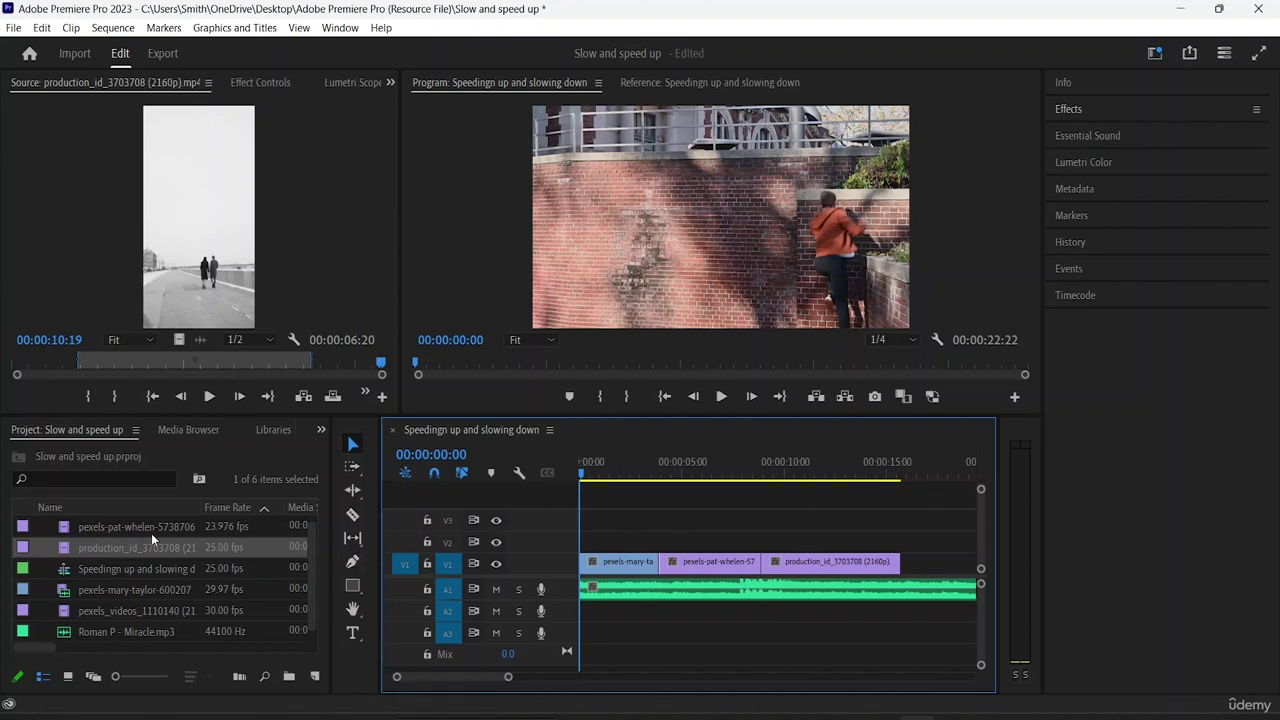
# Load the wall-climbing clip into the Source Monitor and look through its marked range
pyautogui.click(112, 527)
pyautogui.click(112, 527)
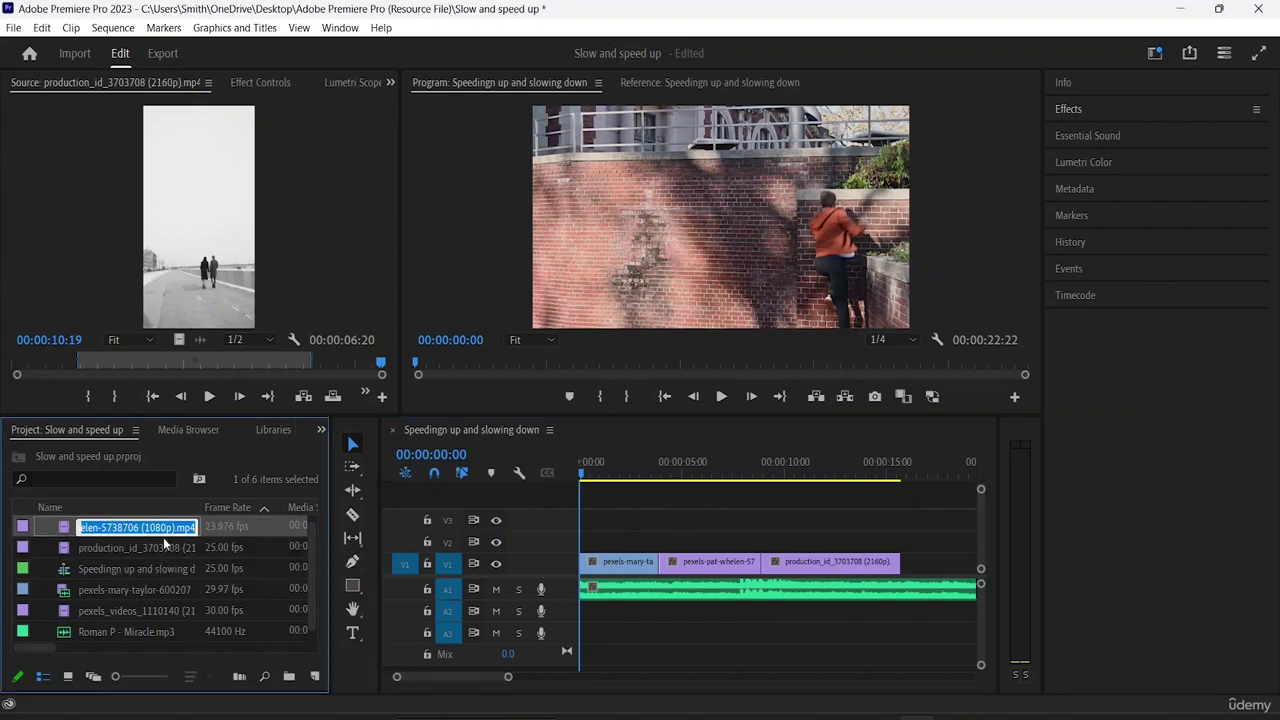
pyautogui.click(145, 568)
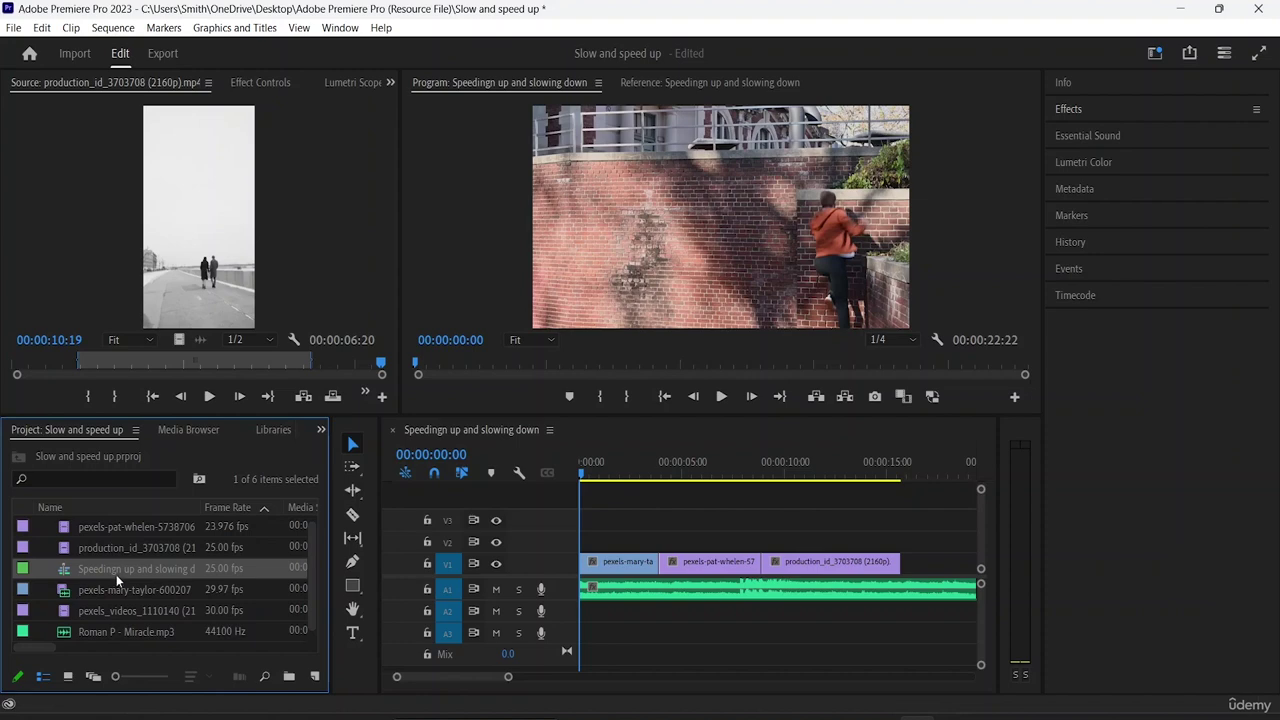
pyautogui.doubleClick(126, 596)
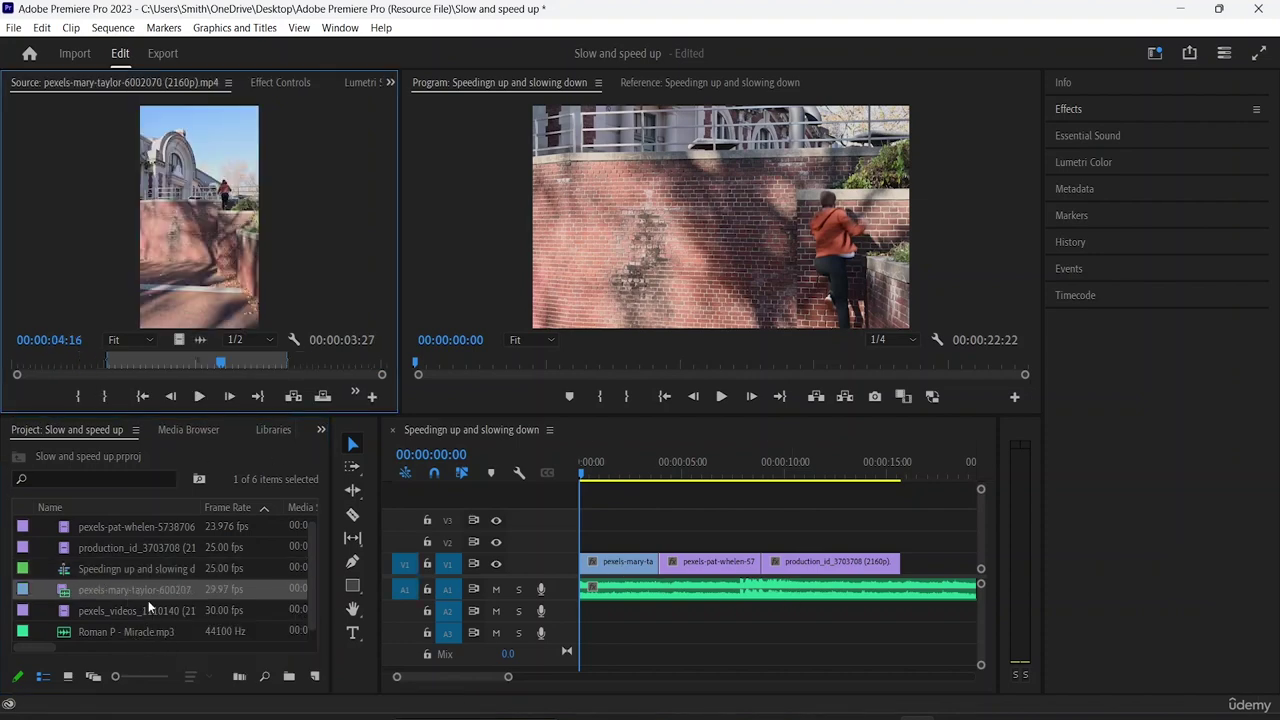
pyautogui.moveTo(144, 590)
pyautogui.rightClick(190, 364)
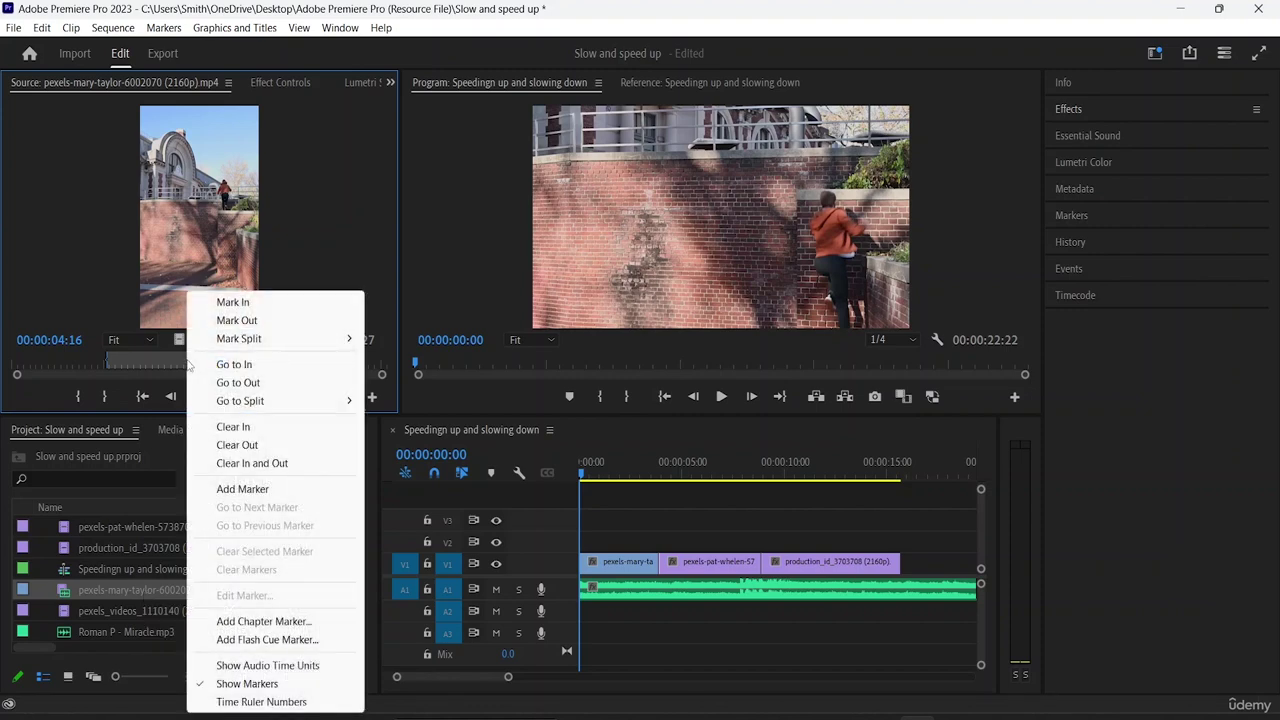
pyautogui.click(142, 362)
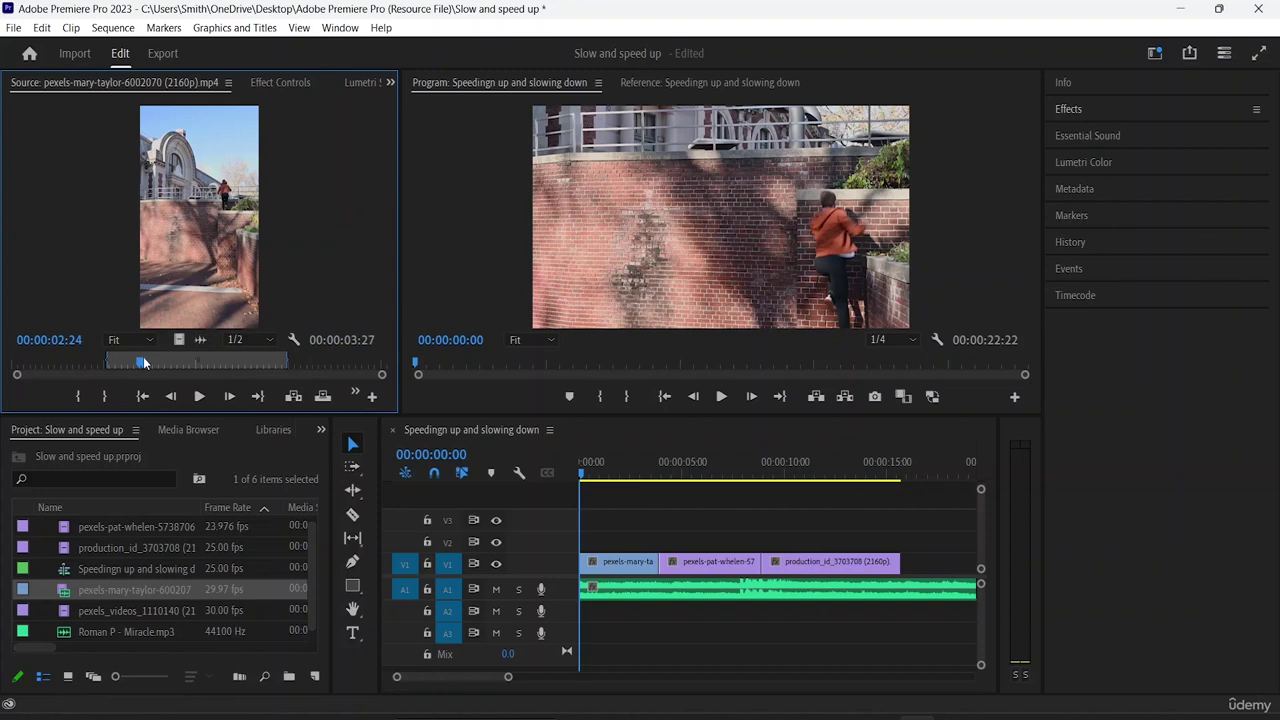
# Slow the first clip on track V1 to 40% speed with Frame Sampling time interpolation, and play it back
pyautogui.click(616, 564)
pyautogui.rightClick(616, 565)
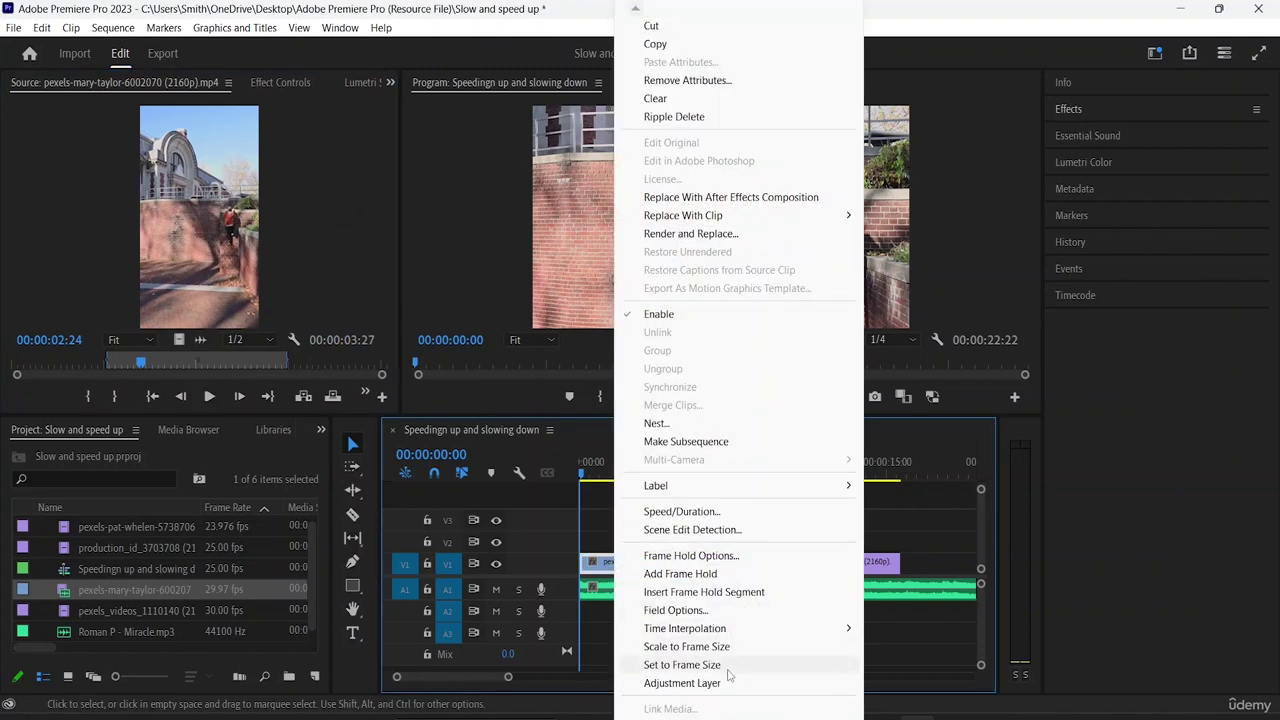
pyautogui.click(698, 513)
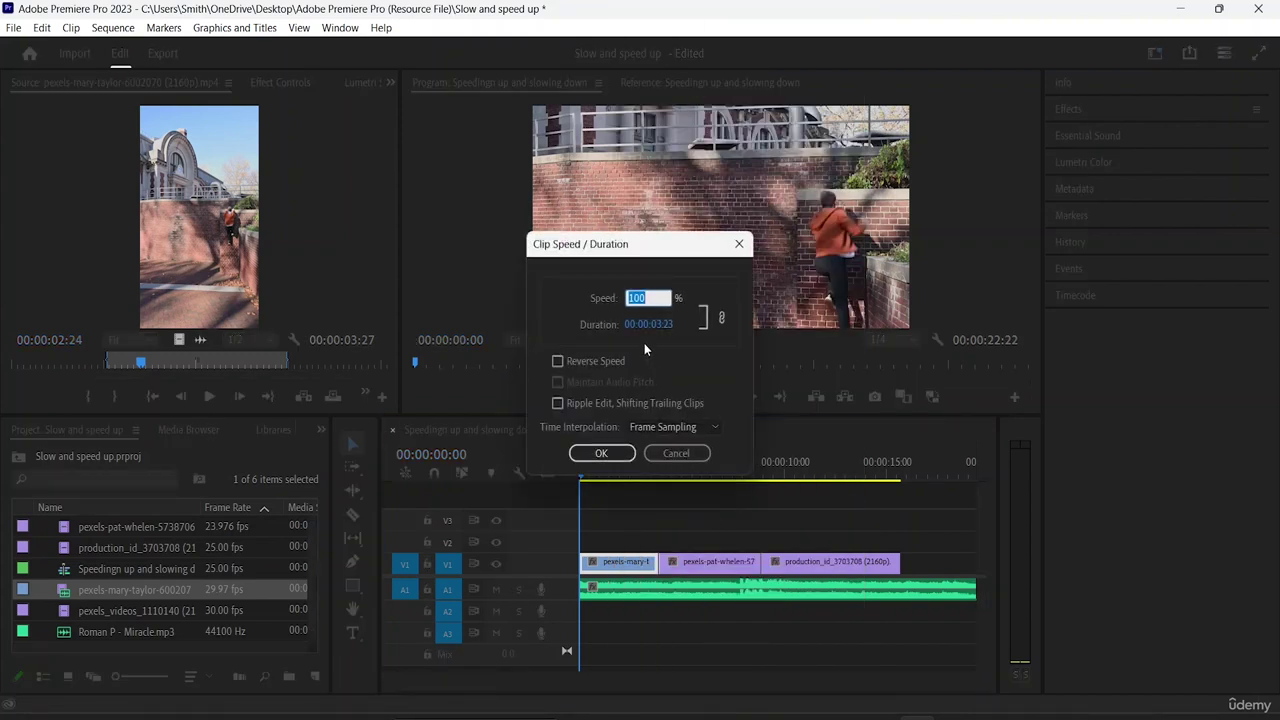
pyautogui.click(648, 298)
pyautogui.press('BackSpace')
pyautogui.click(670, 427)
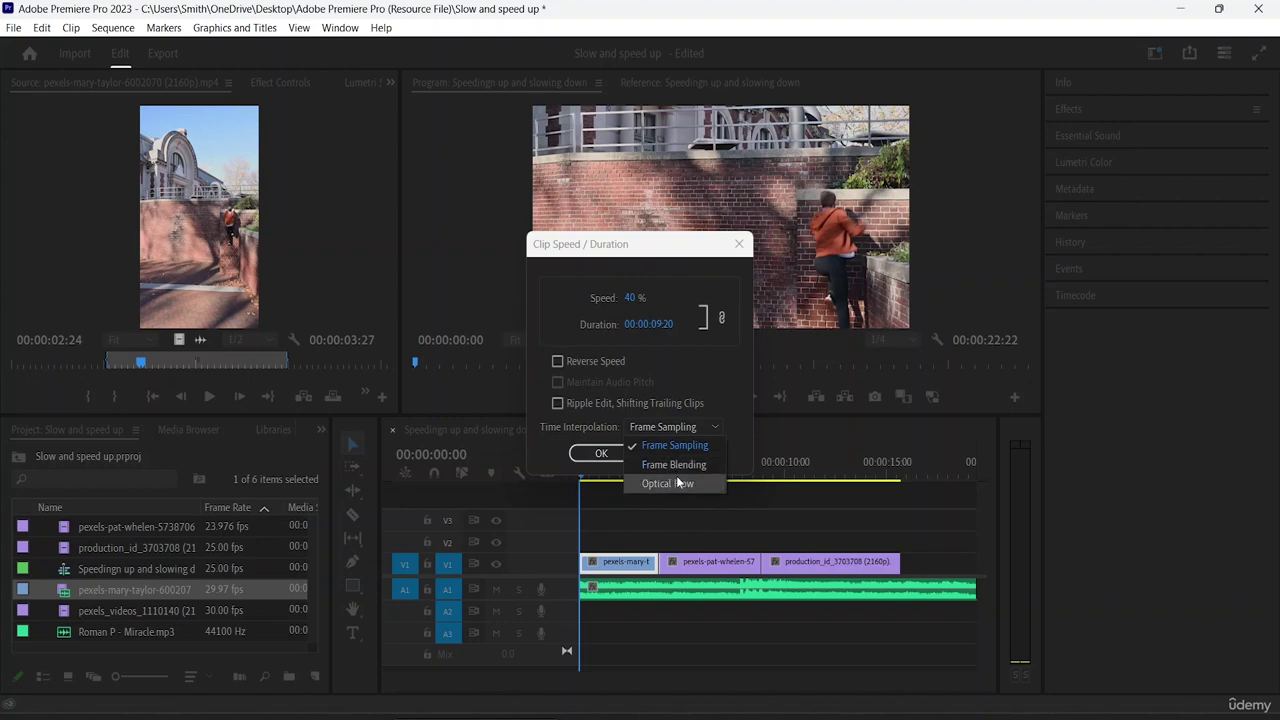
pyautogui.click(690, 449)
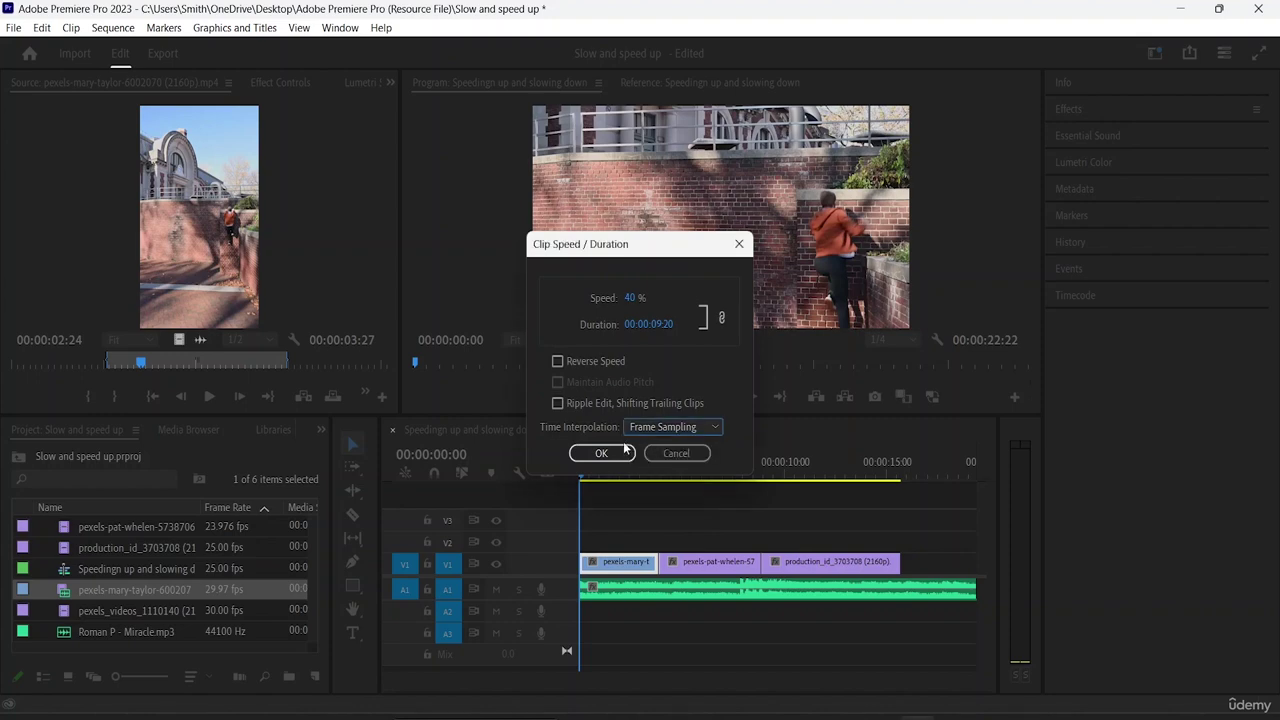
pyautogui.click(602, 454)
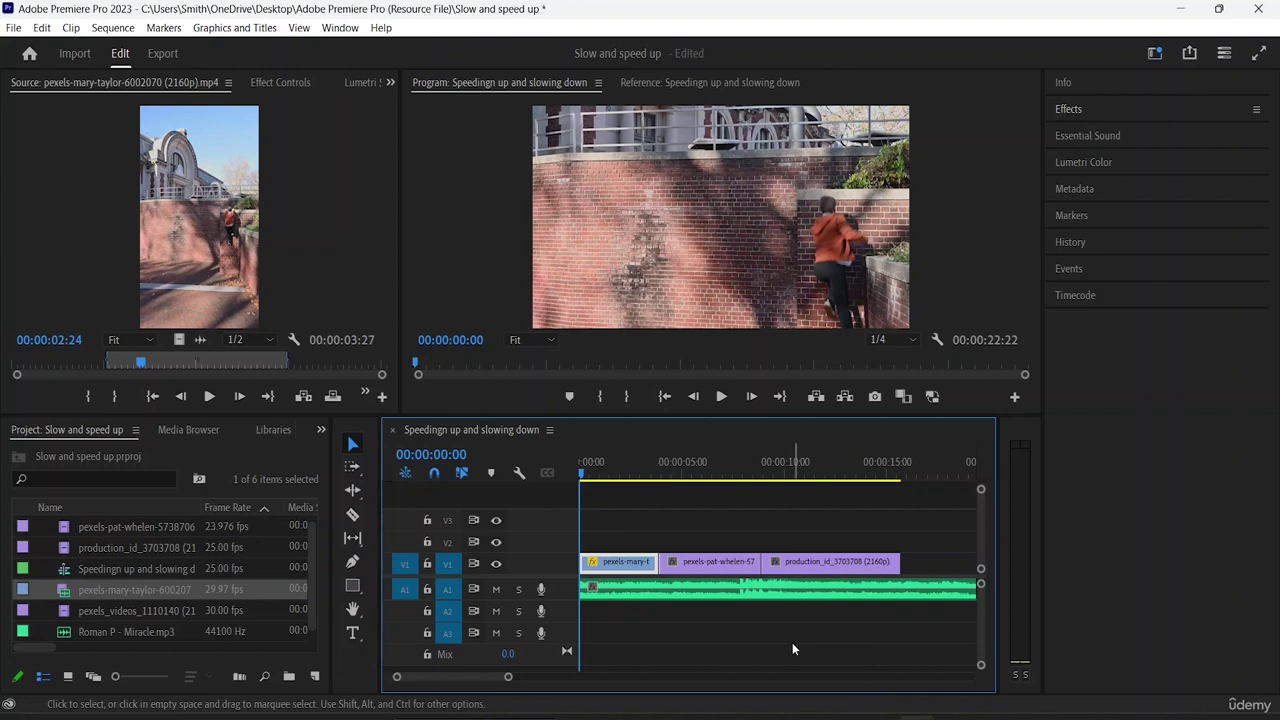
pyautogui.press('space')
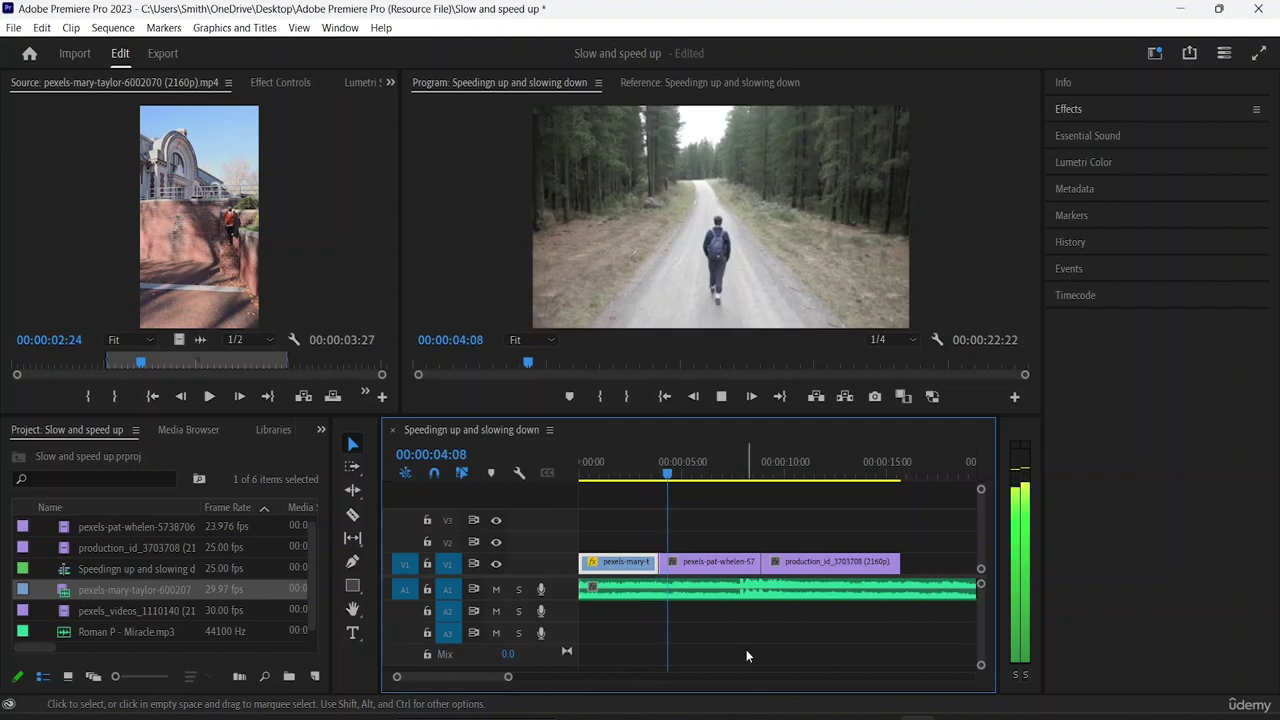
pyautogui.press('space')
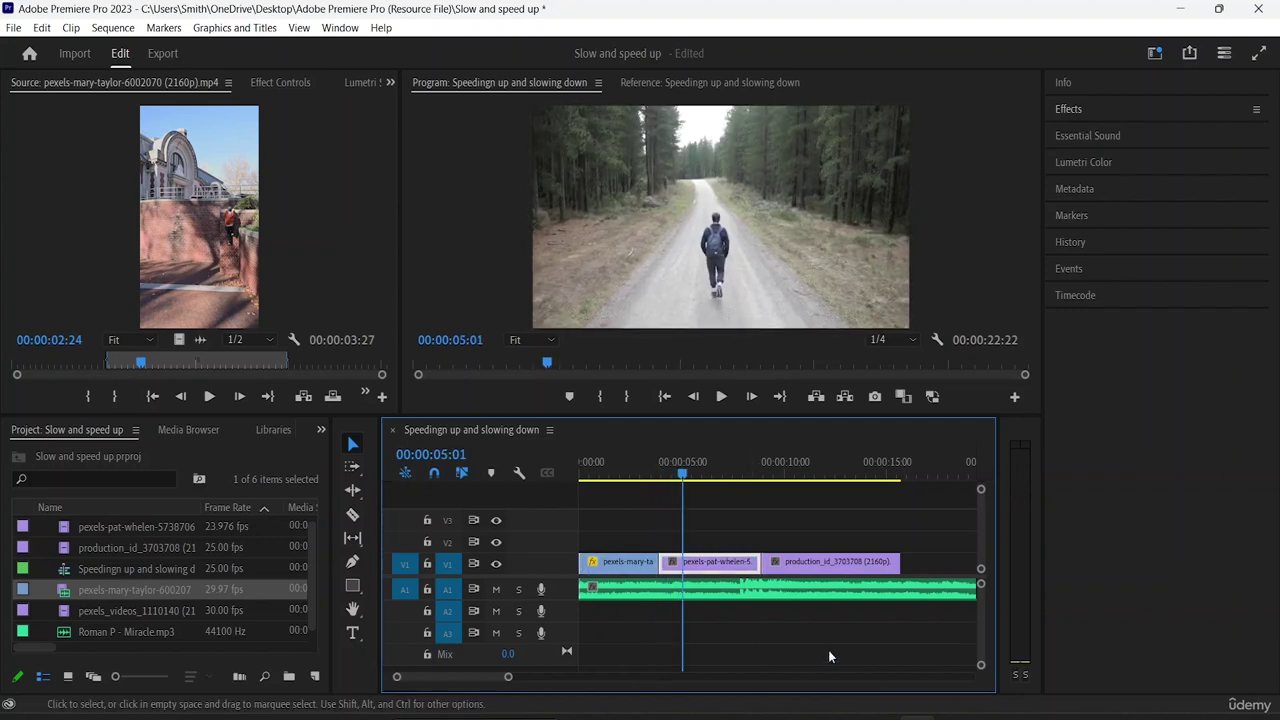
# Speed up the forest road clip on track V1 to 150%
pyautogui.rightClick(703, 568)
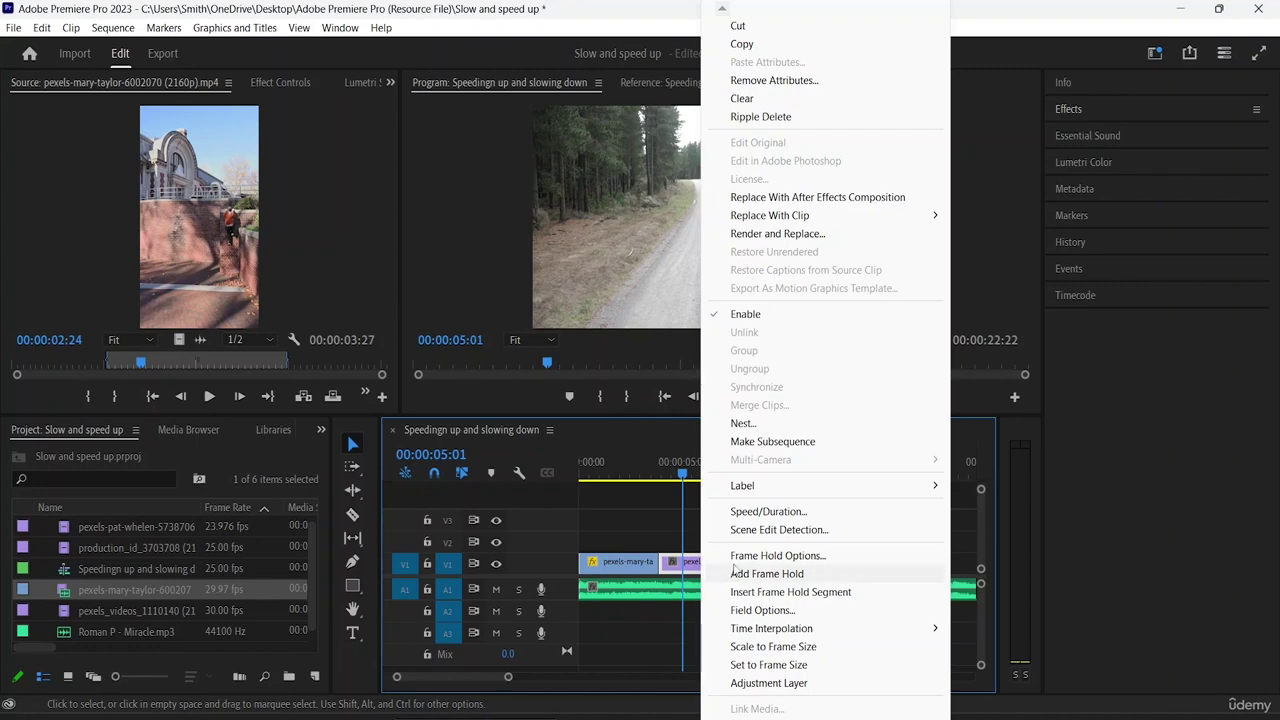
pyautogui.click(763, 511)
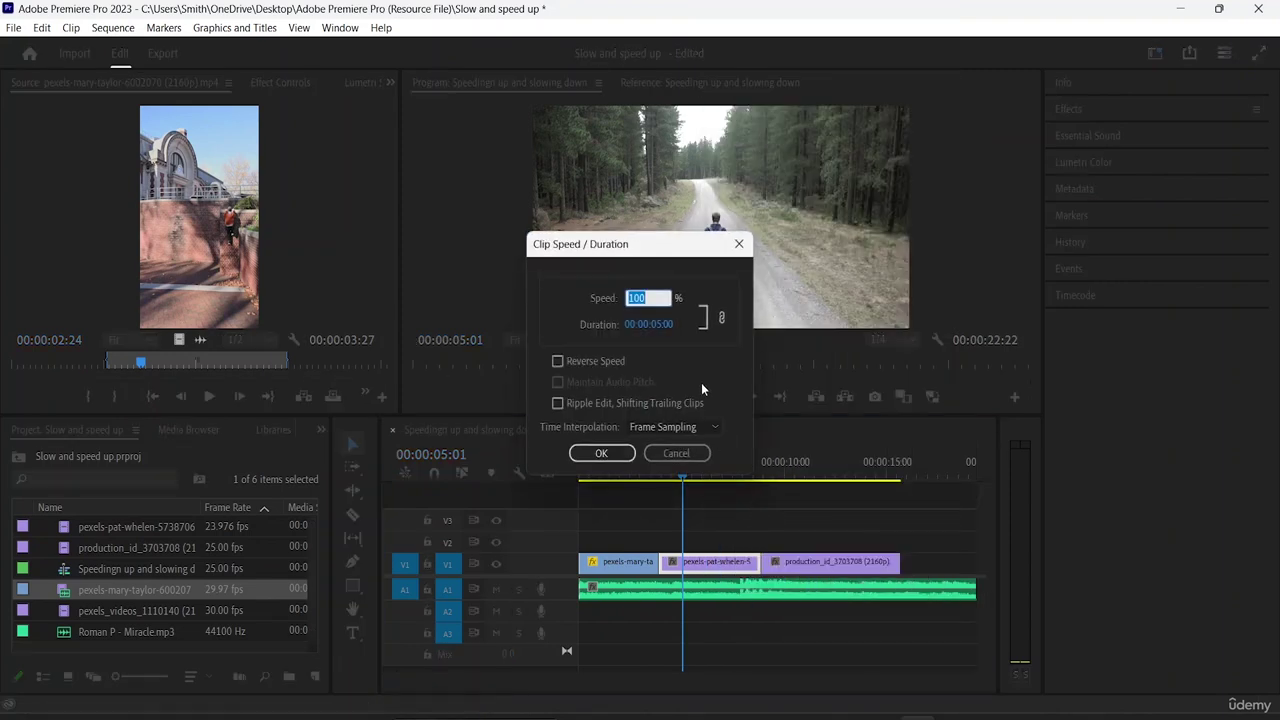
pyautogui.click(655, 298)
pyautogui.write('15')
pyautogui.click(602, 453)
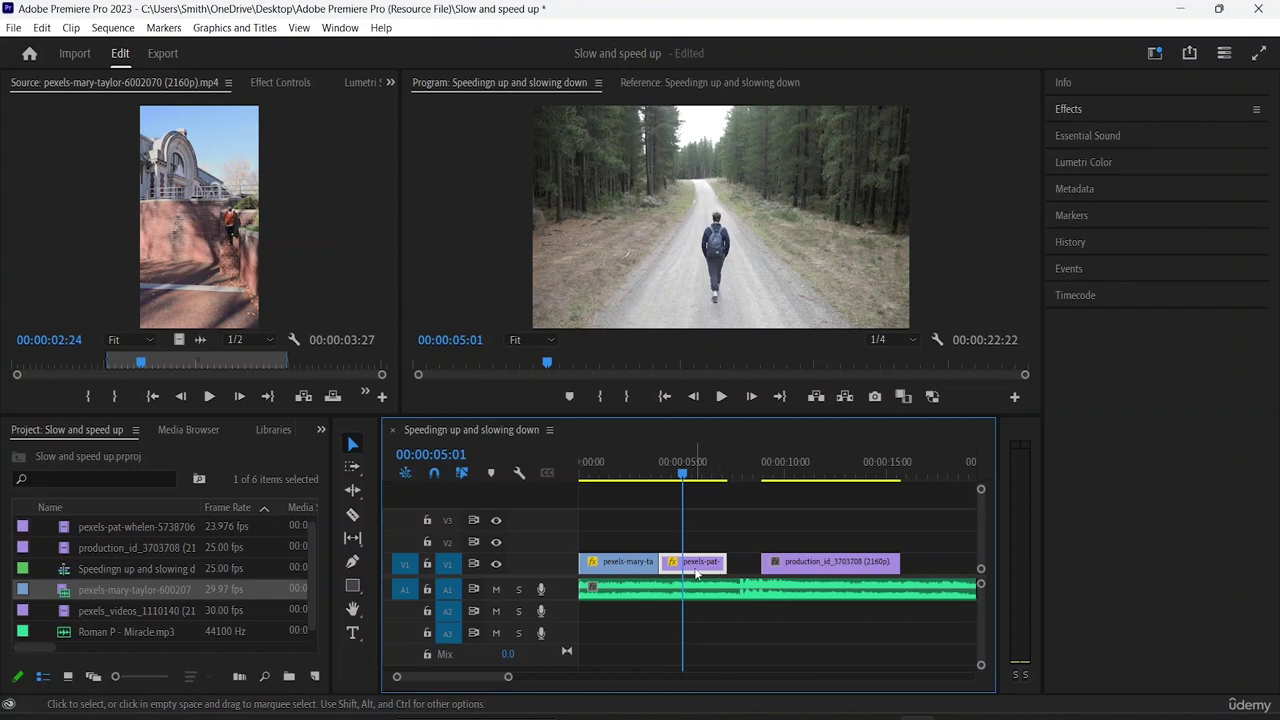
# Close the gap on track V1 by moving the third clip directly against the end of the forest road clip
pyautogui.click(795, 566)
pyautogui.moveTo(795, 568); pyautogui.dragTo(763, 568)
pyautogui.click(901, 549)
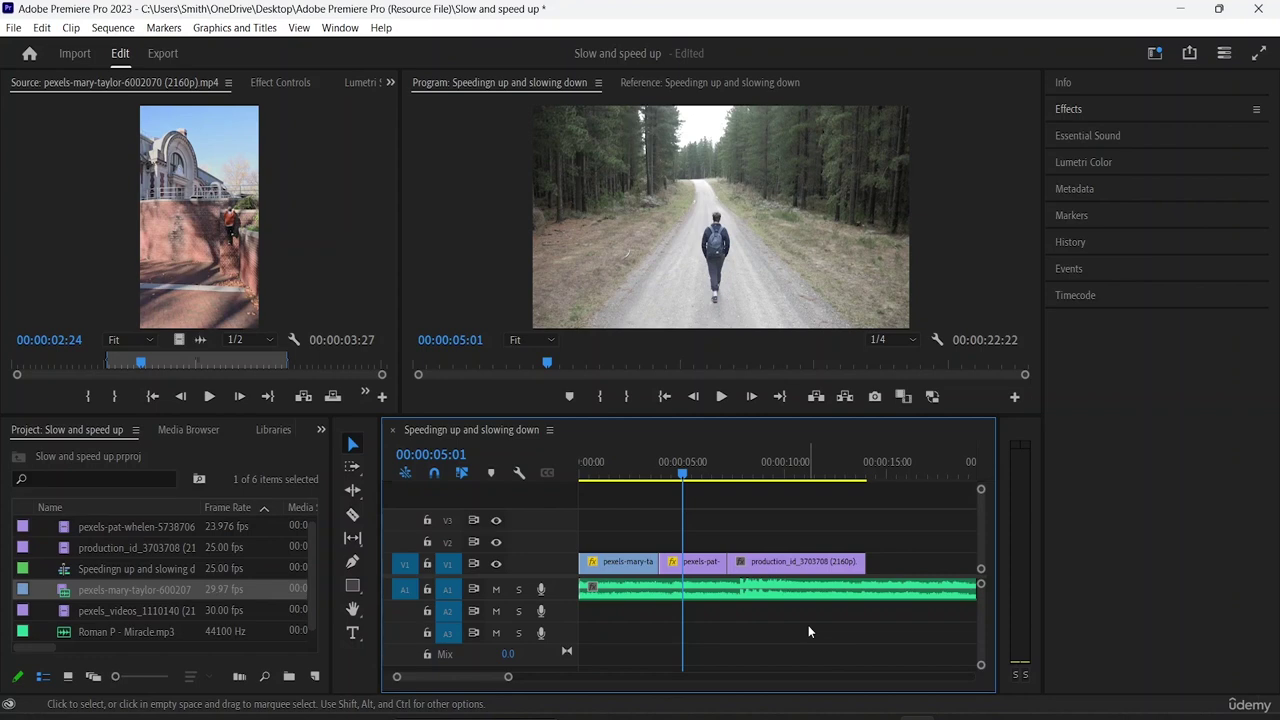
# Play the sequence from 00:00:03:09 to review the speed change and the third clip, stopping at 00:00:12:15 with the third clip selected
pyautogui.click(678, 479)
pyautogui.moveTo(678, 479); pyautogui.dragTo(650, 481)
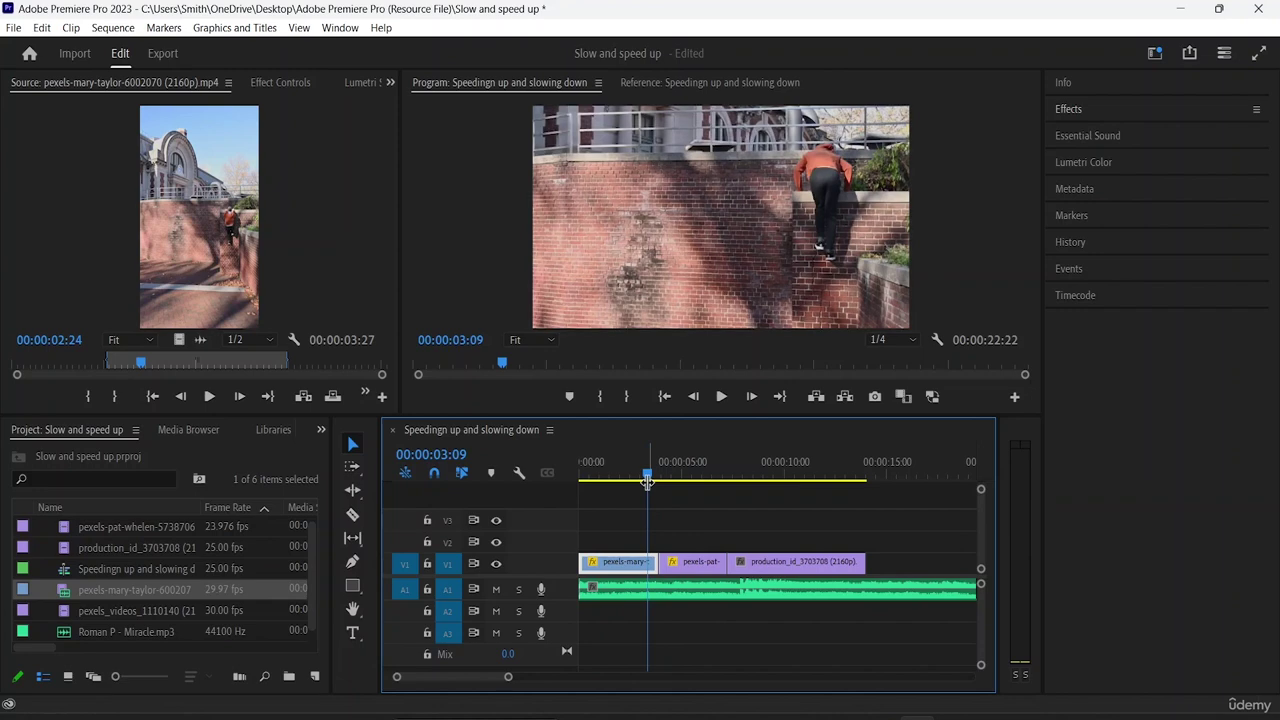
pyautogui.press('space')
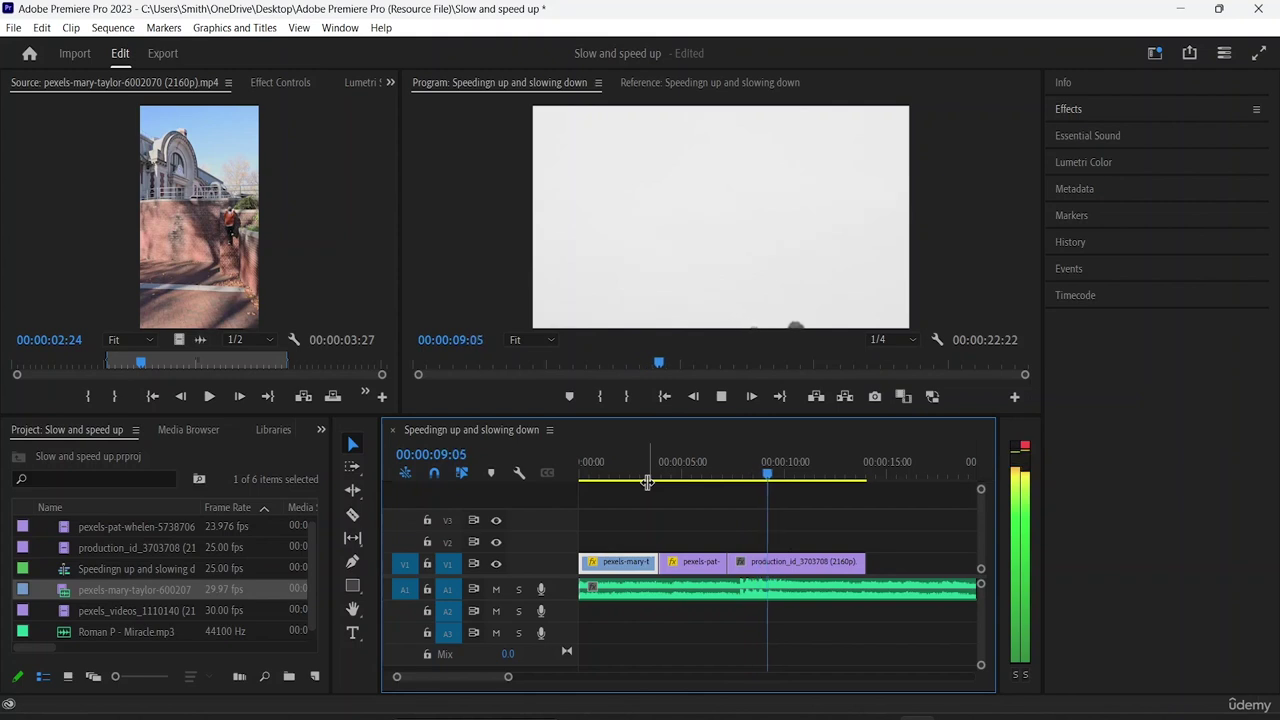
pyautogui.click(773, 565)
pyautogui.press('space')
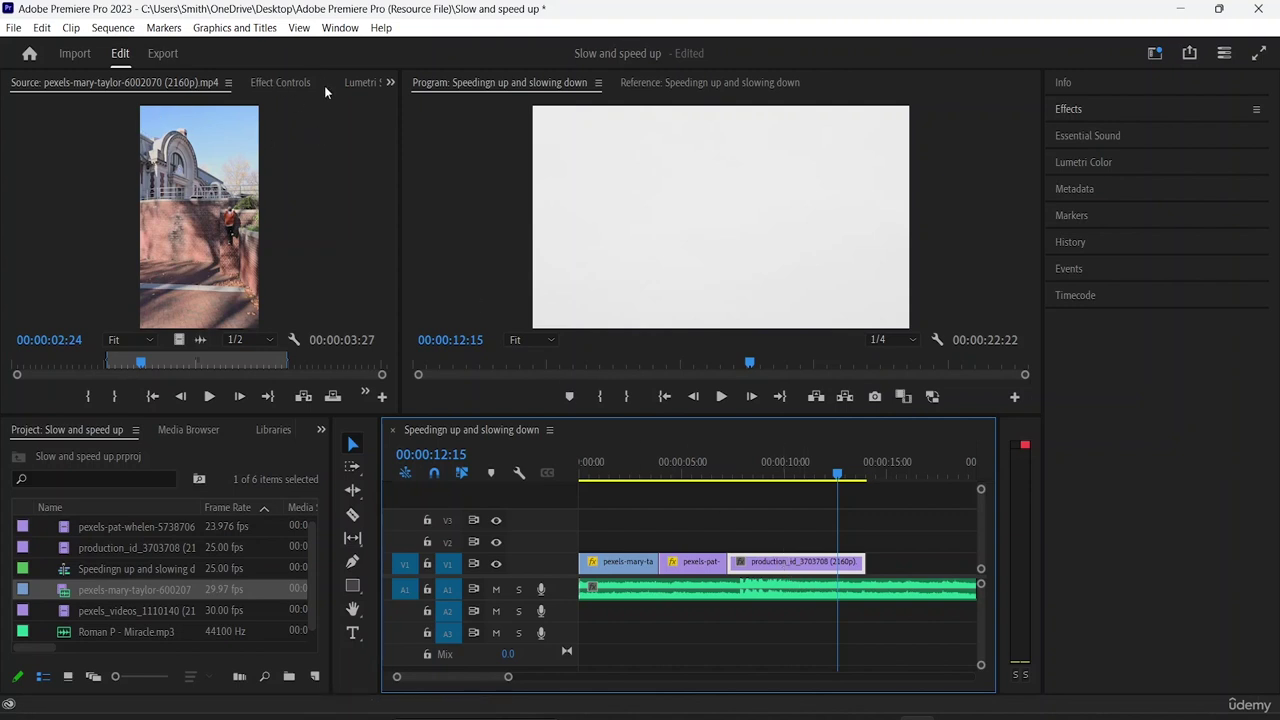
# Scale the third clip on track V1 to 24 and set its horizontal position to 492
pyautogui.click(294, 81)
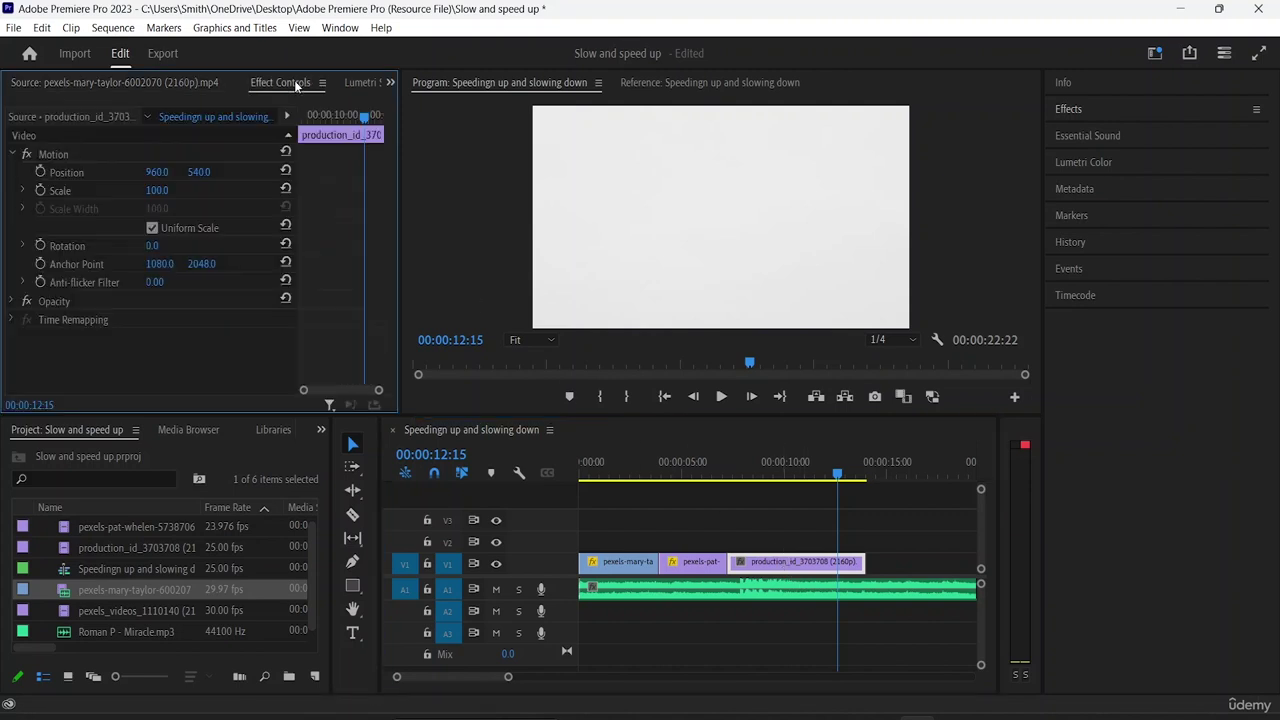
pyautogui.click(155, 190)
pyautogui.write('55')
pyautogui.press('Return')
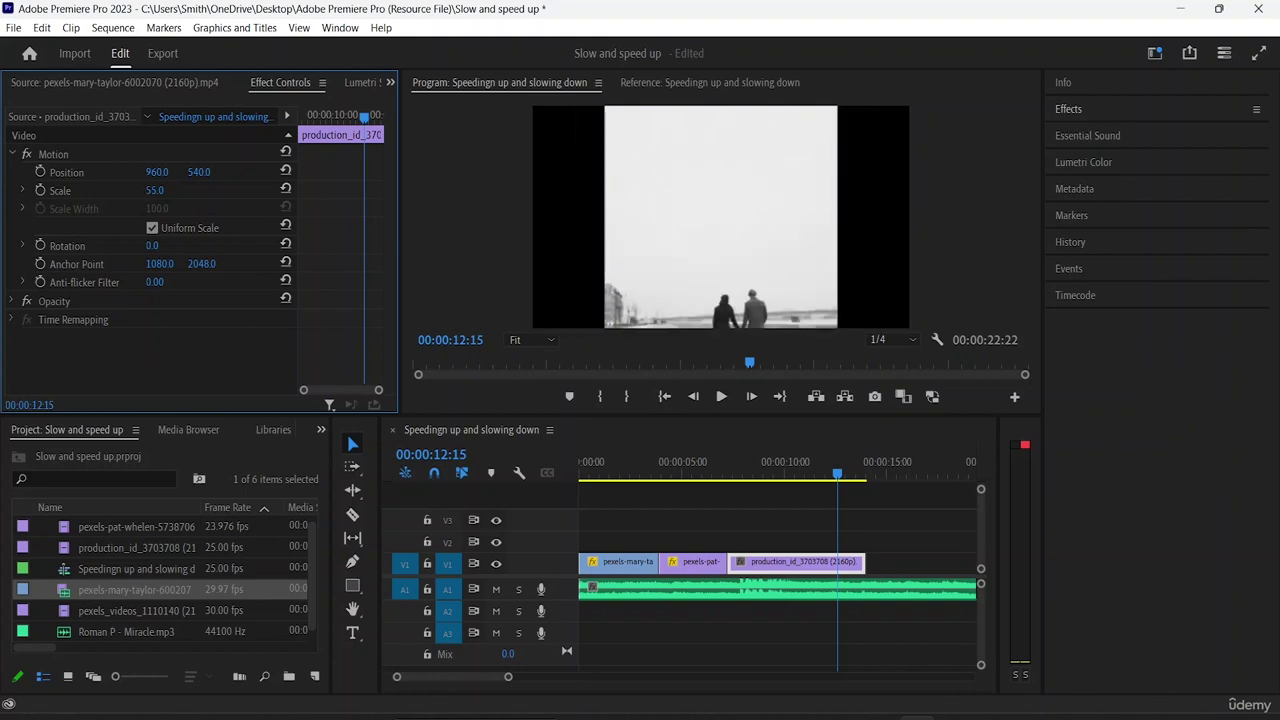
pyautogui.moveTo(155, 190); pyautogui.dragTo(124, 190)
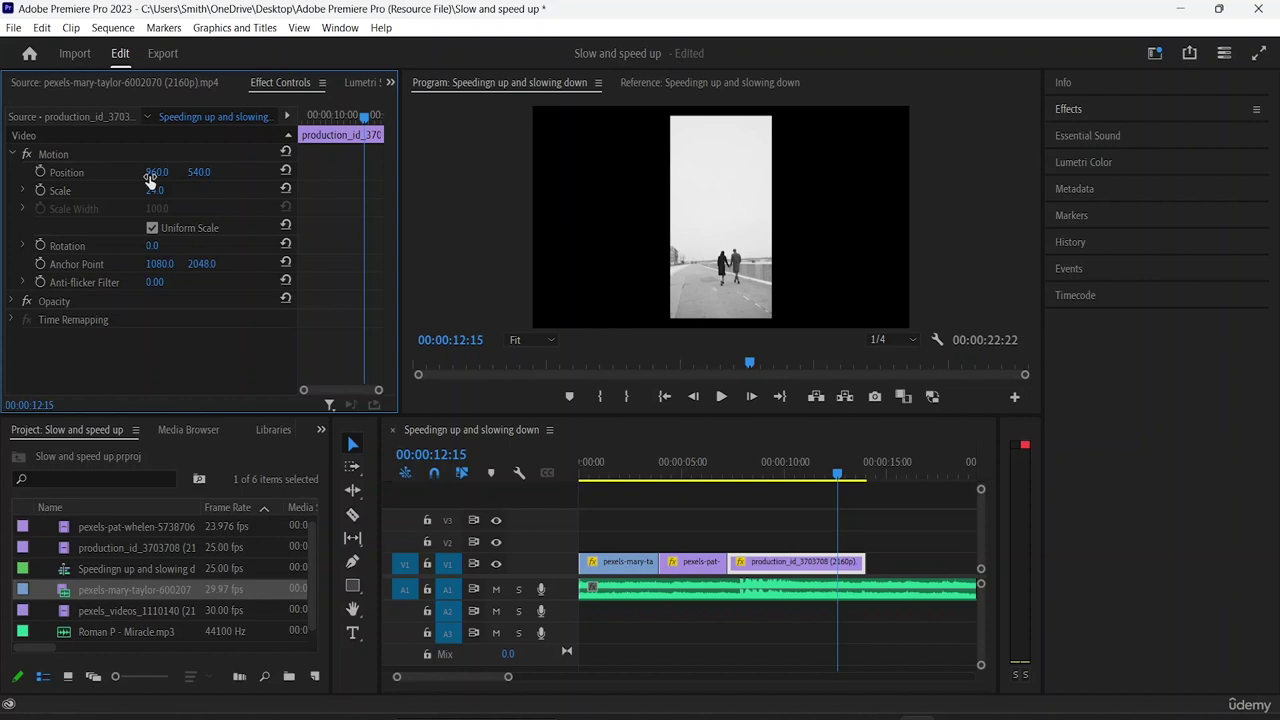
pyautogui.moveTo(152, 177); pyautogui.dragTo(35, 172)
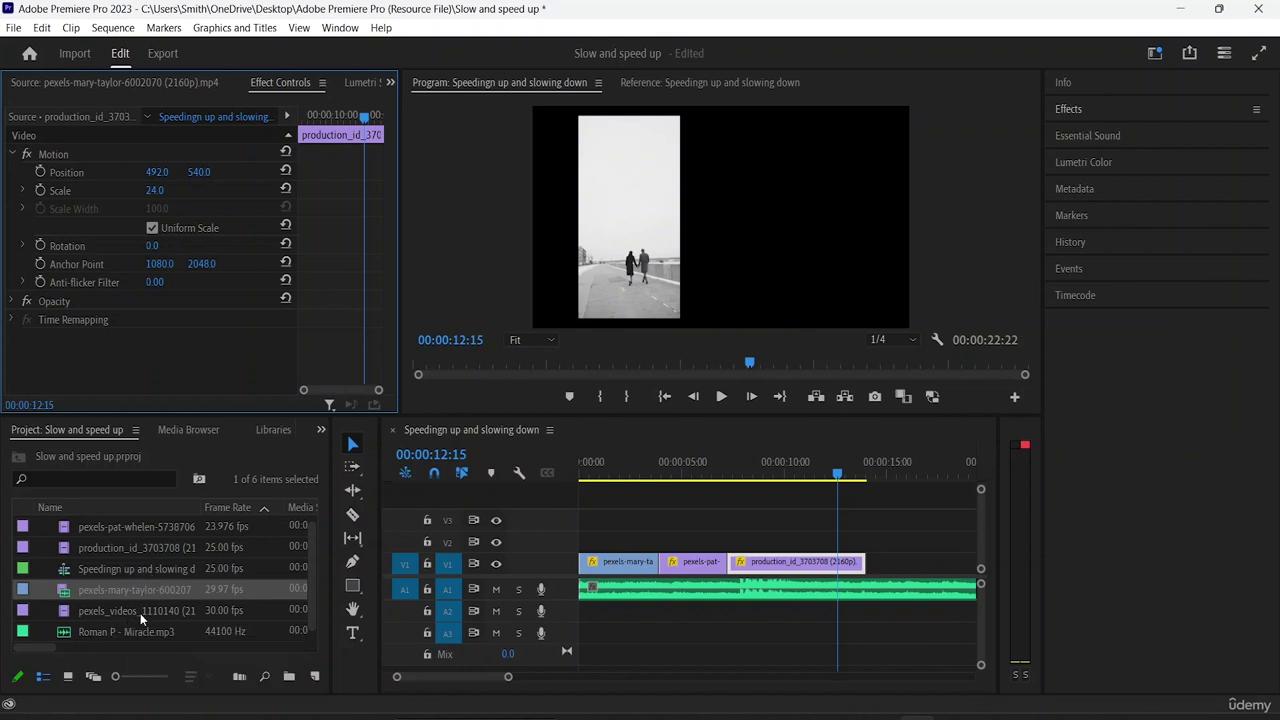
pyautogui.click(140, 613)
pyautogui.click(140, 613)
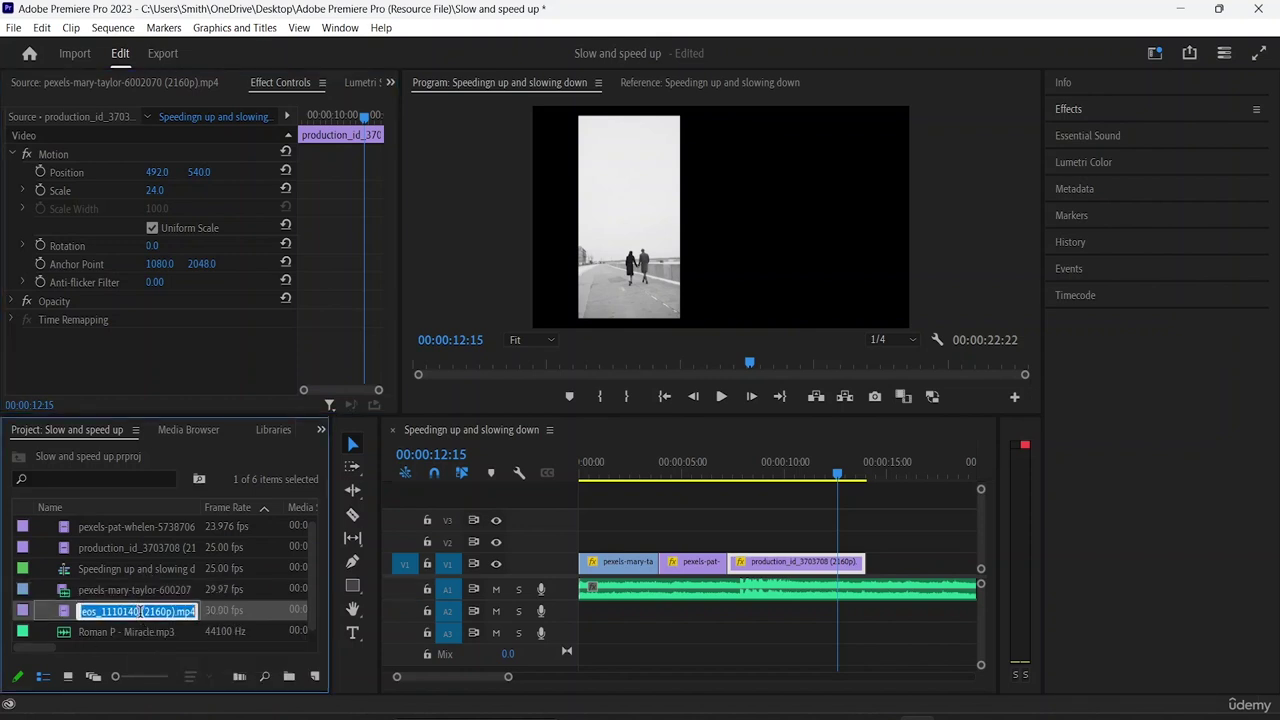
pyautogui.hscroll(3, 200, 650)
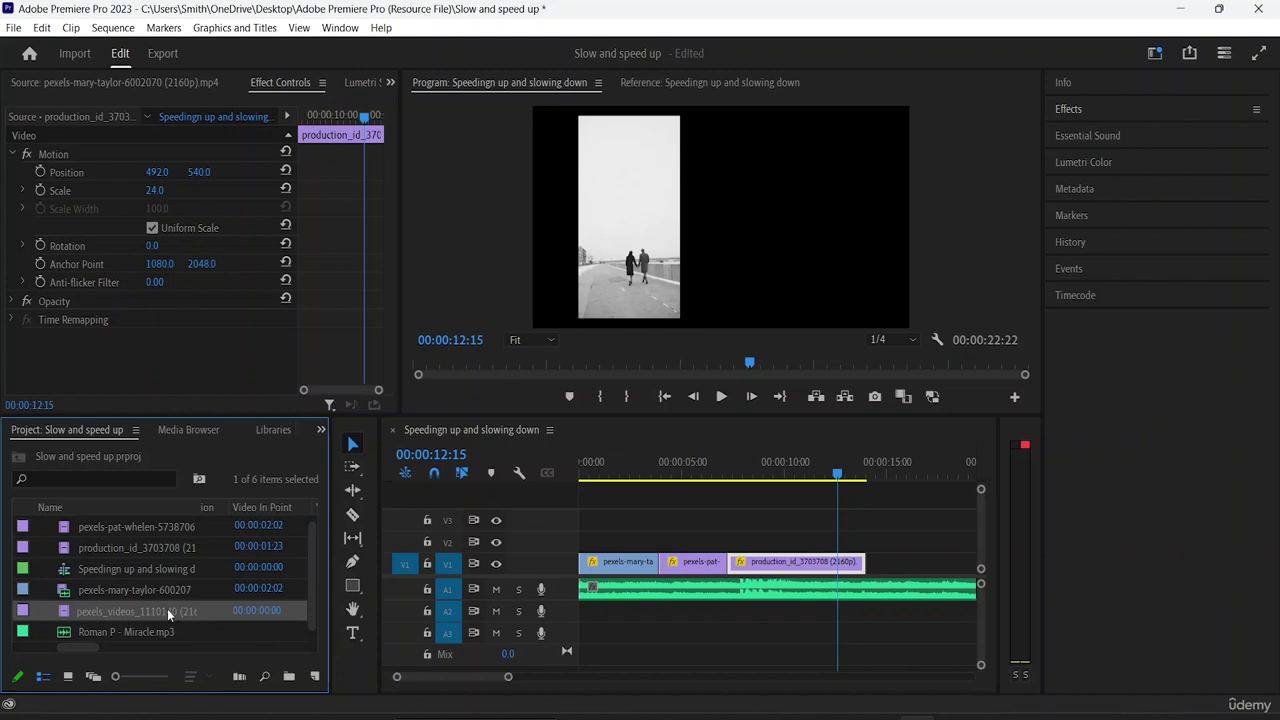
pyautogui.click(167, 608)
pyautogui.doubleClick(184, 610)
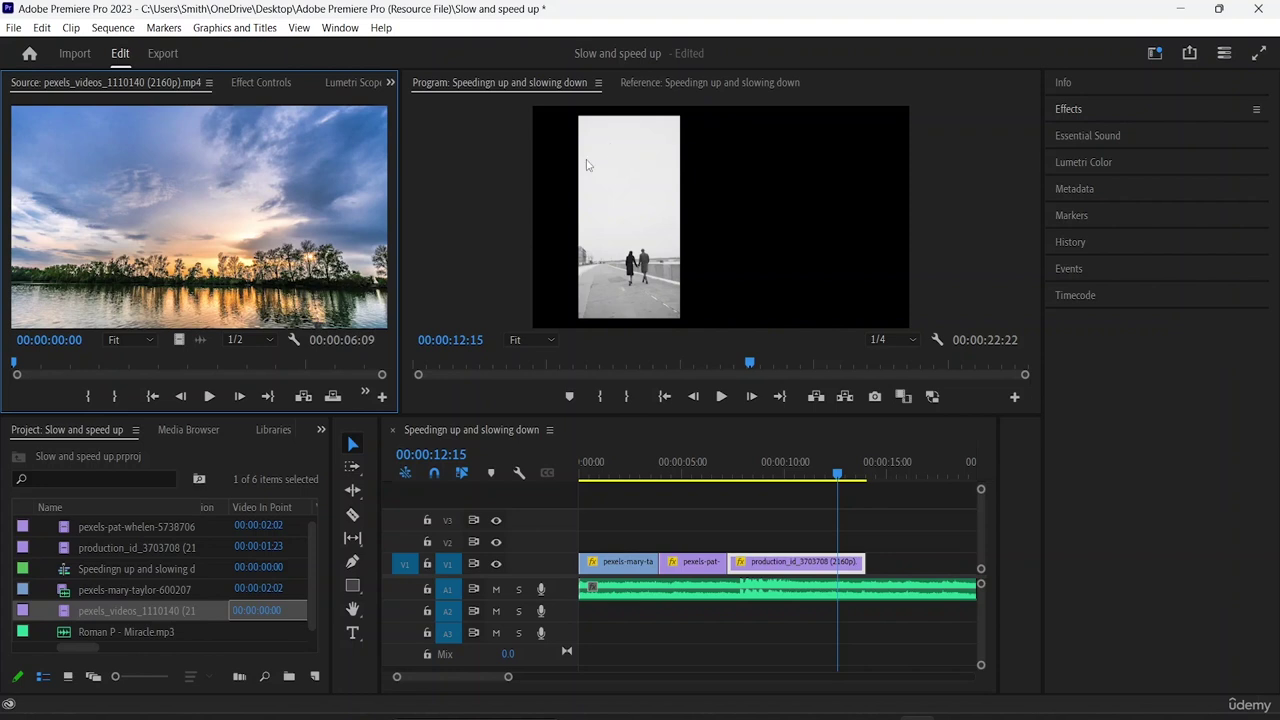
pyautogui.click(134, 608)
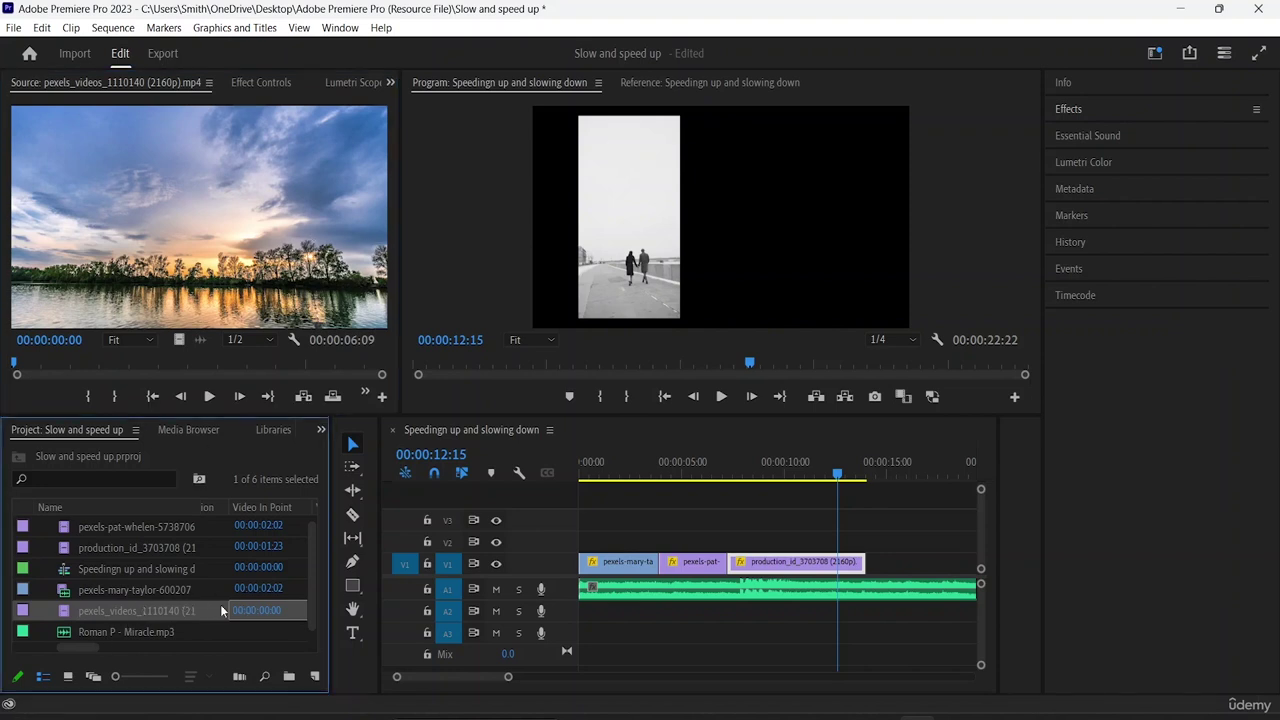
pyautogui.click(130, 610)
pyautogui.click(209, 397)
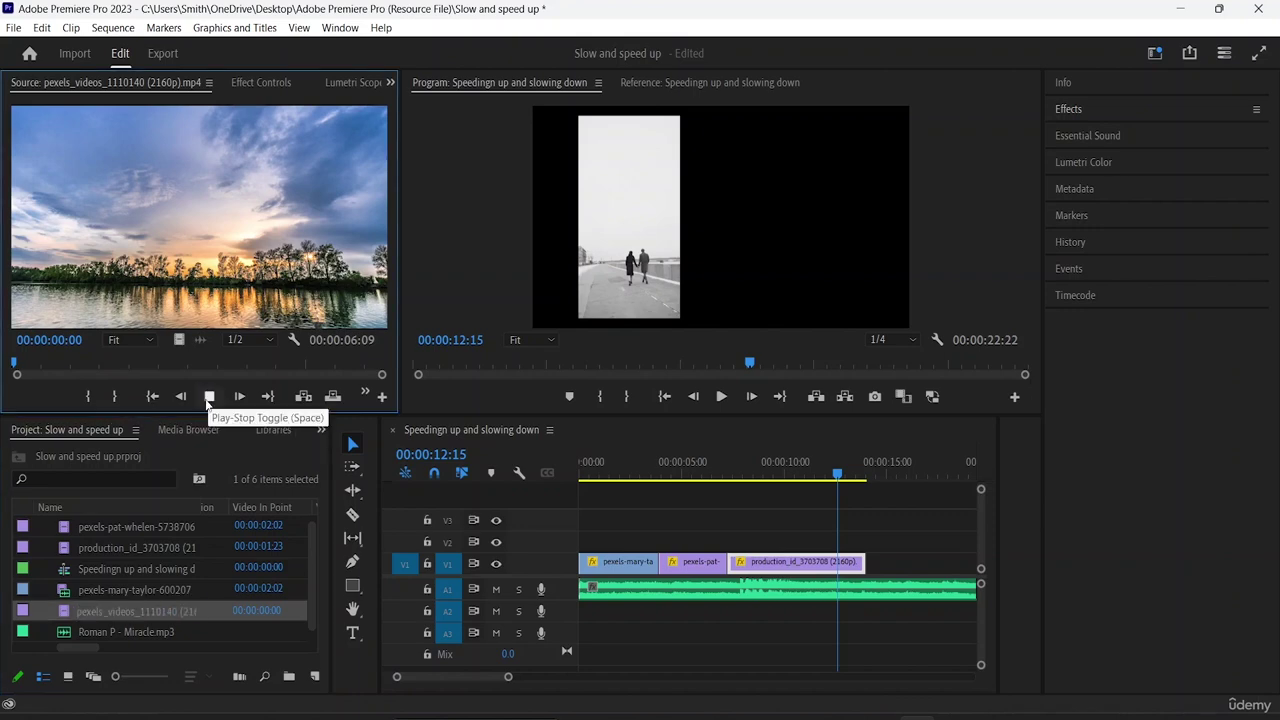
pyautogui.click(87, 397)
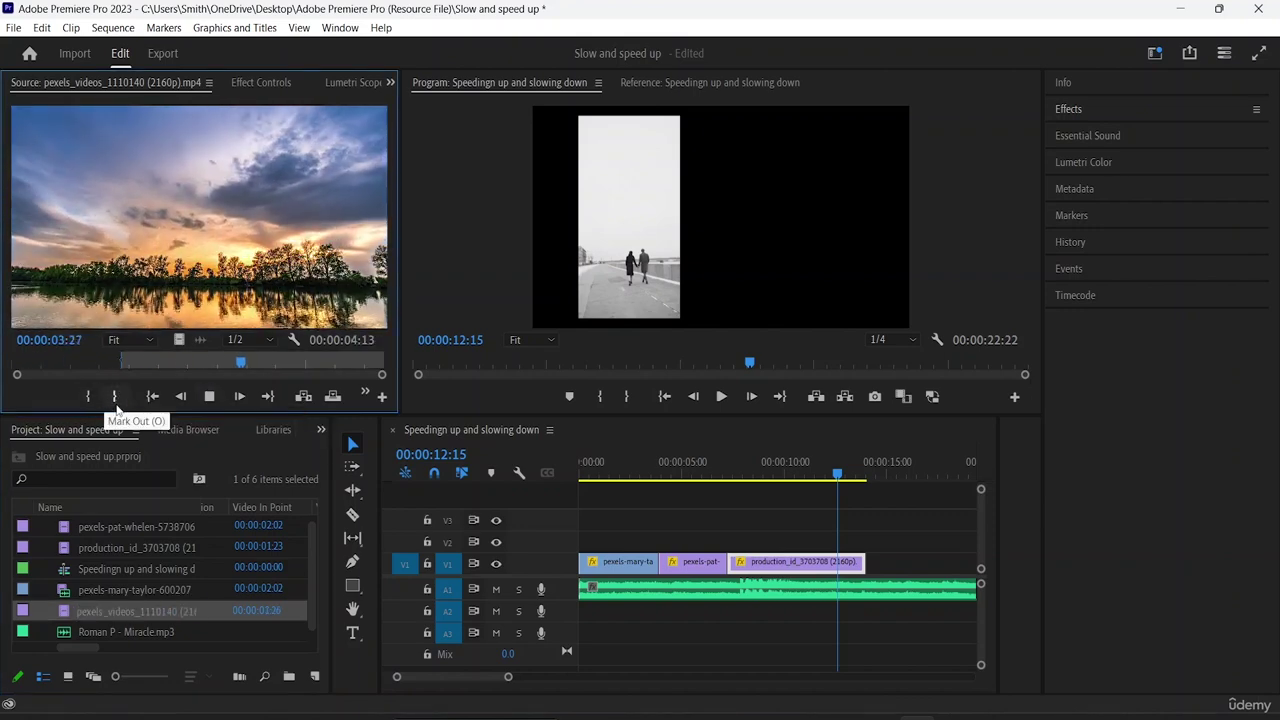
pyautogui.click(116, 397)
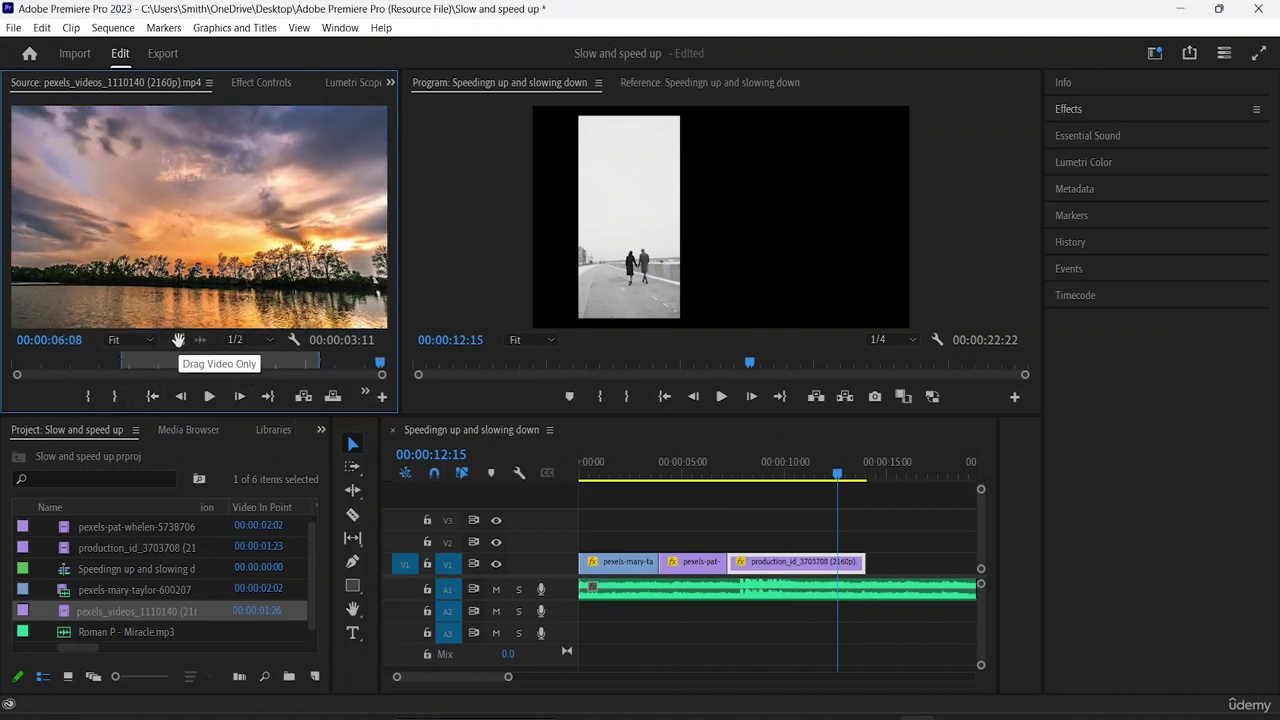
# Place only the video of the marked sunset range on track V2 at the third clip's start, and move the playhead to 00:00:09:02
pyautogui.moveTo(178, 341); pyautogui.dragTo(738, 543)
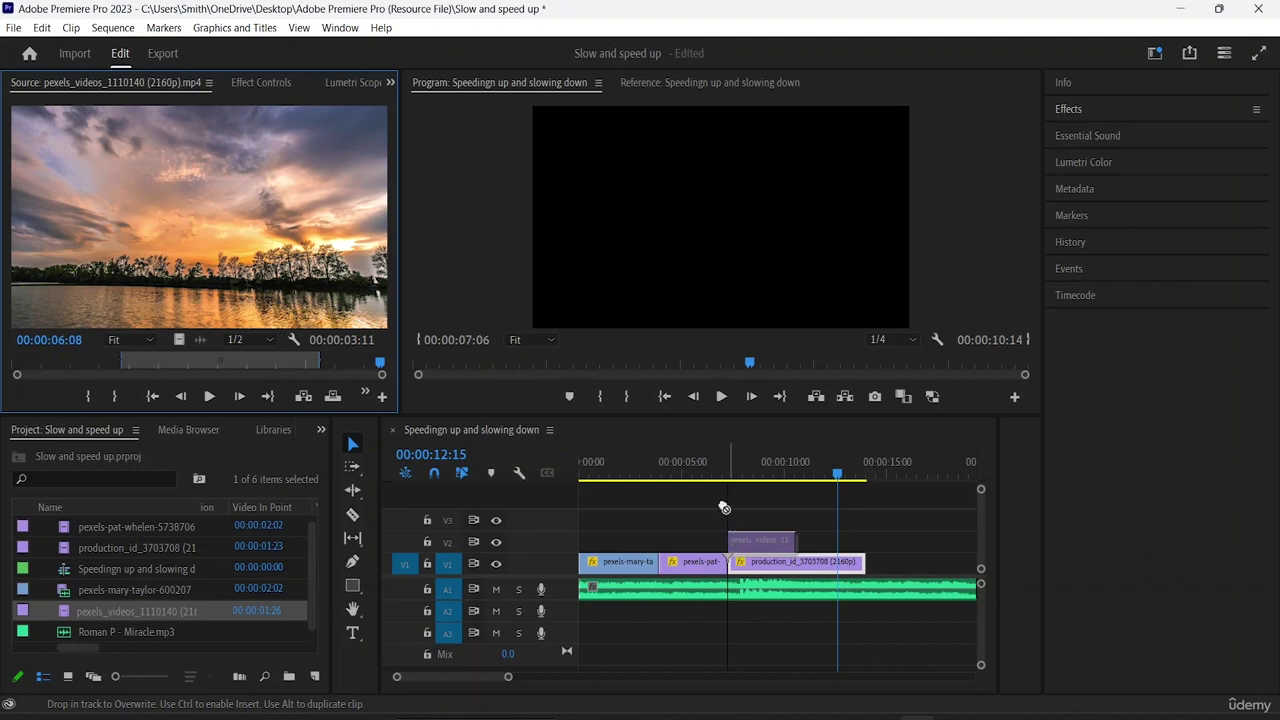
pyautogui.click(757, 545)
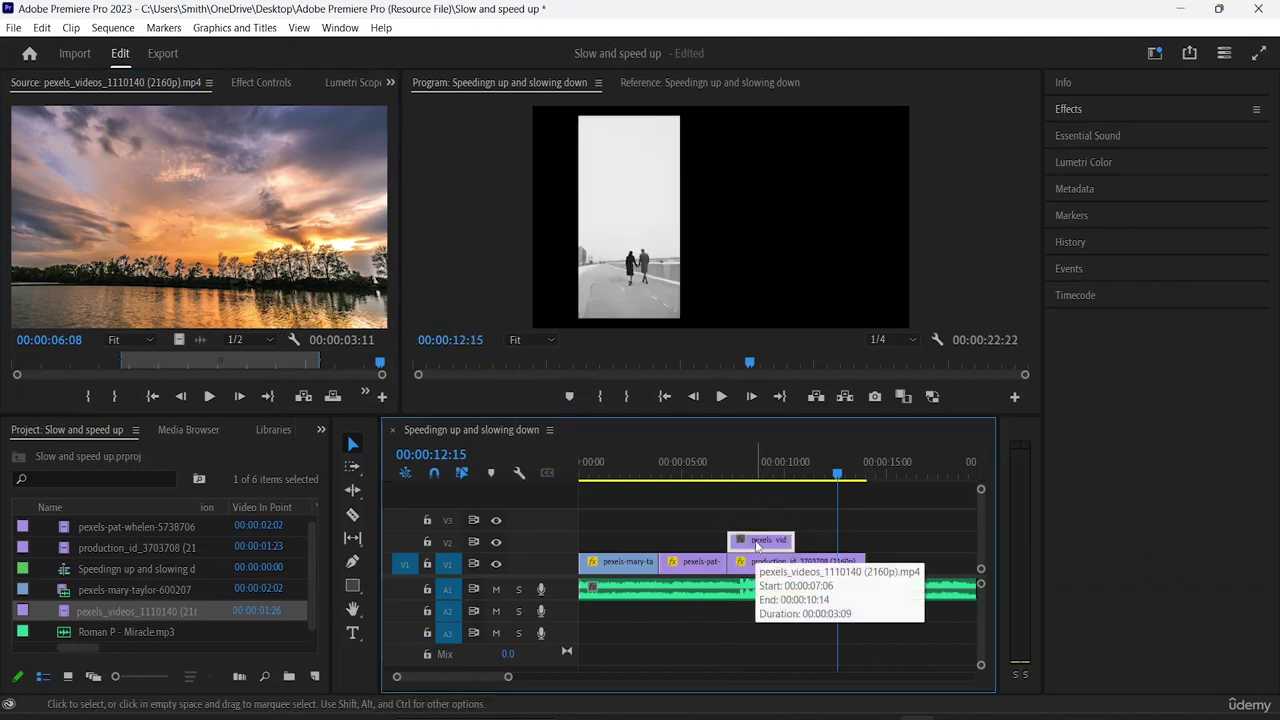
pyautogui.moveTo(838, 474); pyautogui.dragTo(762, 341)
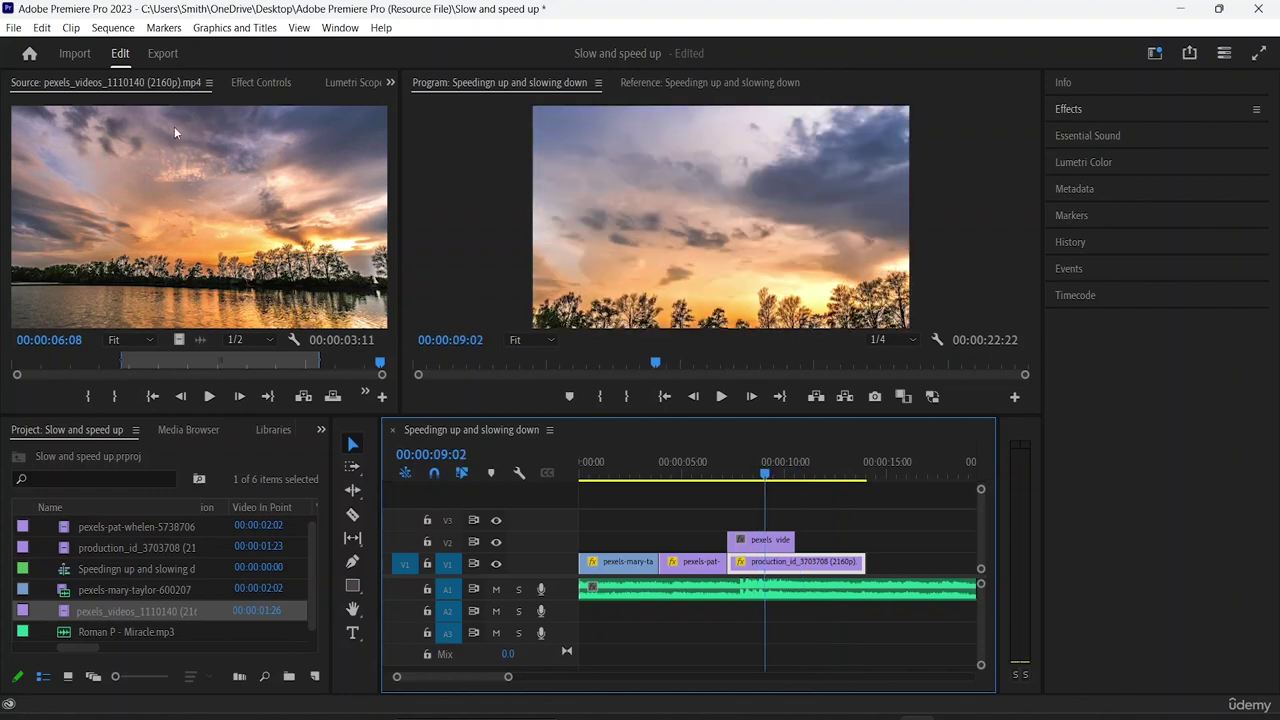
# Reduce the scale of the third clip on track V1 to 0
pyautogui.click(261, 82)
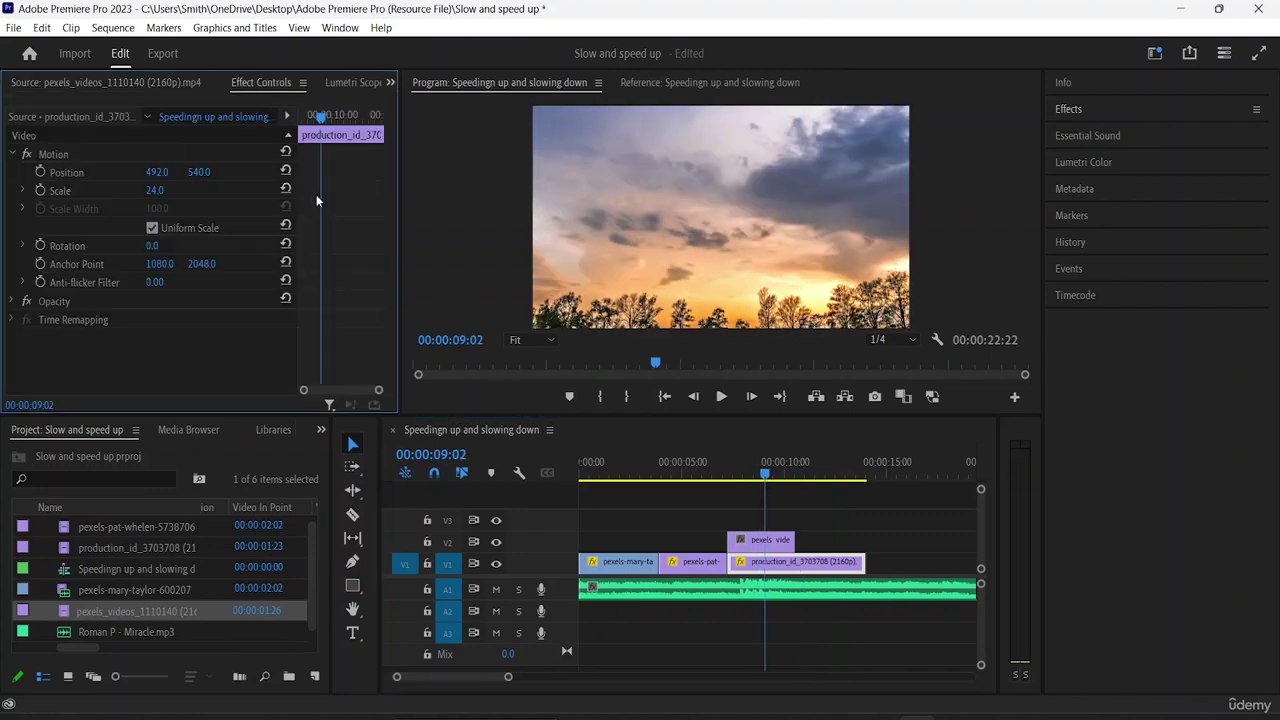
pyautogui.click(154, 190)
pyautogui.write('3')
pyautogui.press('Return')
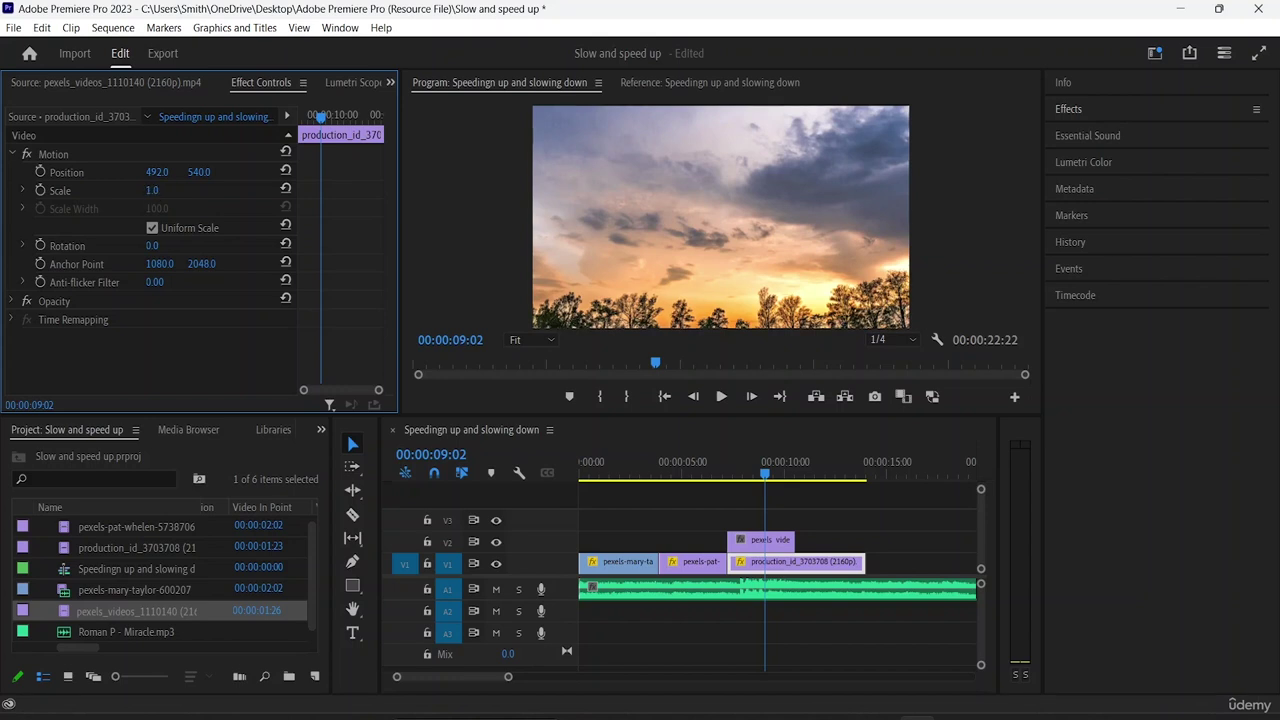
pyautogui.moveTo(154, 190)
pyautogui.mouseDown()
pyautogui.moveTo(350, 190)
pyautogui.moveTo(154, 190)
pyautogui.mouseUp()
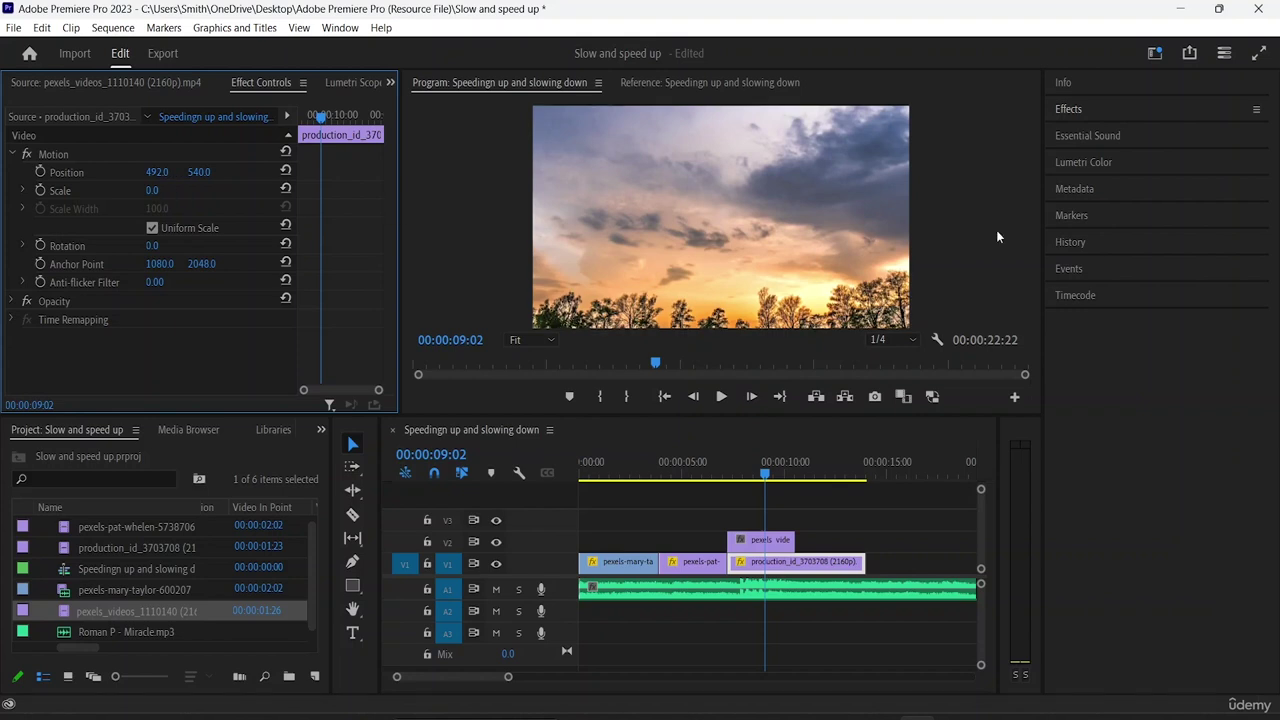
# Scale the sunset clip on track V2 down to 21
pyautogui.click(758, 540)
pyautogui.click(757, 543)
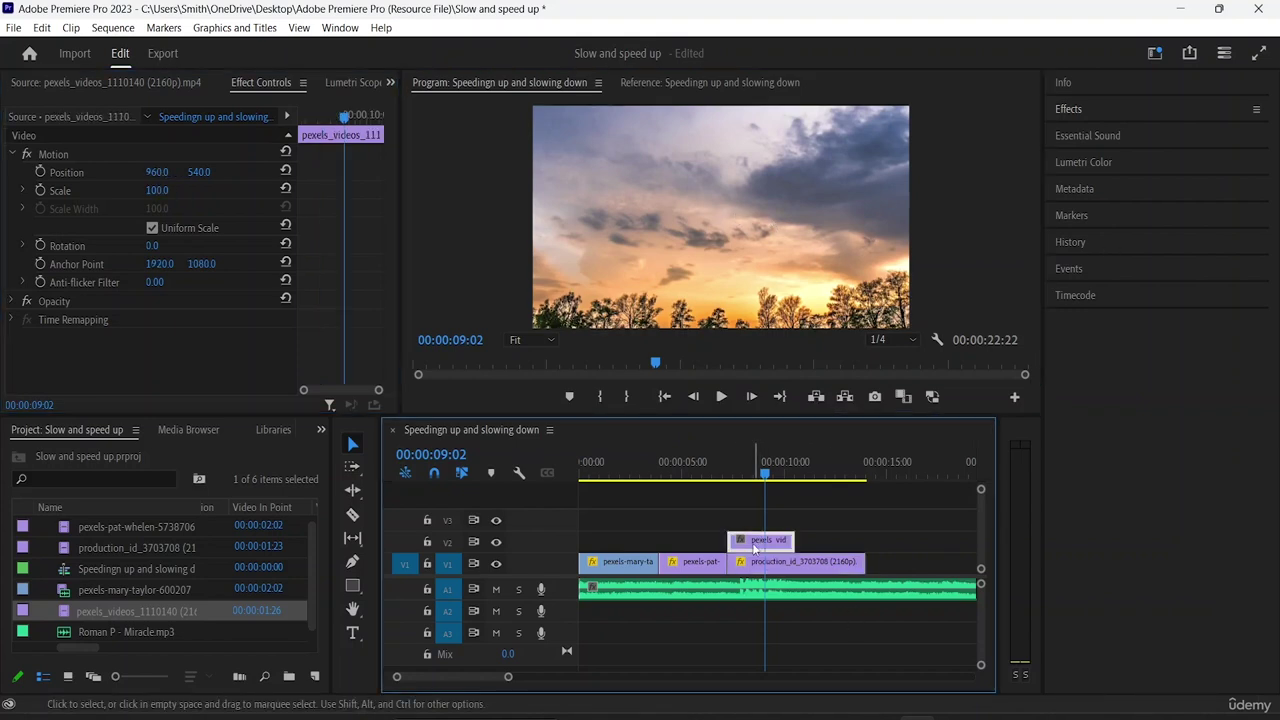
pyautogui.click(653, 242)
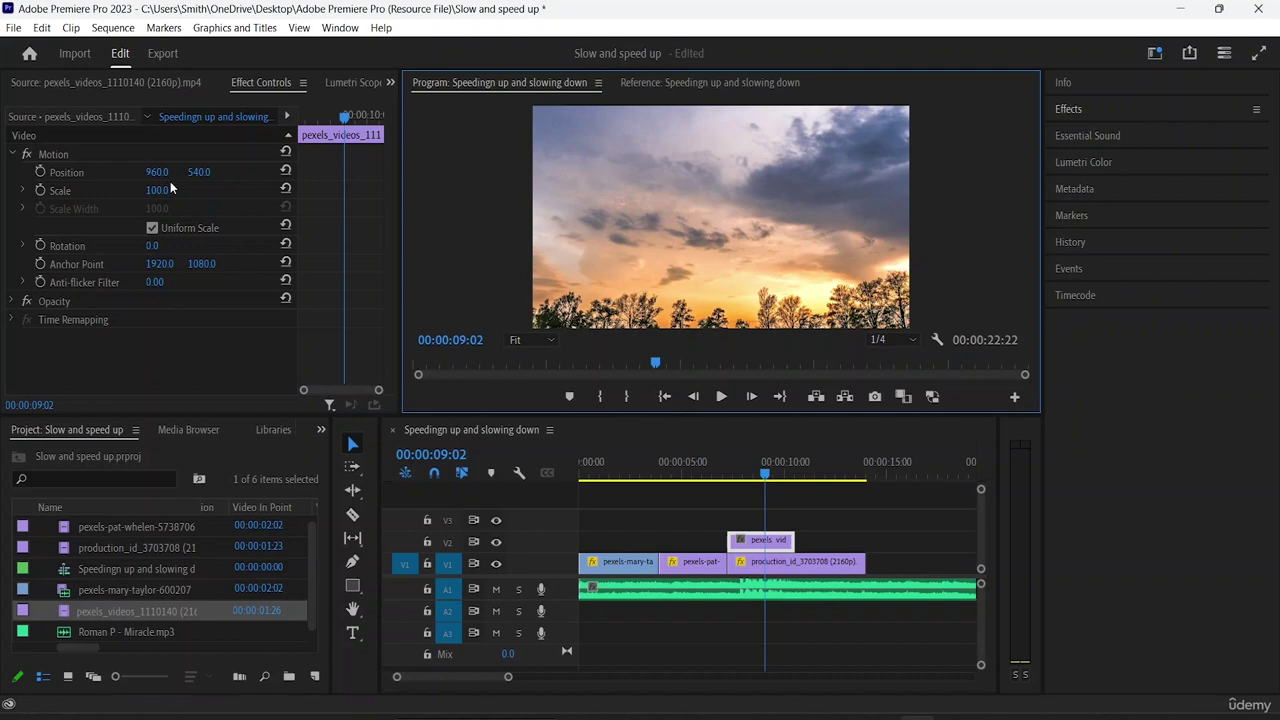
pyautogui.moveTo(149, 188); pyautogui.dragTo(70, 188)
pyautogui.click(713, 203)
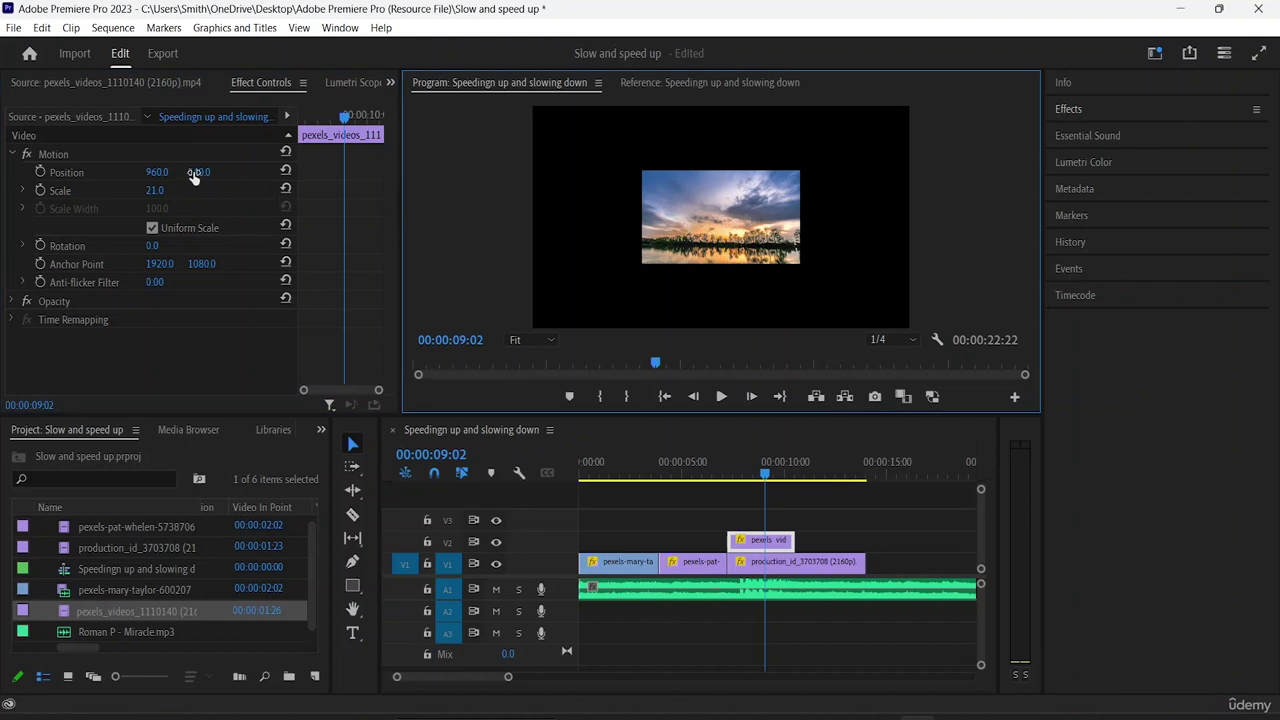
# Set the sunset clip's position to 1378 horizontally and 561 vertically
pyautogui.moveTo(198, 172)
pyautogui.mouseDown()
pyautogui.moveTo(240, 172)
pyautogui.moveTo(205, 171)
pyautogui.mouseUp()
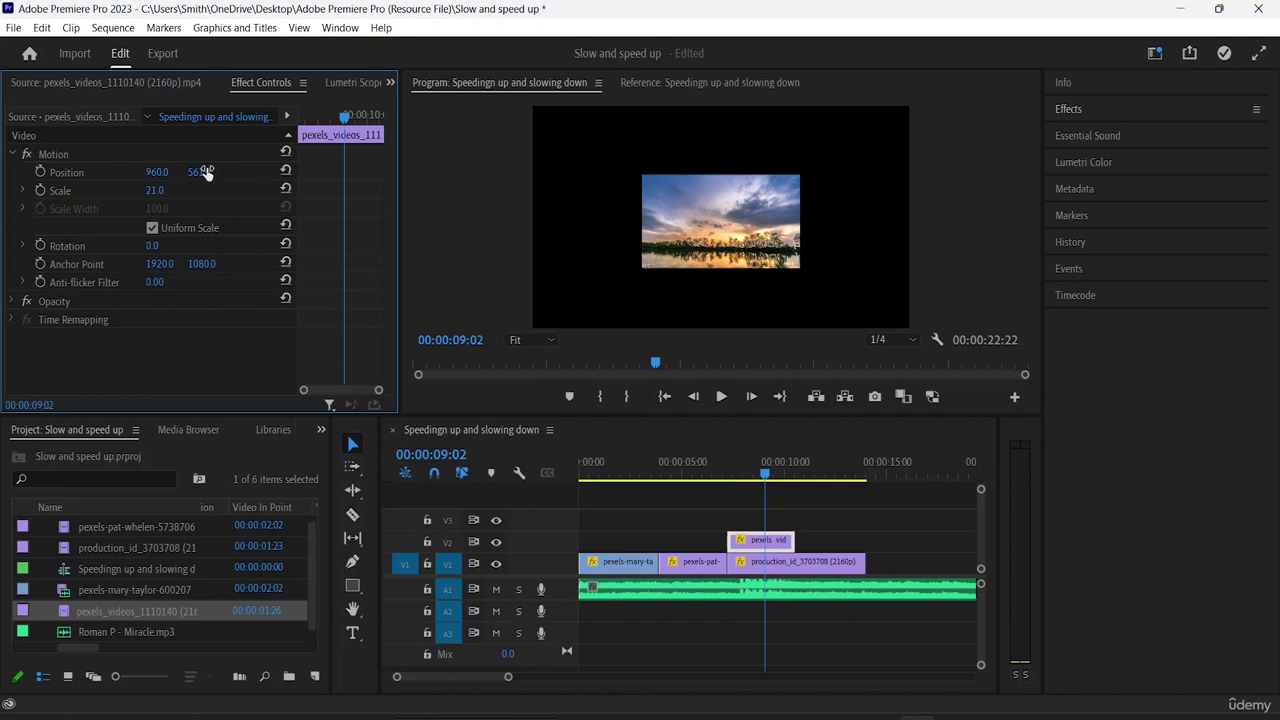
pyautogui.click(147, 177)
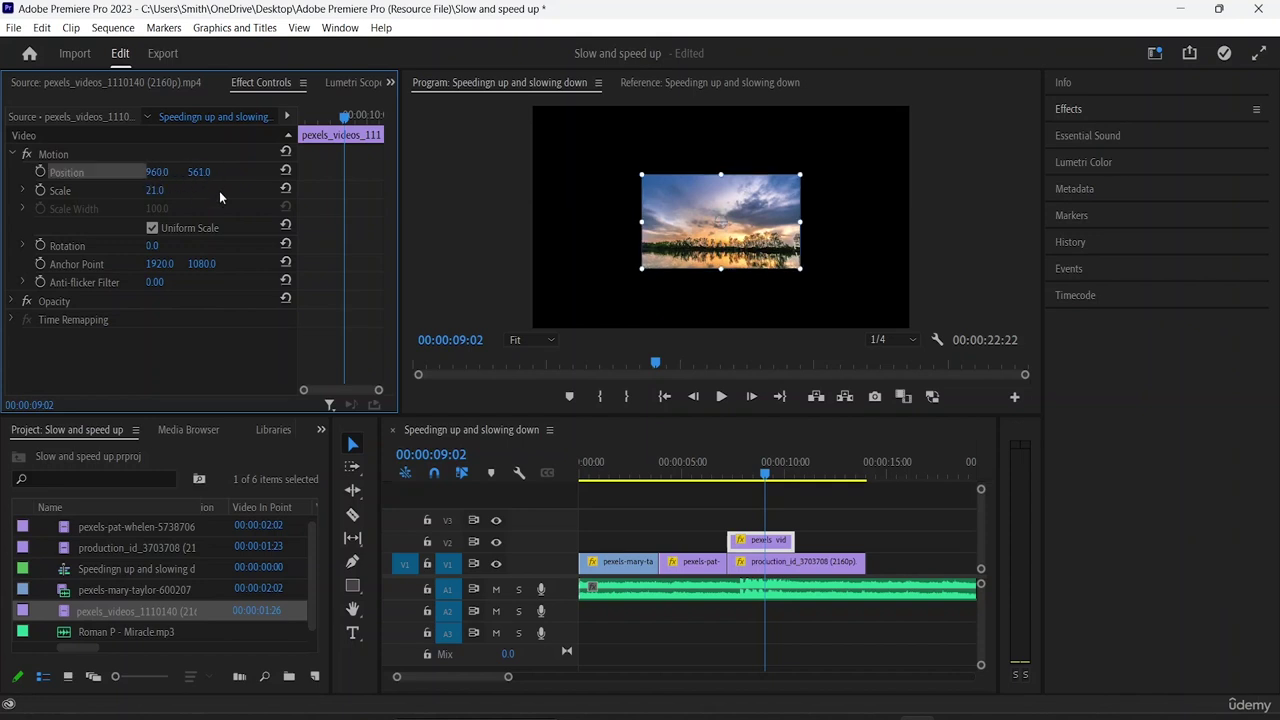
pyautogui.click(162, 171)
pyautogui.click(165, 171)
pyautogui.press('BackSpace')
pyautogui.press('BackSpace')
pyautogui.press('BackSpace')
pyautogui.press('BackSpace')
pyautogui.press('BackSpace')
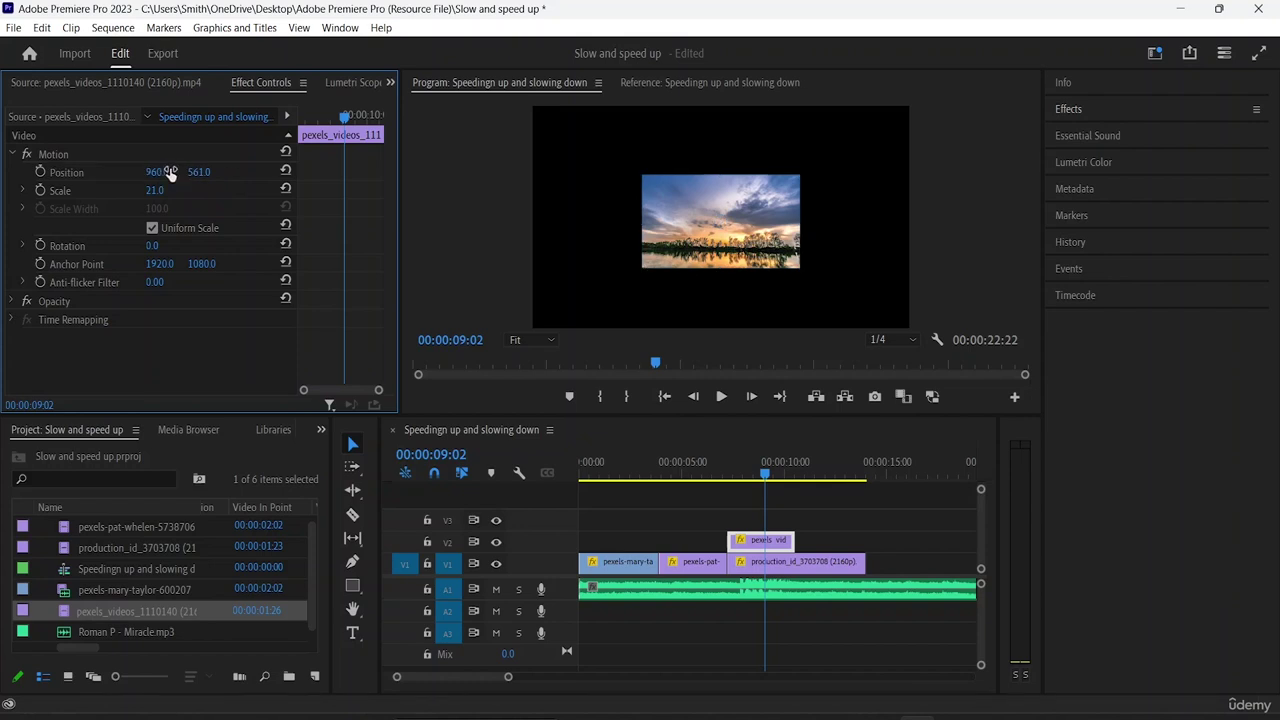
pyautogui.write('998')
pyautogui.press('Return')
pyautogui.moveTo(157, 172); pyautogui.dragTo(540, 172)
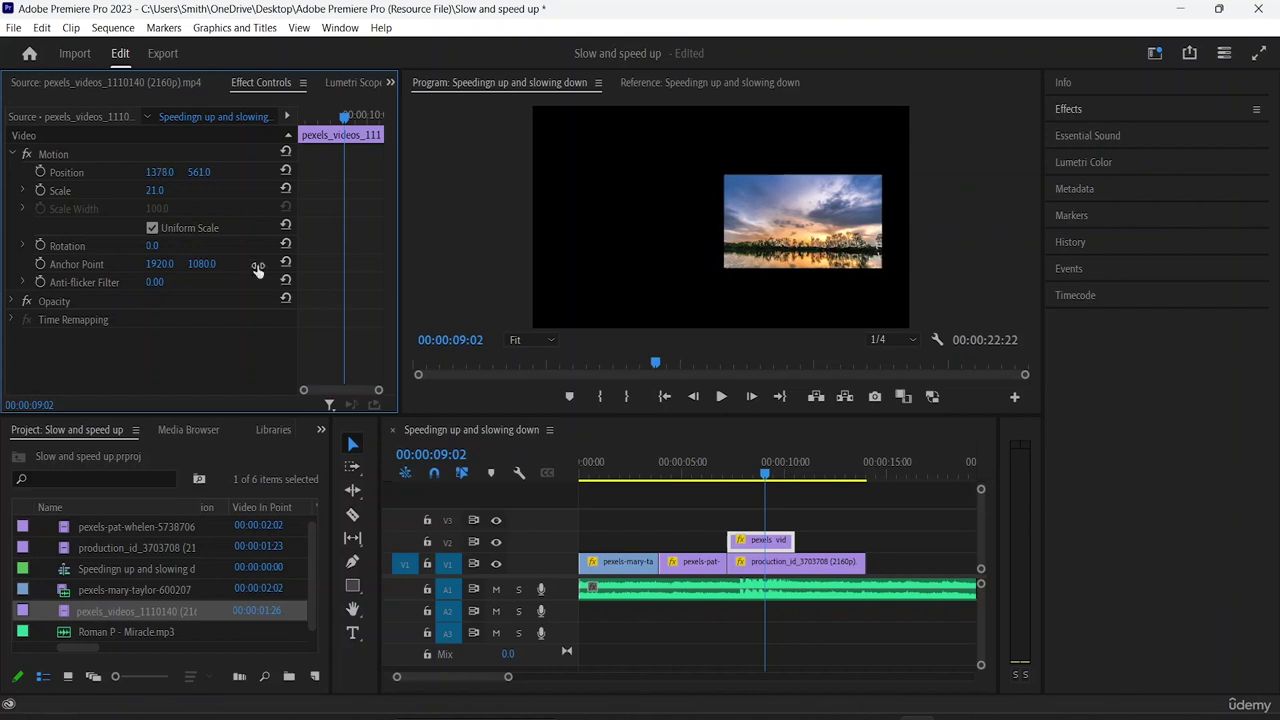
# Set the scale of the third clip on track V1 to 23
pyautogui.click(758, 566)
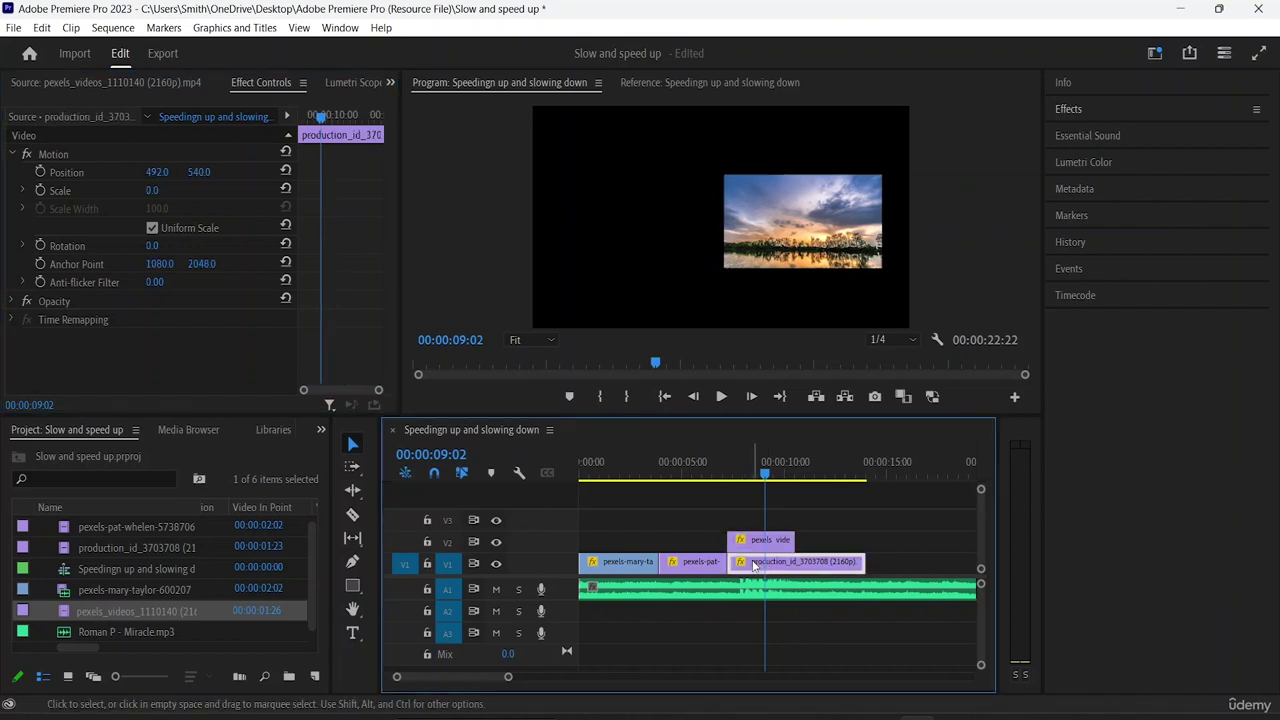
pyautogui.click(154, 191)
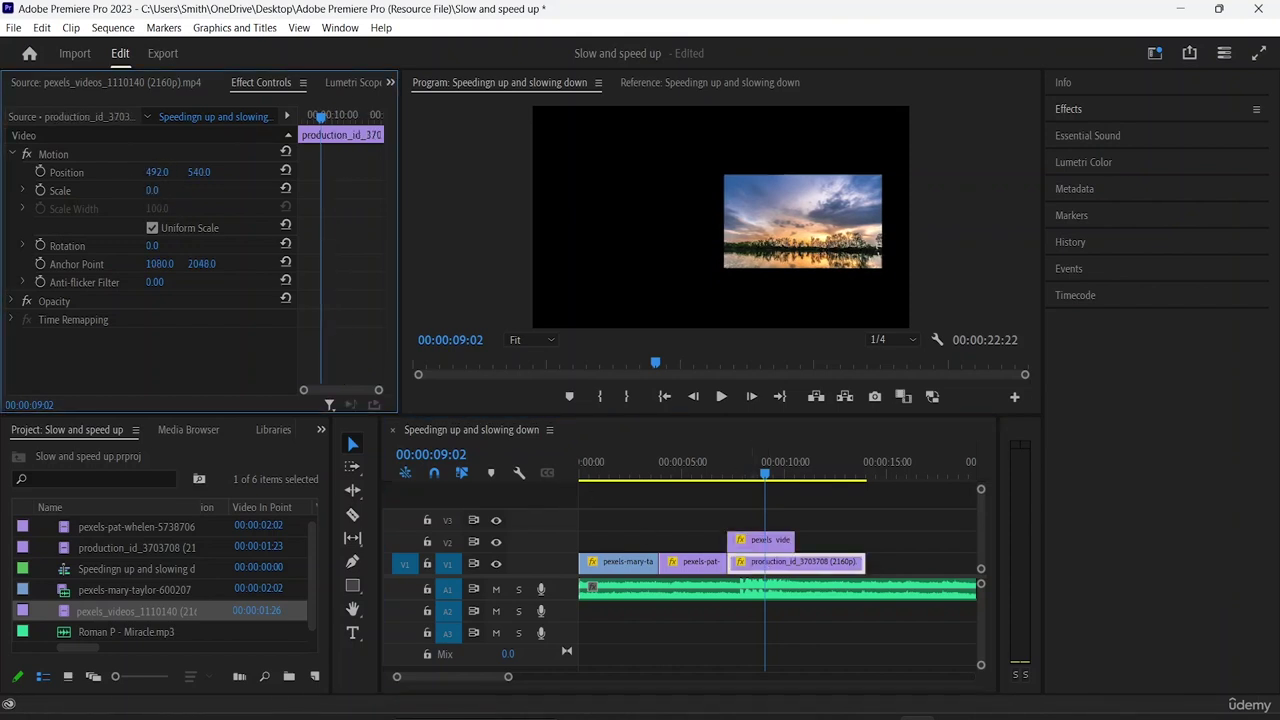
pyautogui.moveTo(154, 191)
pyautogui.mouseDown()
pyautogui.moveTo(234, 191)
pyautogui.moveTo(175, 191)
pyautogui.mouseUp()
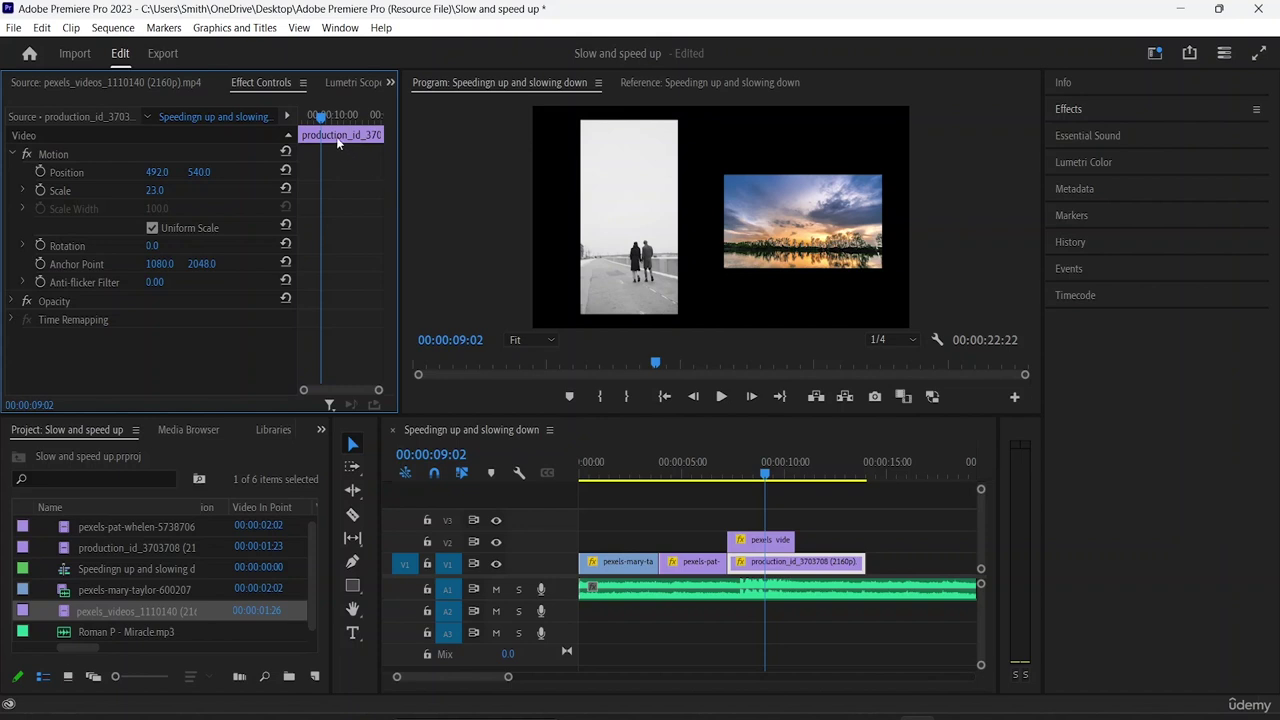
# Keyframe the sunset clip's position at 00:00:09:02, and add a keyframe at 00:00:07:06 with the horizontal position at 2426
pyautogui.click(752, 542)
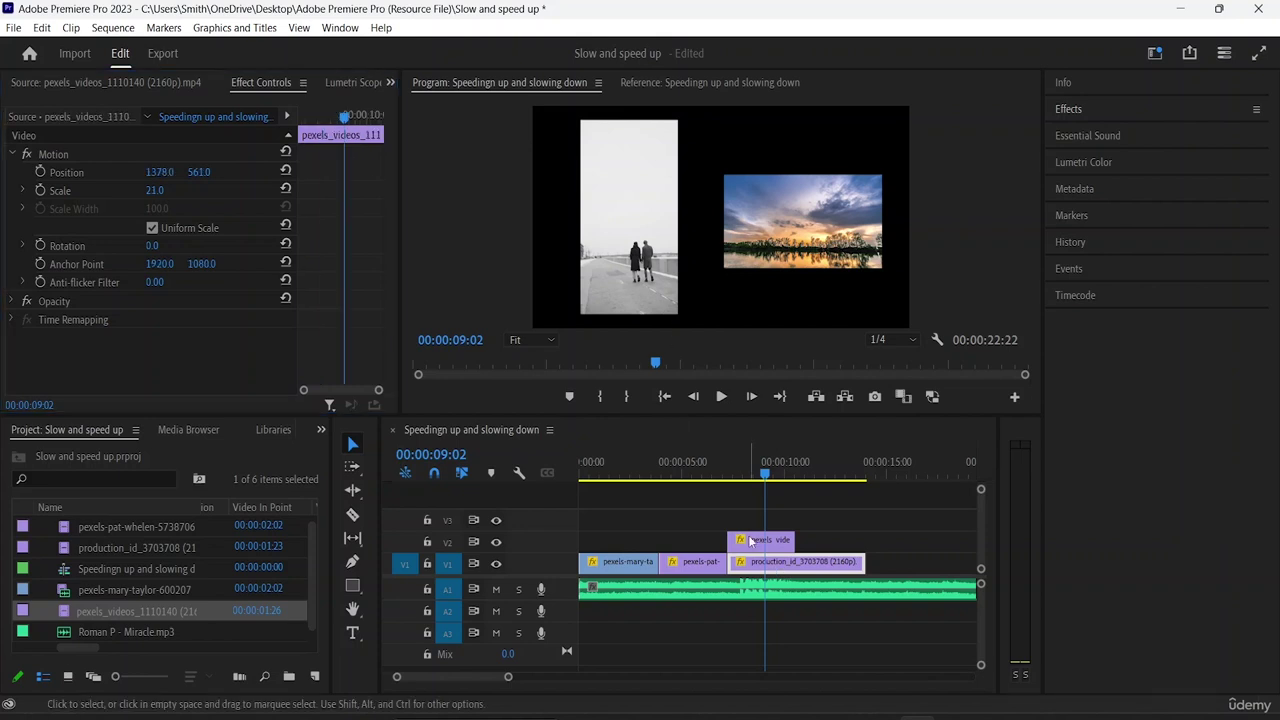
pyautogui.click(827, 257)
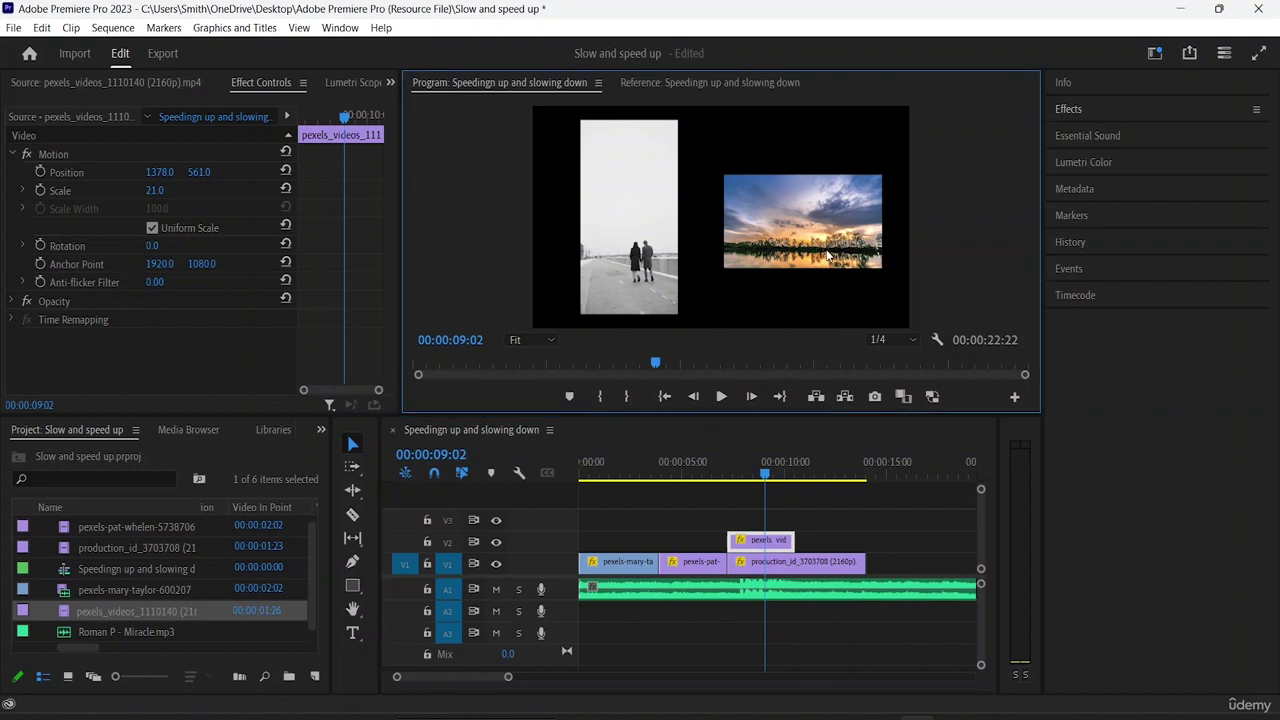
pyautogui.click(827, 257)
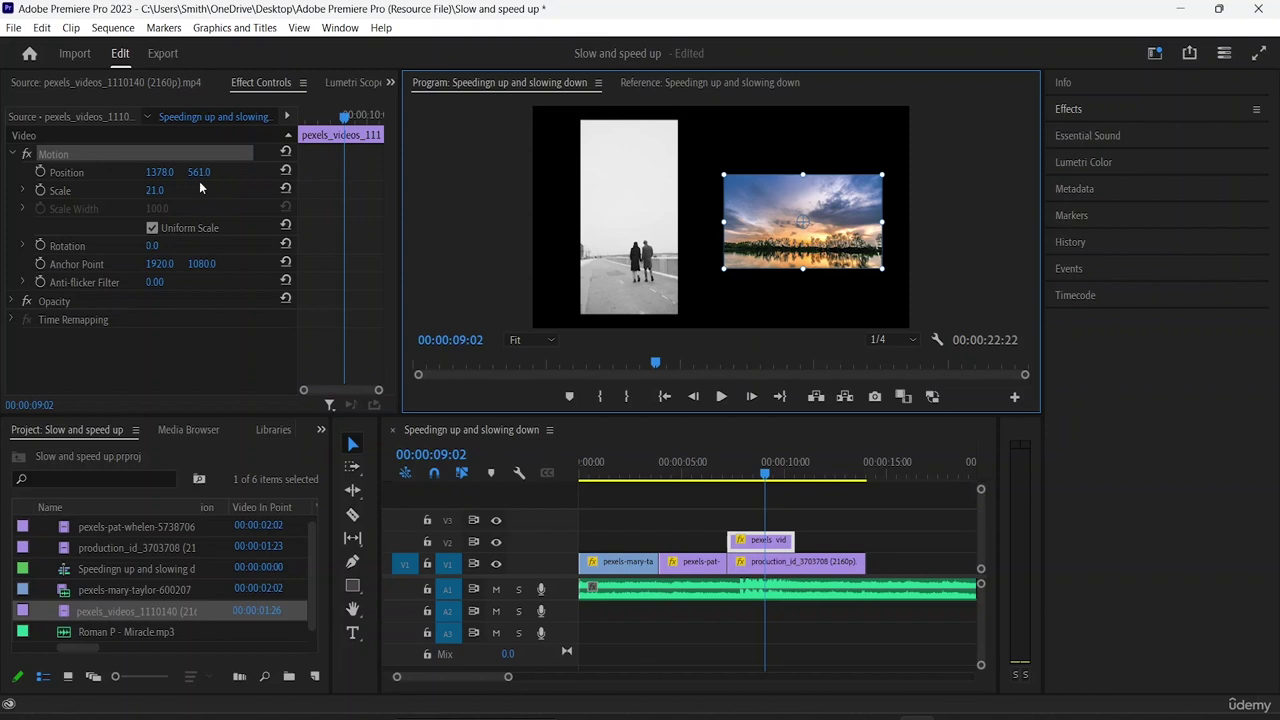
pyautogui.click(40, 172)
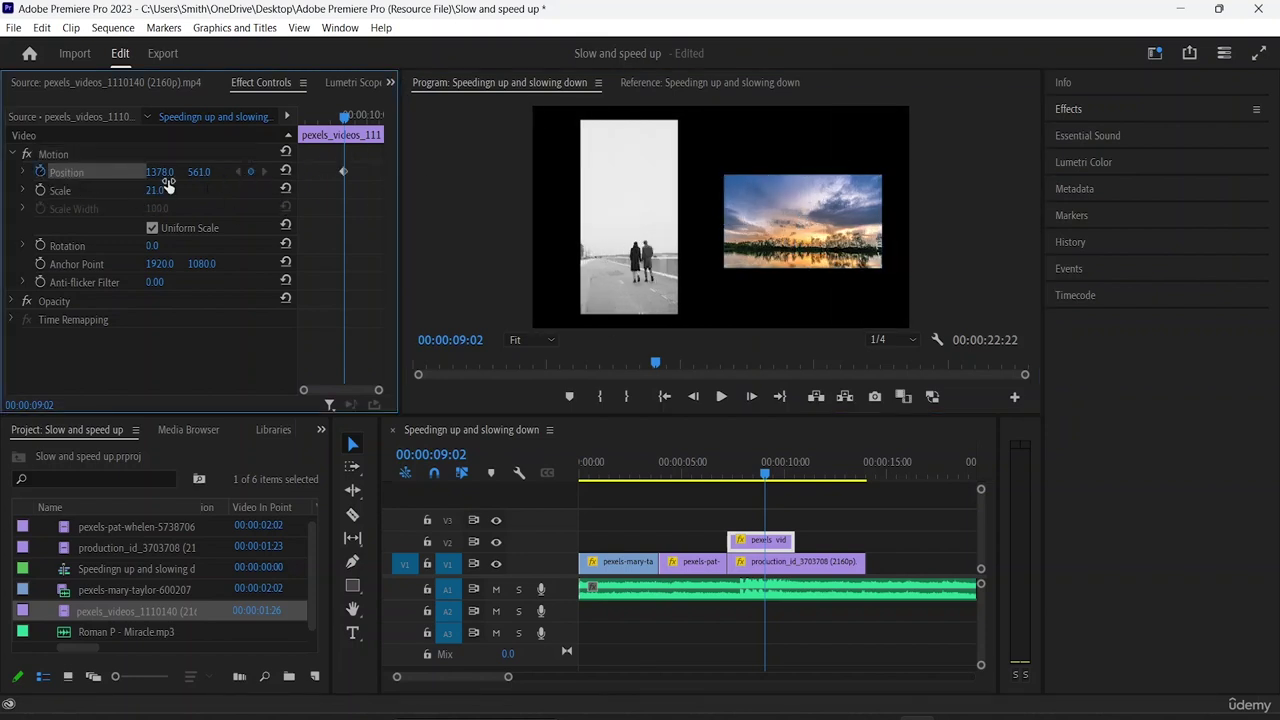
pyautogui.moveTo(344, 116); pyautogui.dragTo(290, 120)
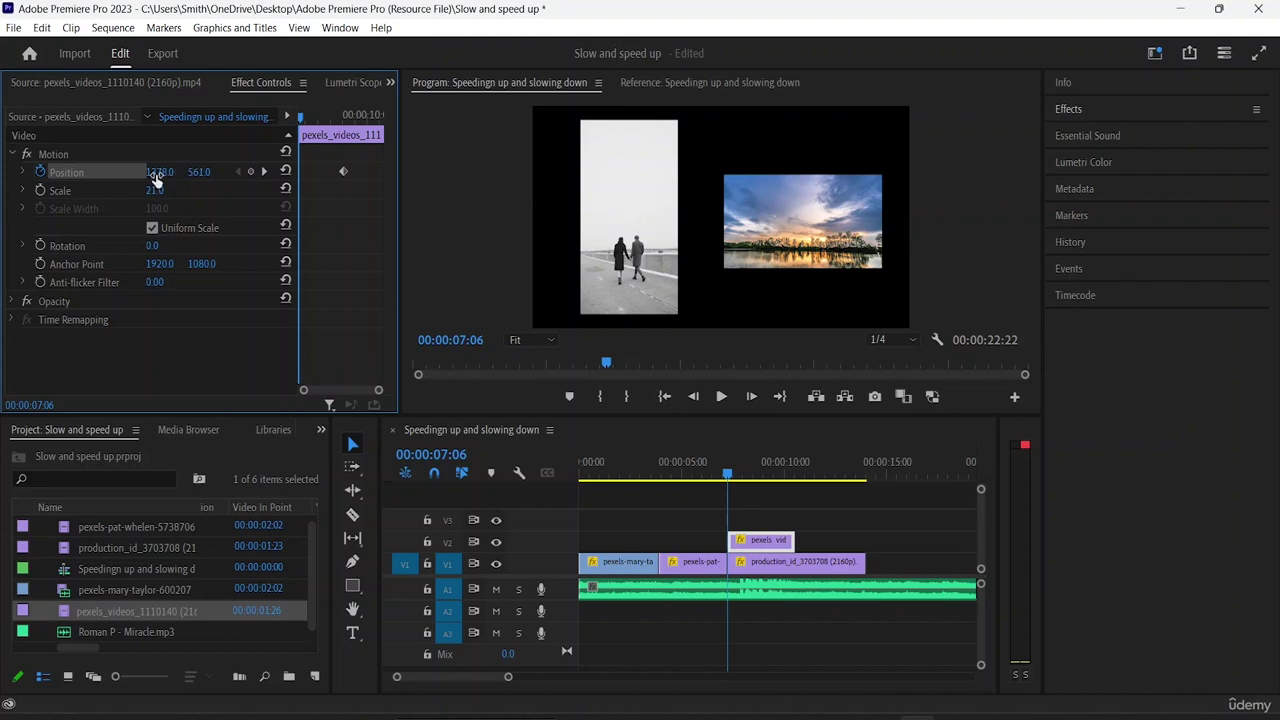
pyautogui.moveTo(156, 175); pyautogui.dragTo(674, 175)
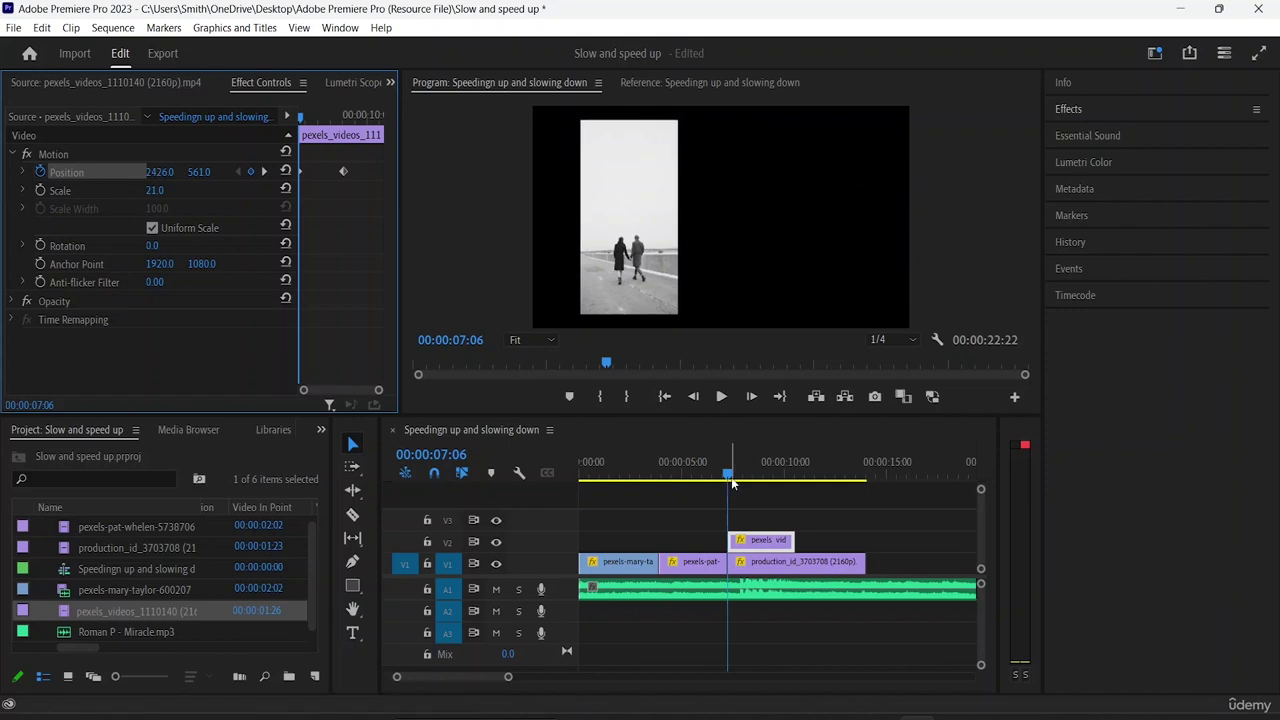
# Play the sequence from 00:00:06:17 to 00:00:10:14 to review the sunset clip's slide-in animation
pyautogui.moveTo(728, 487)
pyautogui.mouseDown()
pyautogui.moveTo(654, 485)
pyautogui.moveTo(712, 499)
pyautogui.mouseUp()
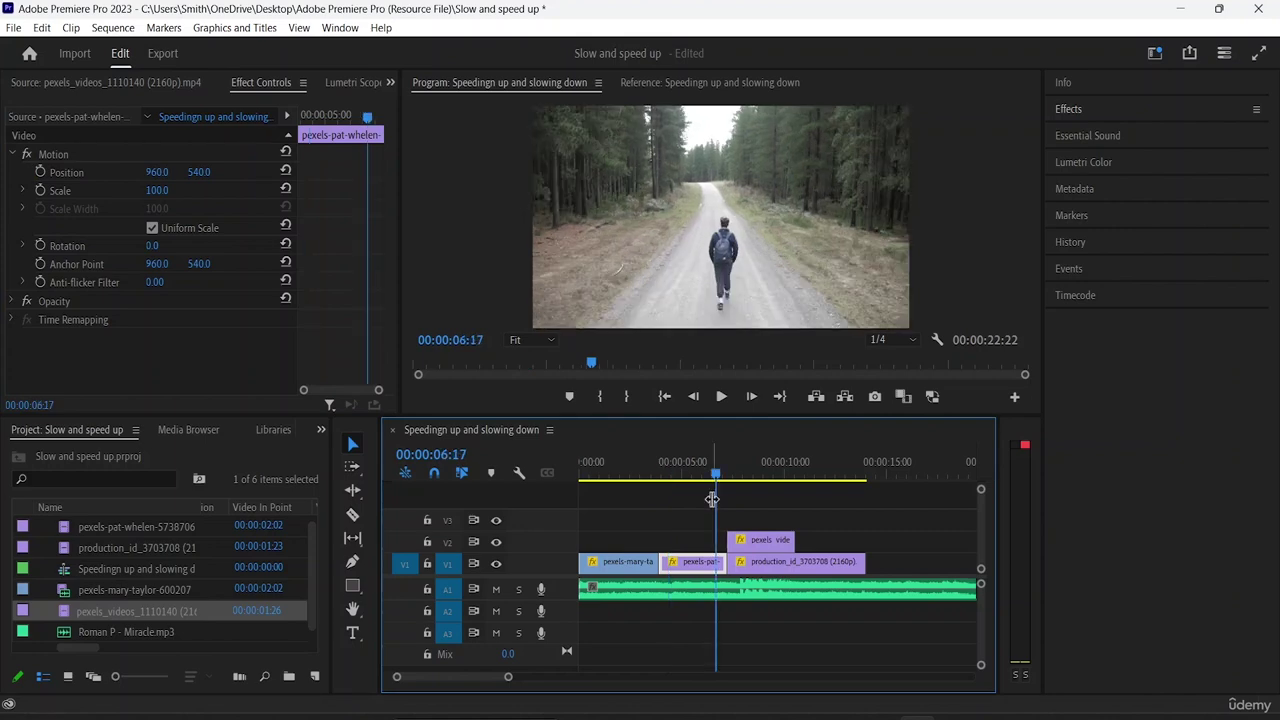
pyautogui.press('space')
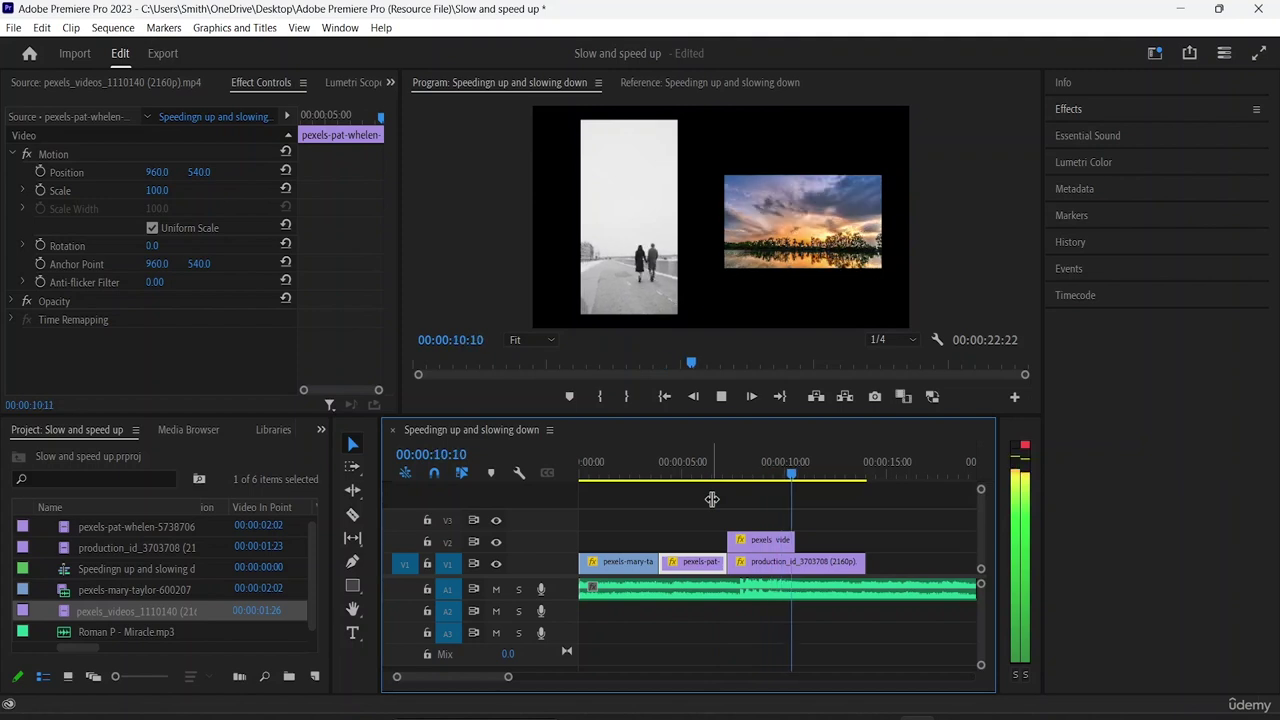
pyautogui.press('space')
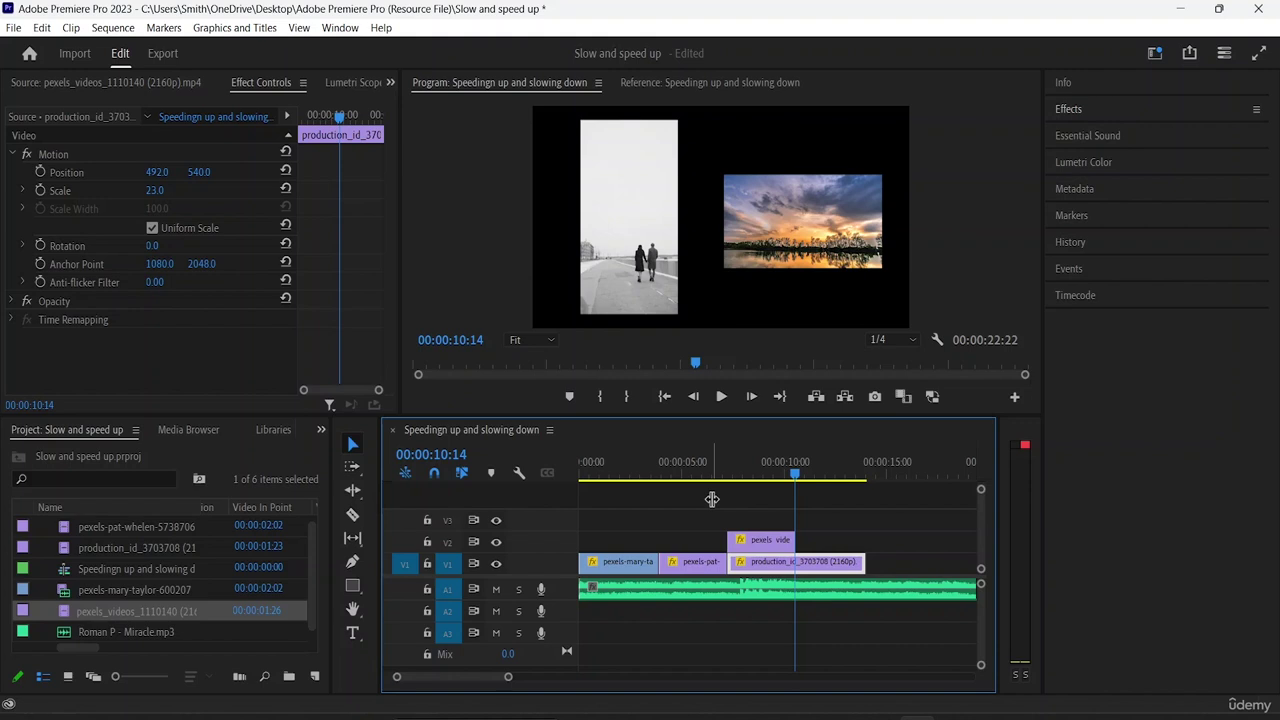
# Add the Angled Image Caption template to track V3 above the sunset clip and trim its end to match that clip
pyautogui.click(614, 570)
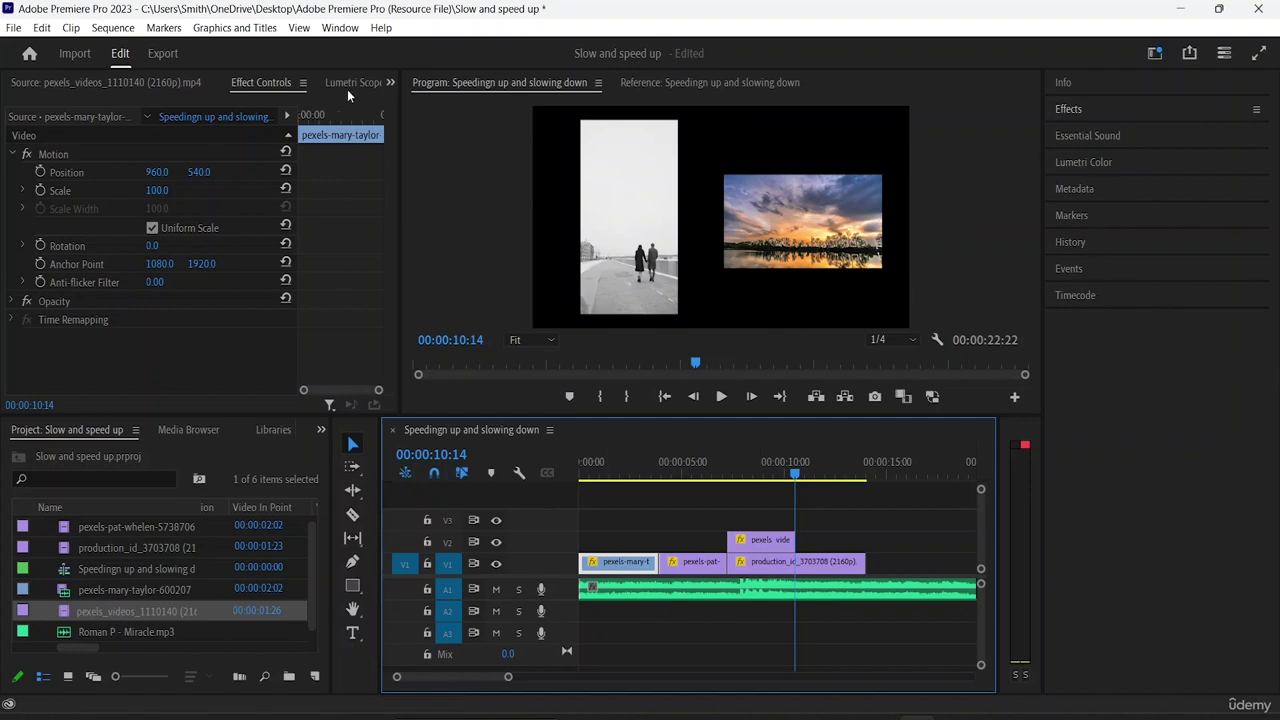
pyautogui.click(392, 84)
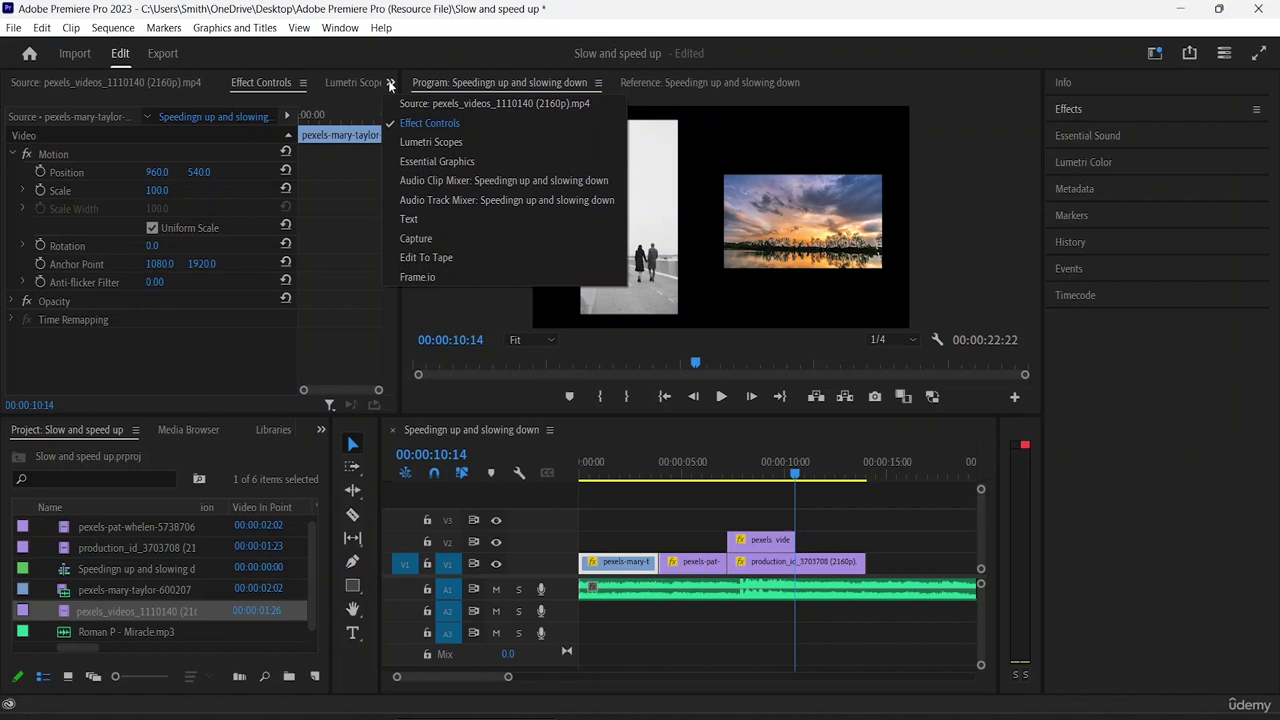
pyautogui.click(429, 163)
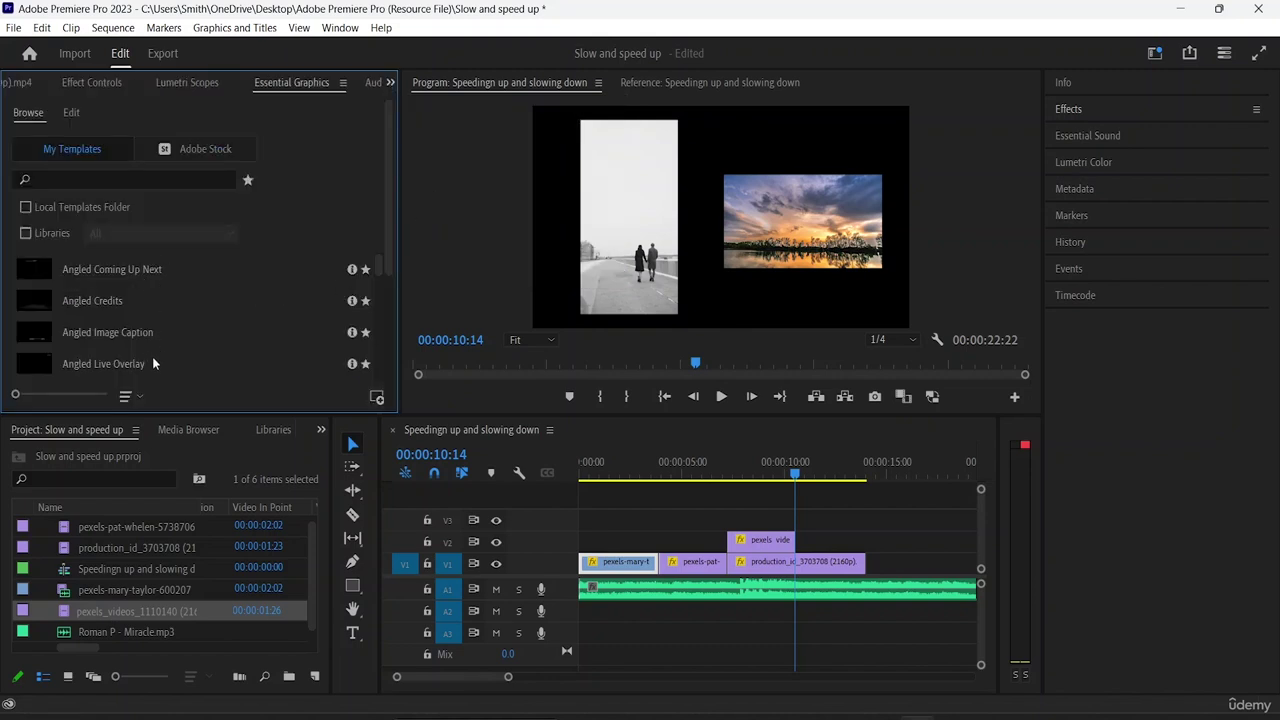
pyautogui.moveTo(15, 399); pyautogui.dragTo(48, 402)
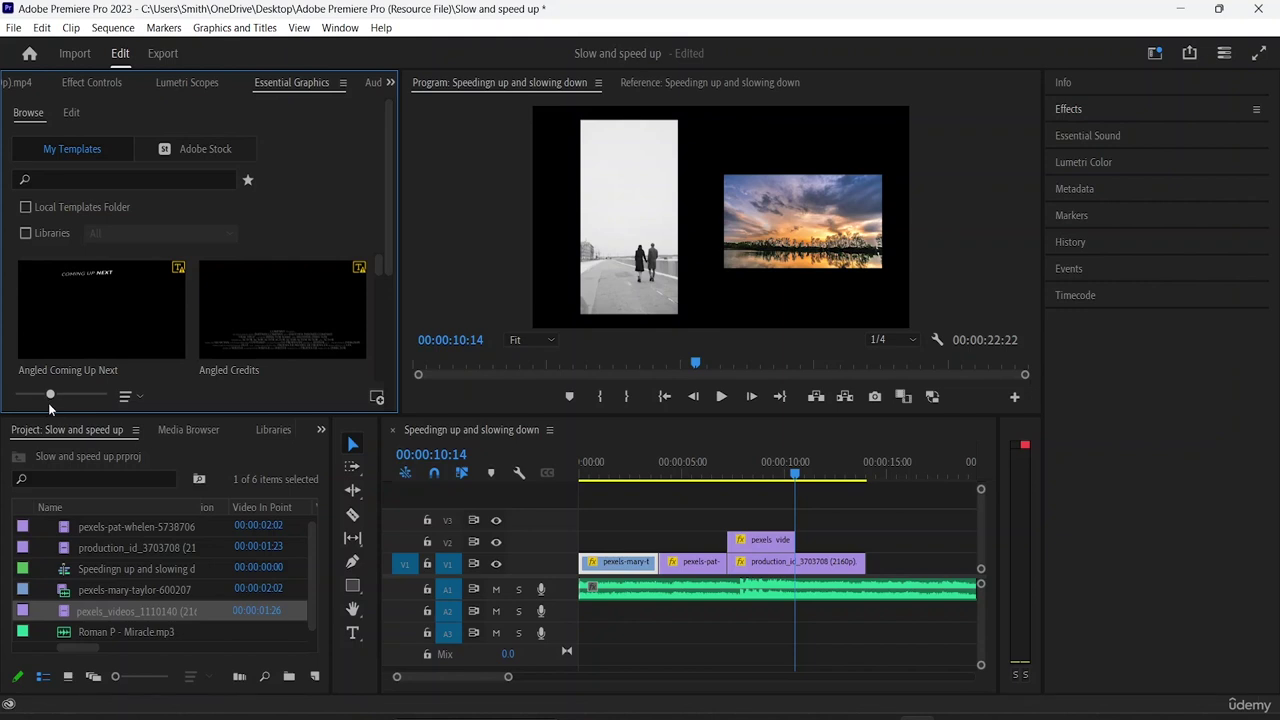
pyautogui.scroll(-1, 265, 272)
pyautogui.scroll(-3, 258, 290)
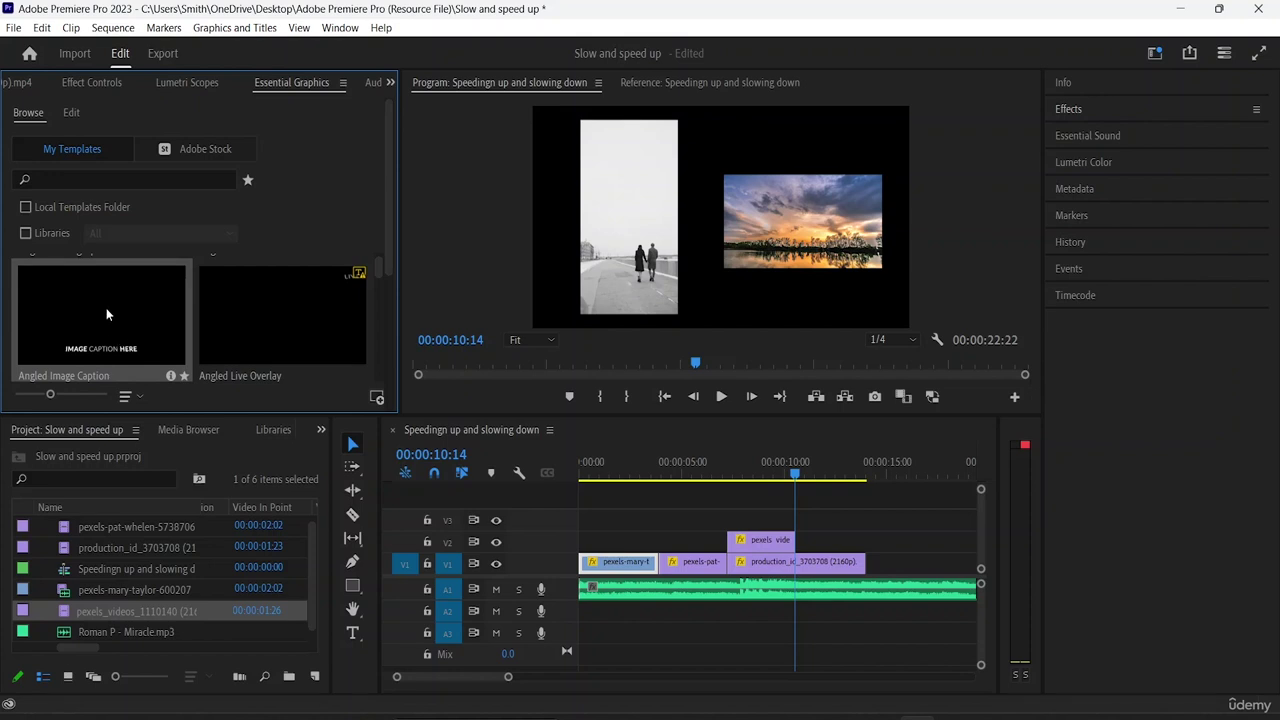
pyautogui.moveTo(103, 305); pyautogui.dragTo(738, 524)
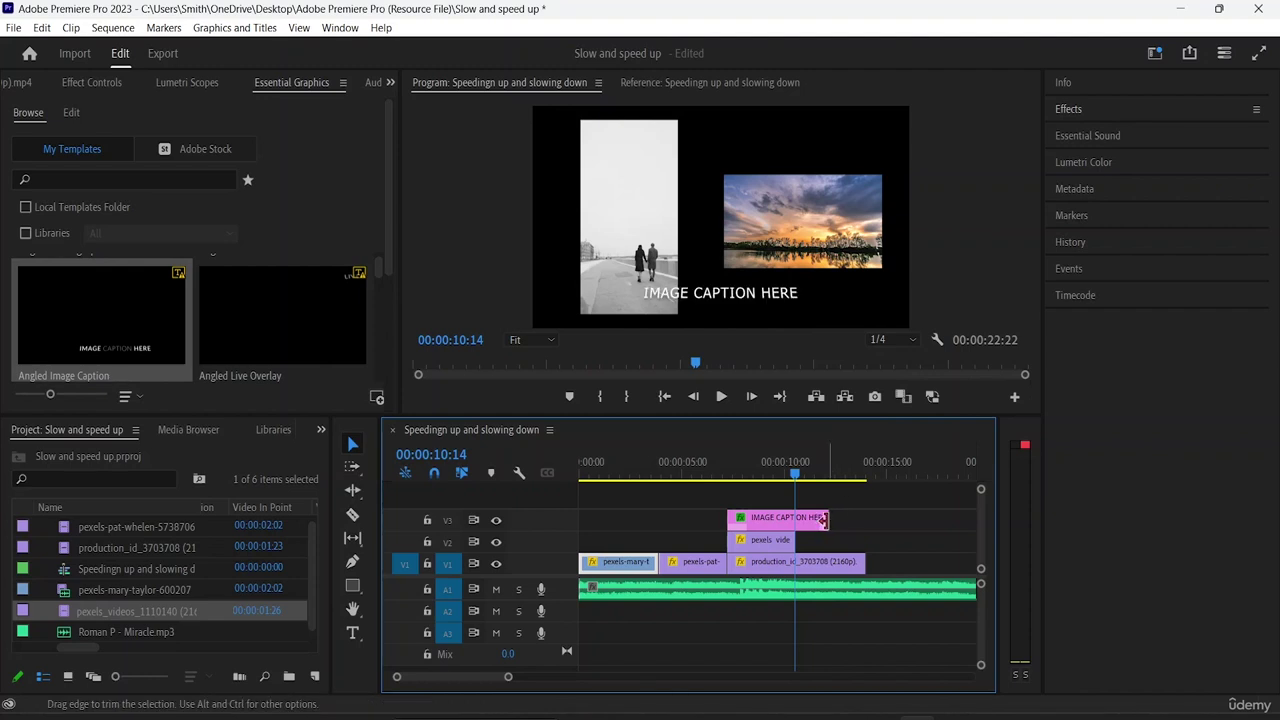
pyautogui.moveTo(820, 521); pyautogui.dragTo(794, 521)
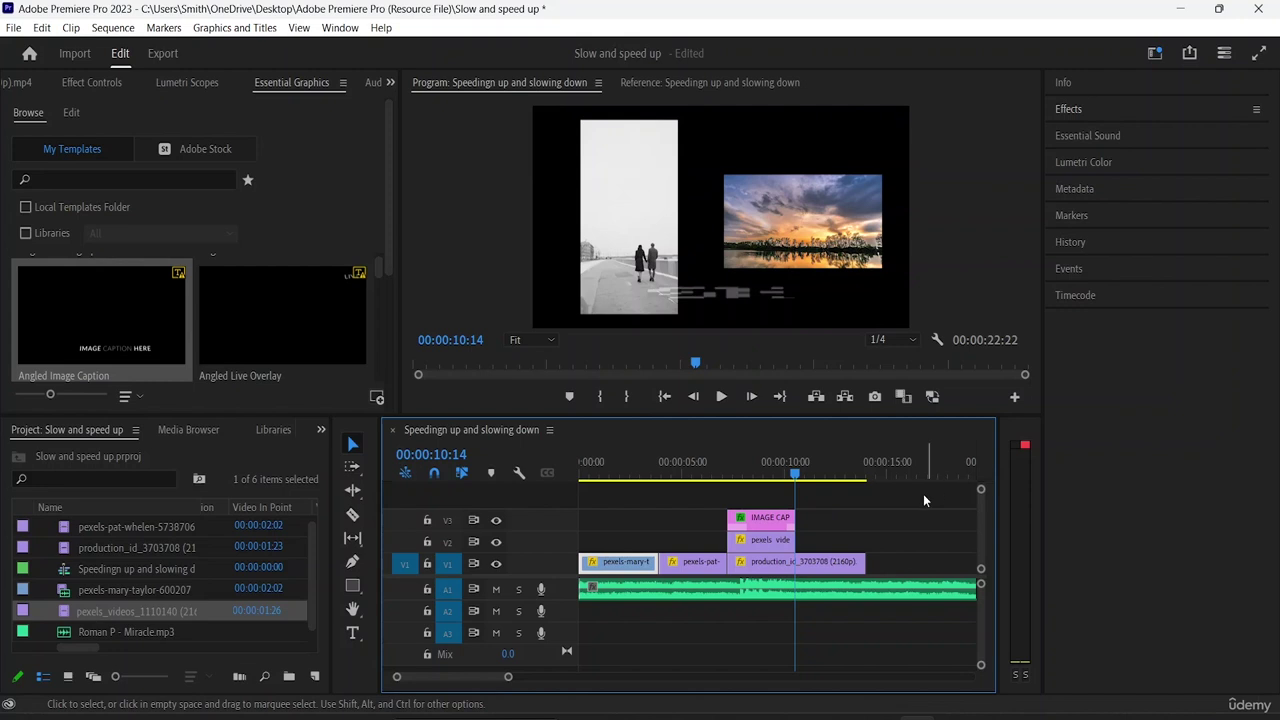
# Change the caption text on track V3 to "THE GOOD OLD DAYS" and move it above the sunset clip, to position 1385.4, -968.0
pyautogui.click(760, 524)
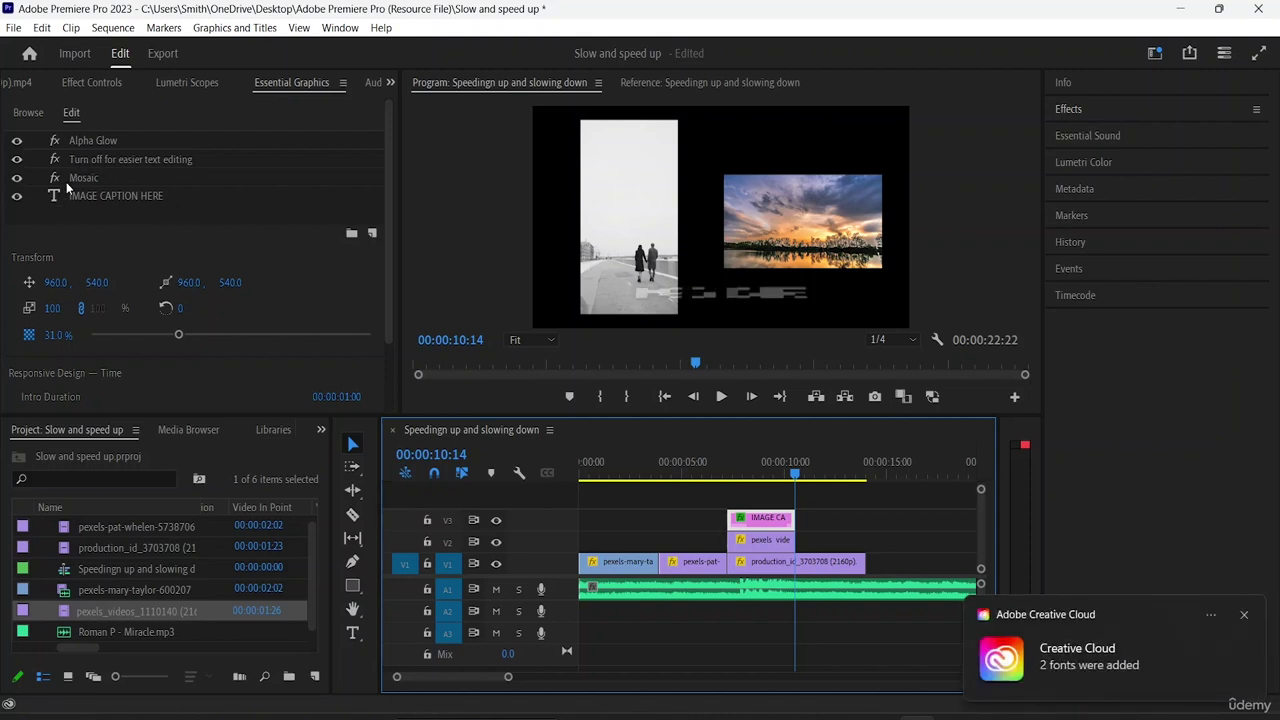
pyautogui.click(116, 195)
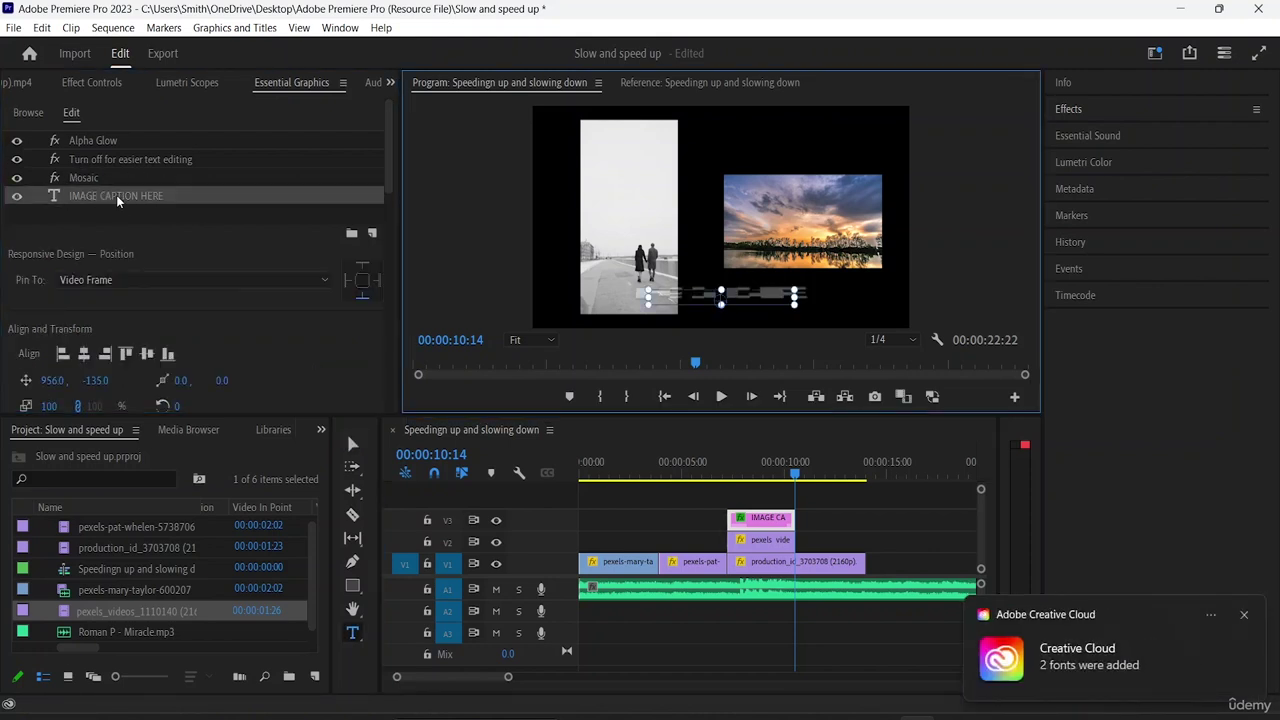
pyautogui.click(113, 195)
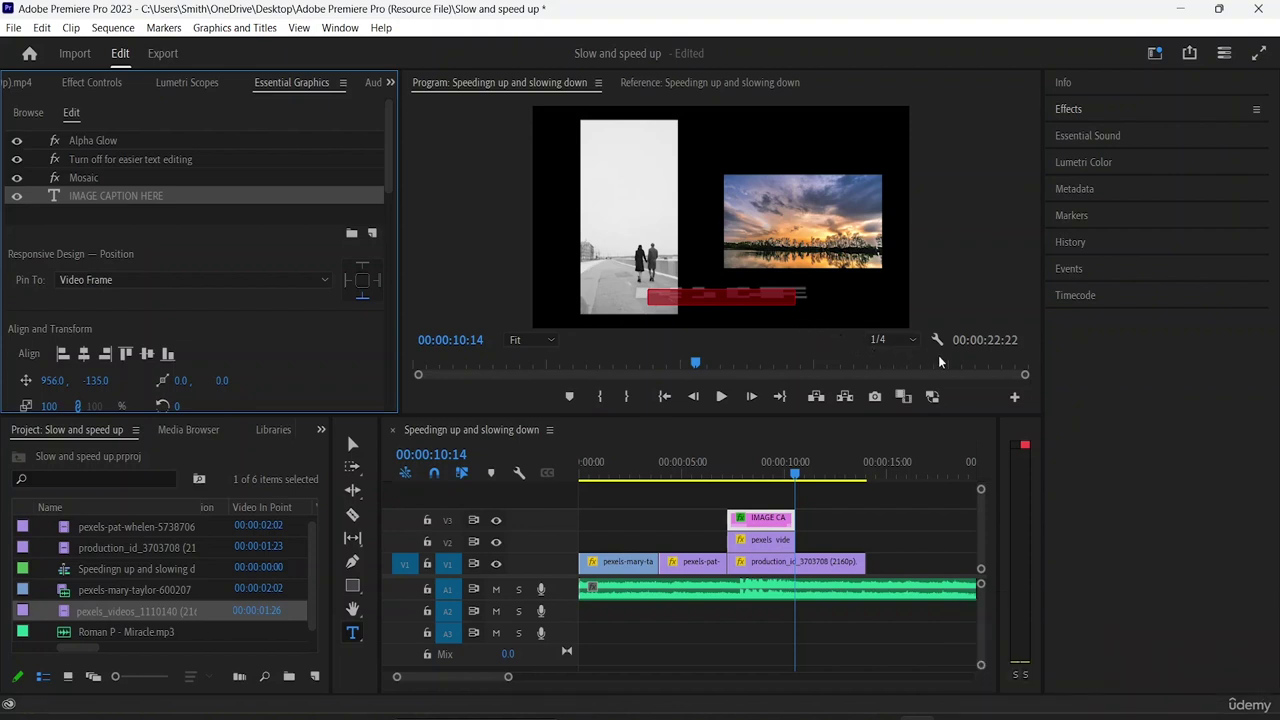
pyautogui.press('BackSpace')
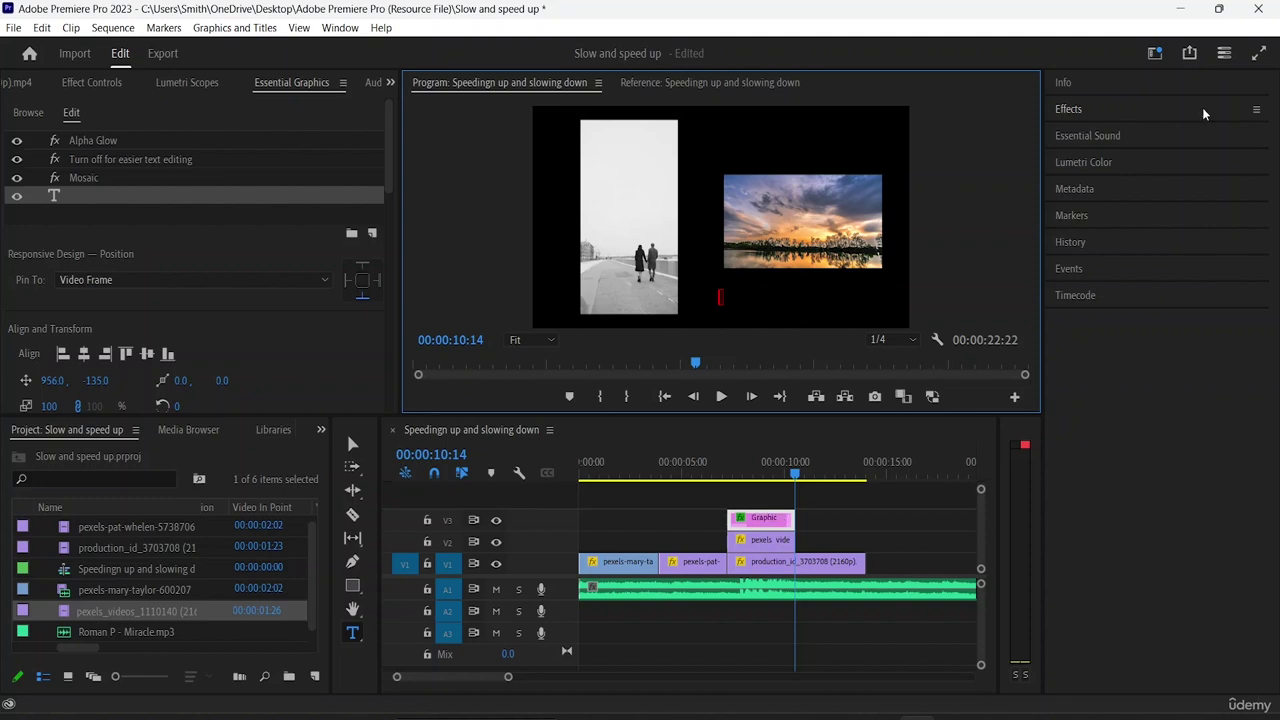
pyautogui.write('THE GOOD OLD')
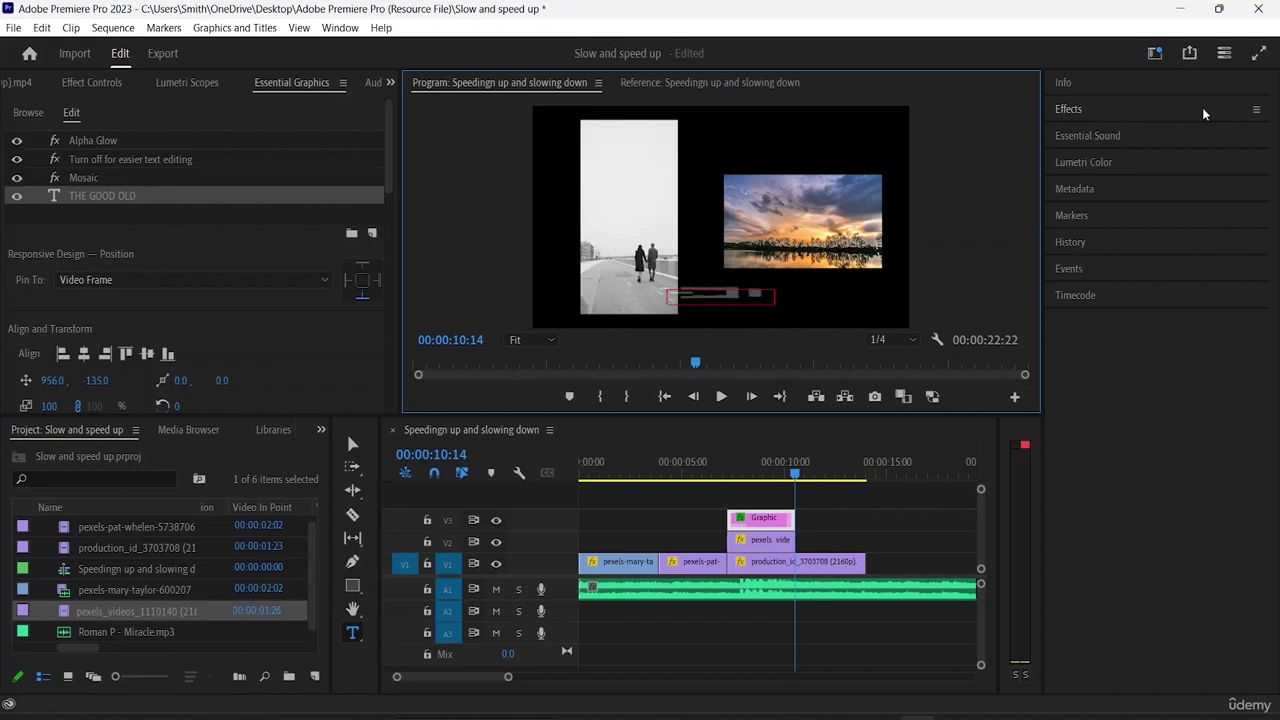
pyautogui.write(' DAYS')
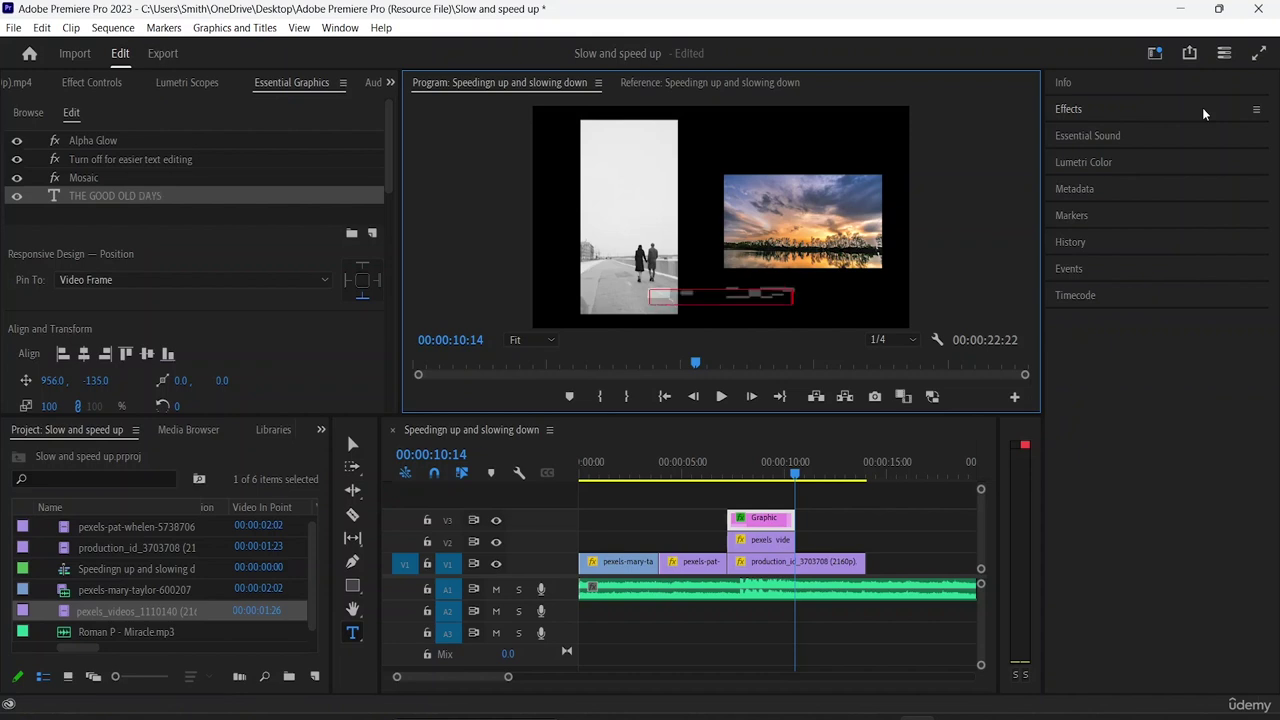
pyautogui.click(352, 443)
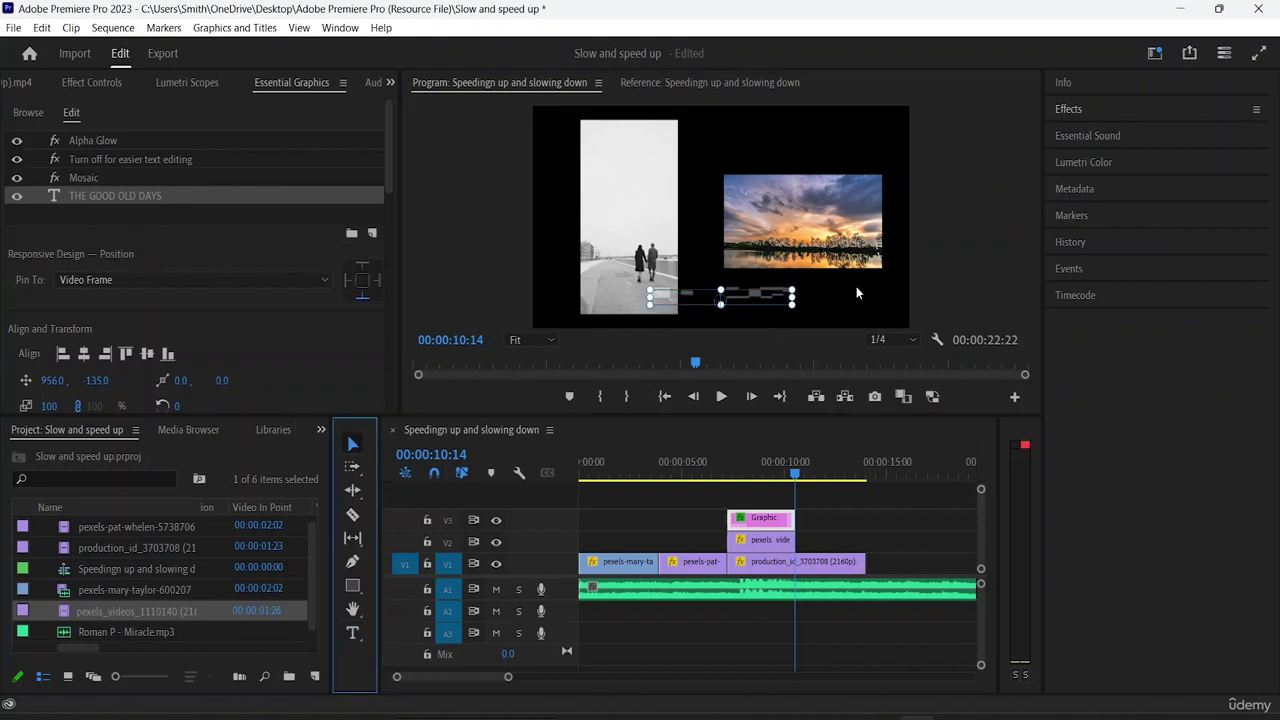
pyautogui.moveTo(756, 290); pyautogui.dragTo(839, 126)
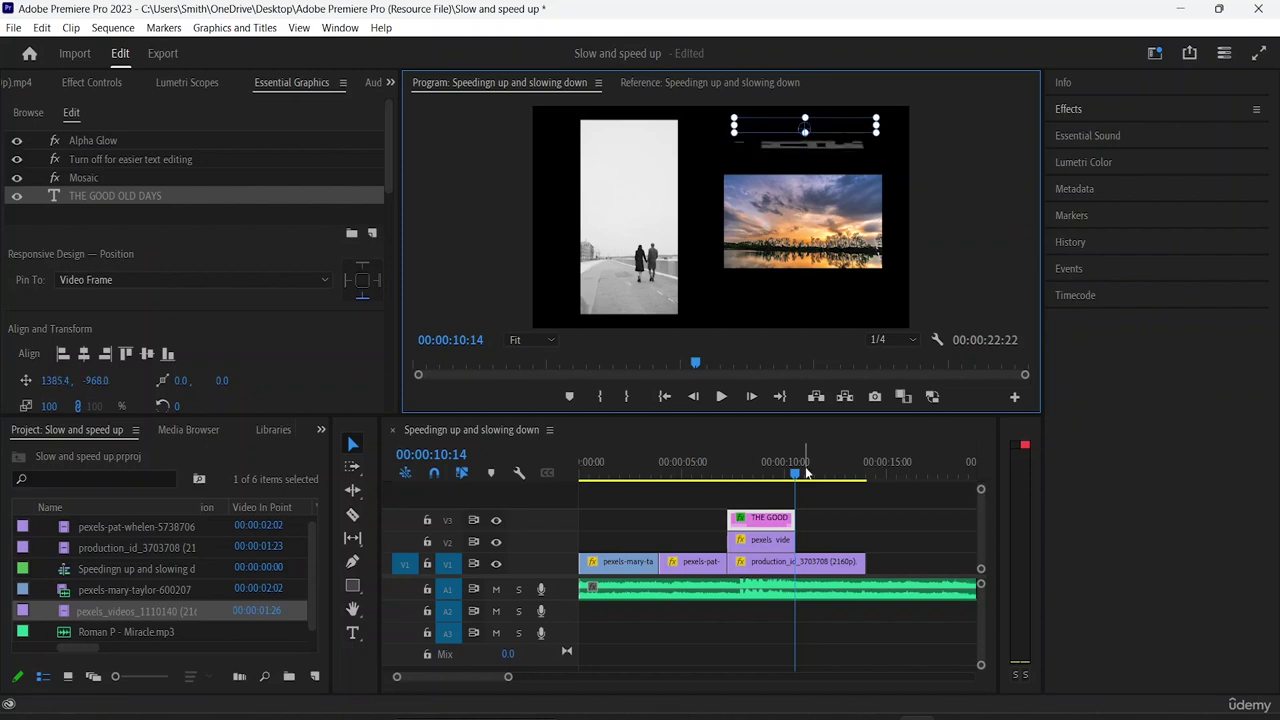
# Play the sequence from just before the split-screen shot to 00:00:11:05 to review the caption animation, and return the playhead to the start
pyautogui.moveTo(806, 473); pyautogui.dragTo(702, 480)
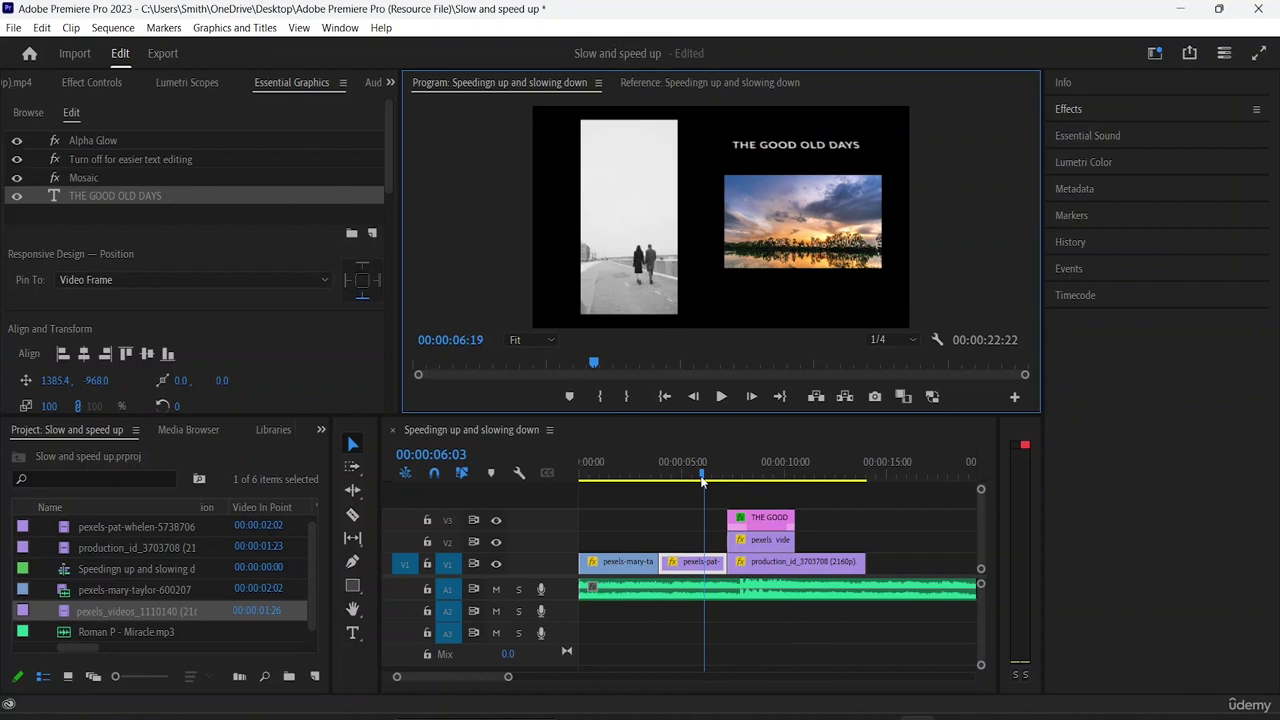
pyautogui.moveTo(702, 480); pyautogui.dragTo(716, 484)
pyautogui.press('space')
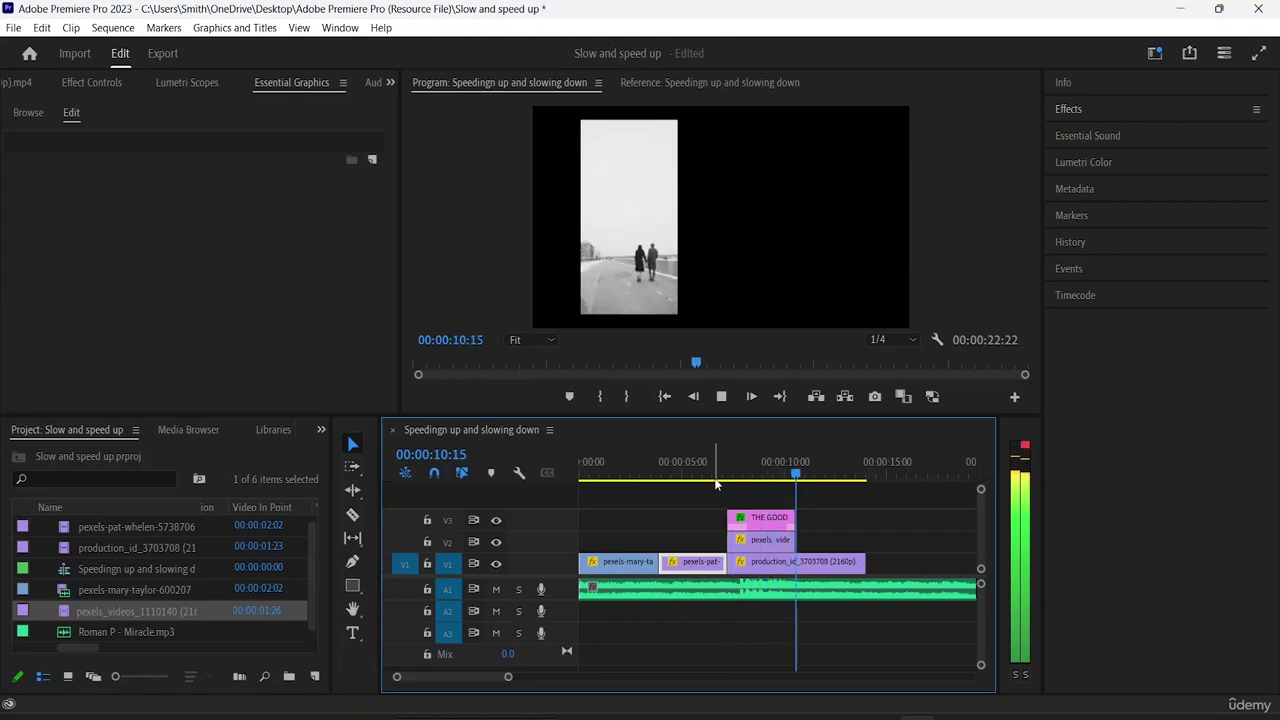
pyautogui.press('space')
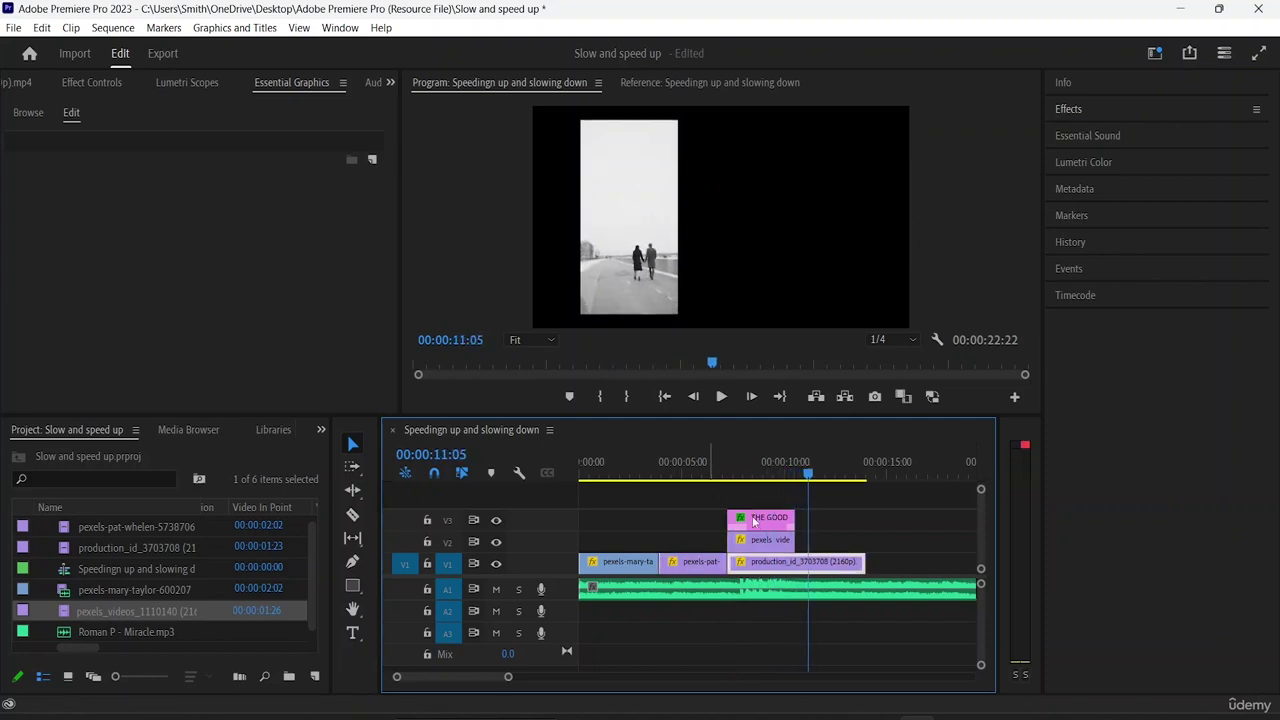
pyautogui.click(734, 484)
pyautogui.moveTo(700, 485); pyautogui.dragTo(557, 490)
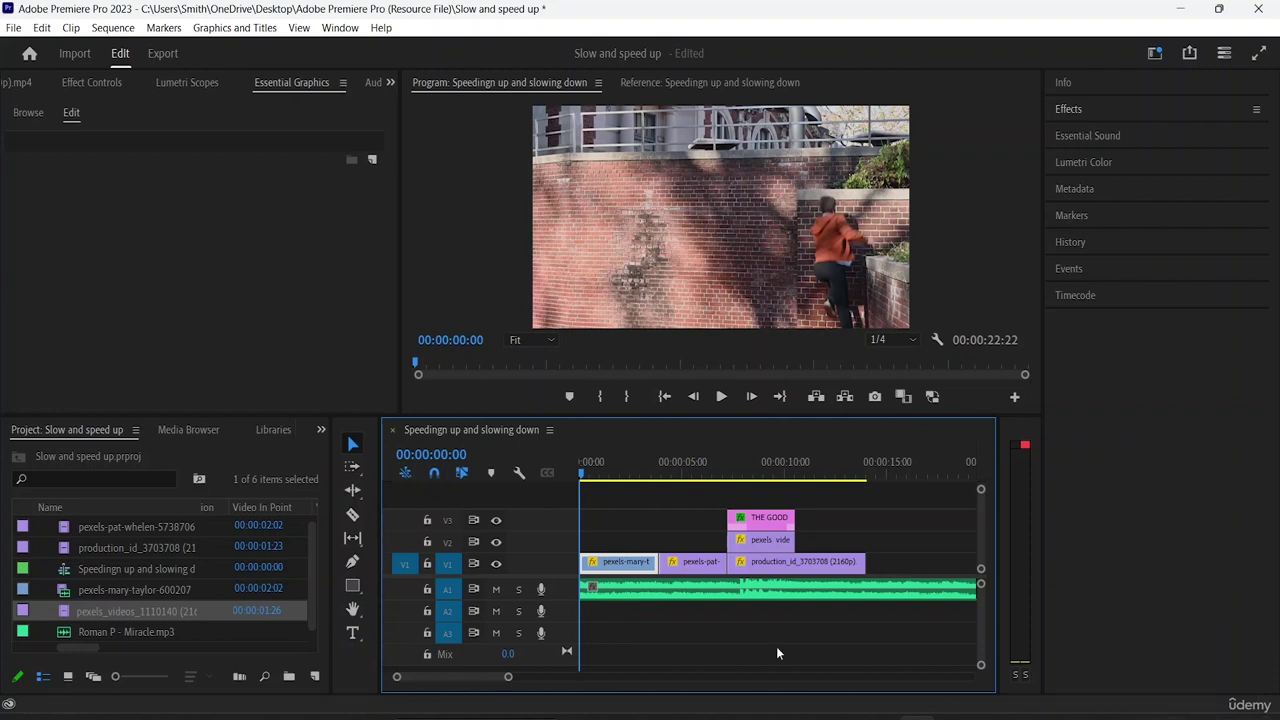
# Set the speed of the third clip on track V1 to 150%
pyautogui.click(675, 566)
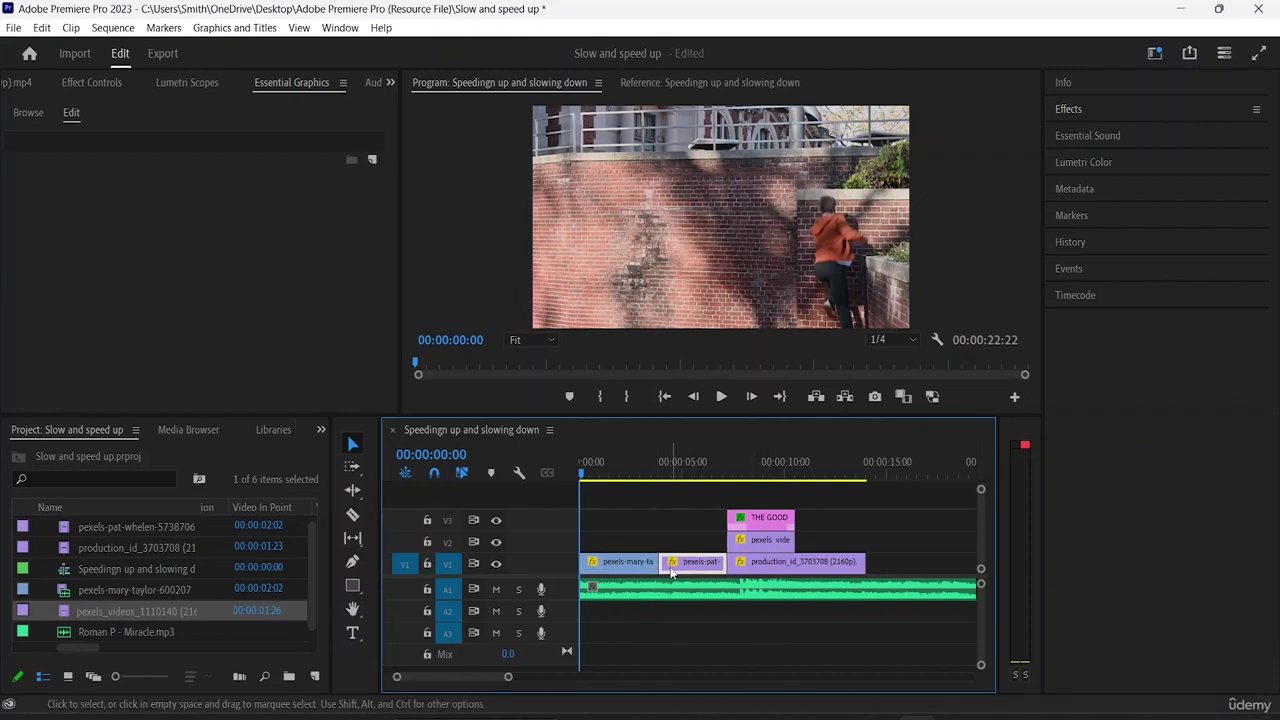
pyautogui.click(621, 565)
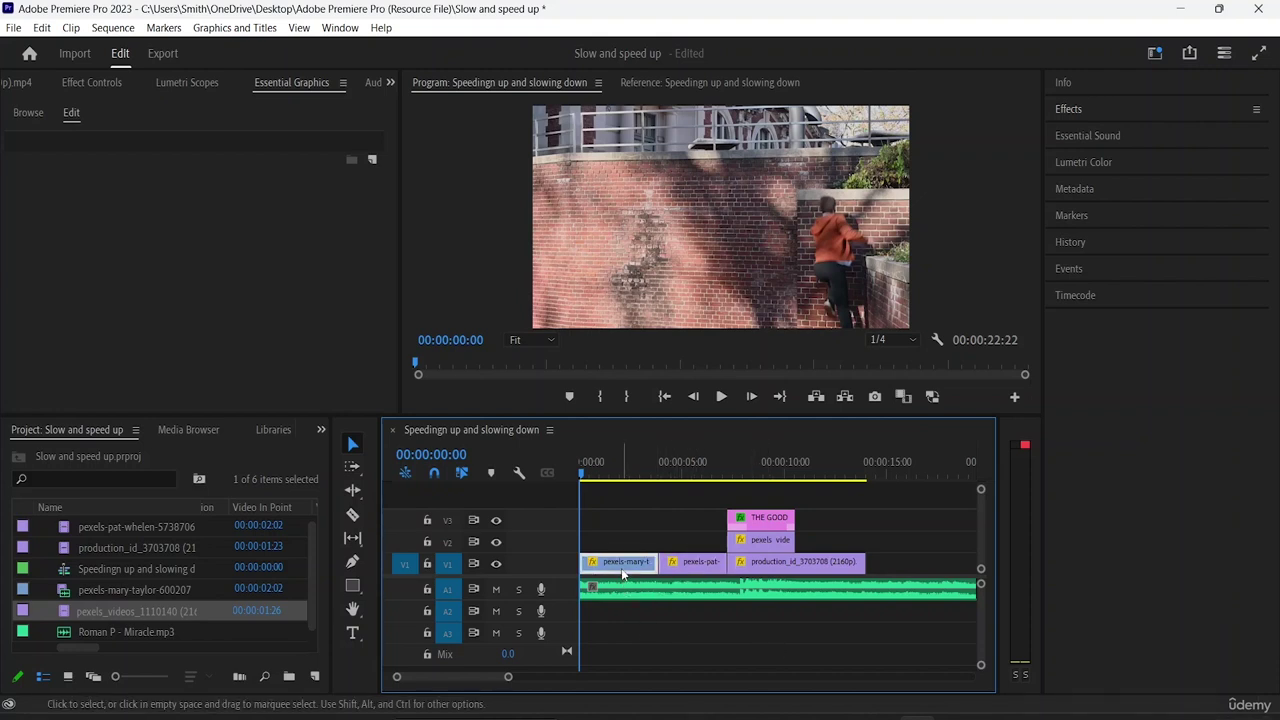
pyautogui.click(772, 568)
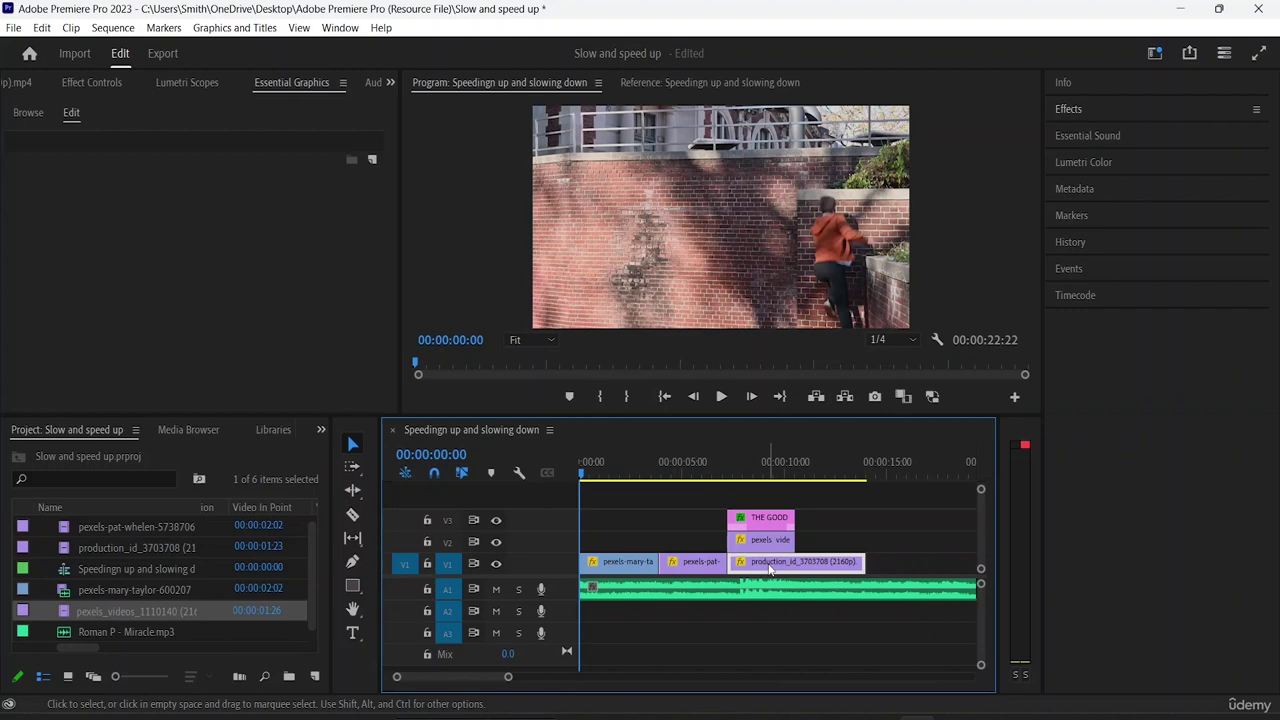
pyautogui.rightClick(772, 568)
pyautogui.click(836, 511)
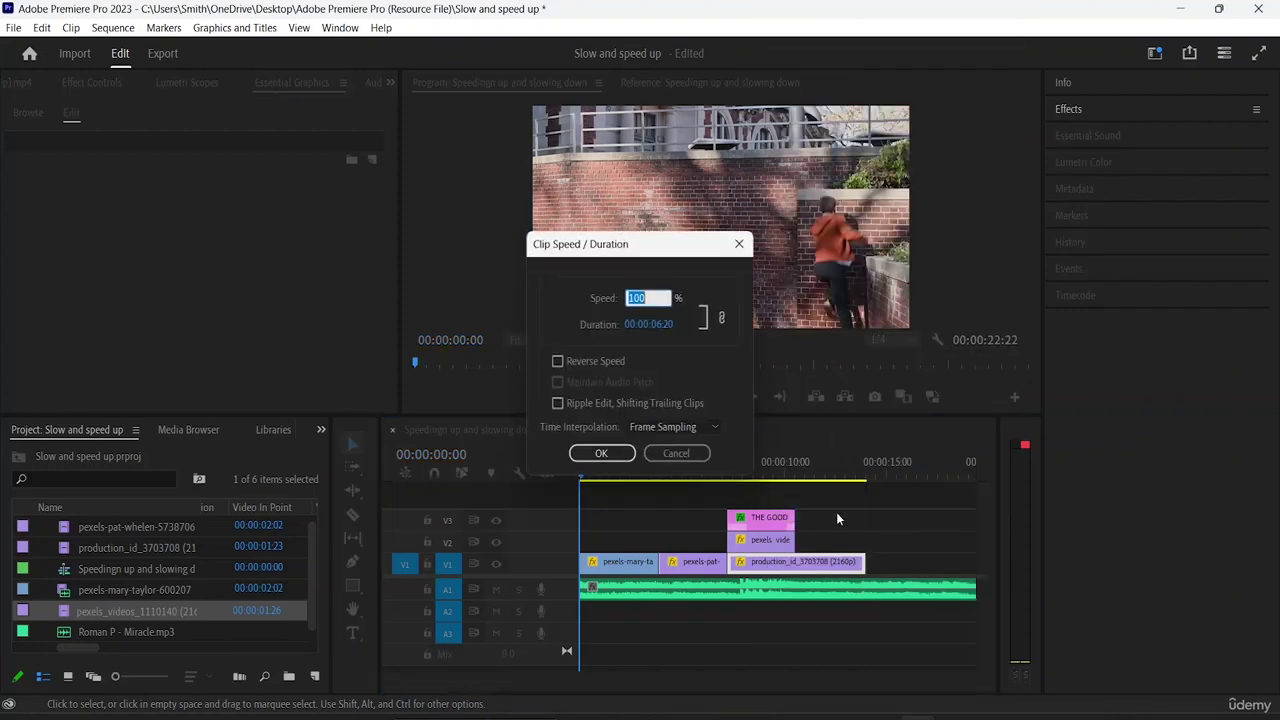
pyautogui.click(659, 298)
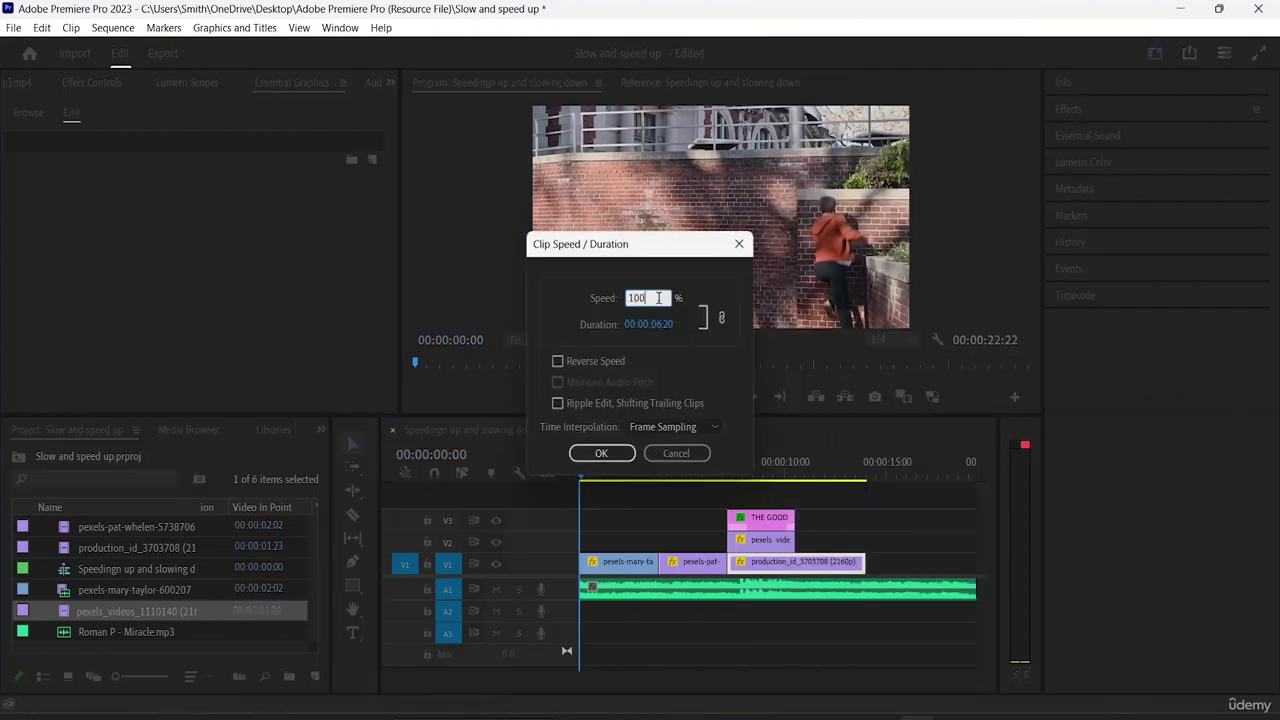
pyautogui.press('BackSpace')
pyautogui.press('BackSpace')
pyautogui.write('50')
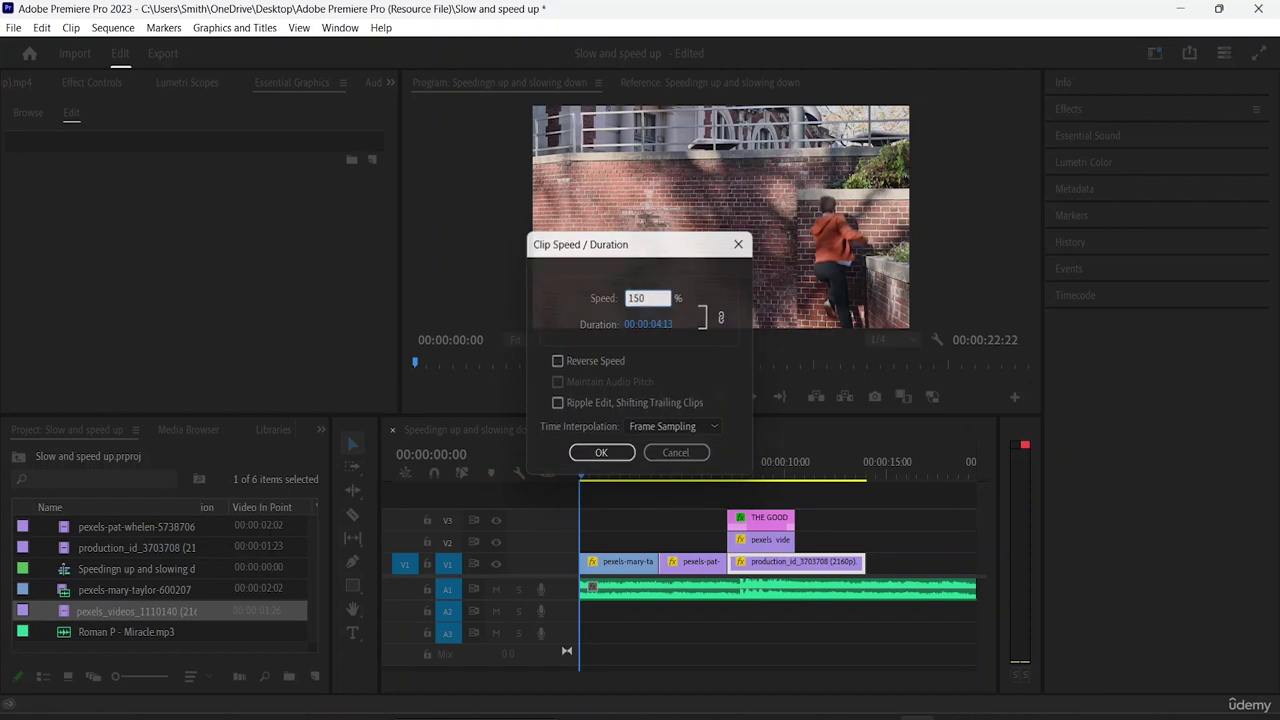
pyautogui.press('Return')
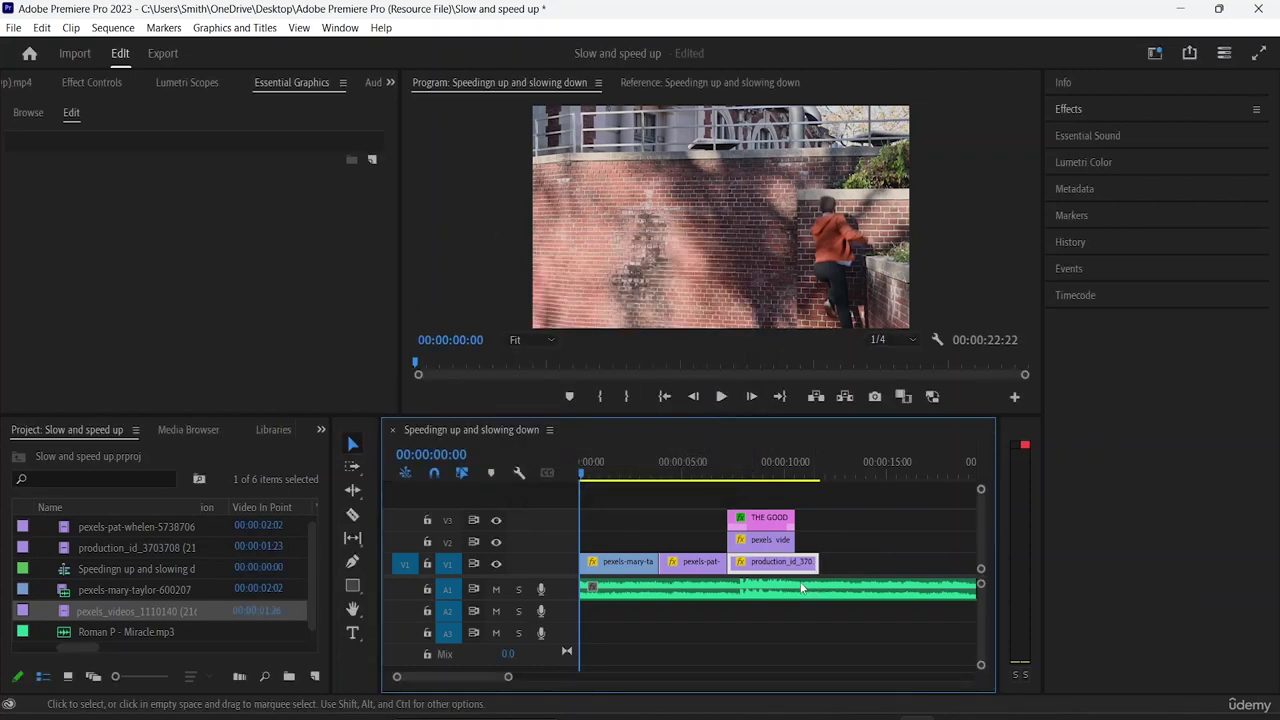
# Set the speed of the sunset clip on track V2 to 125%
pyautogui.click(766, 545)
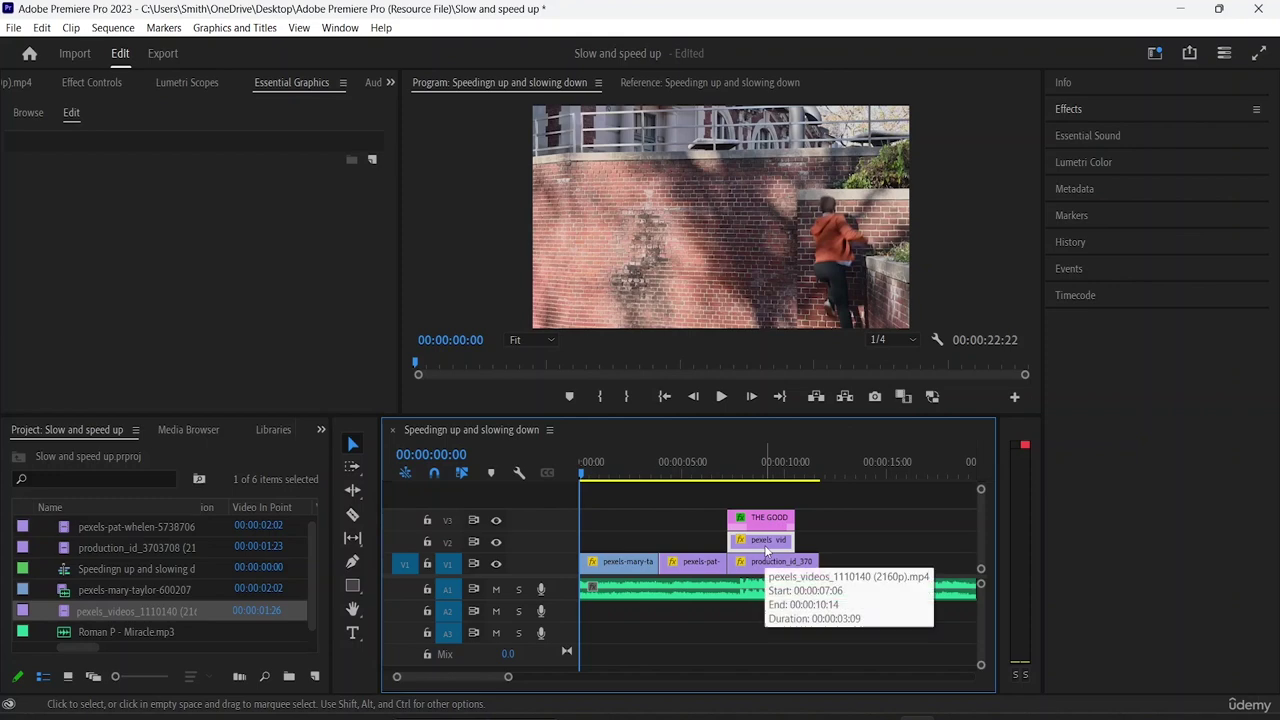
pyautogui.rightClick(766, 549)
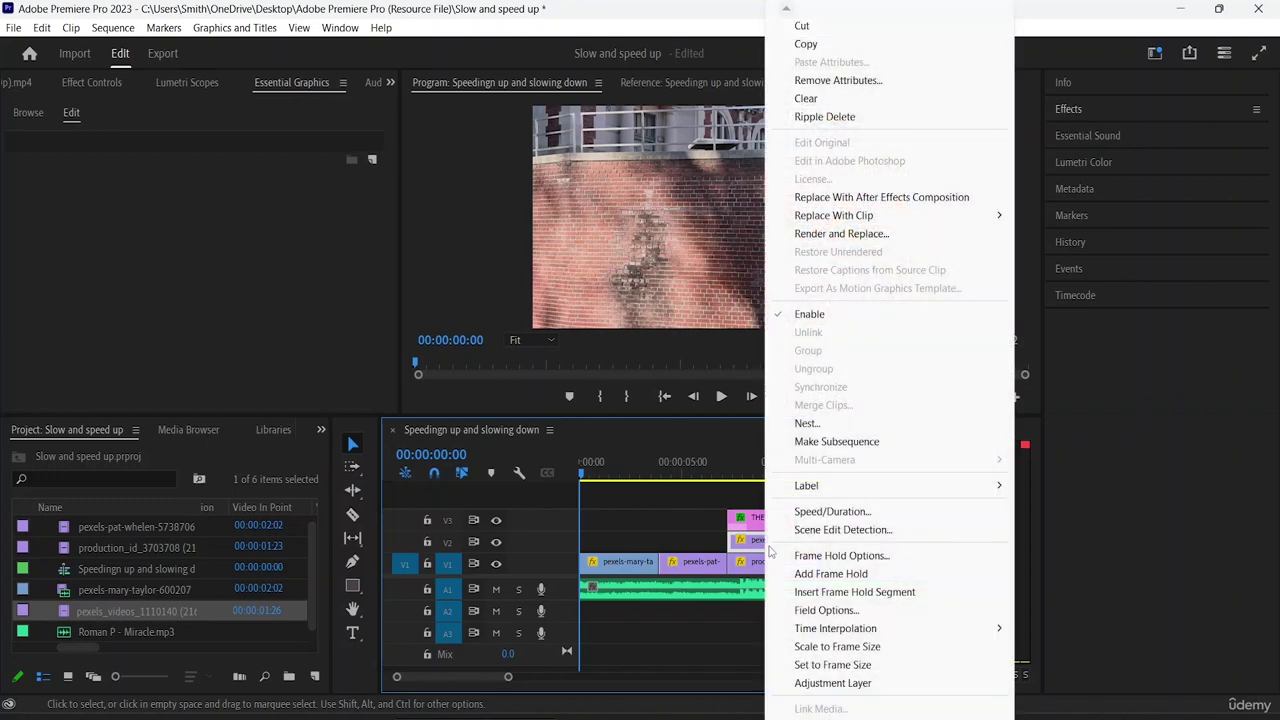
pyautogui.click(831, 513)
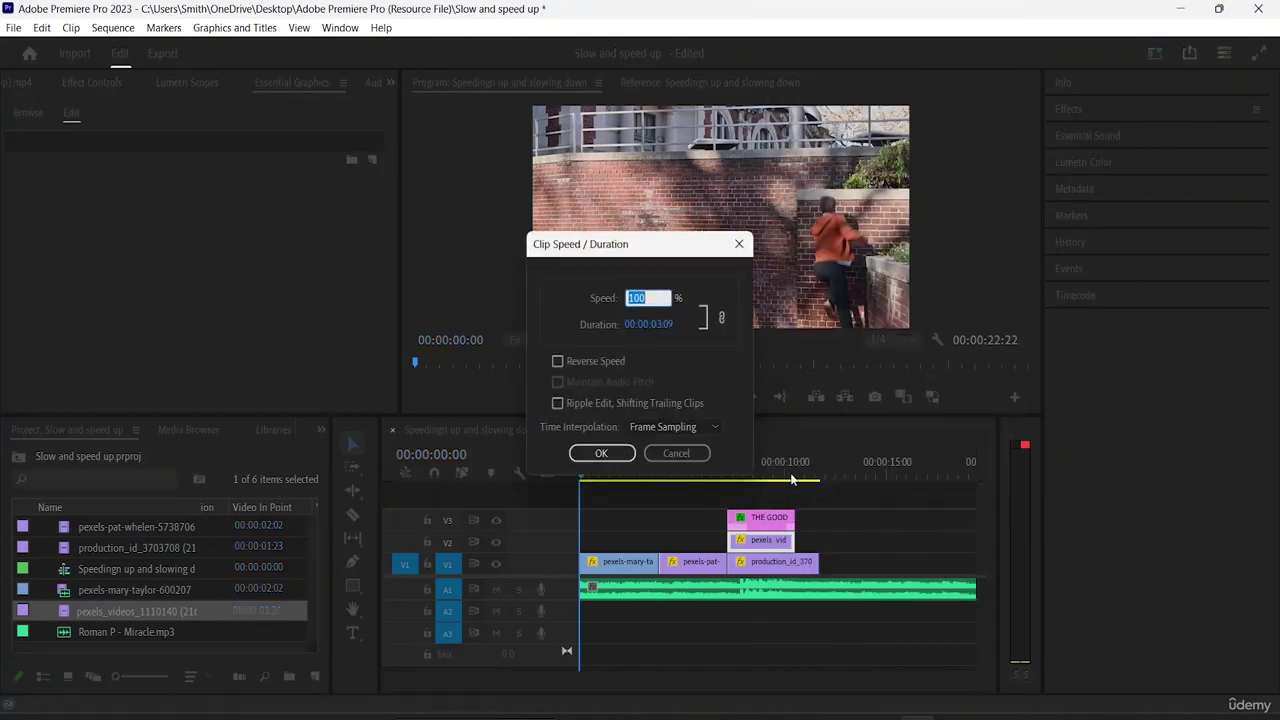
pyautogui.click(654, 298)
pyautogui.press('BackSpace')
pyautogui.press('BackSpace')
pyautogui.press('BackSpace')
pyautogui.write('125')
pyautogui.click(610, 451)
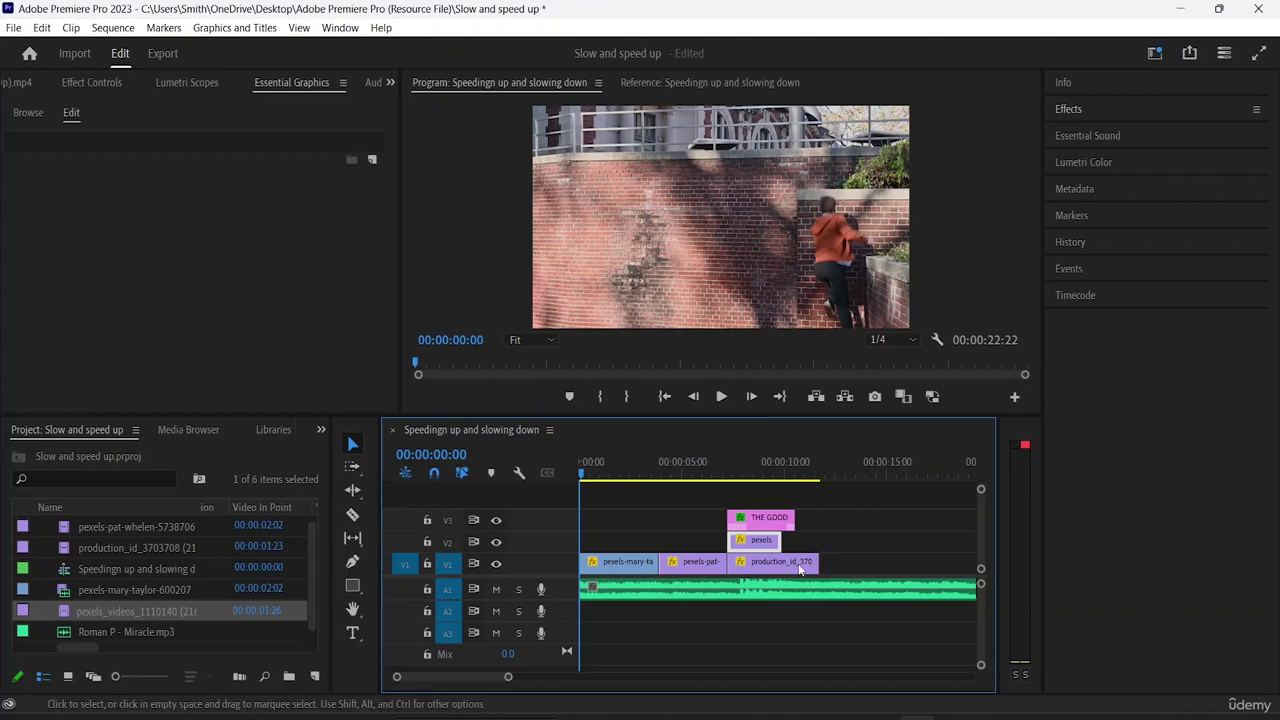
# Slow the sunset clip on track V2 down to 75% speed
pyautogui.rightClick(770, 548)
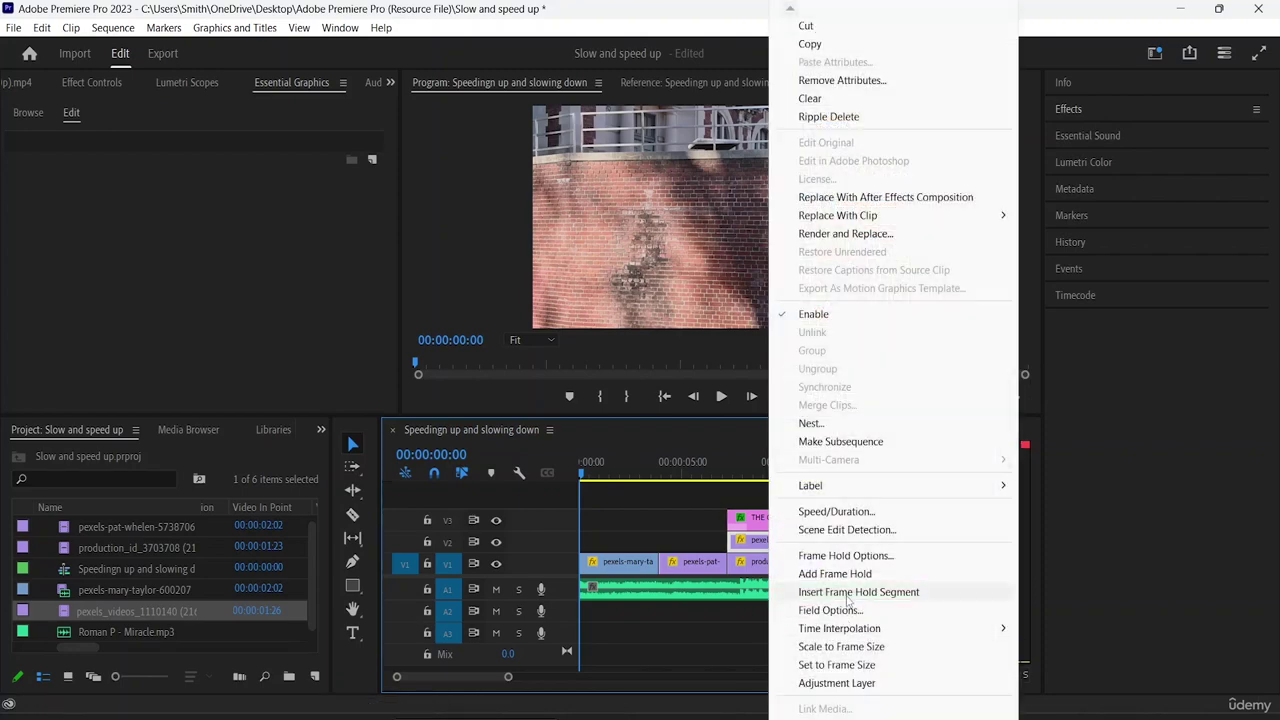
pyautogui.click(838, 511)
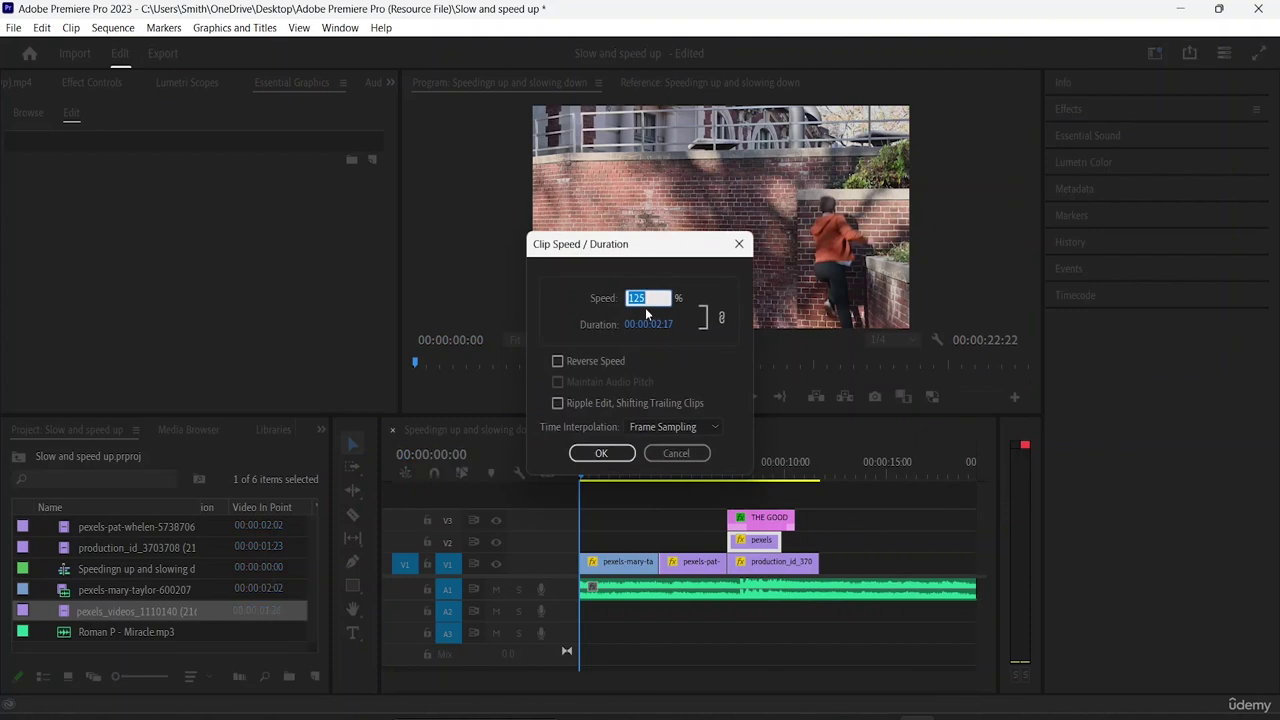
pyautogui.click(648, 297)
pyautogui.press('BackSpace')
pyautogui.press('BackSpace')
pyautogui.press('BackSpace')
pyautogui.write('75')
pyautogui.click(626, 454)
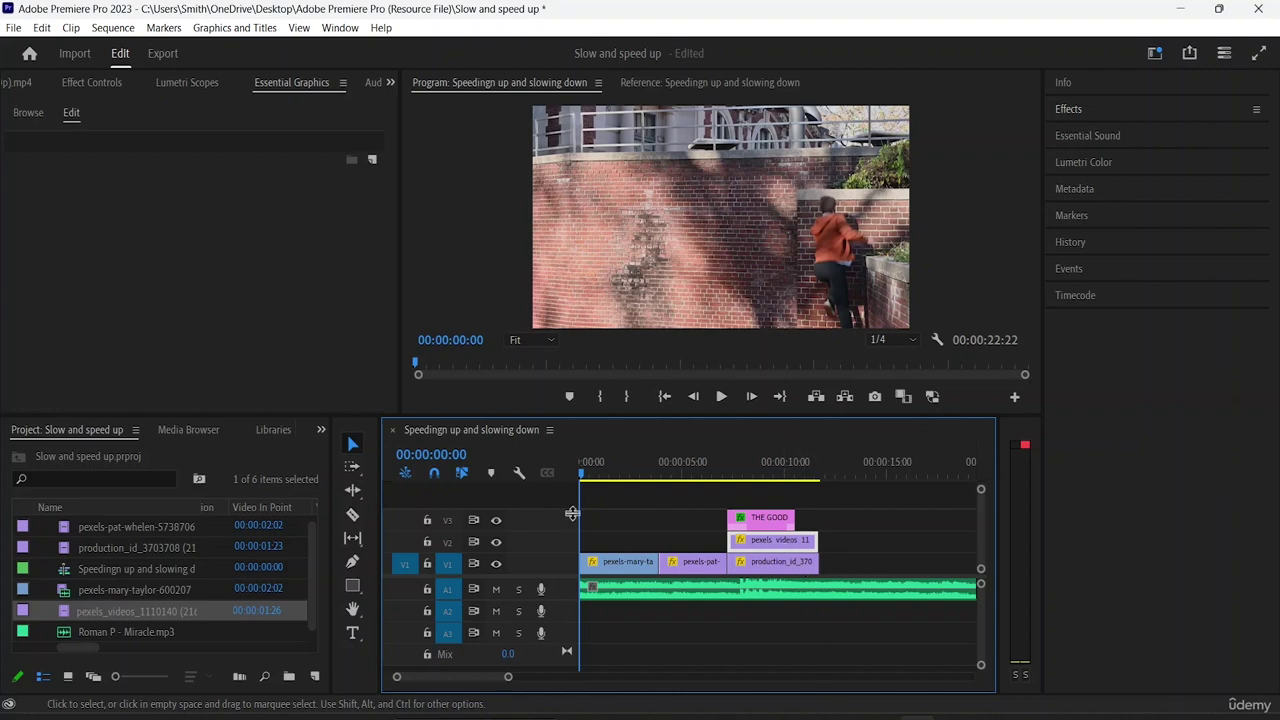
# Play the sequence from 00:00:06:13, and replay it from 00:00:08:00 to 00:00:12:23, to review the split-screen shot with the changed speeds
pyautogui.moveTo(582, 474); pyautogui.dragTo(716, 517)
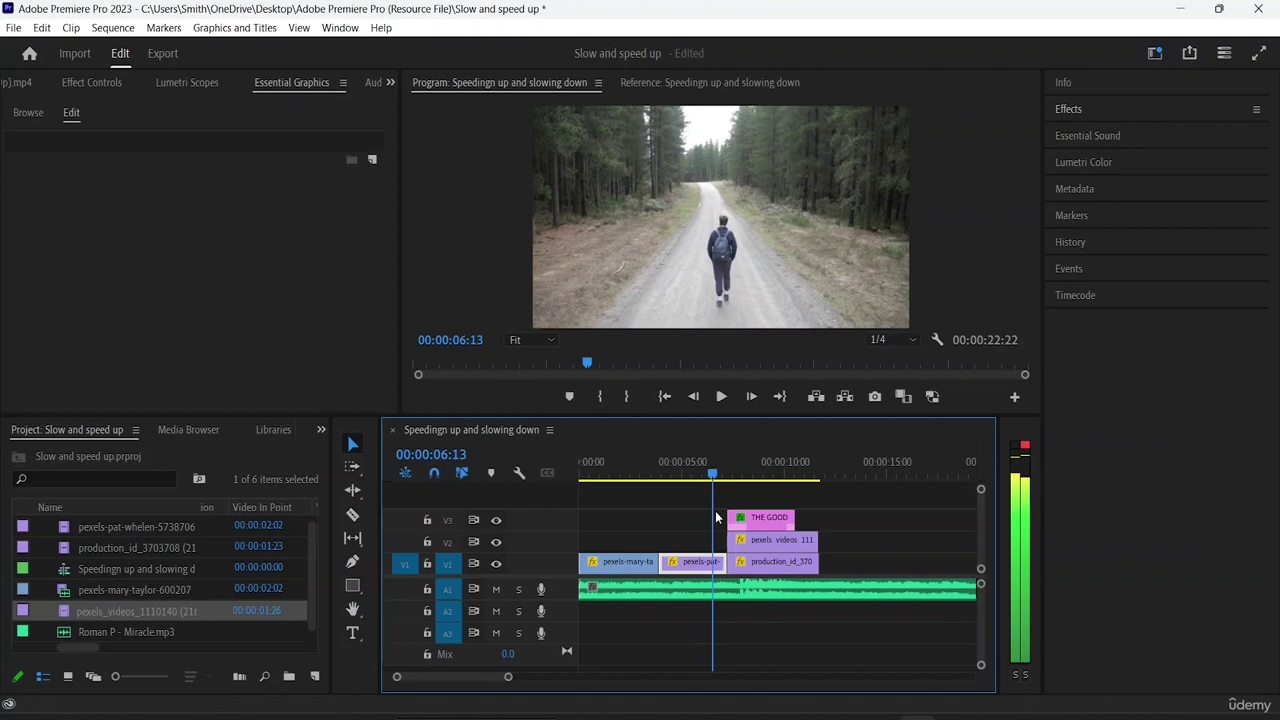
pyautogui.press('space')
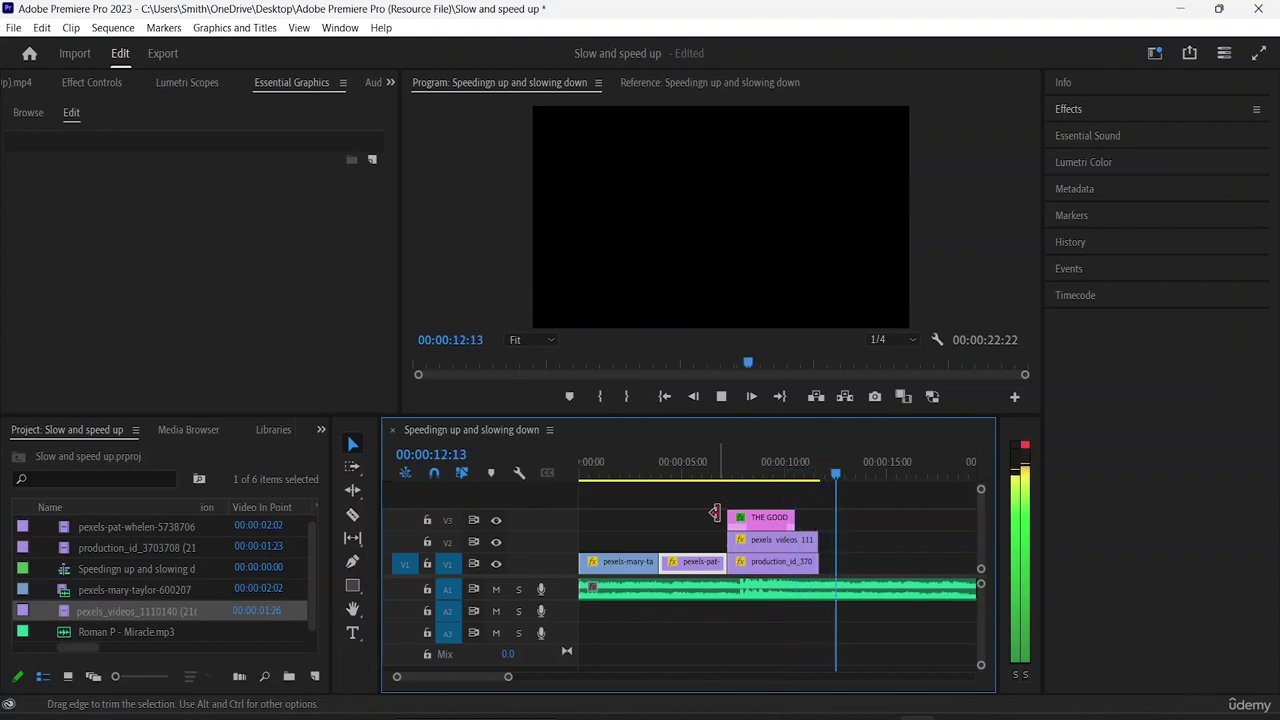
pyautogui.press('space')
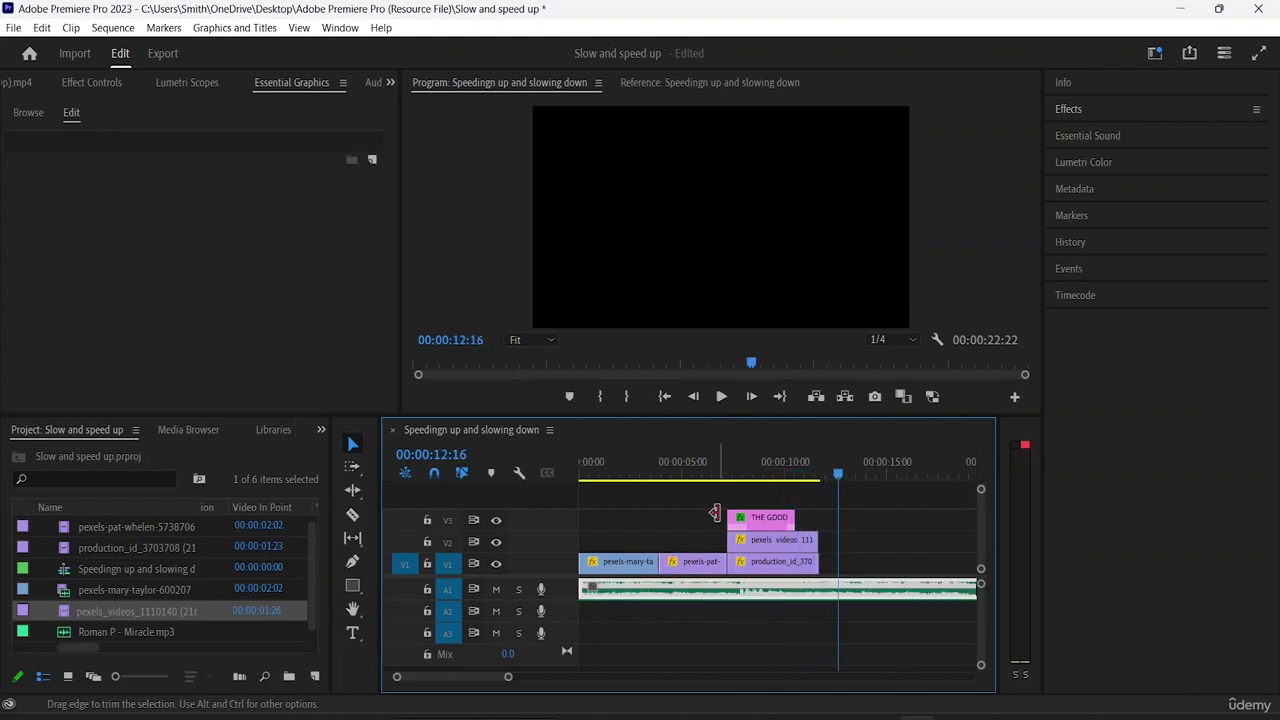
pyautogui.click(765, 543)
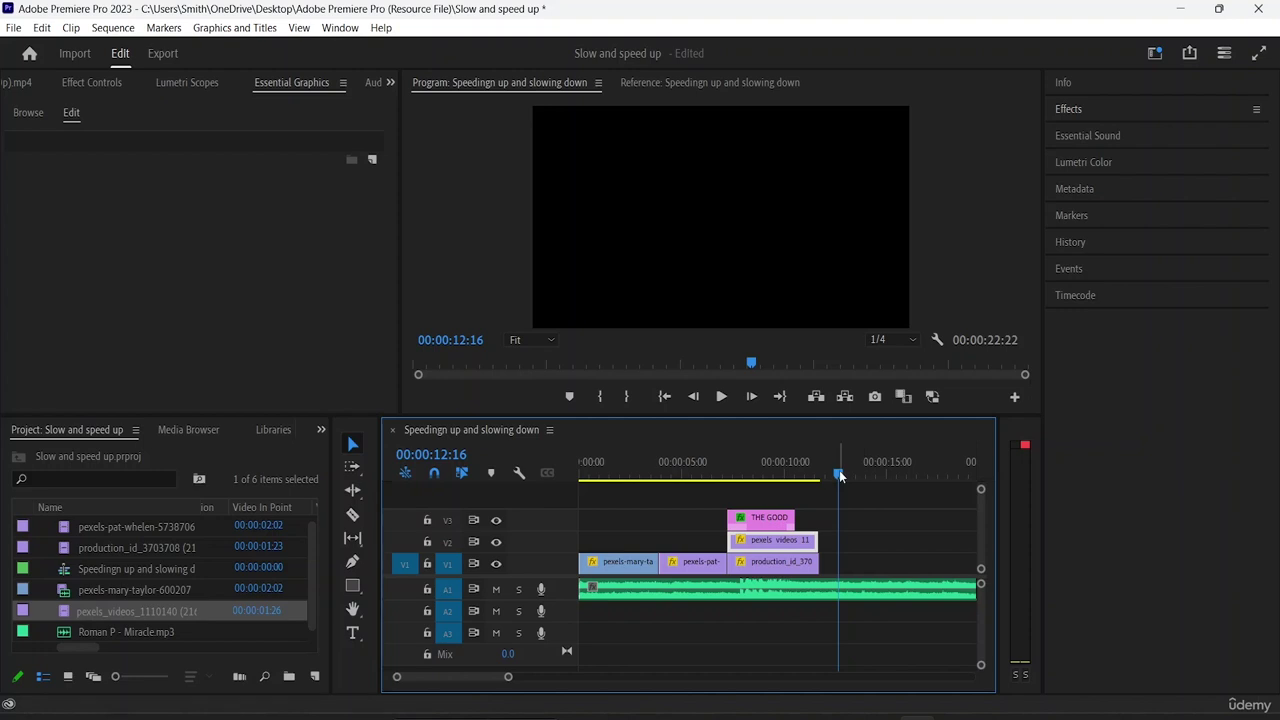
pyautogui.moveTo(839, 476); pyautogui.dragTo(743, 484)
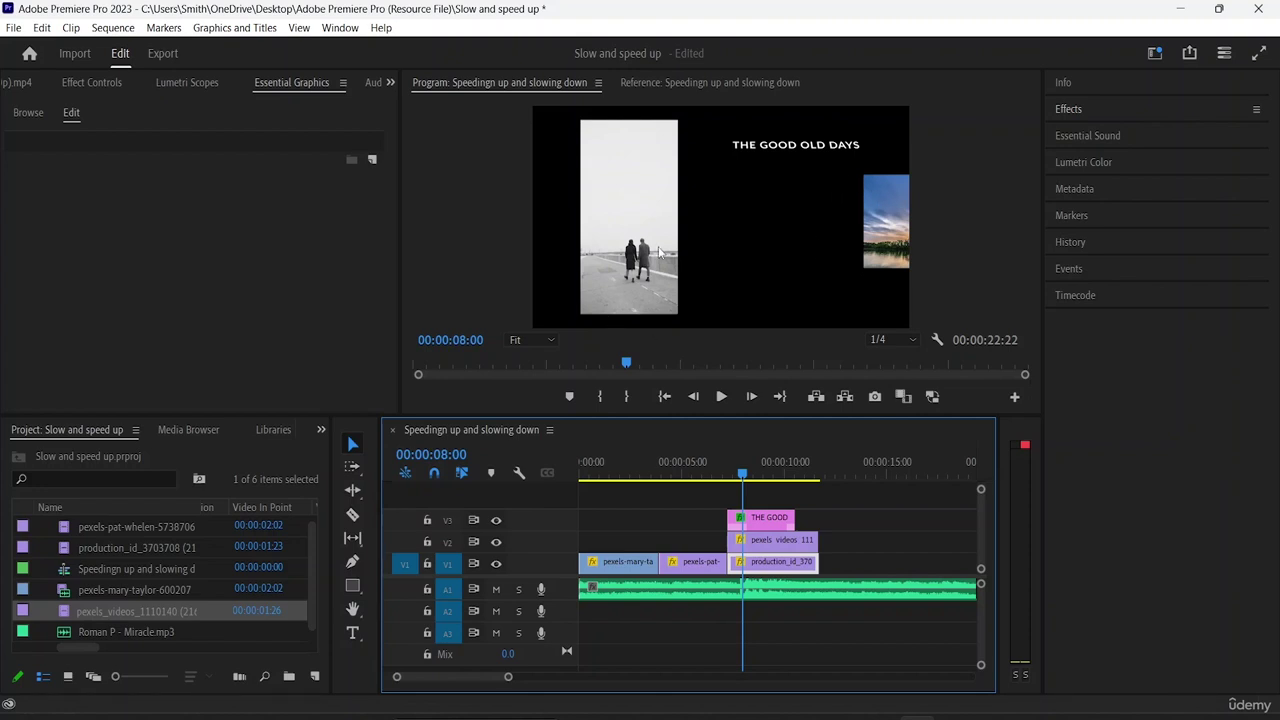
pyautogui.press('space')
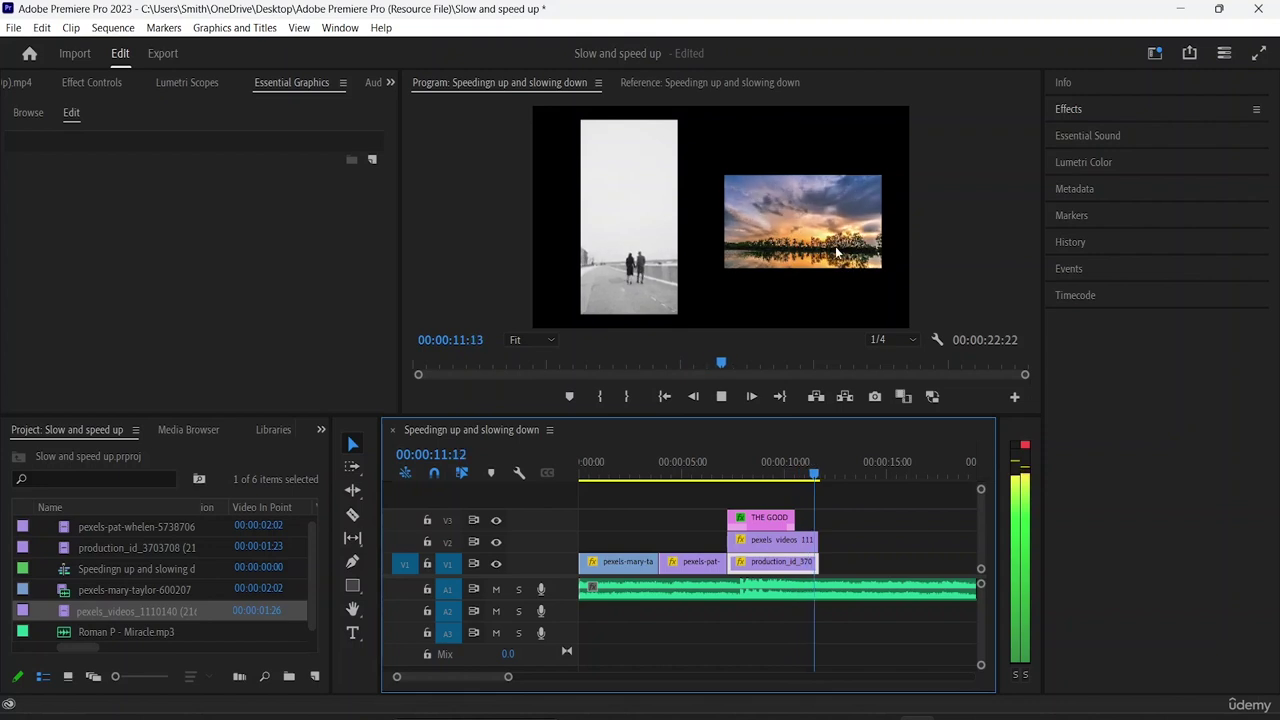
pyautogui.press('space')
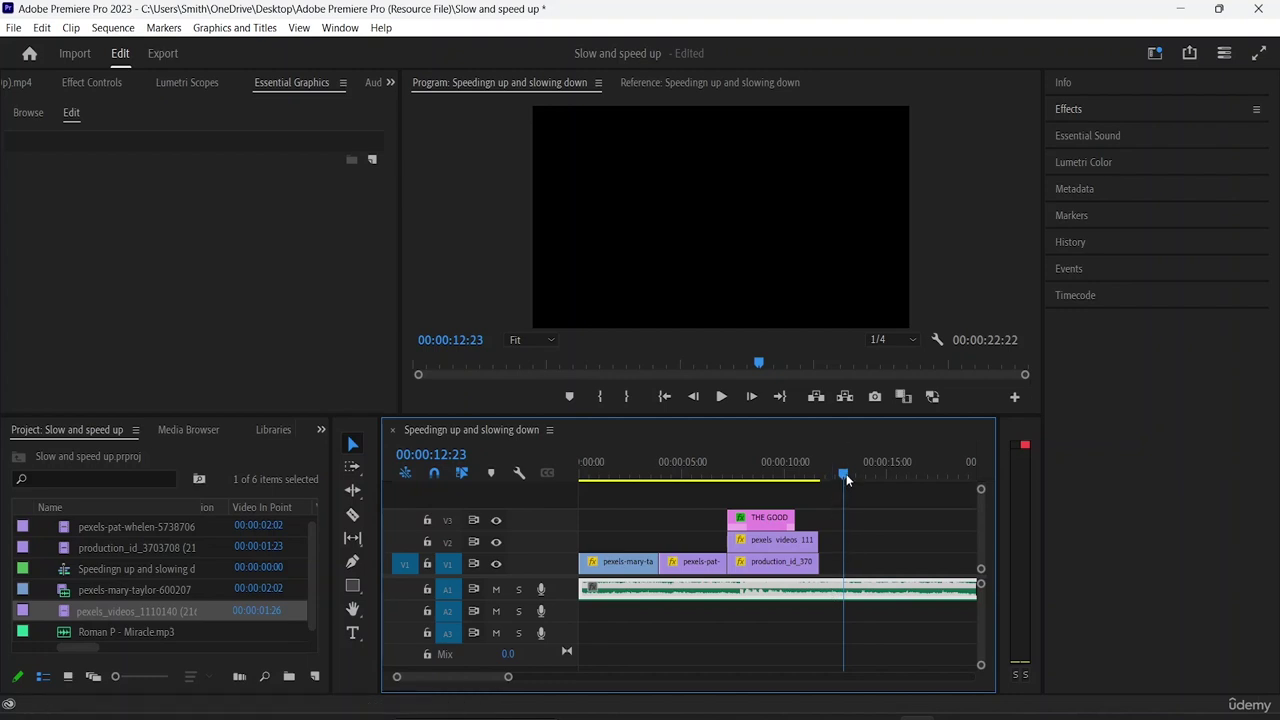
# Cut the music on track A1 at 00:00:11:19, where the video ends, and delete the remaining piece
pyautogui.moveTo(846, 474); pyautogui.dragTo(824, 477)
pyautogui.moveTo(823, 478)
pyautogui.mouseDown()
pyautogui.moveTo(828, 491)
pyautogui.moveTo(811, 473)
pyautogui.moveTo(822, 481)
pyautogui.mouseUp()
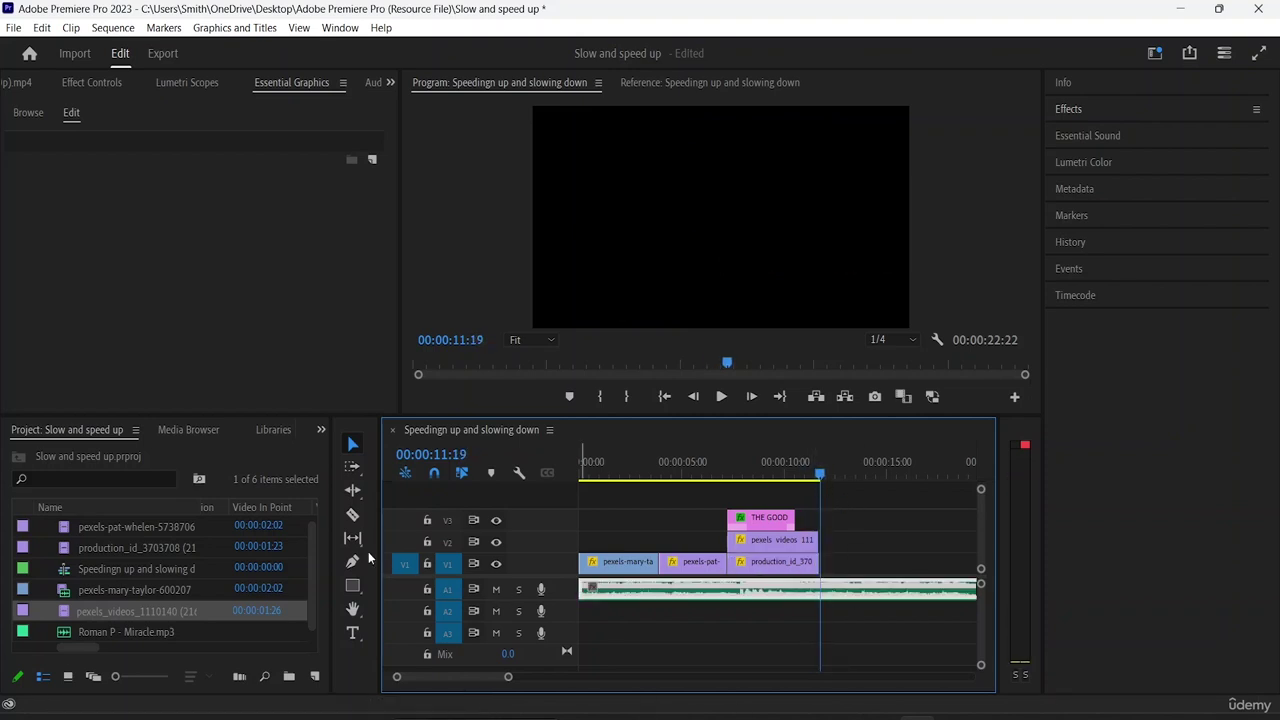
pyautogui.click(352, 514)
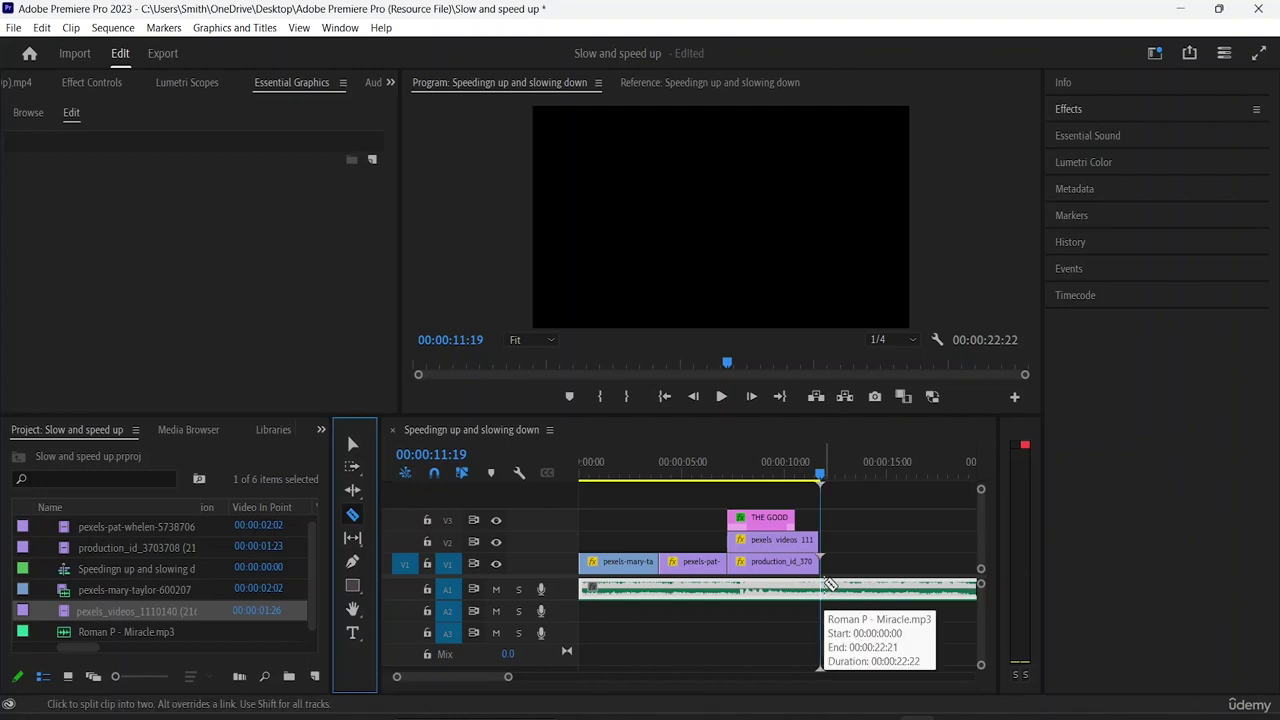
pyautogui.click(821, 589)
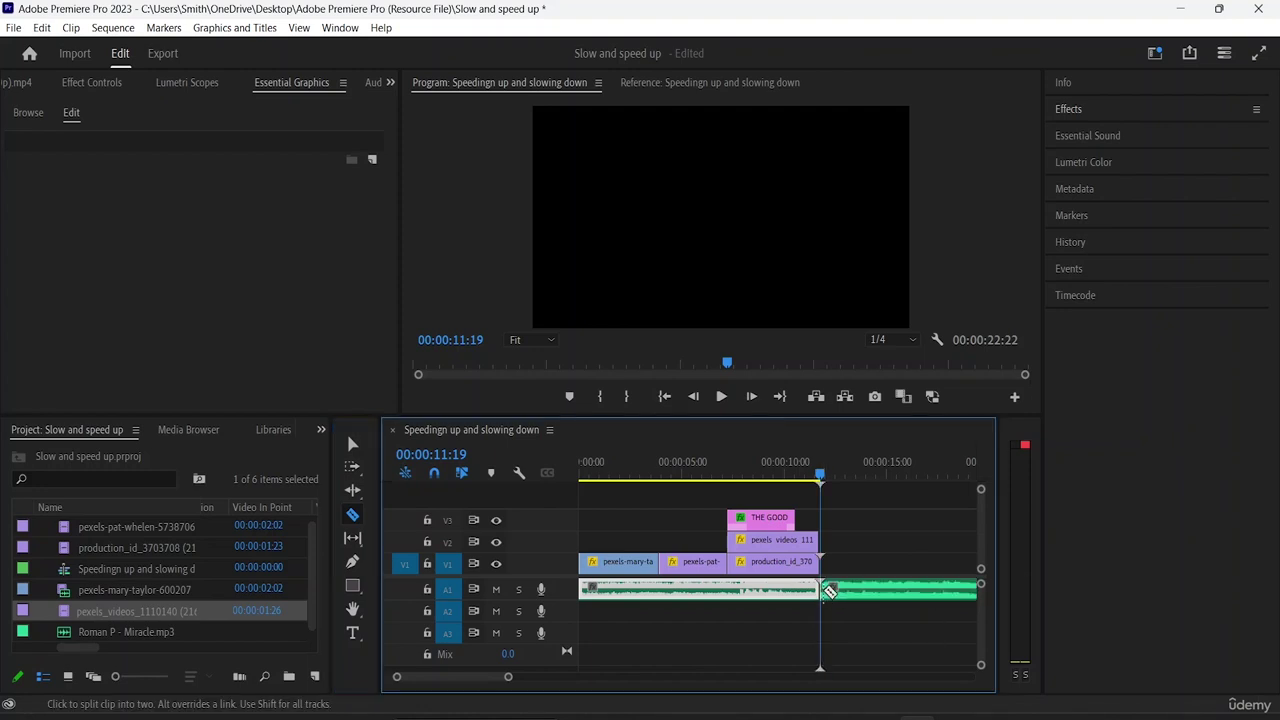
pyautogui.click(352, 443)
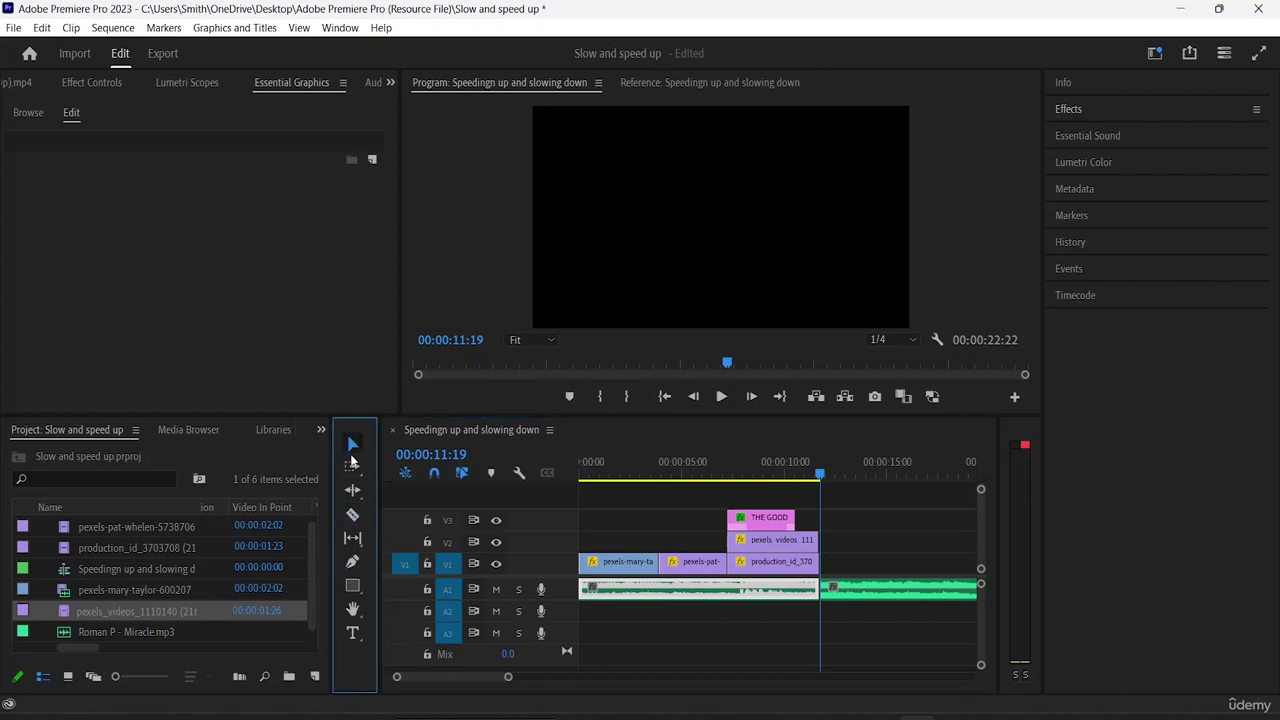
pyautogui.click(888, 592)
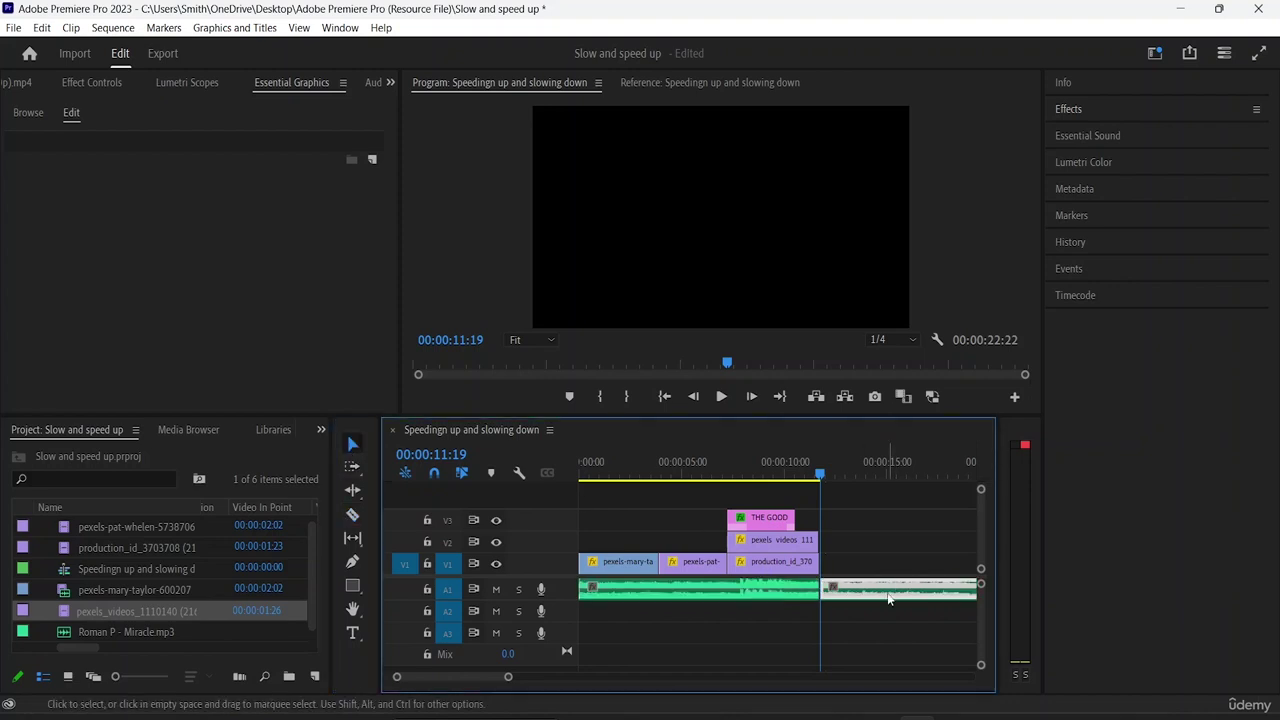
pyautogui.press('Delete')
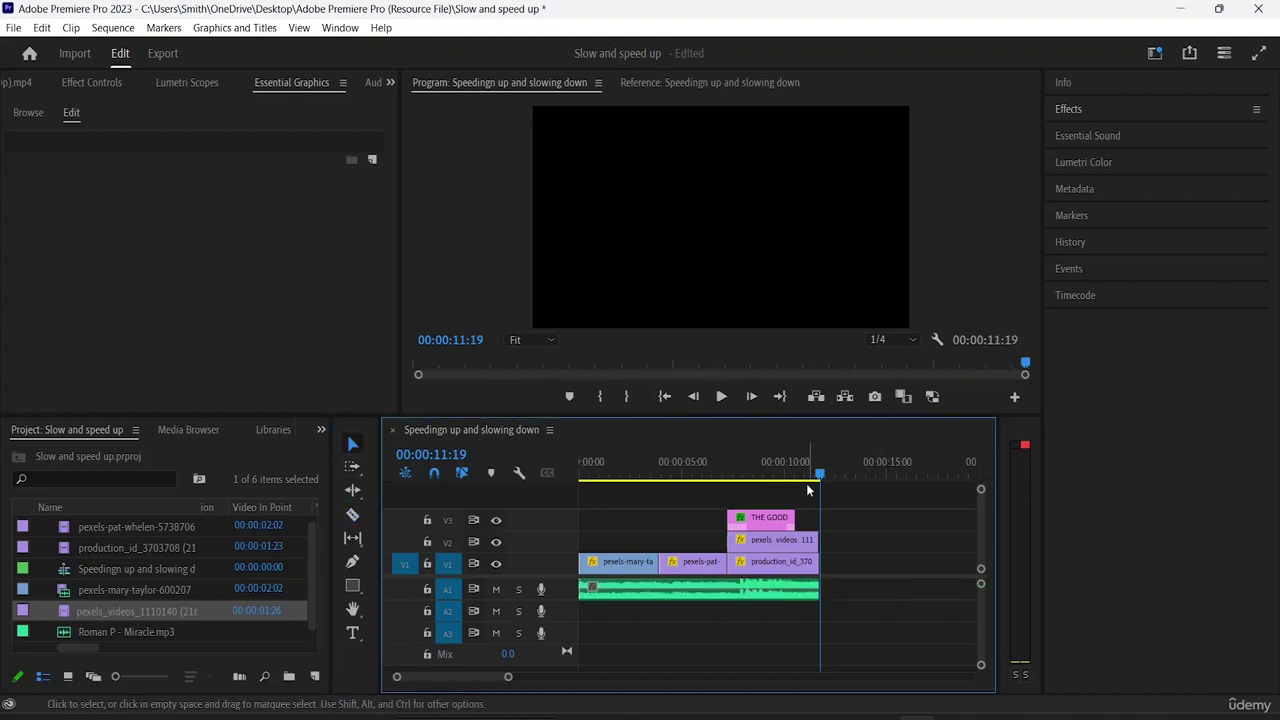
# Return to the start of the sequence and apply a Dip to Black transition to the beginning of the first clip on track V1
pyautogui.click(600, 470)
pyautogui.press('Home')
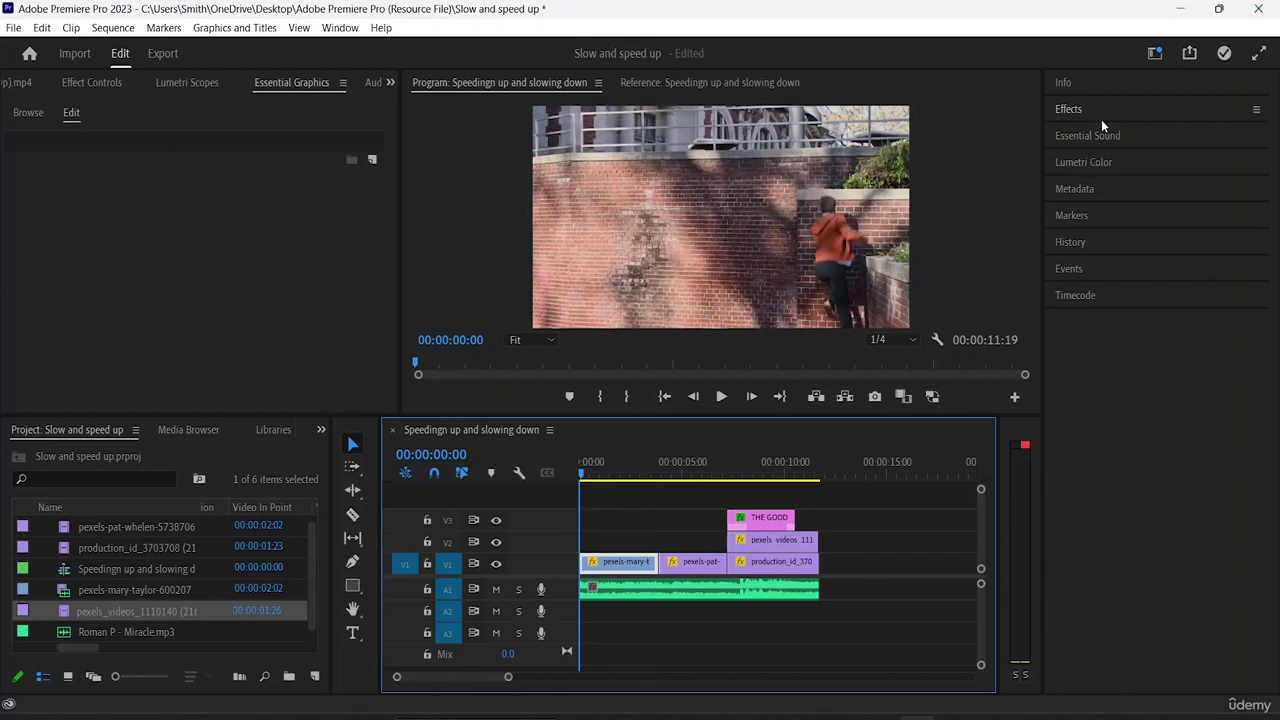
pyautogui.click(1070, 109)
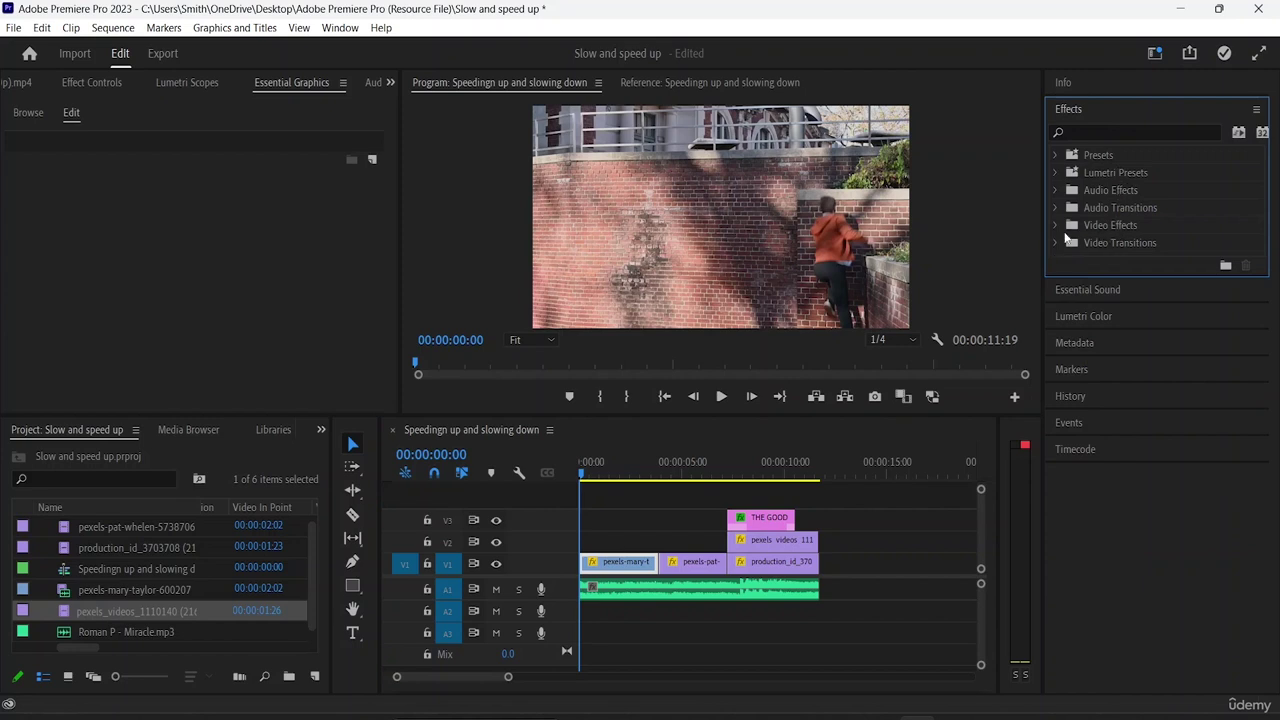
pyautogui.click(1056, 243)
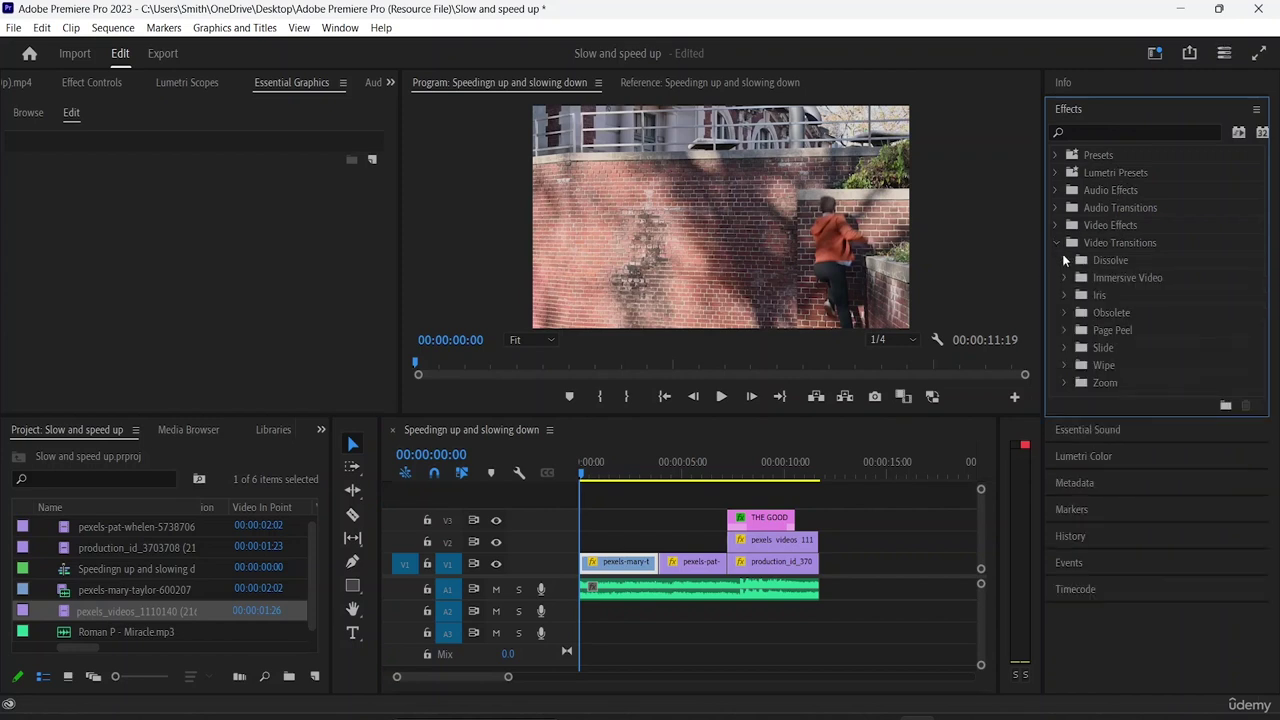
pyautogui.click(1064, 259)
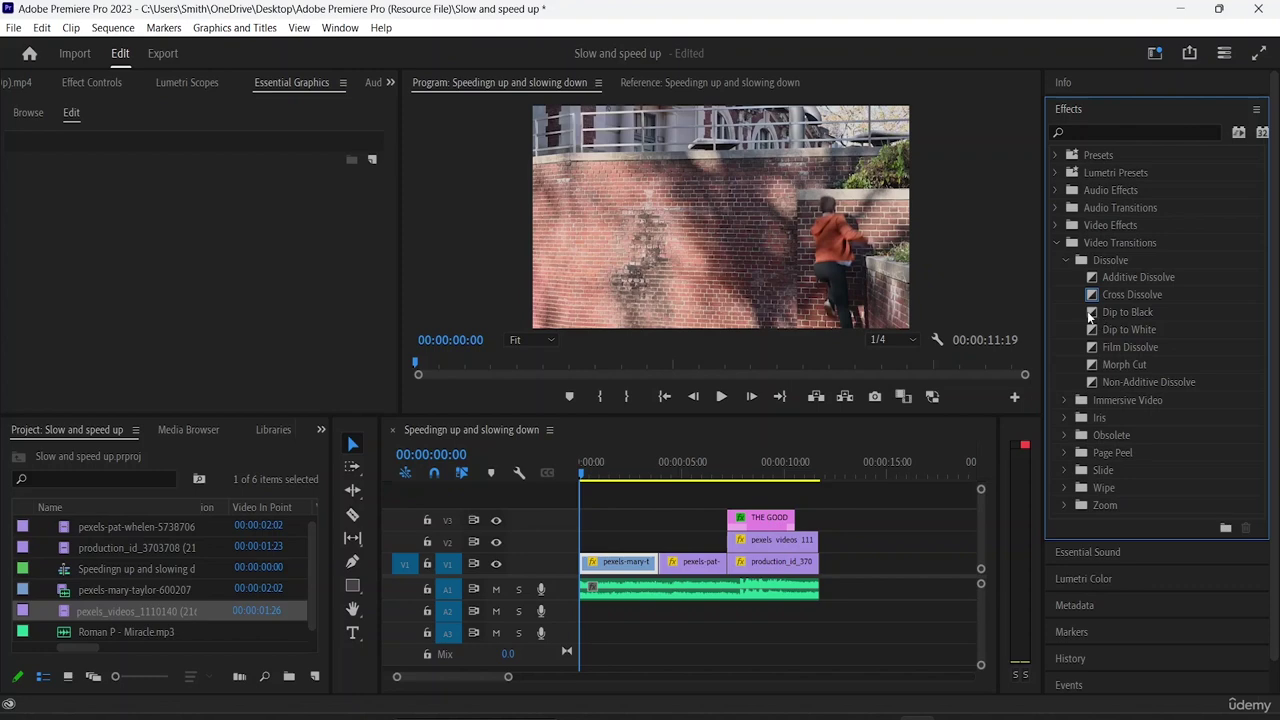
pyautogui.moveTo(1091, 316); pyautogui.dragTo(588, 566)
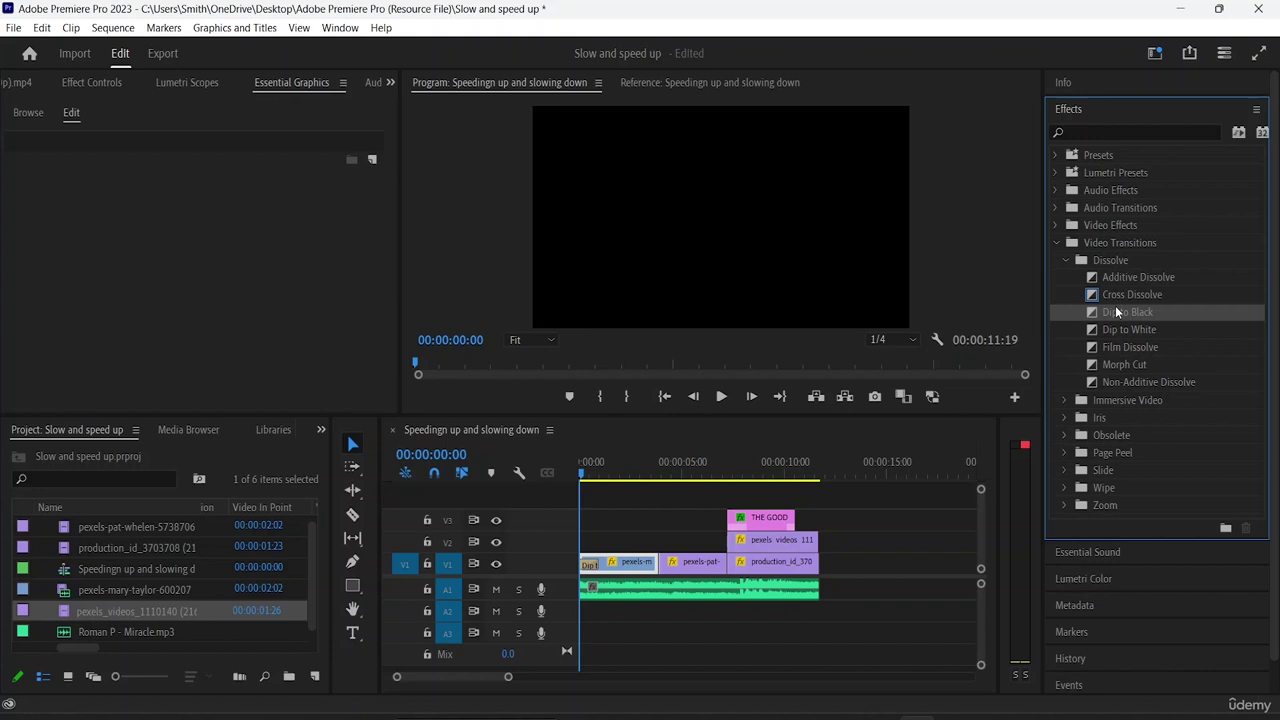
# Add a Cross Dissolve between the first and second clips on track V1 and an Additive Dissolve between the second and third
pyautogui.moveTo(1119, 291); pyautogui.dragTo(660, 566)
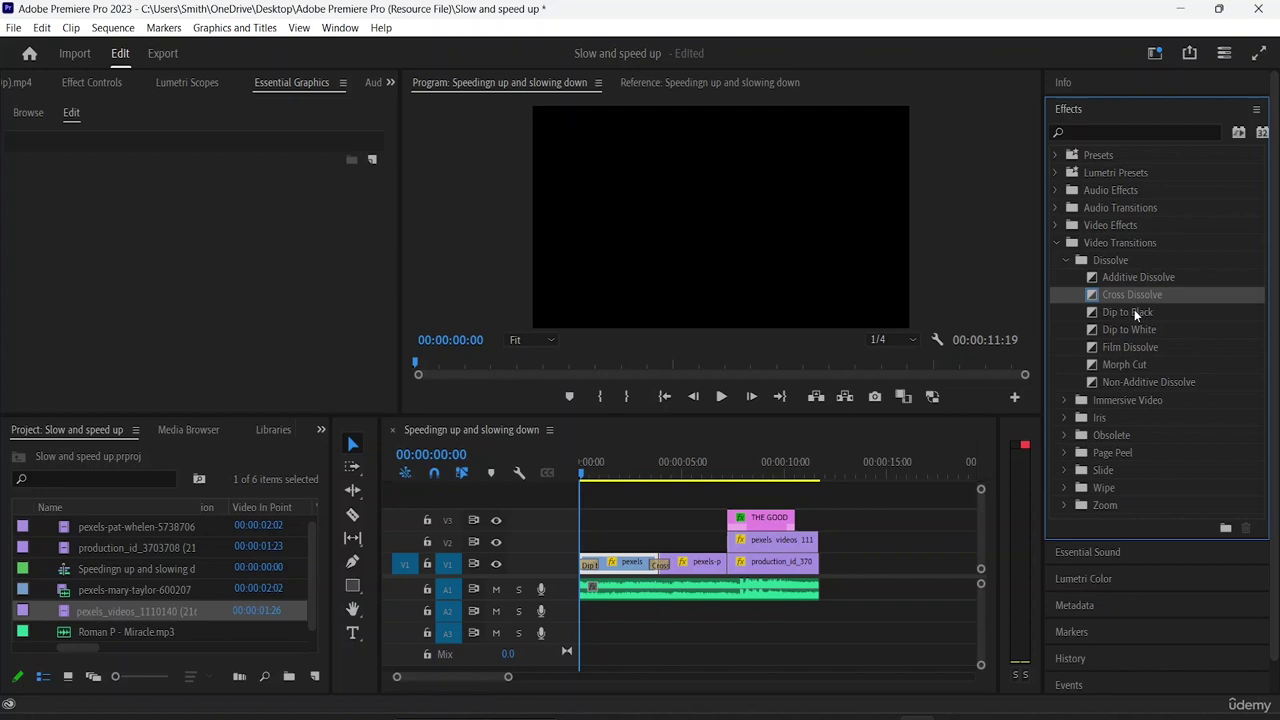
pyautogui.moveTo(1120, 278); pyautogui.dragTo(727, 572)
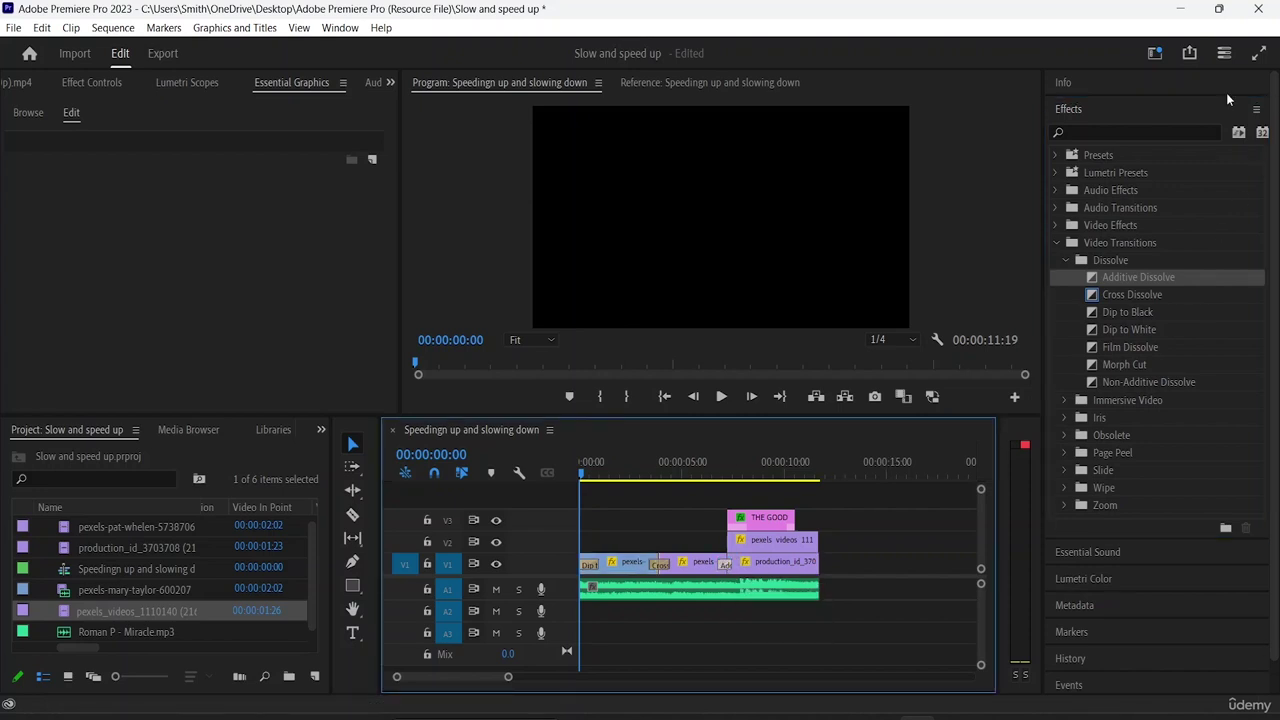
pyautogui.click(1202, 113)
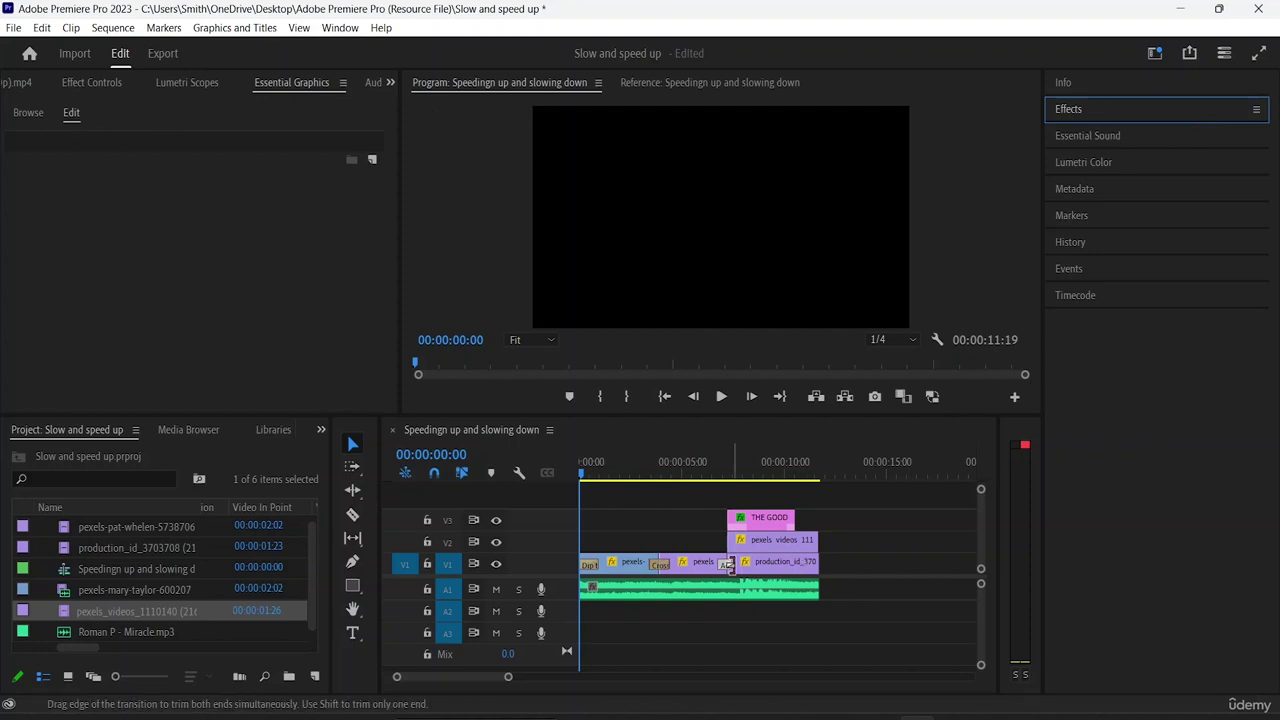
pyautogui.click(658, 565)
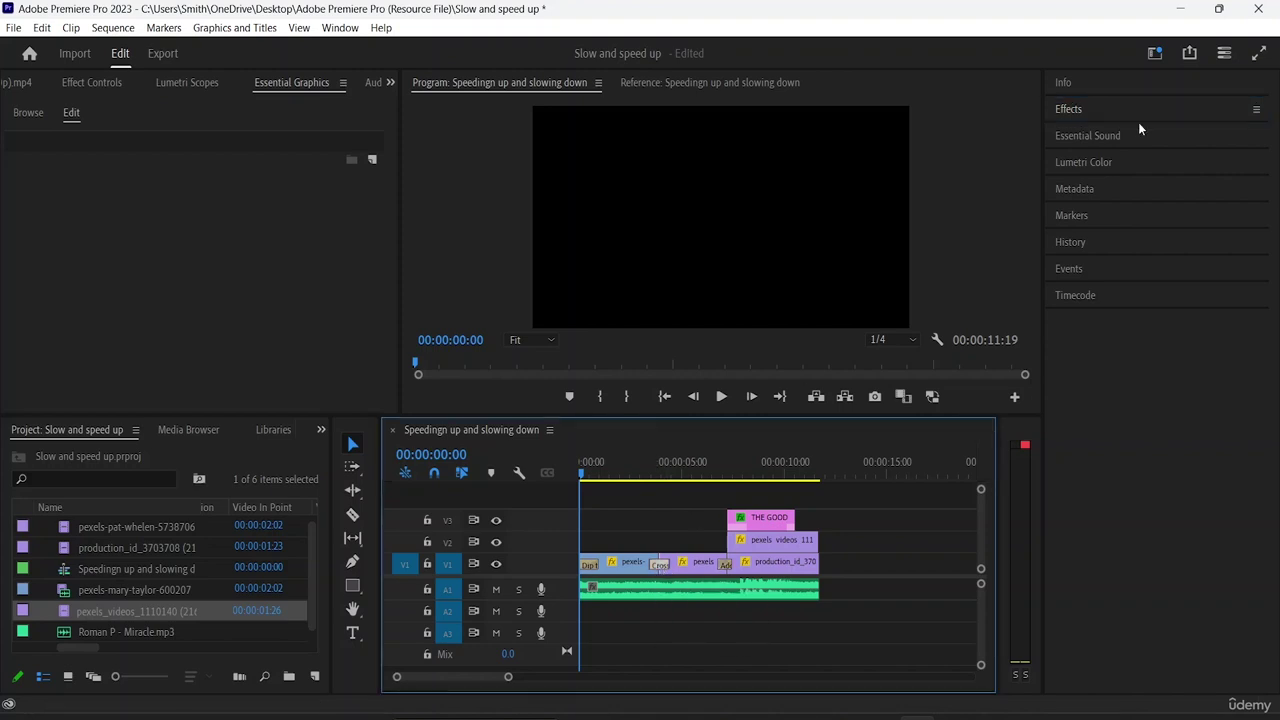
pyautogui.click(1254, 111)
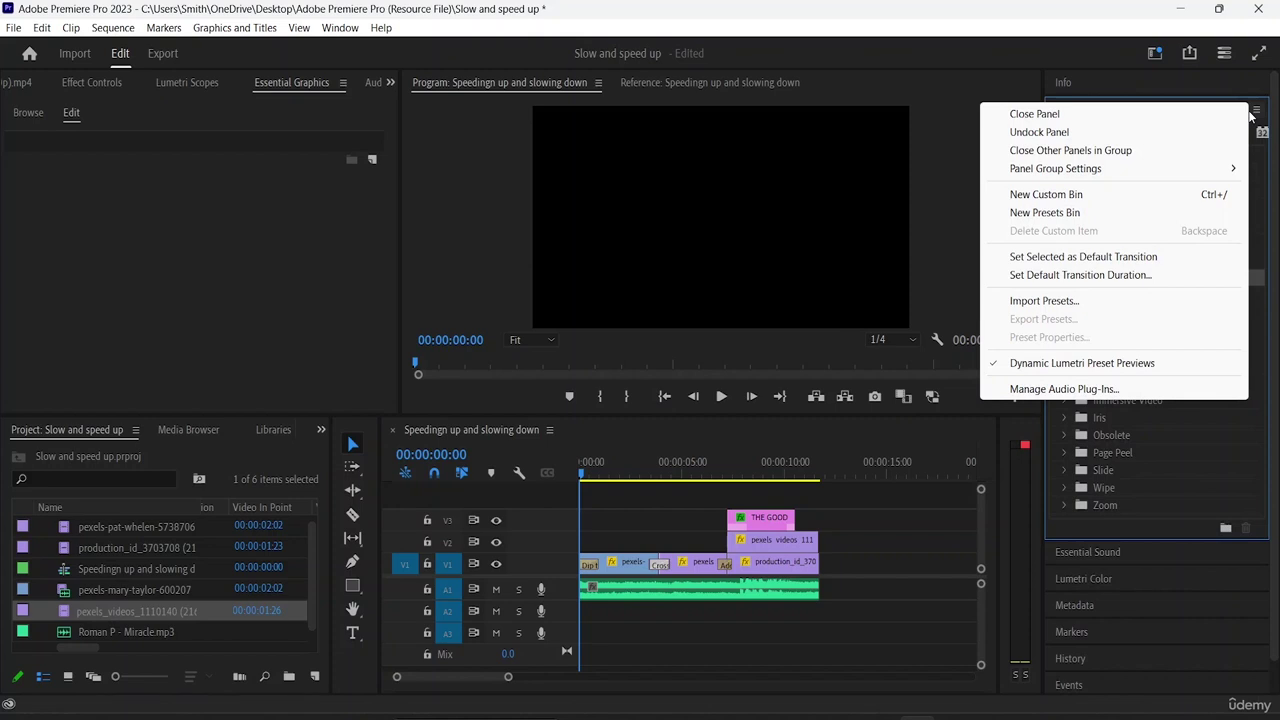
pyautogui.click(1272, 162)
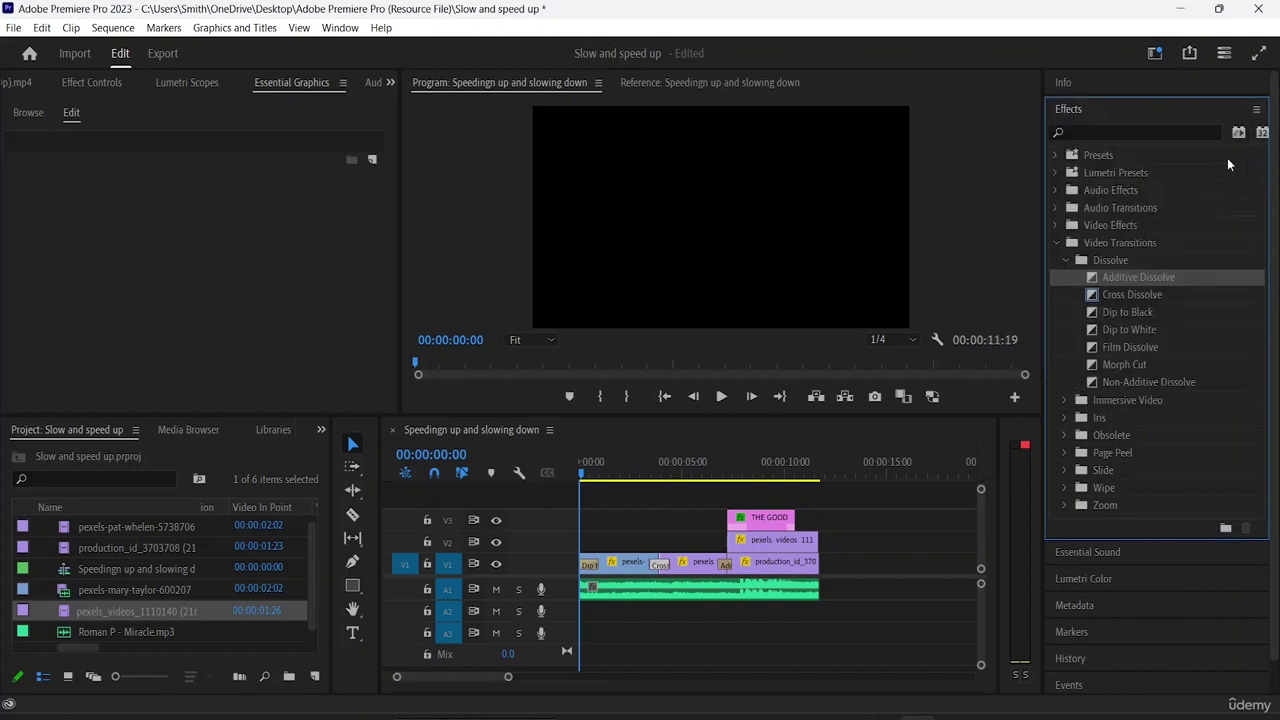
pyautogui.click(1110, 277)
pyautogui.click(316, 88)
pyautogui.click(29, 114)
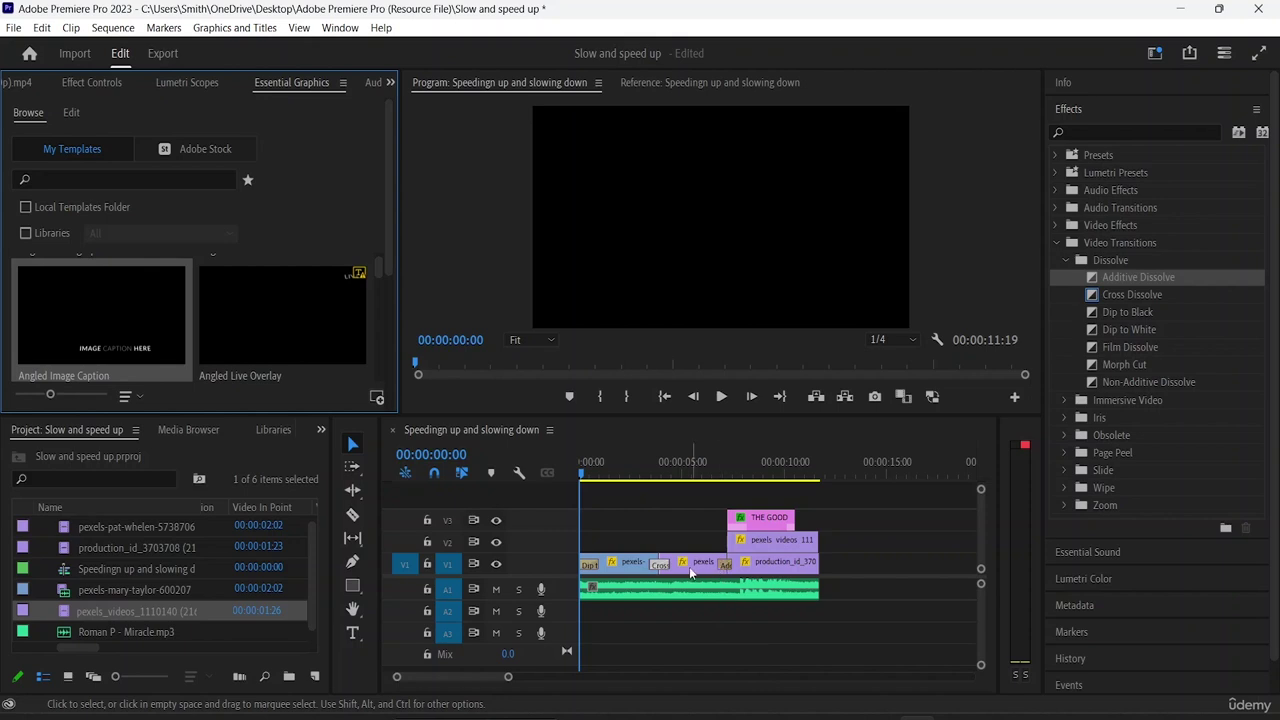
pyautogui.scroll(-1, 1134, 585)
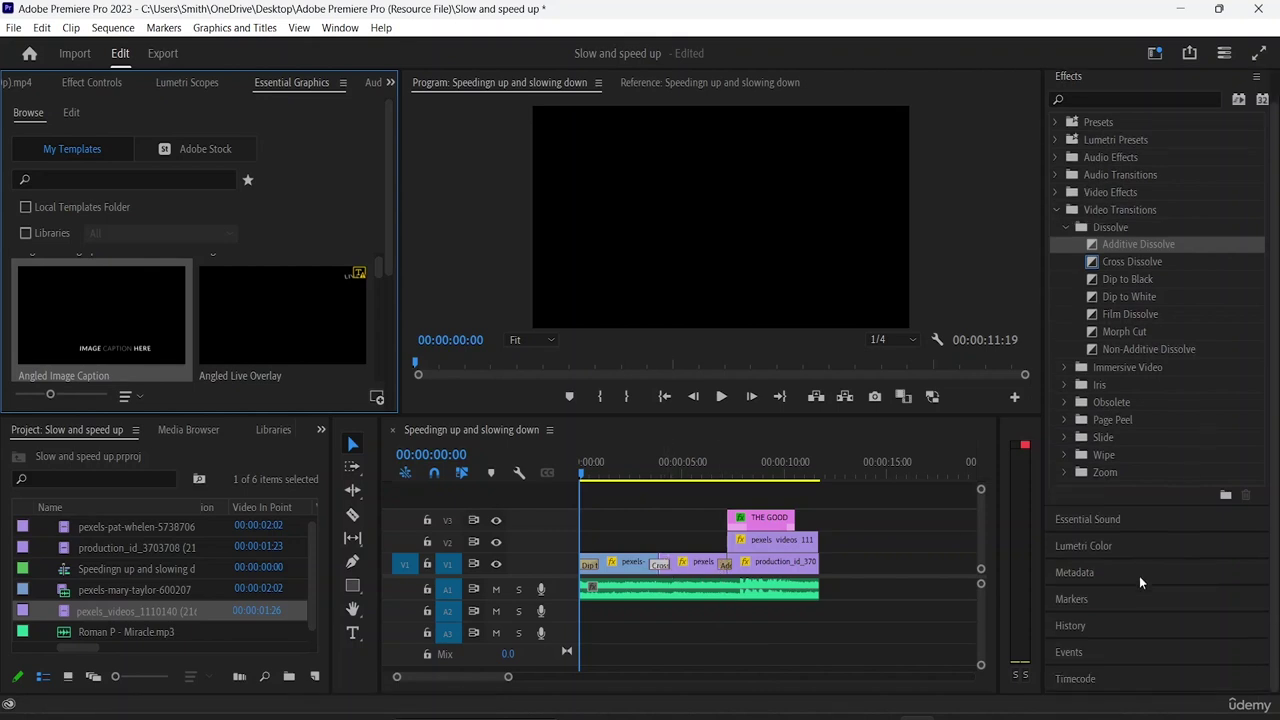
pyautogui.scroll(1, 1140, 582)
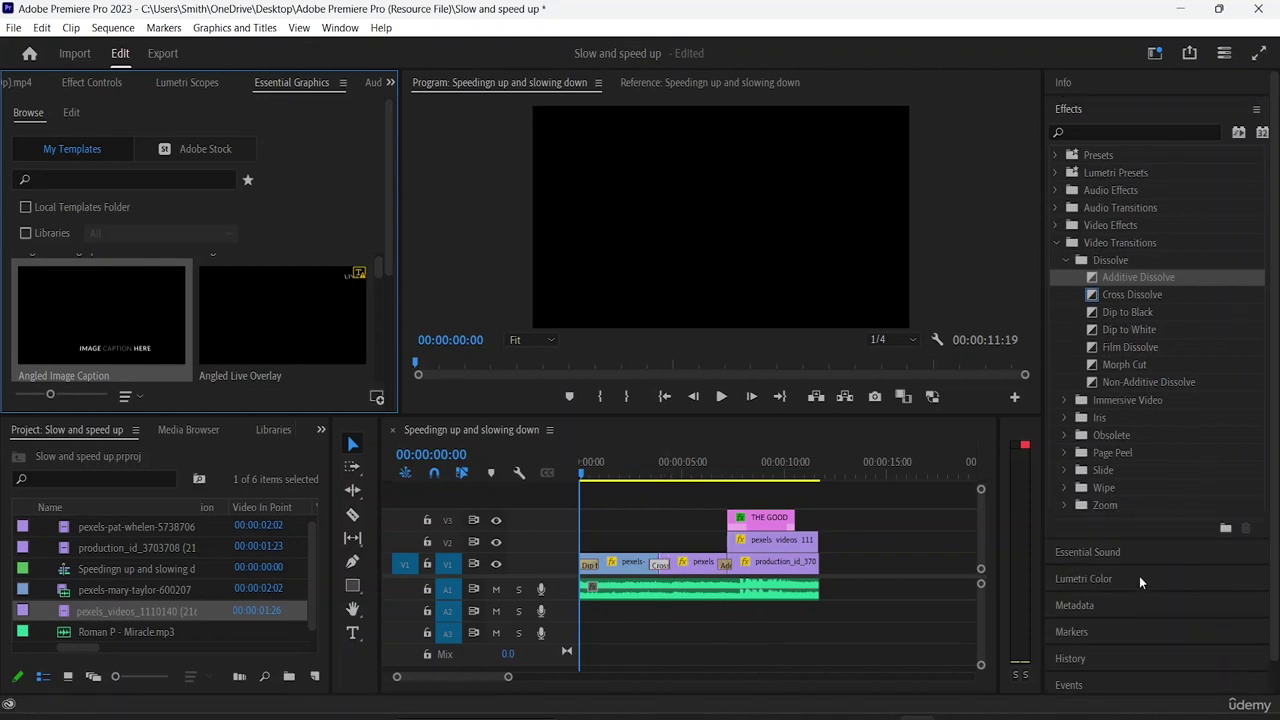
pyautogui.click(1093, 108)
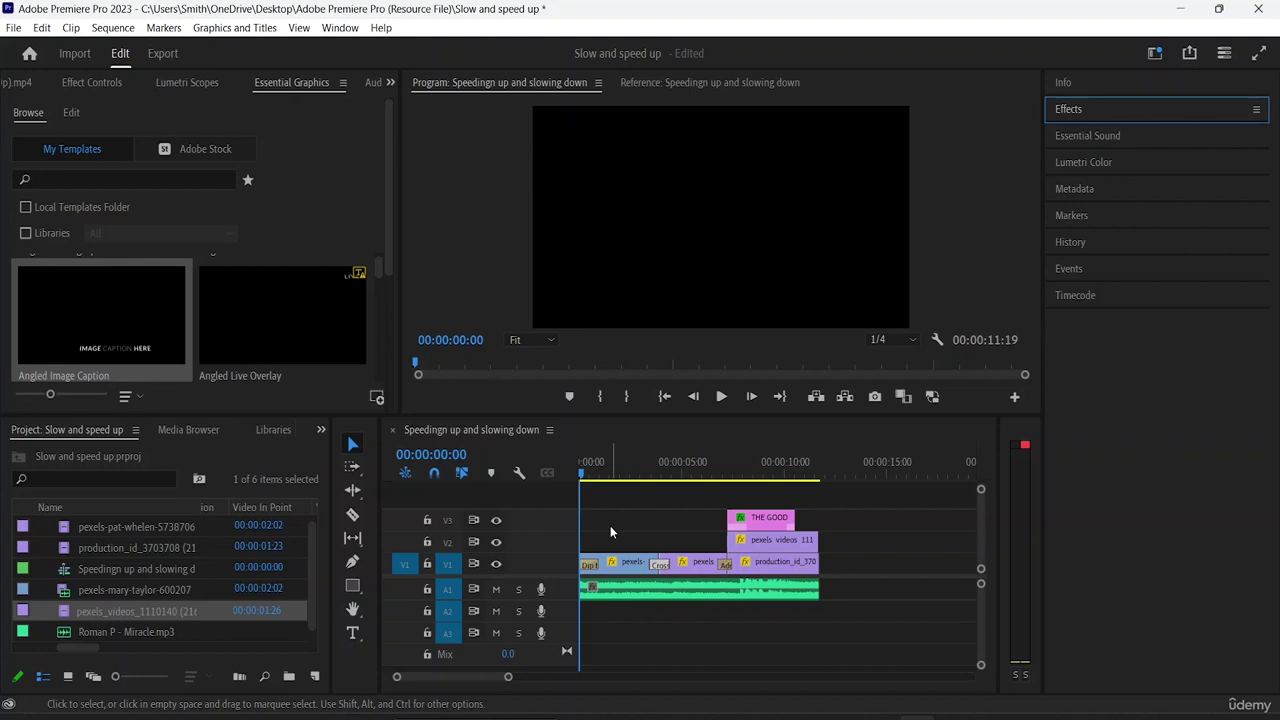
# Play the sequence from the start to 00:00:01:06 to review the opening Dip to Black transition
pyautogui.press('space')
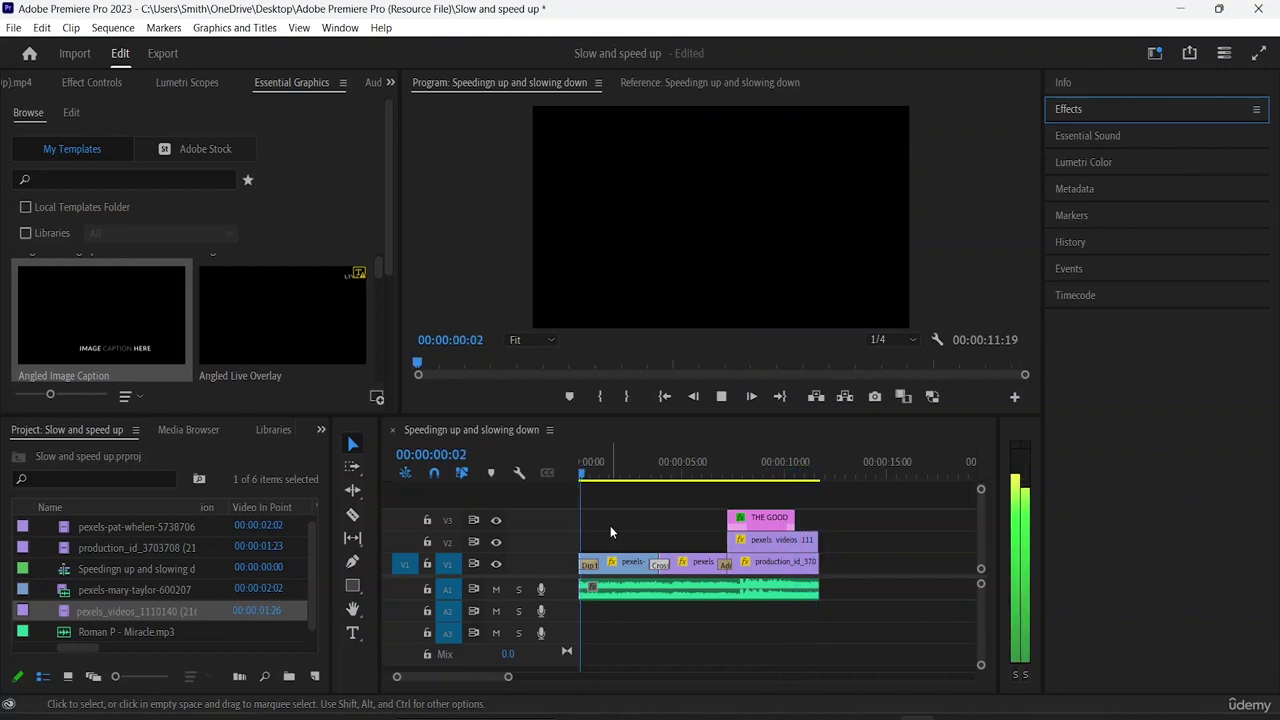
pyautogui.press('space')
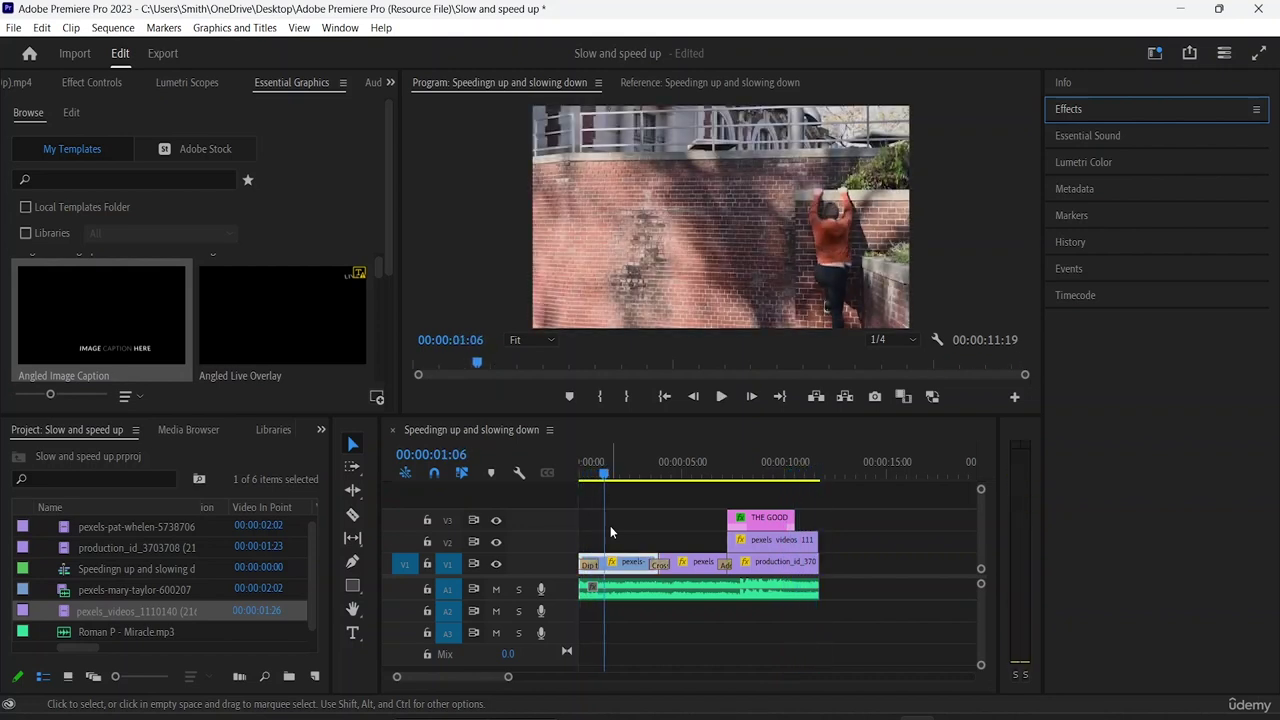
# Preview the sequence in the export settings and export it as an H.264 media file with the Match Source - Adaptive High Bitrate preset
pyautogui.click(75, 54)
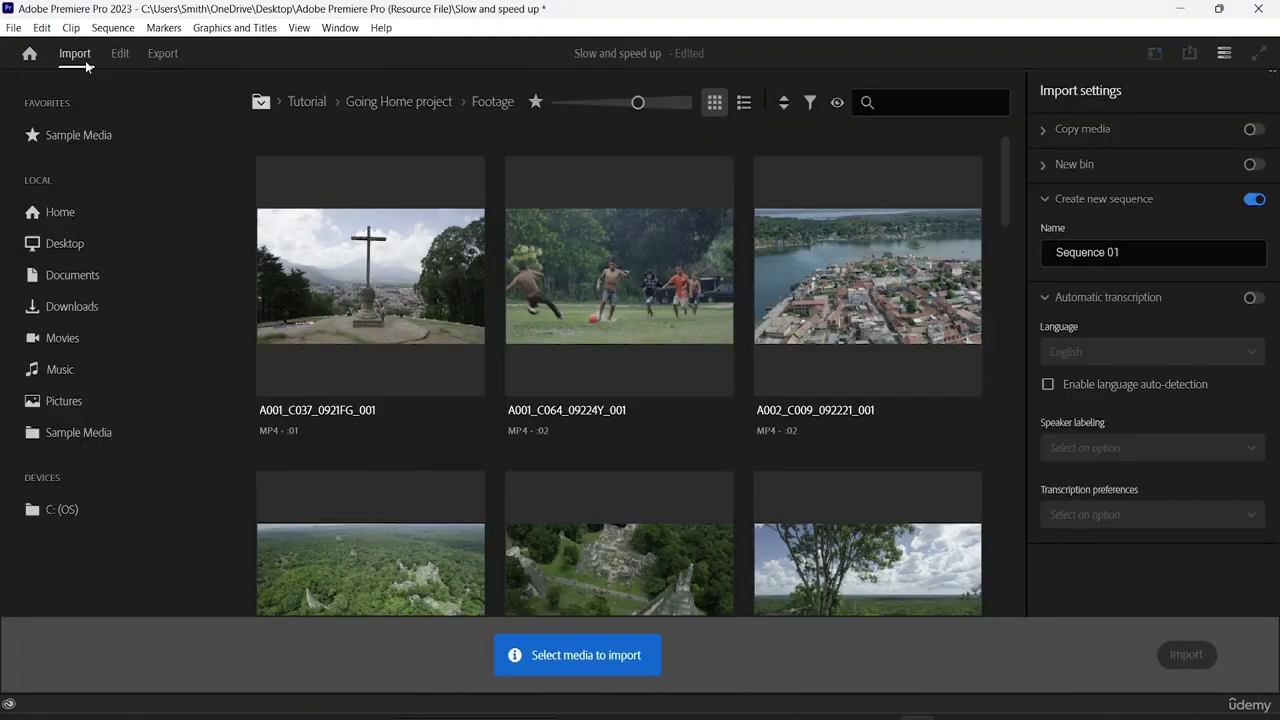
pyautogui.click(166, 60)
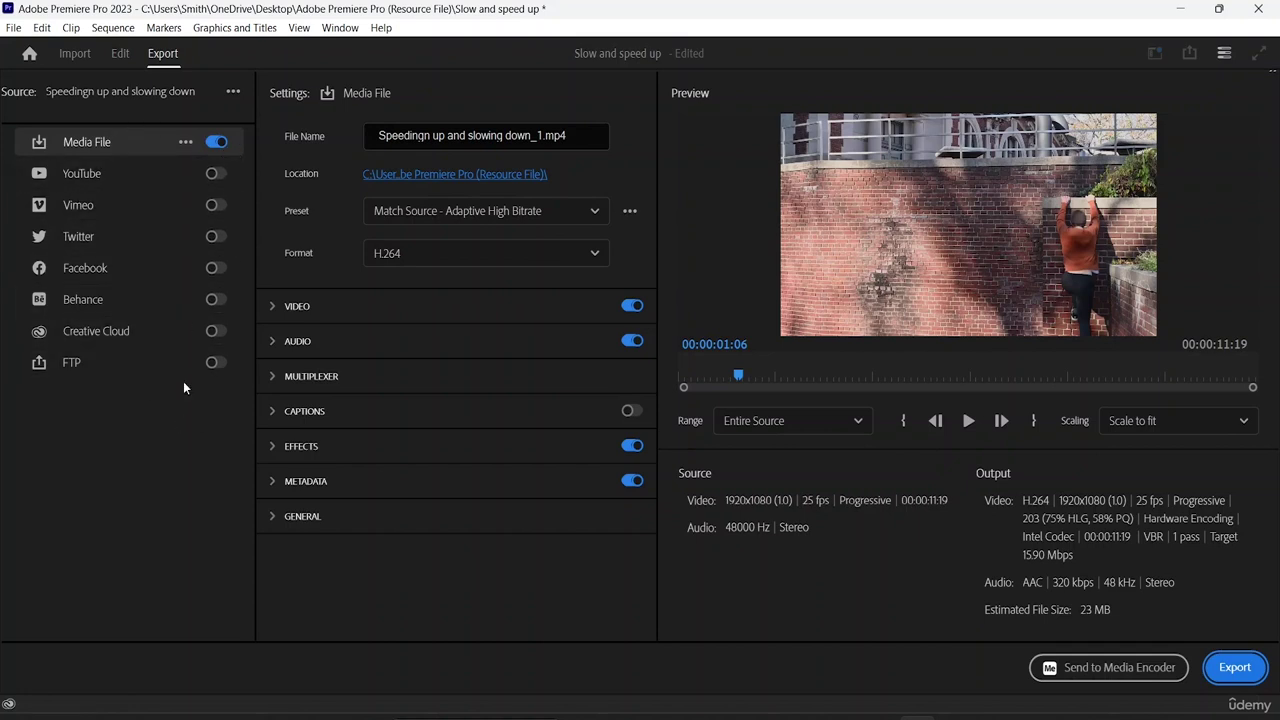
pyautogui.click(966, 422)
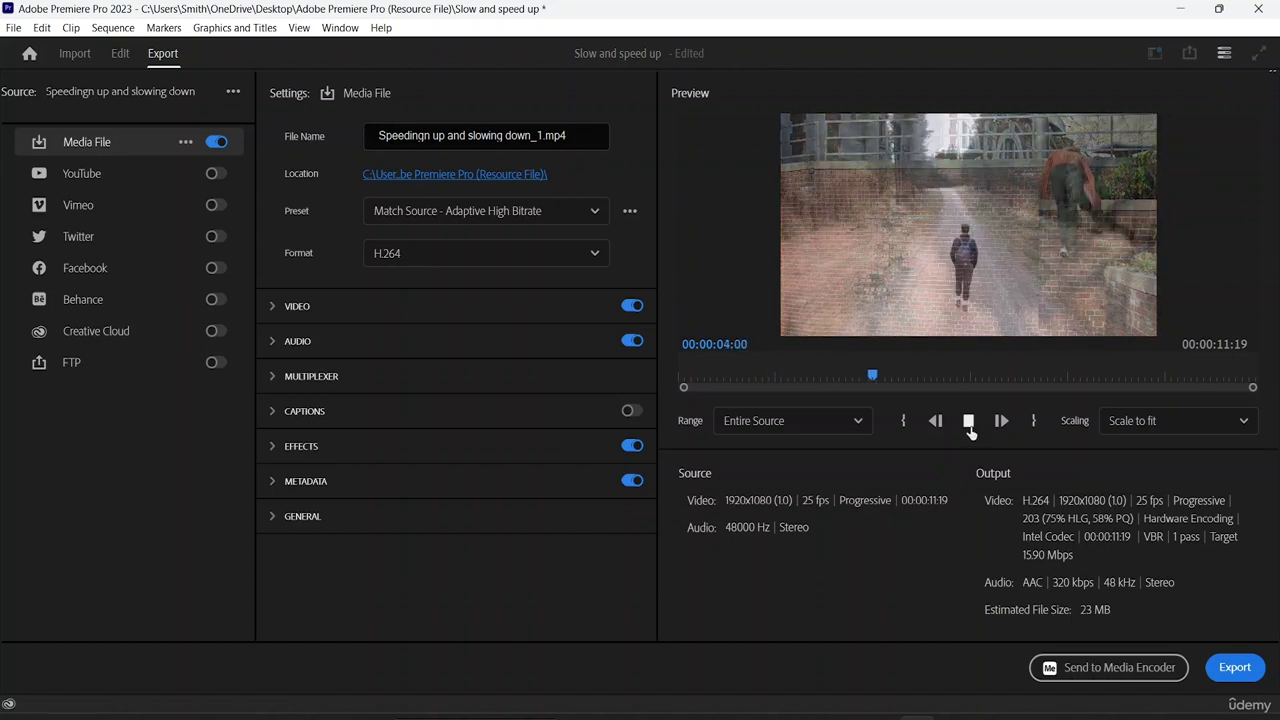
pyautogui.click(968, 422)
pyautogui.click(1229, 672)
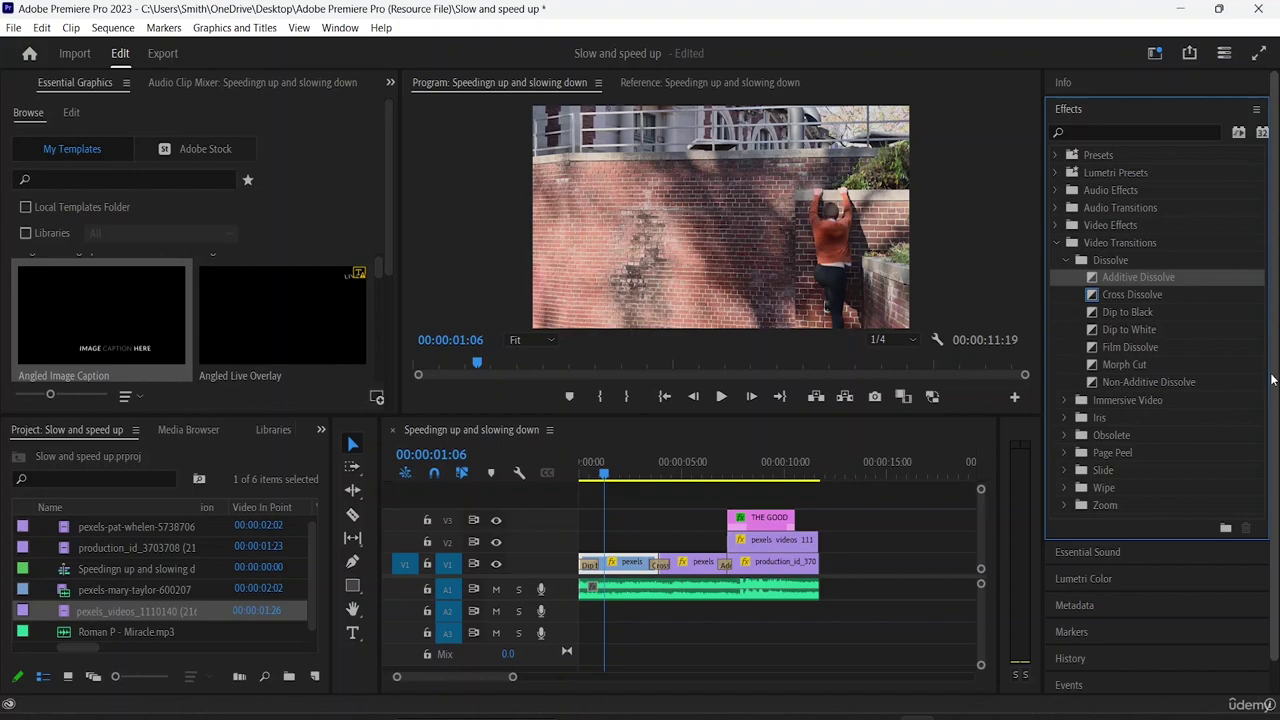
# Switch to File Explorer, watch the exported Speedingn up and slowing down_1 video in Media Player, and close the player
pyautogui.moveTo(769, 716)
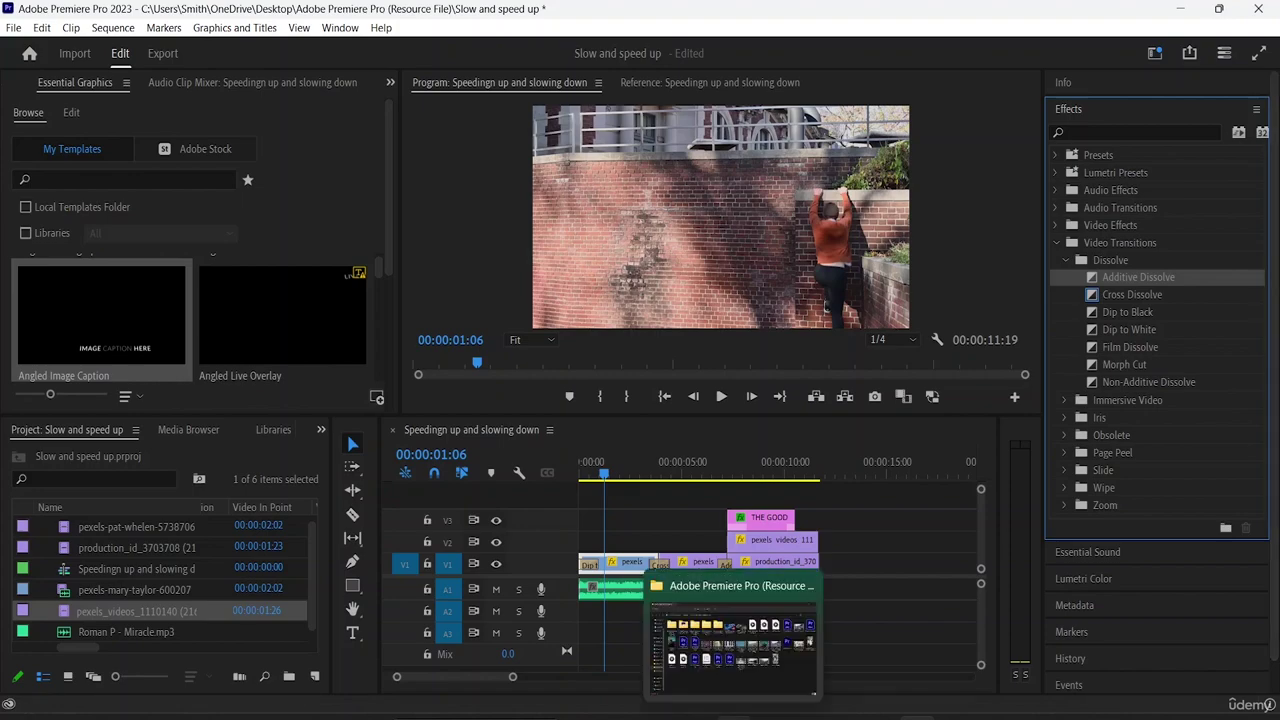
pyautogui.click(710, 645)
pyautogui.doubleClick(687, 468)
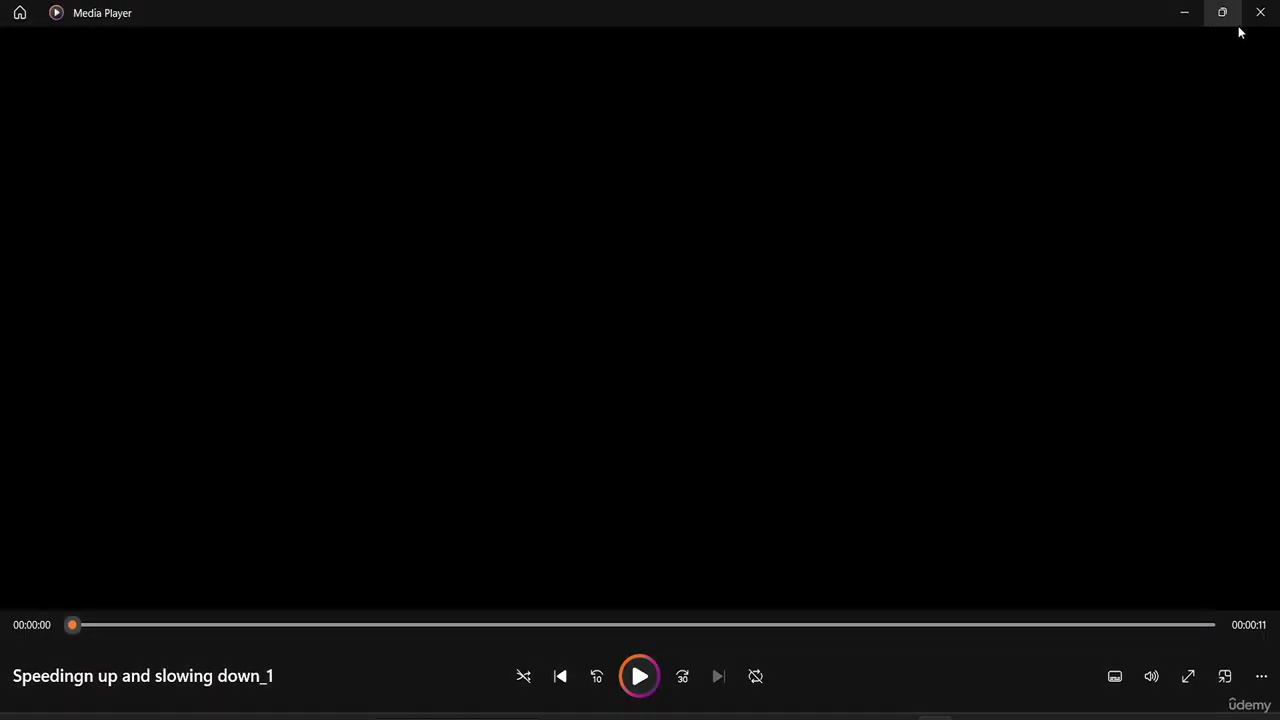
pyautogui.click(1258, 13)
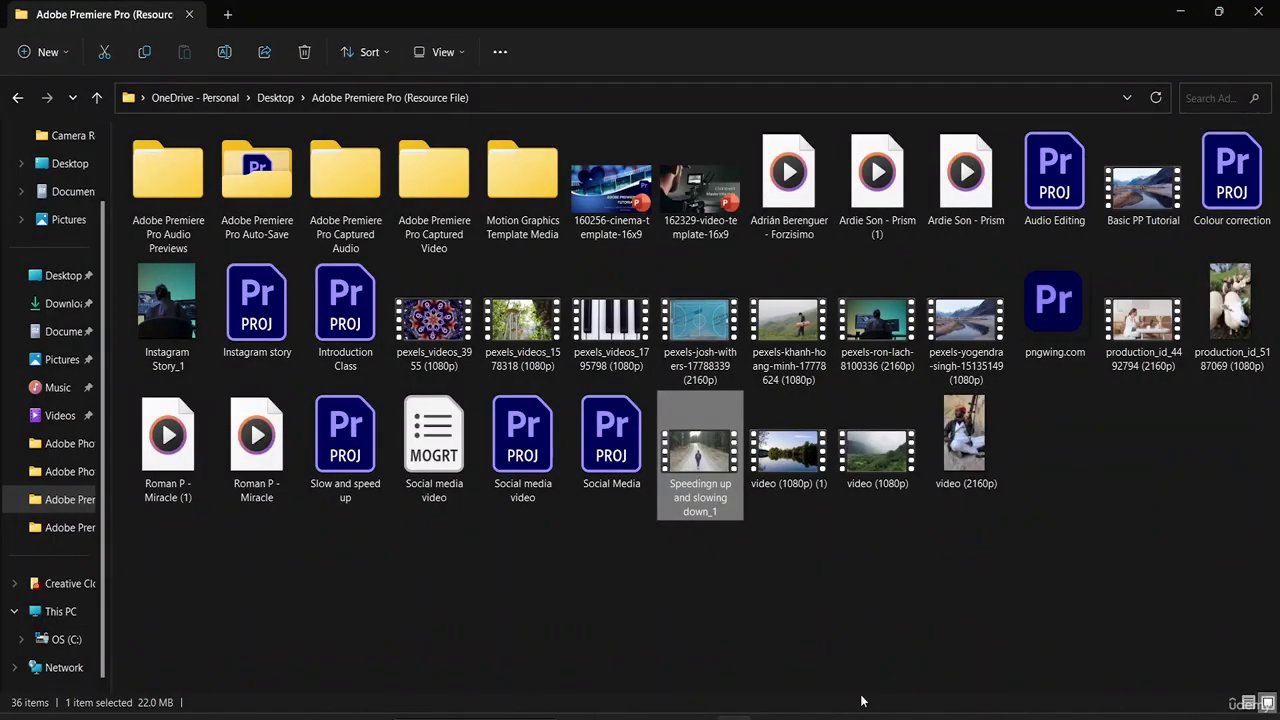
pyautogui.moveTo(917, 717)
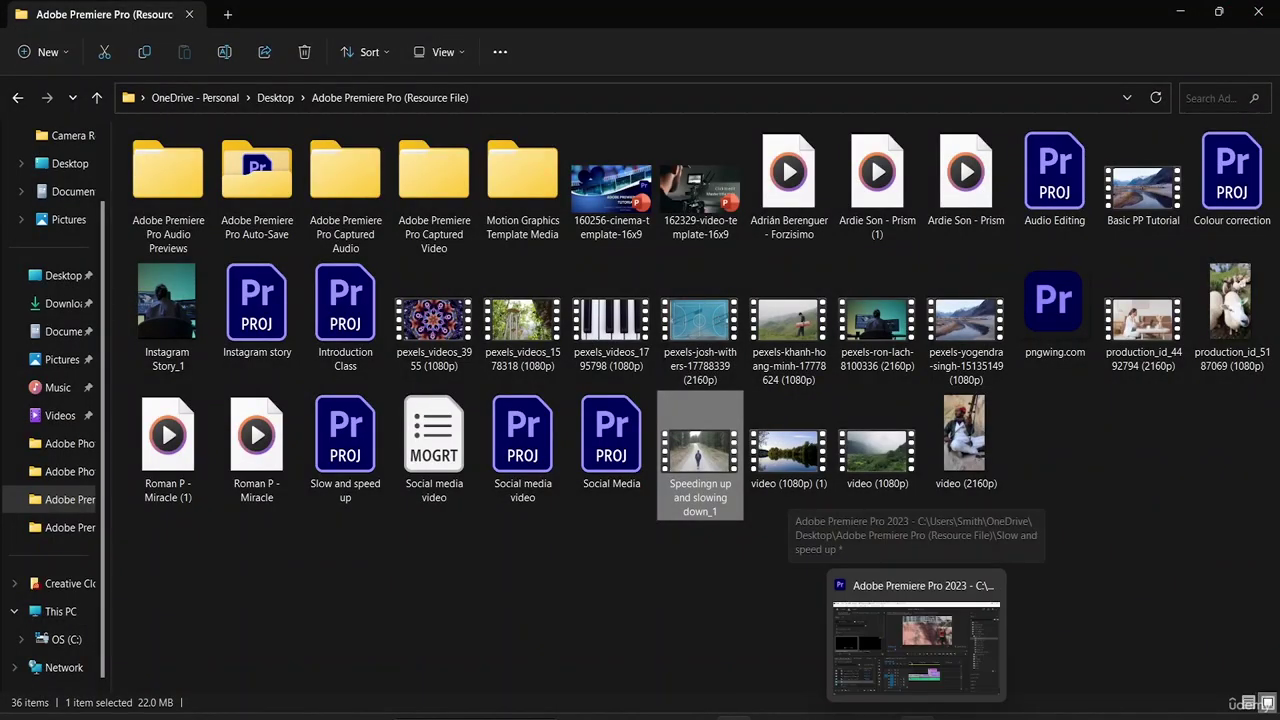